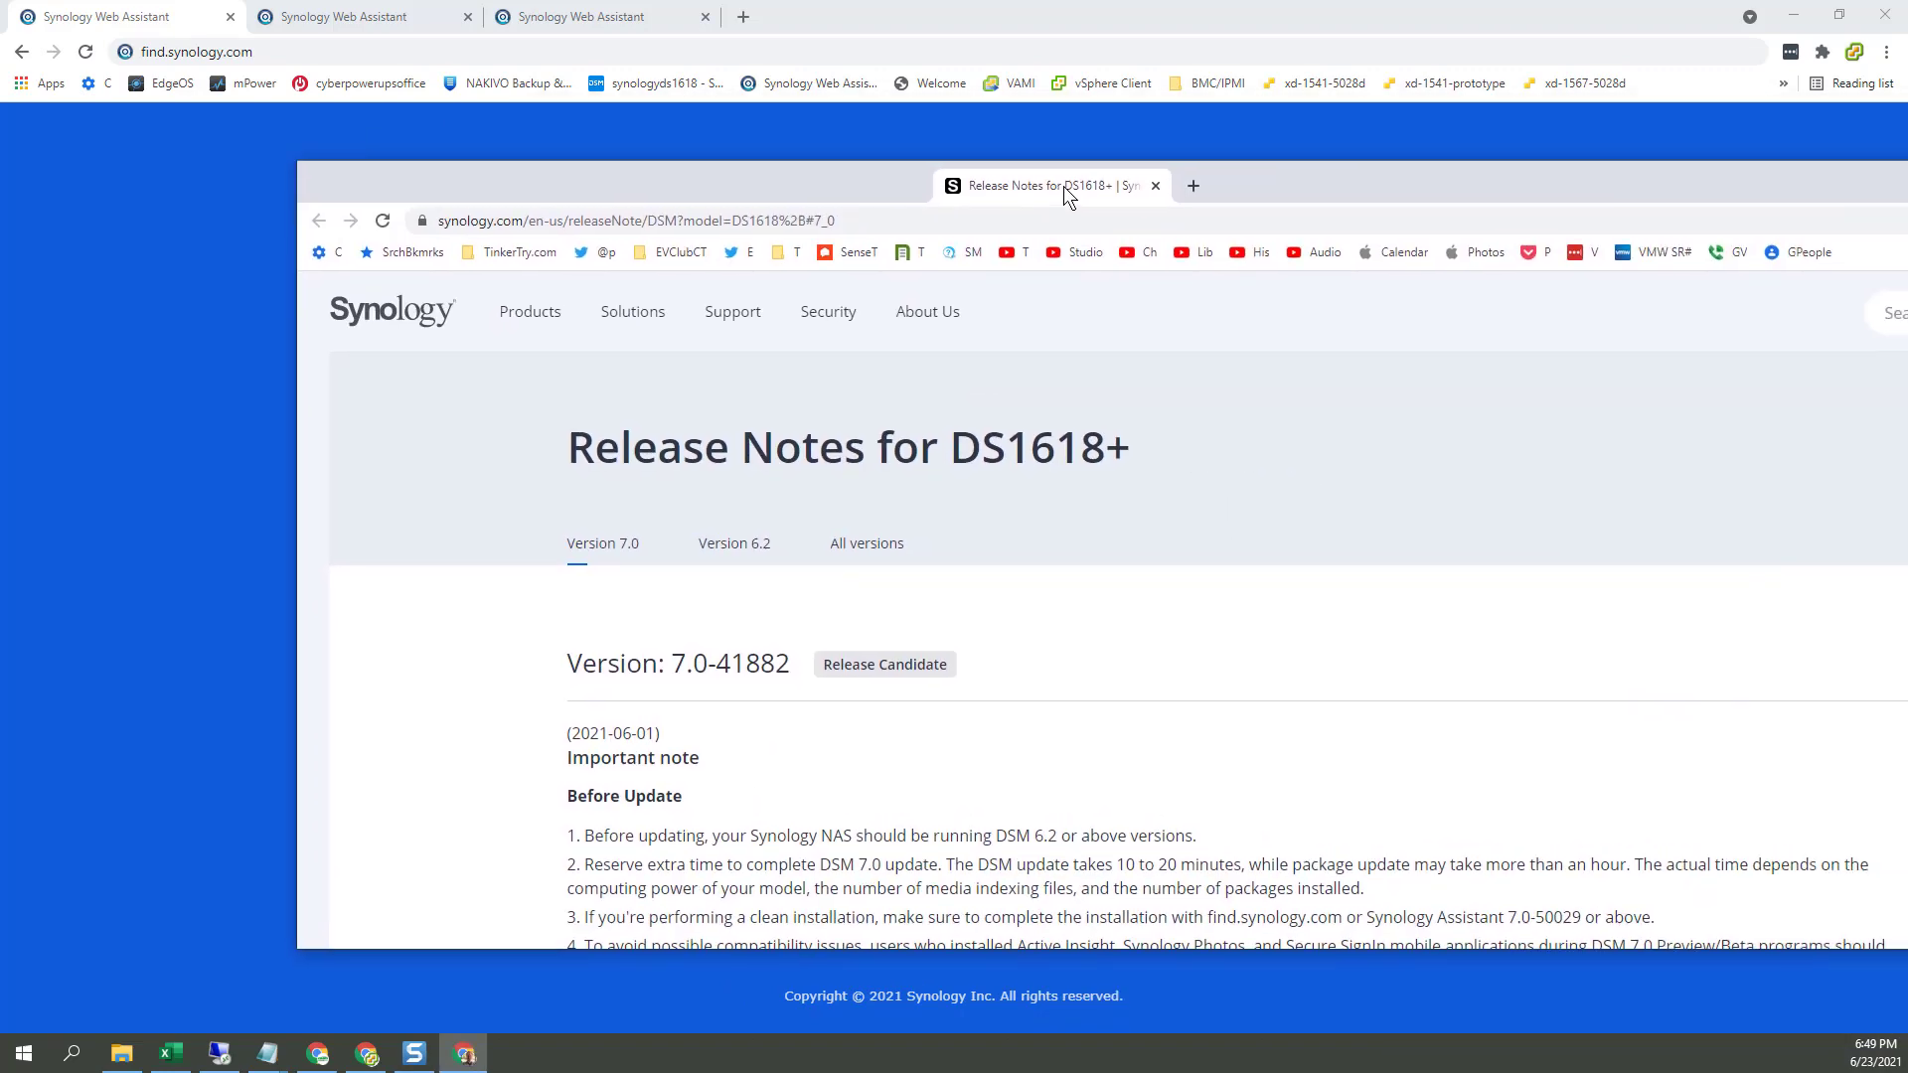
Step: Close the DS1618+ release notes and go back to the DS1618+ entry at 10.10.1.170
{"action": "key", "text": "ctrl+w"}
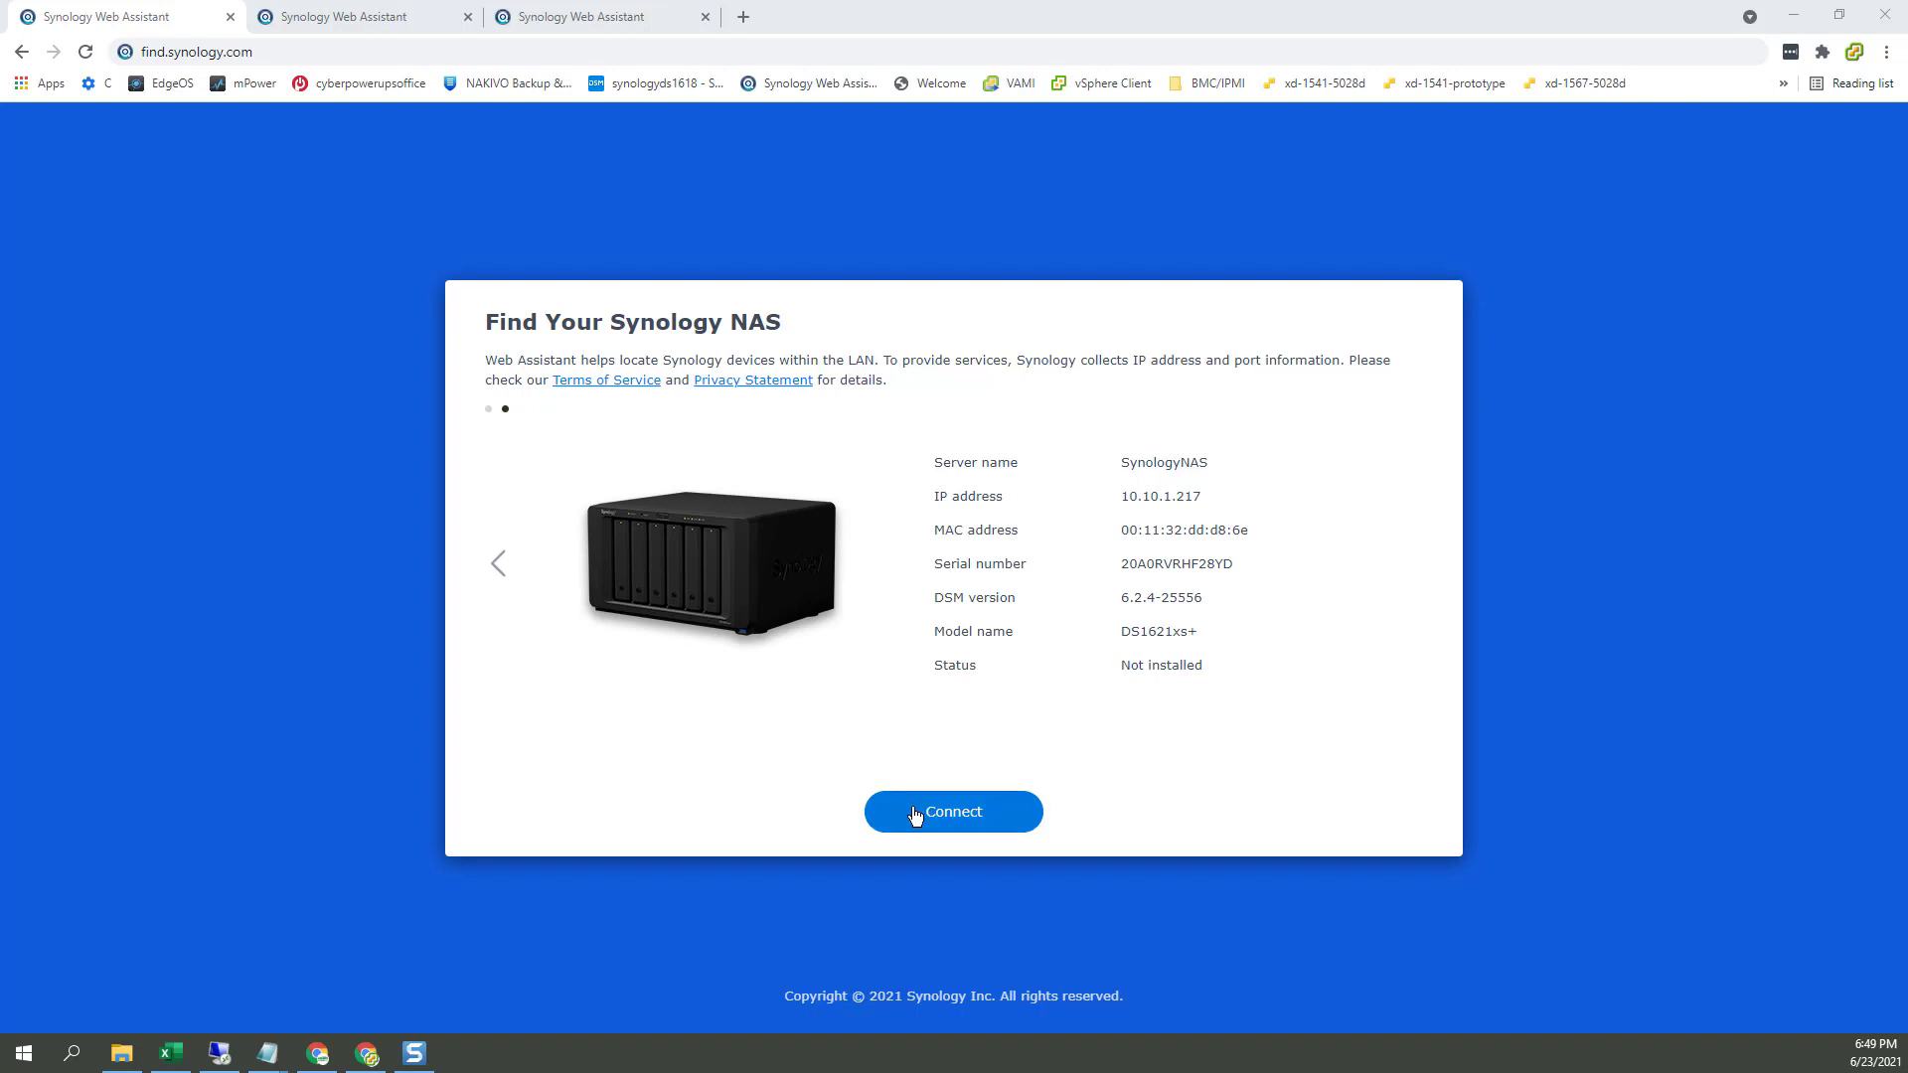
{"action": "left_click", "coordinate": [499, 568]}
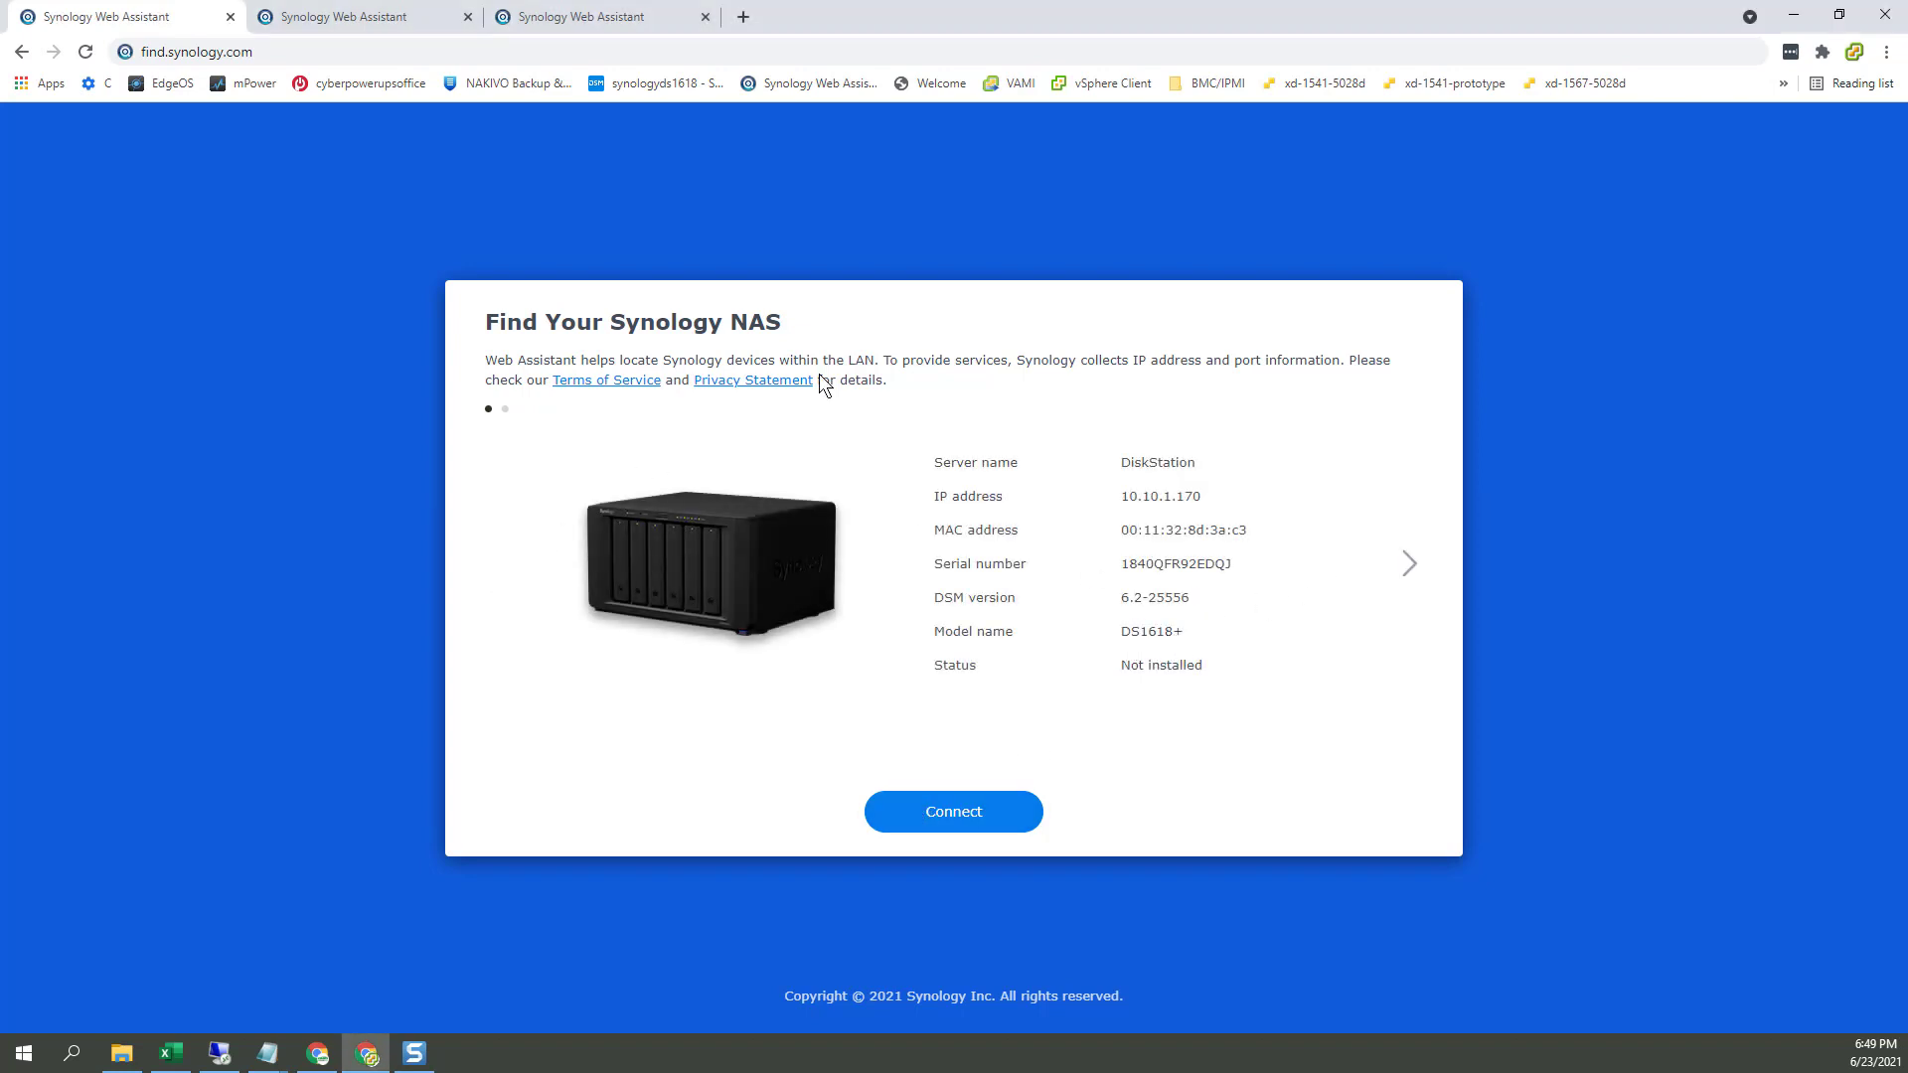
Step: Start setup on the DS1621xs+ at 10.10.1.217 and the DS1618+ at 10.10.1.170, ending on 10.10.1.217
{"action": "left_click", "coordinate": [368, 24]}
{"action": "left_click", "coordinate": [588, 20]}
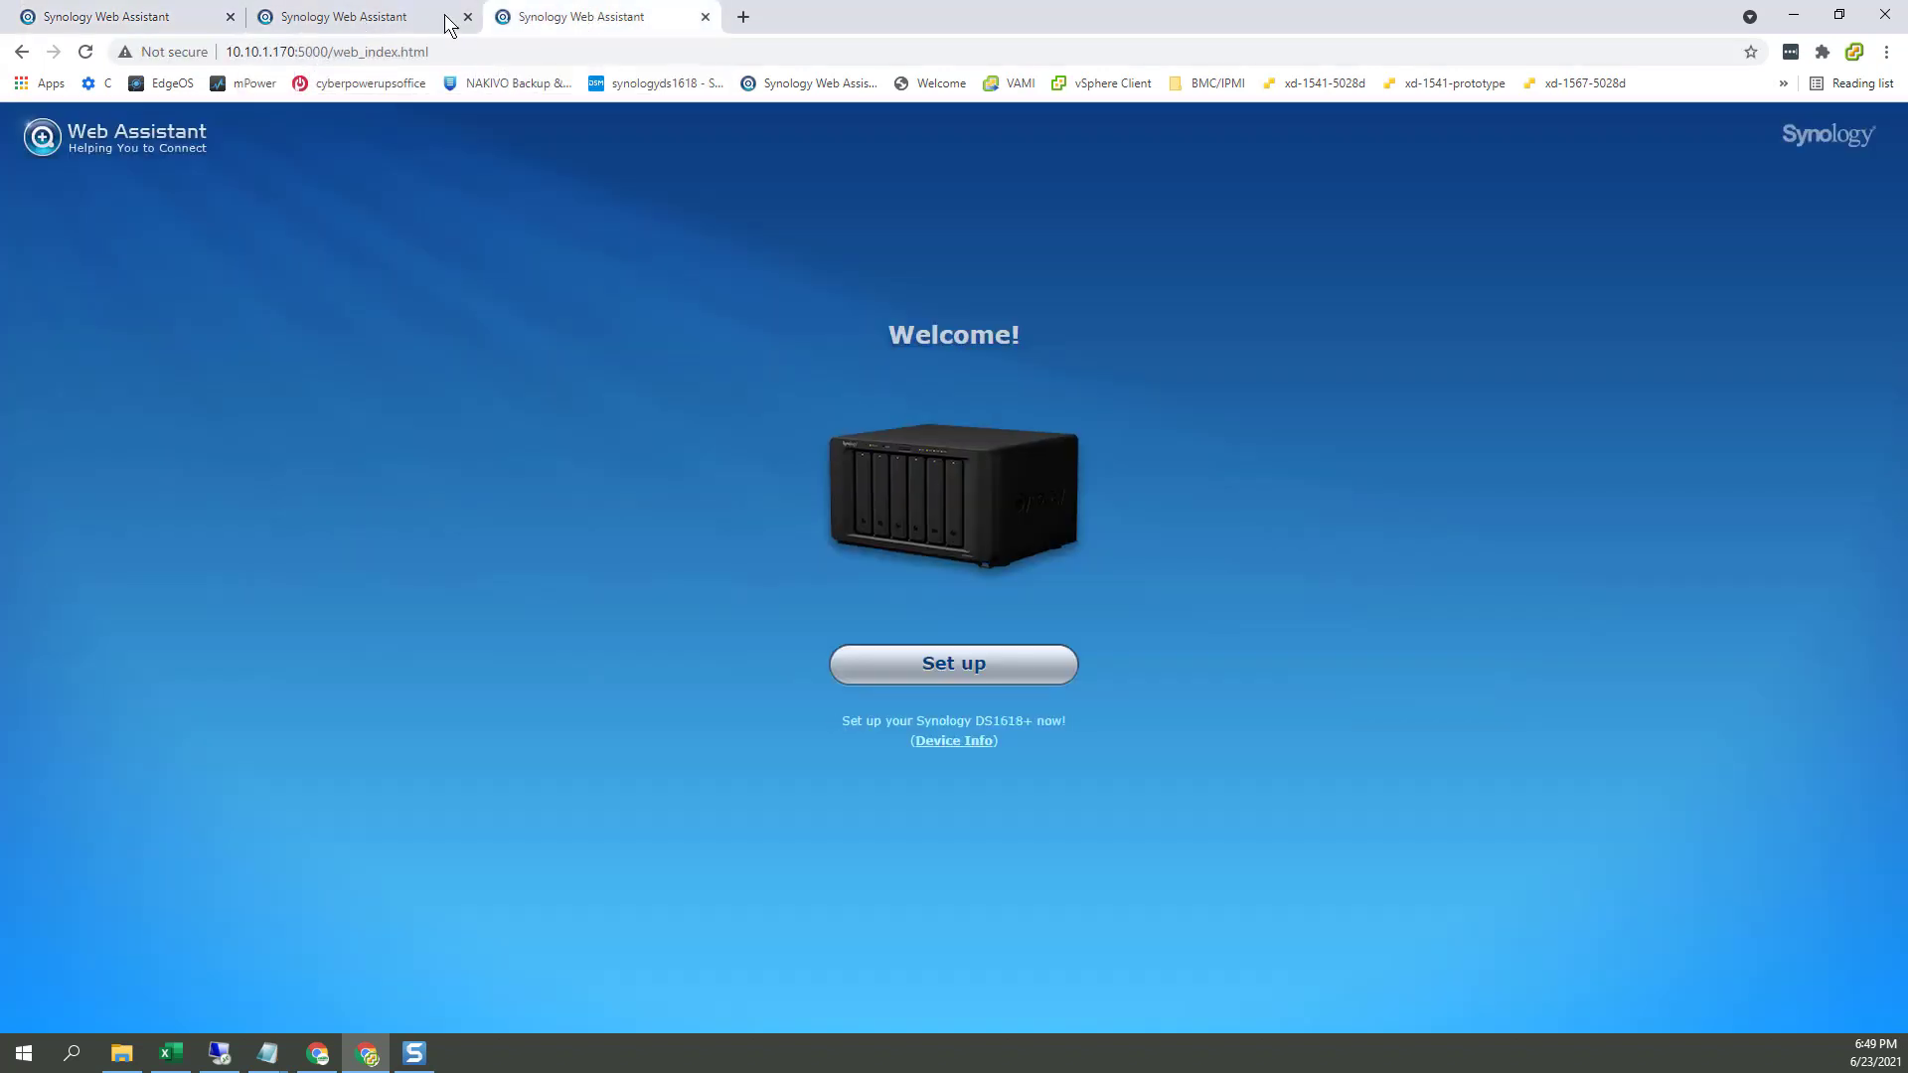
{"action": "left_click", "coordinate": [395, 19]}
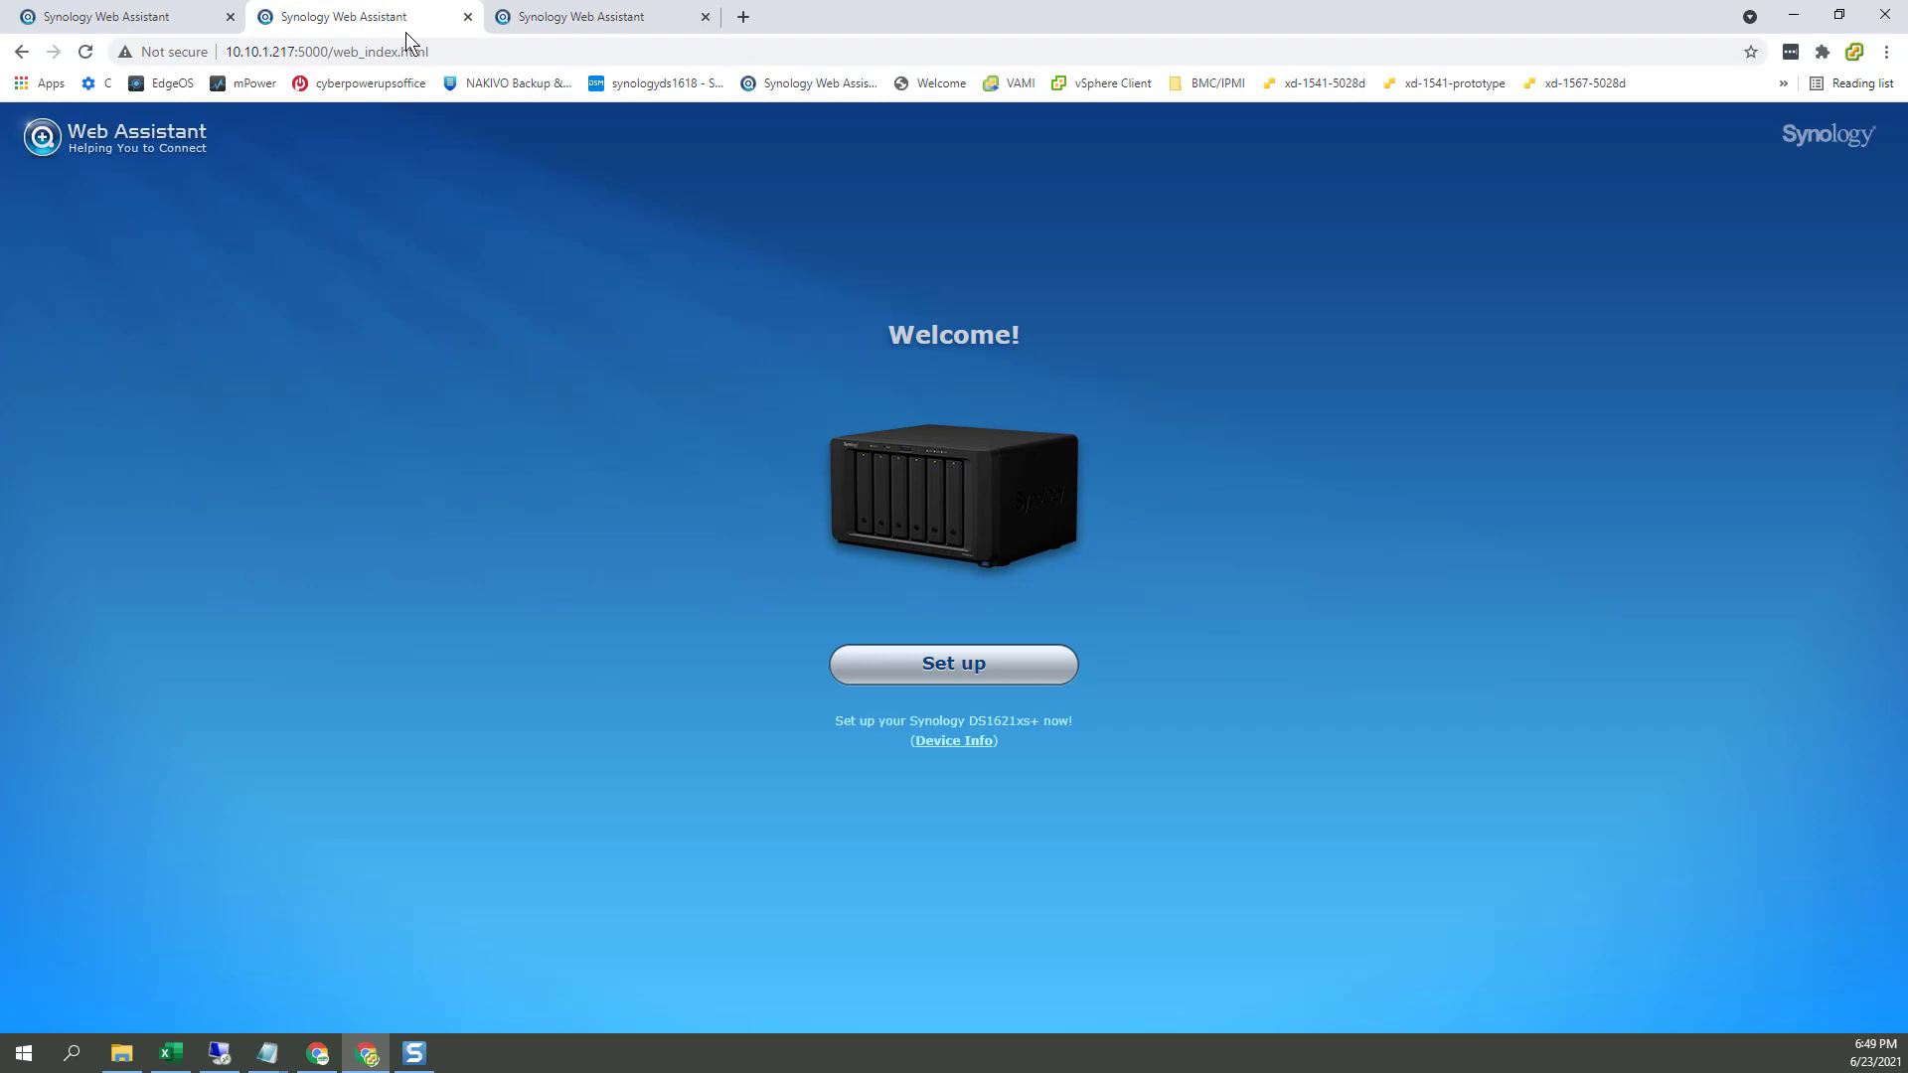
{"action": "left_click", "coordinate": [950, 676]}
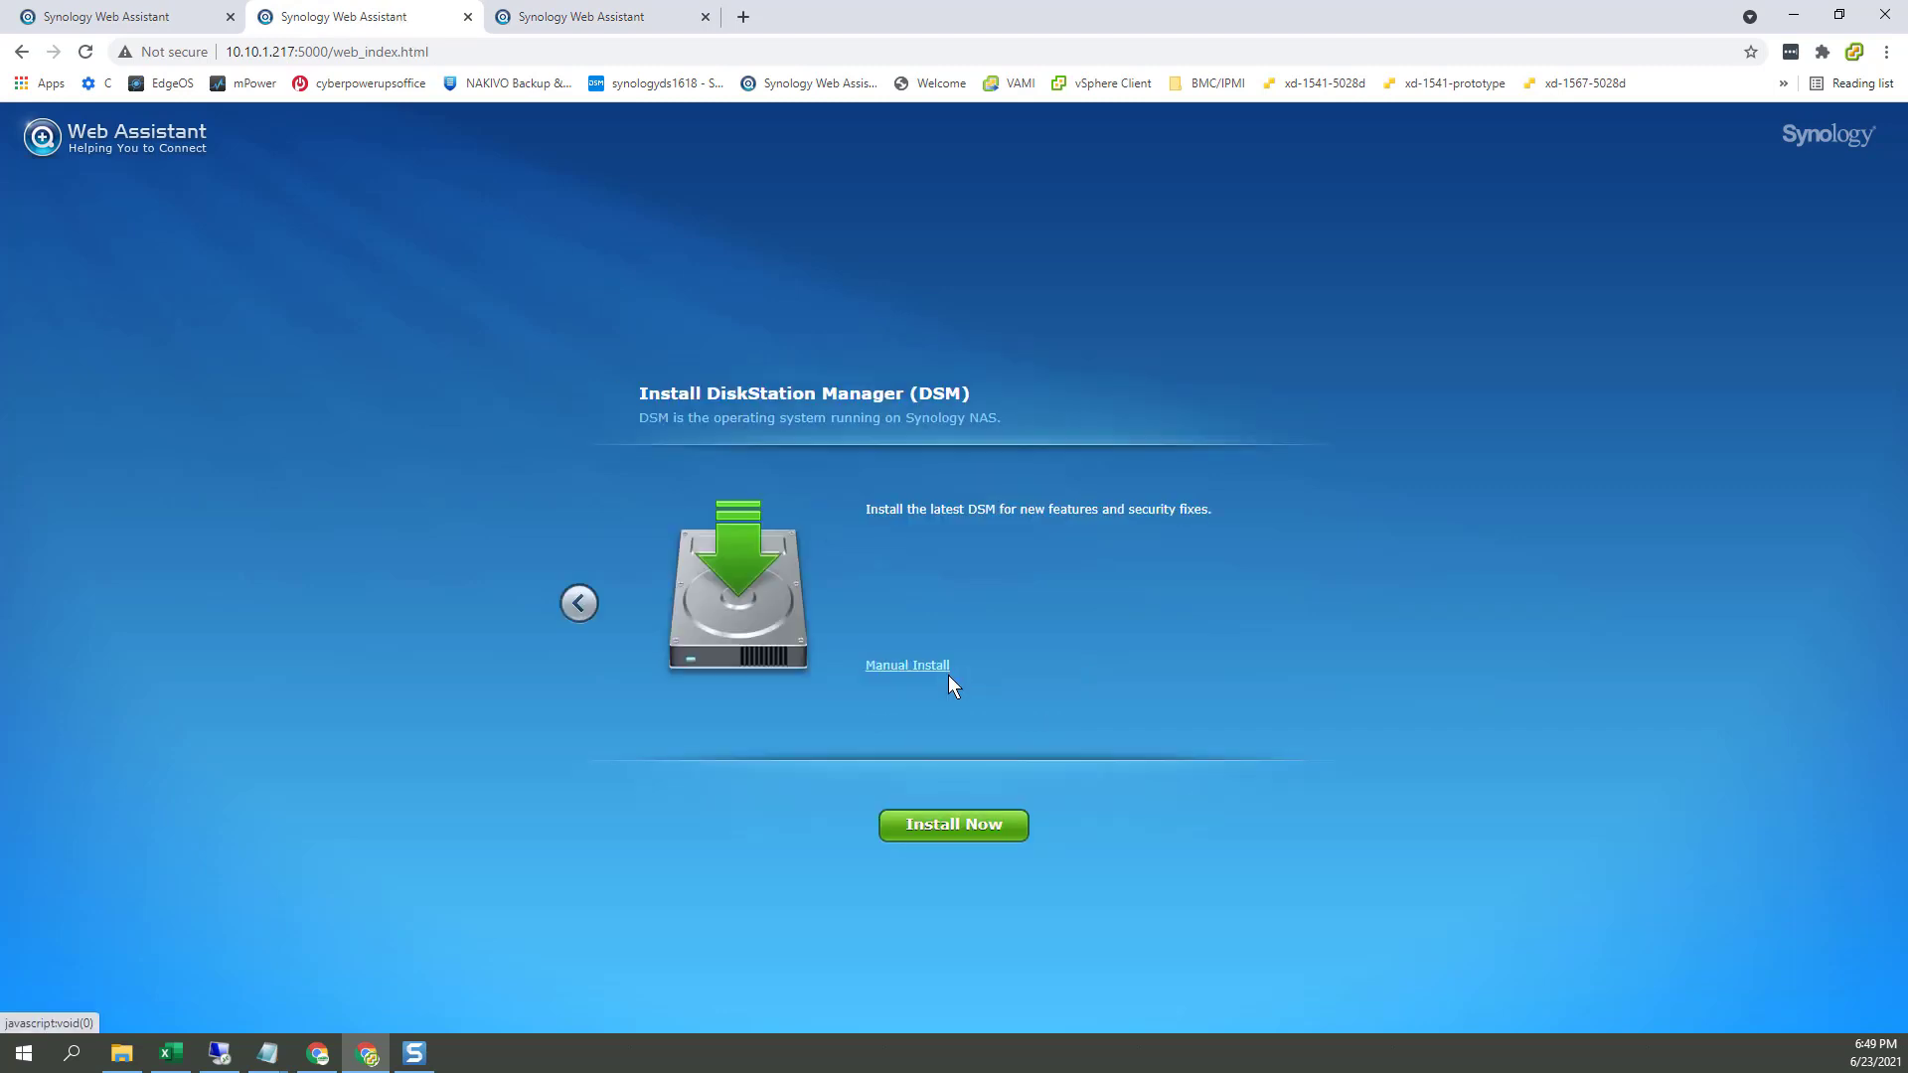
{"action": "left_click", "coordinate": [639, 20]}
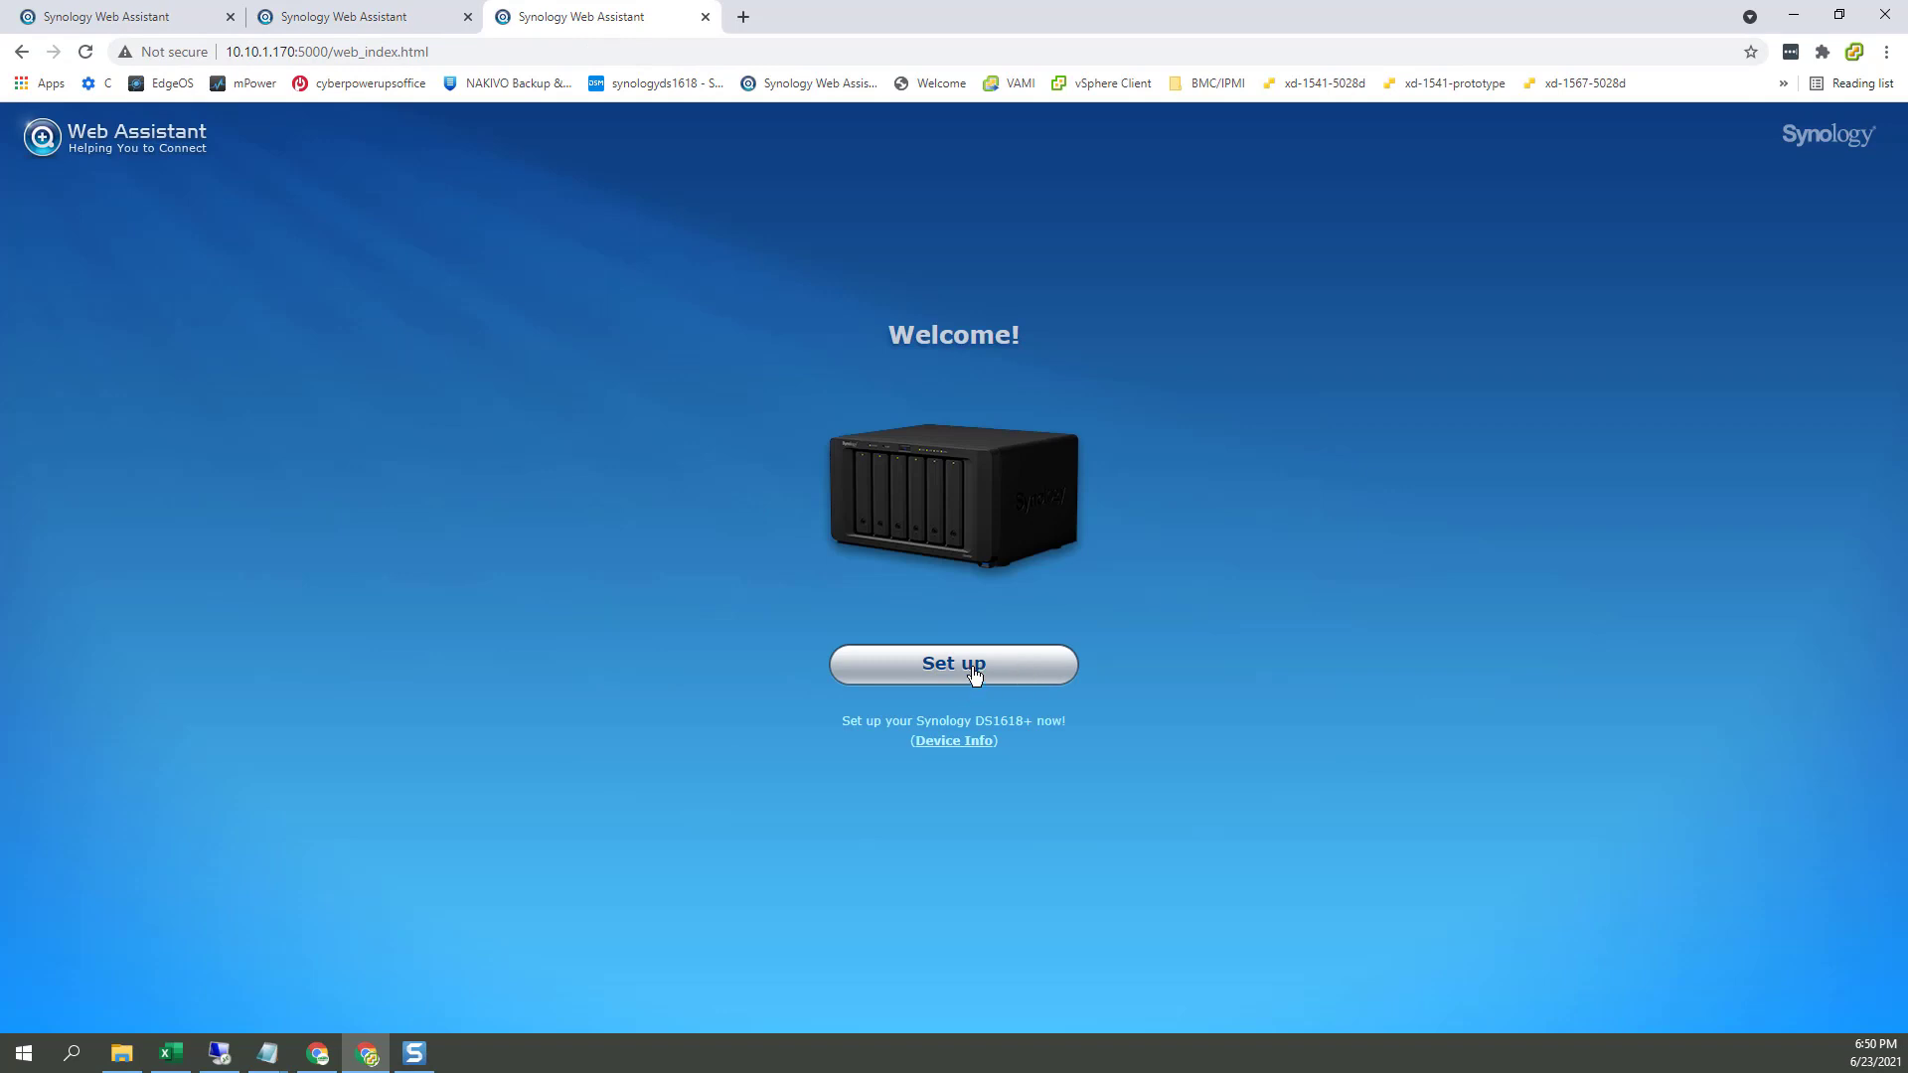
{"action": "left_click", "coordinate": [973, 674]}
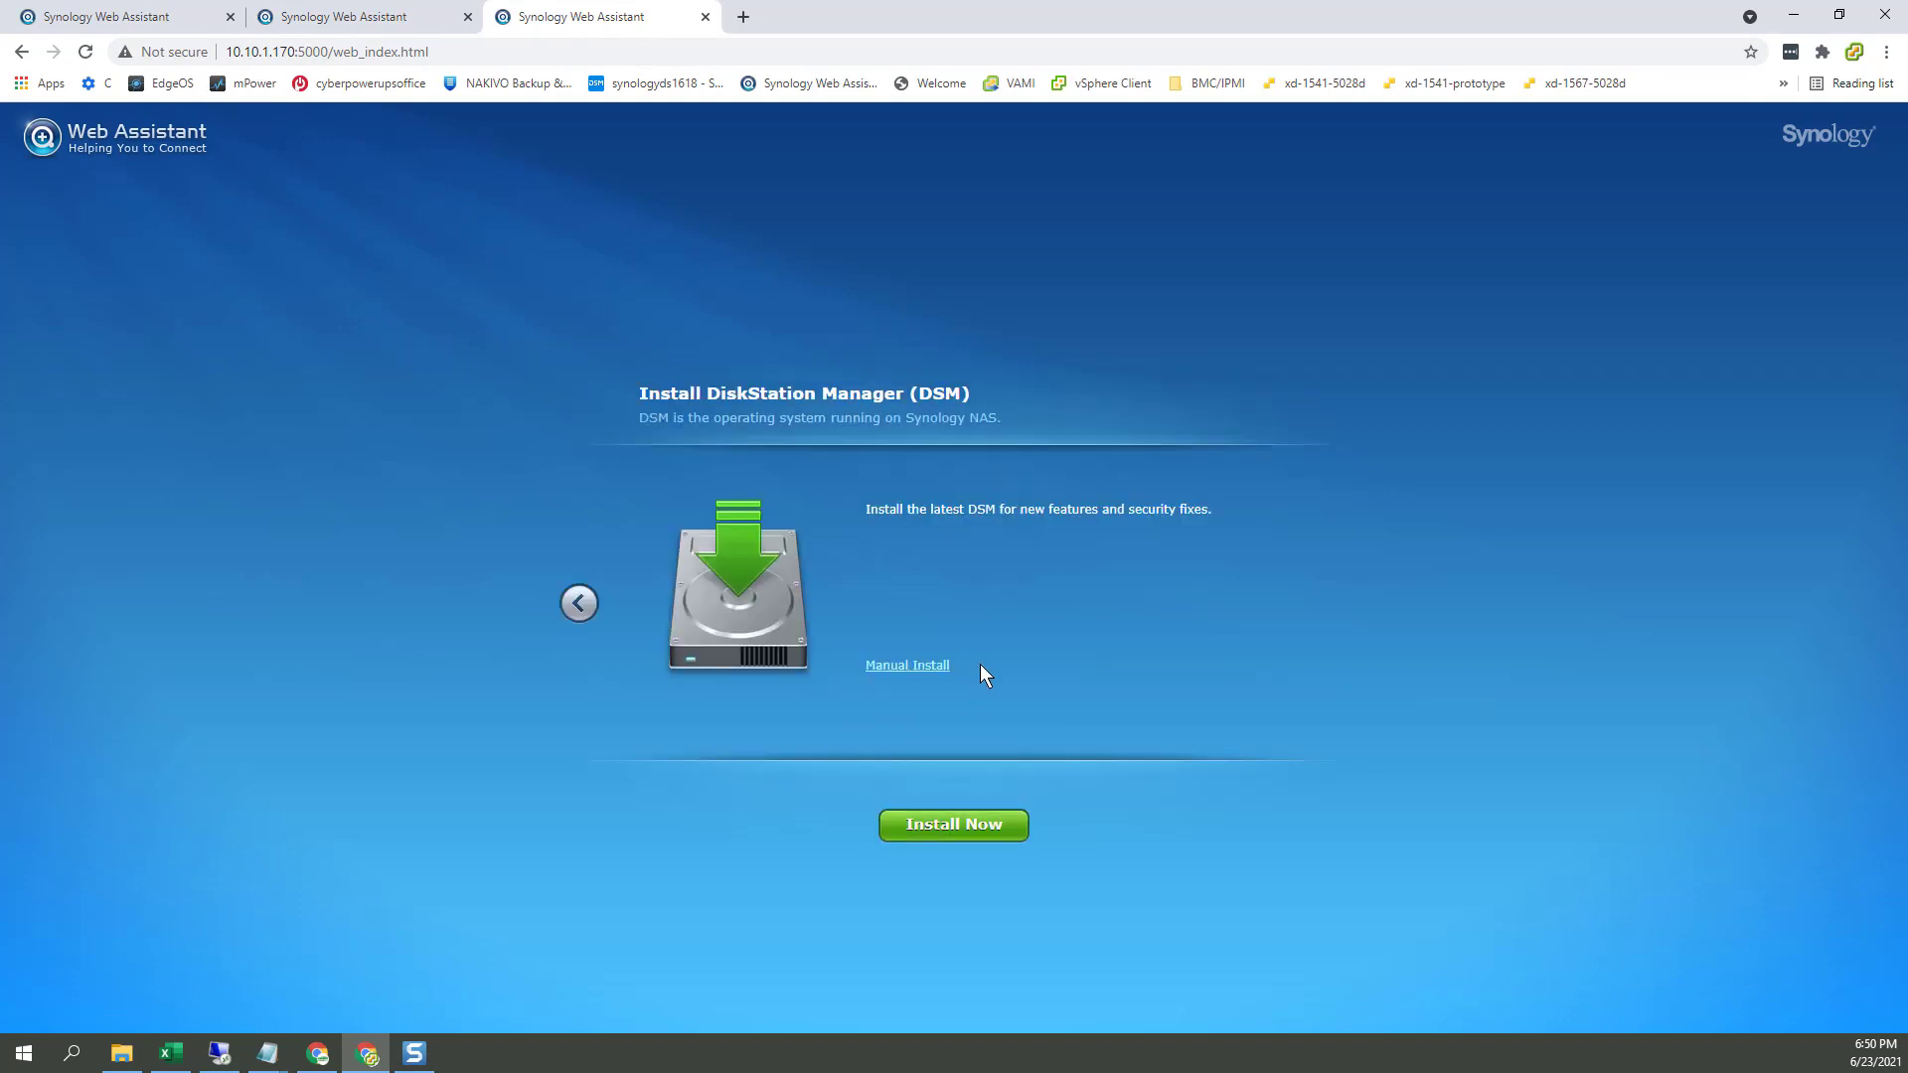
{"action": "left_click", "coordinate": [348, 17]}
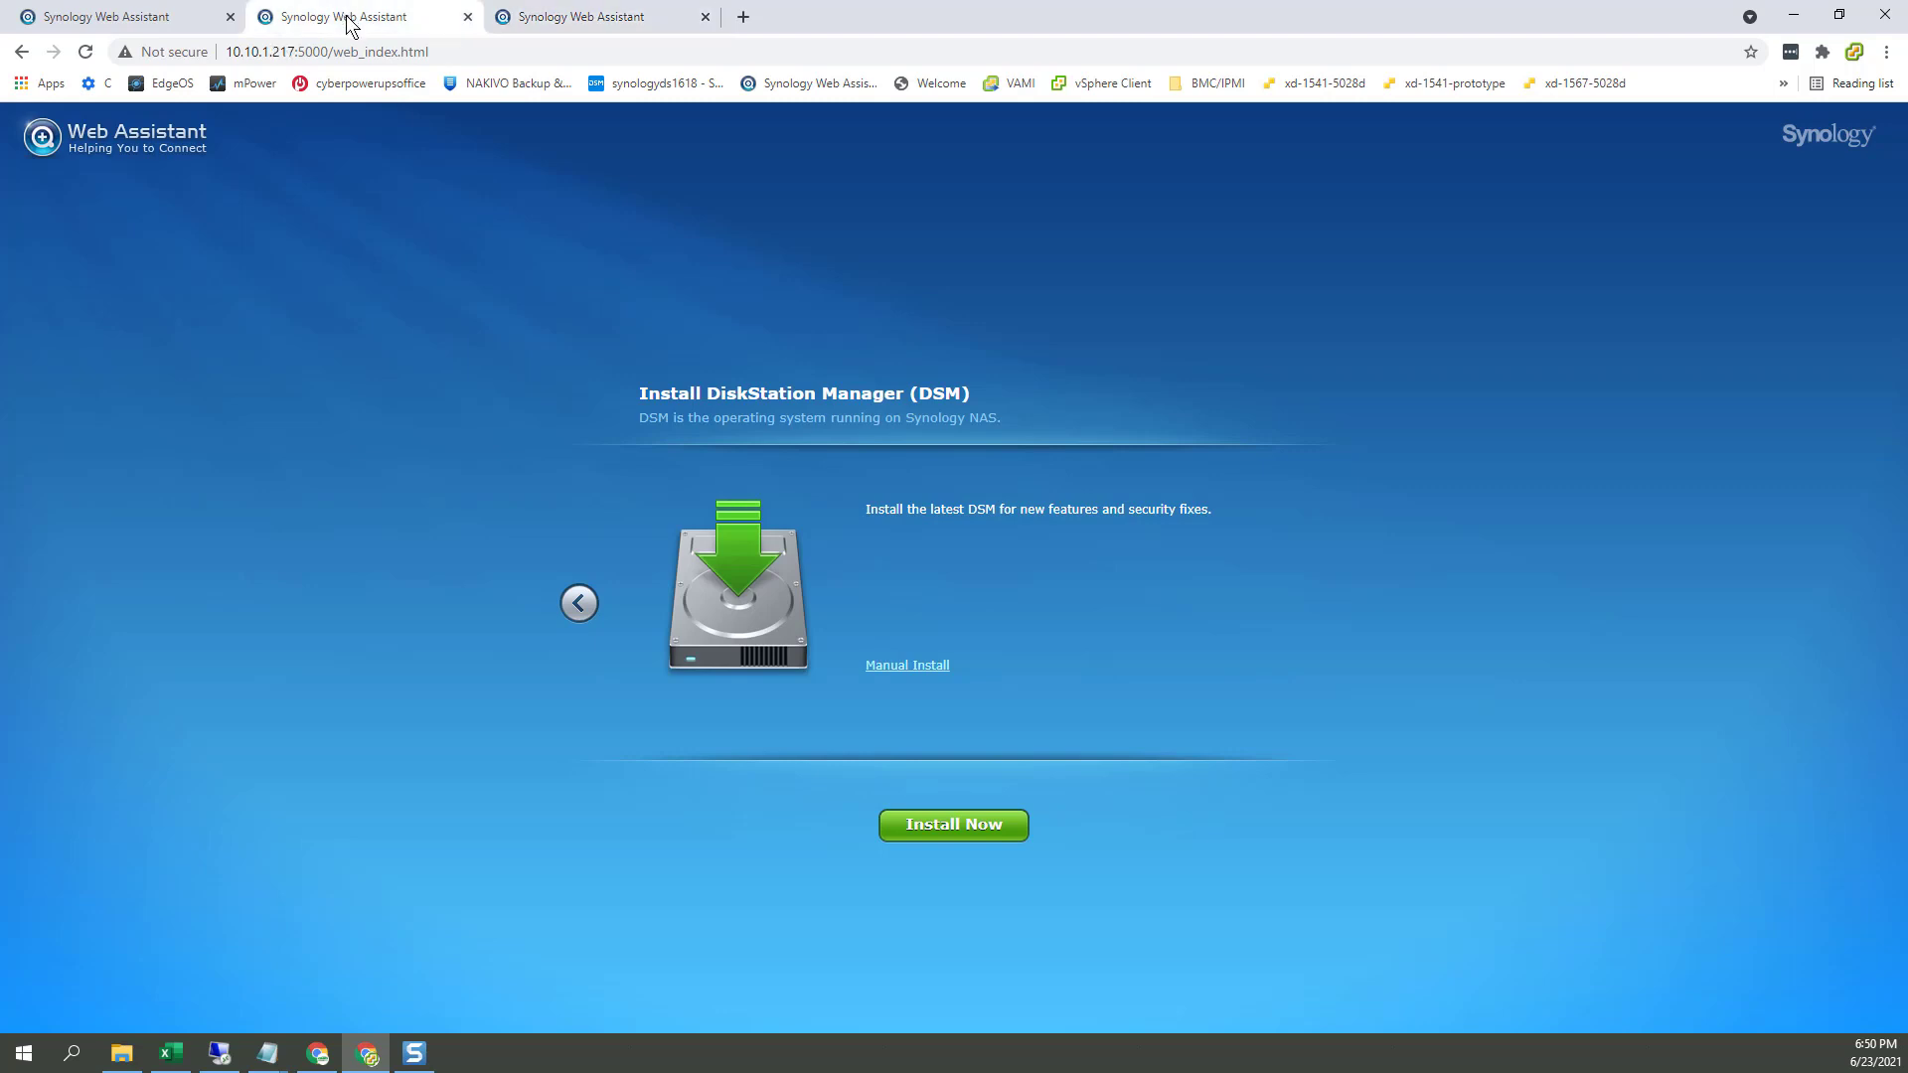
Step: Choose Manual Install with DSM_DS1618+_41882.pat as the installation file
{"action": "left_click", "coordinate": [899, 672]}
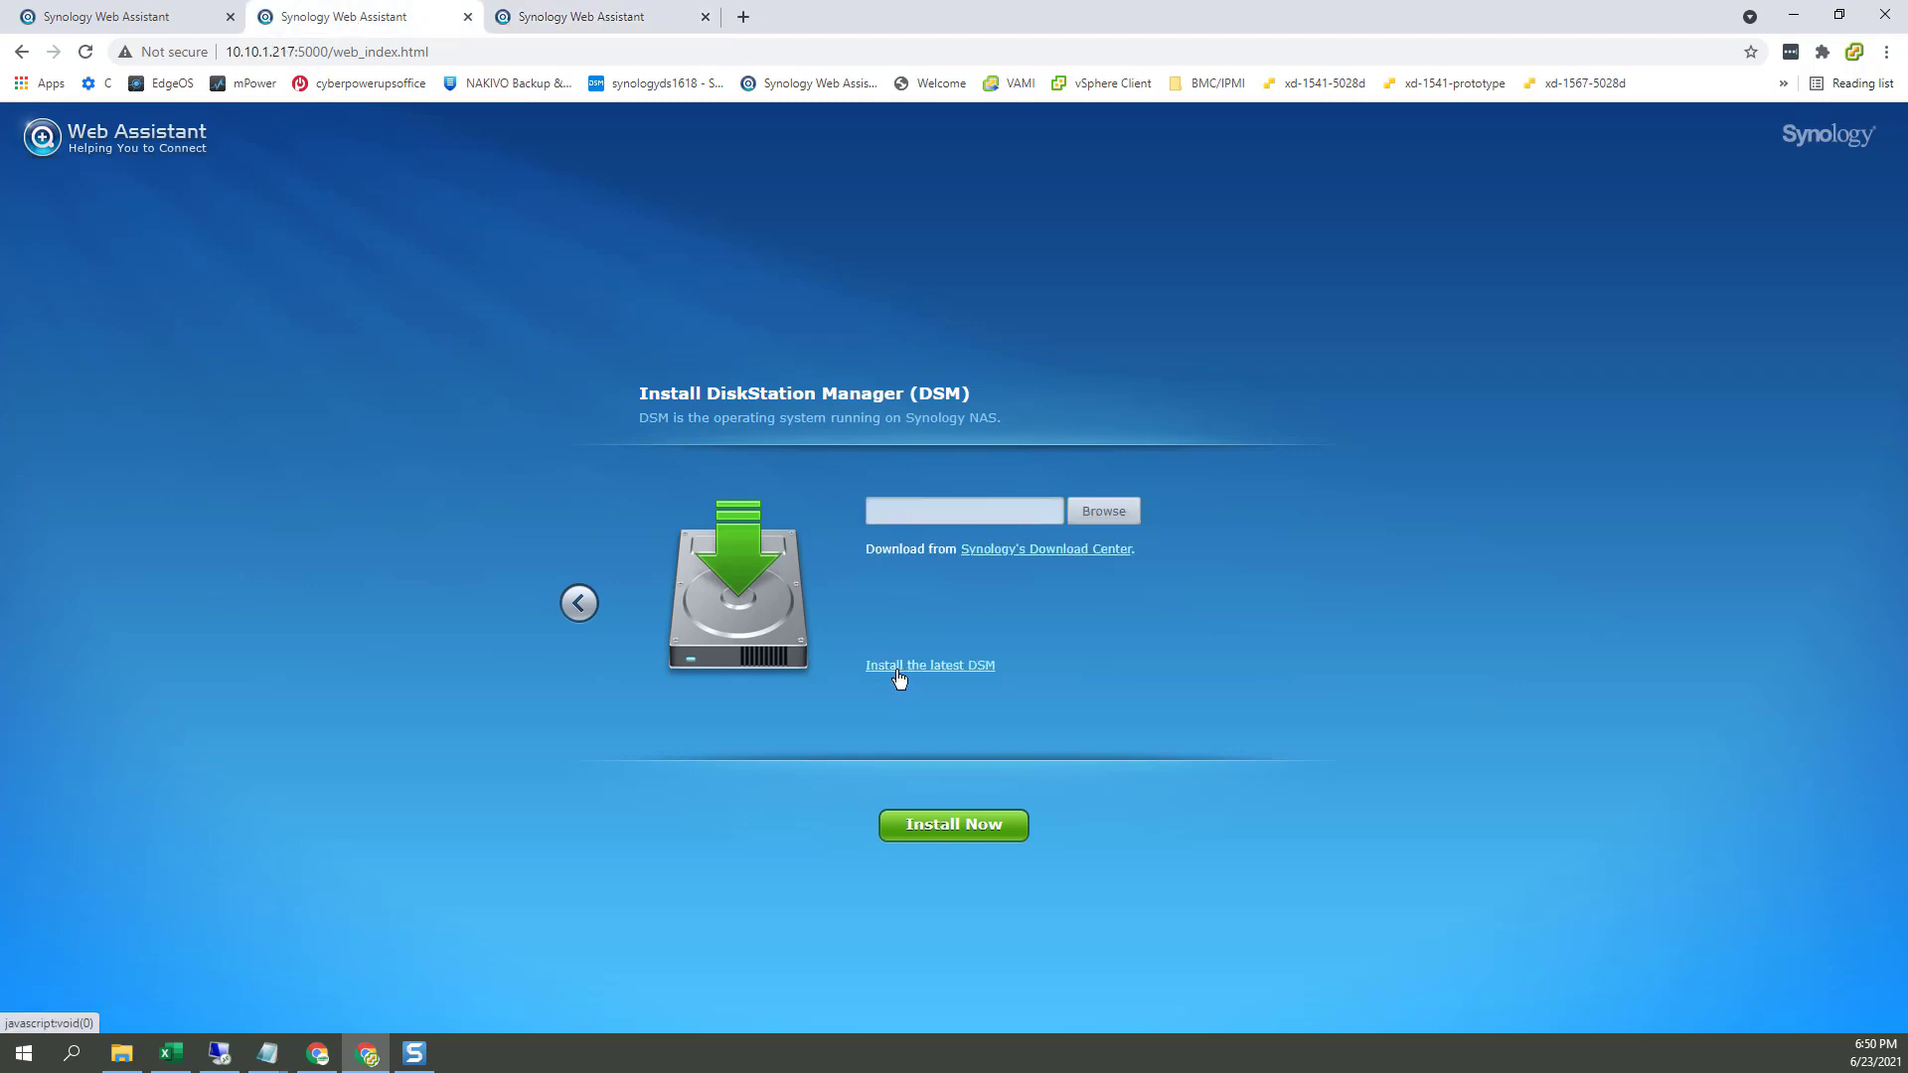
{"action": "left_click", "coordinate": [1110, 525]}
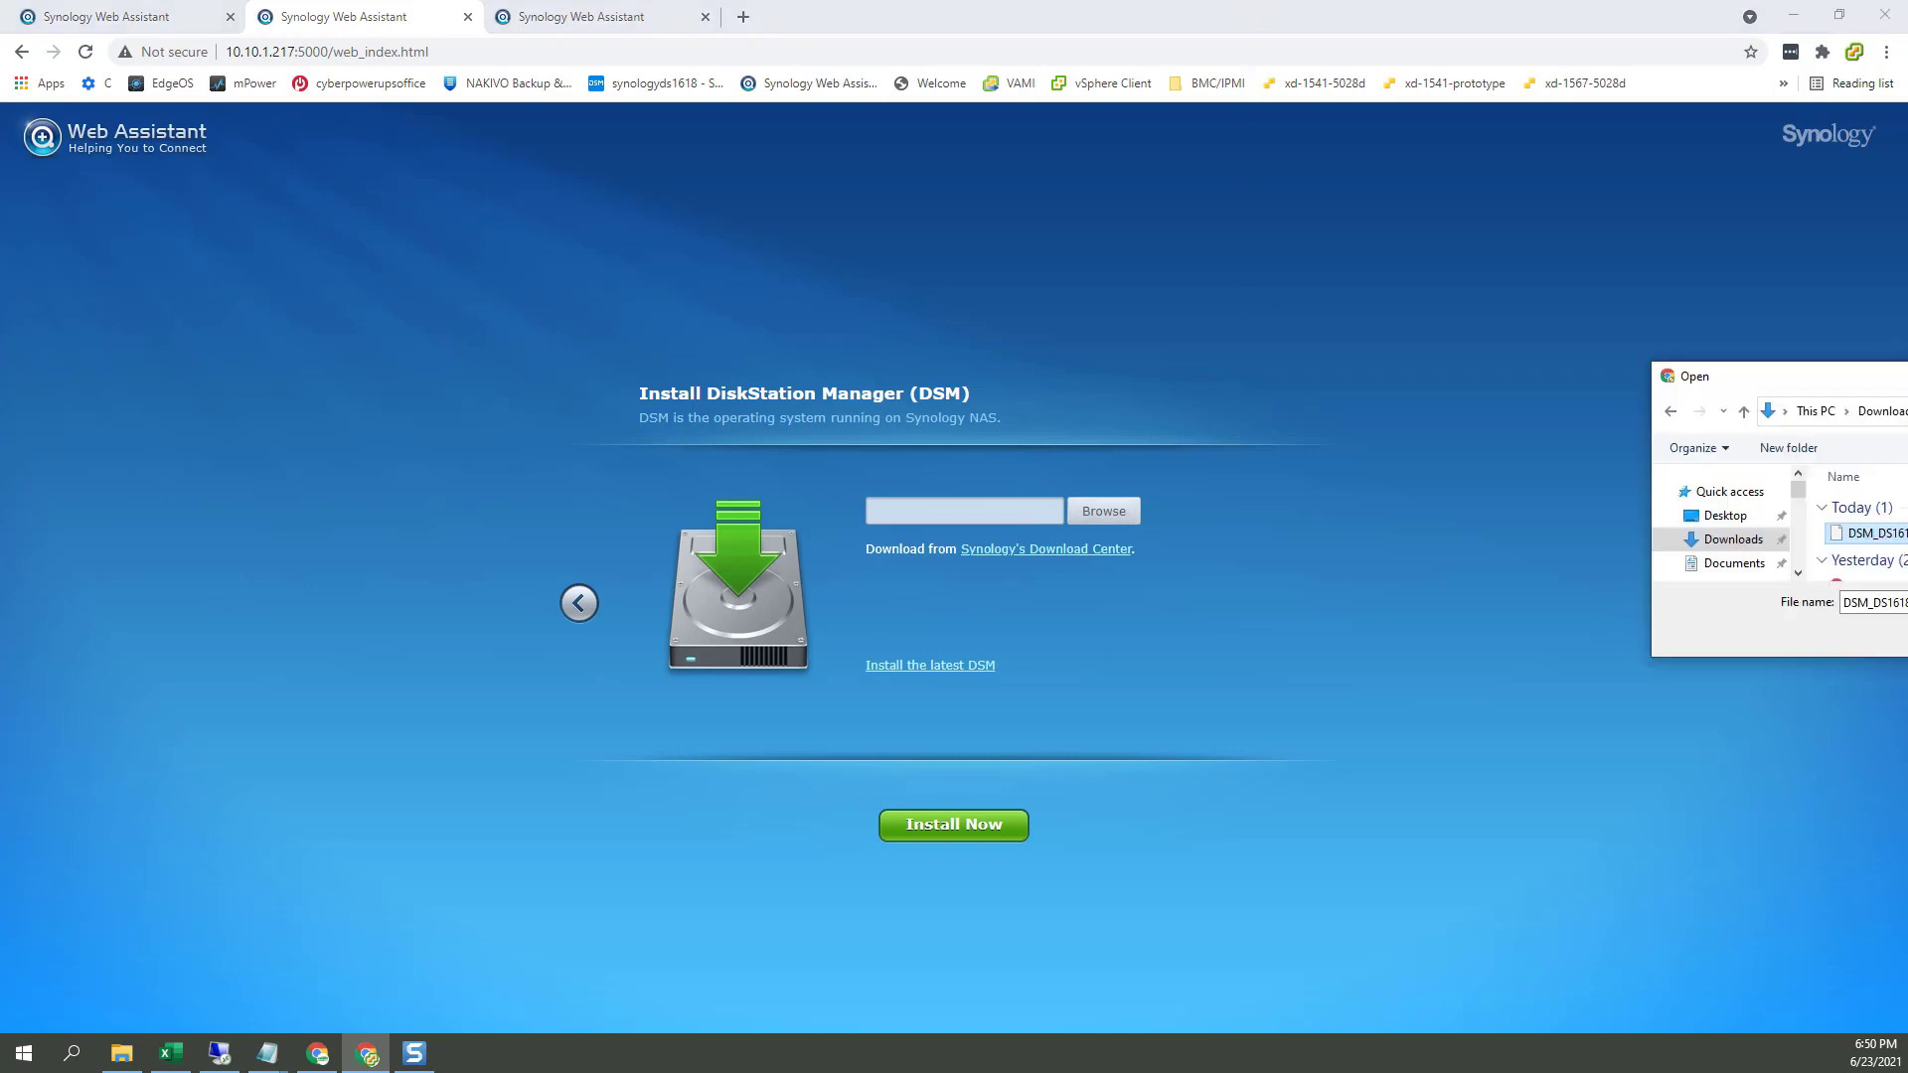
{"action": "left_click_drag", "start_coordinate": [1907, 373], "coordinate": [916, 447]}
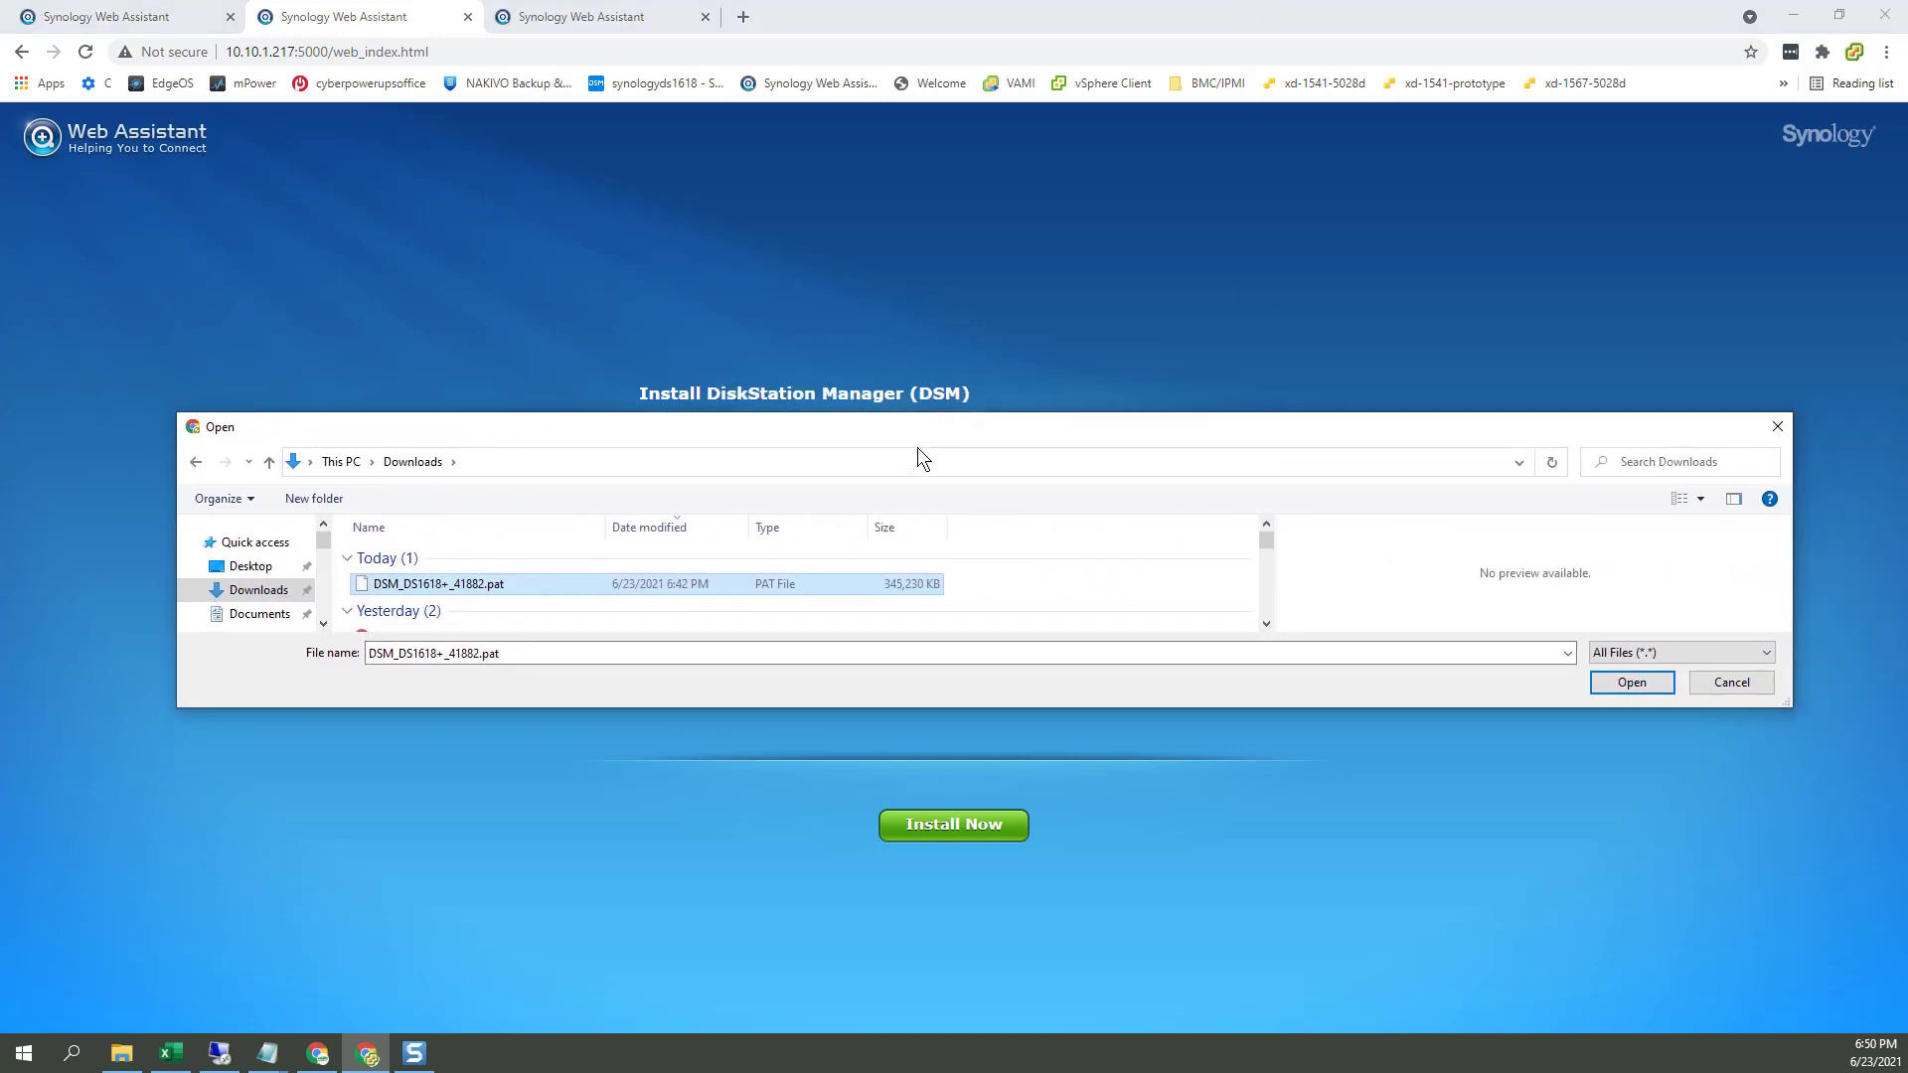
{"action": "left_click", "coordinate": [1651, 686]}
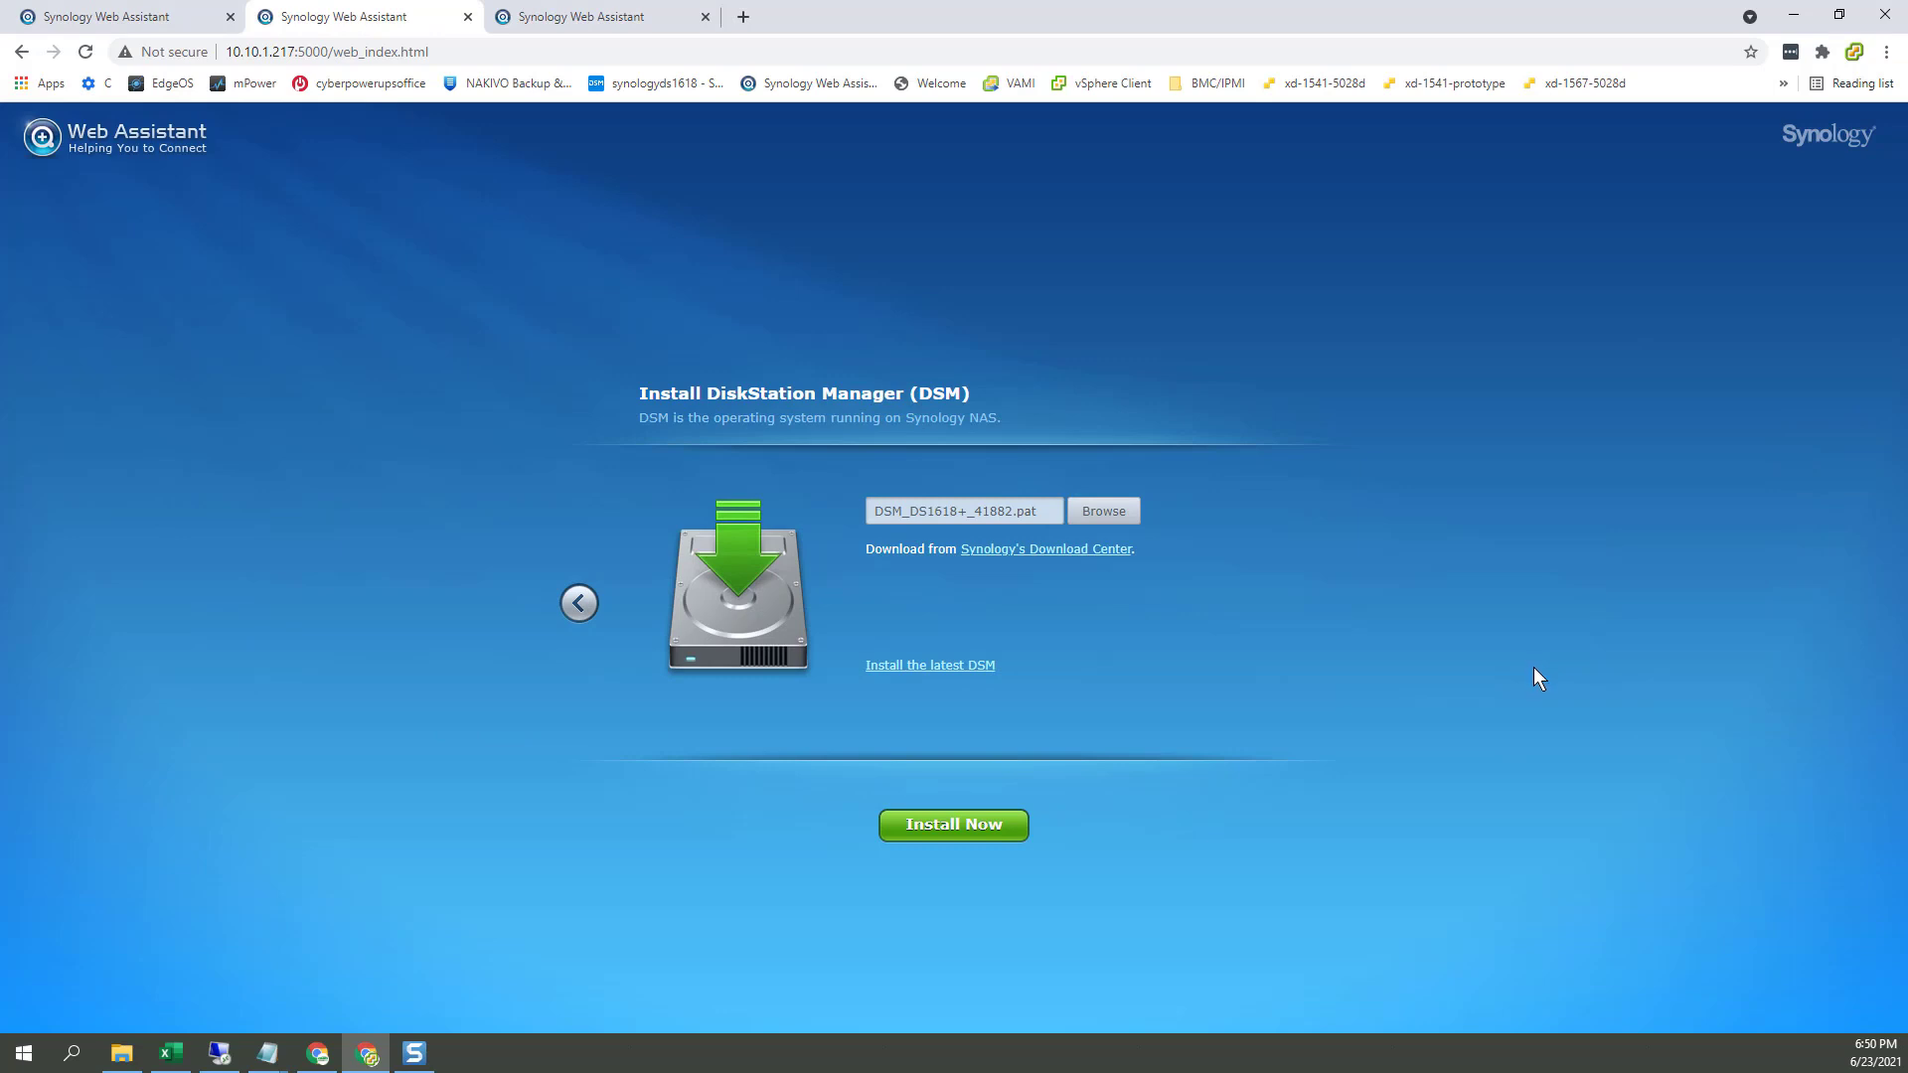
Step: Start the DSM install on 10.10.1.217, confirming that all disk data will be erased
{"action": "left_click", "coordinate": [963, 831]}
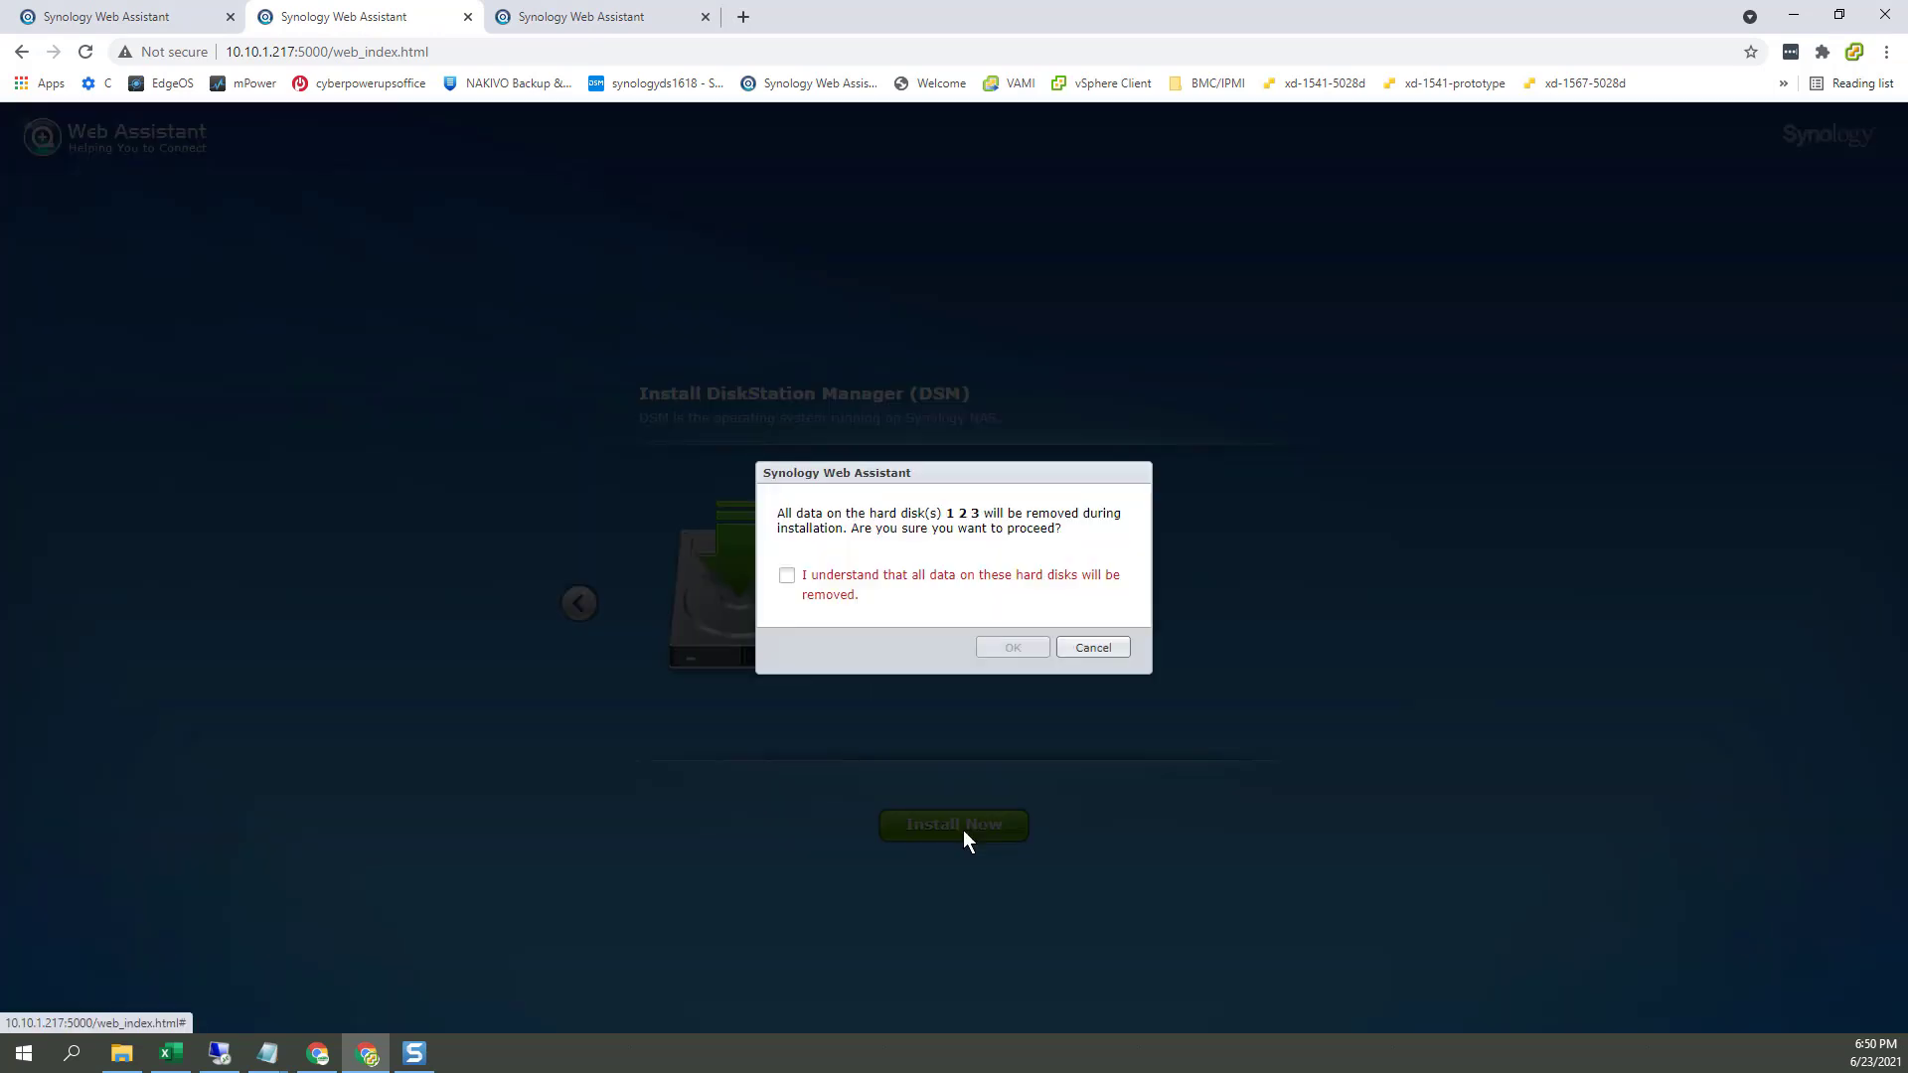
{"action": "left_click", "coordinate": [819, 584]}
{"action": "left_click", "coordinate": [1024, 647]}
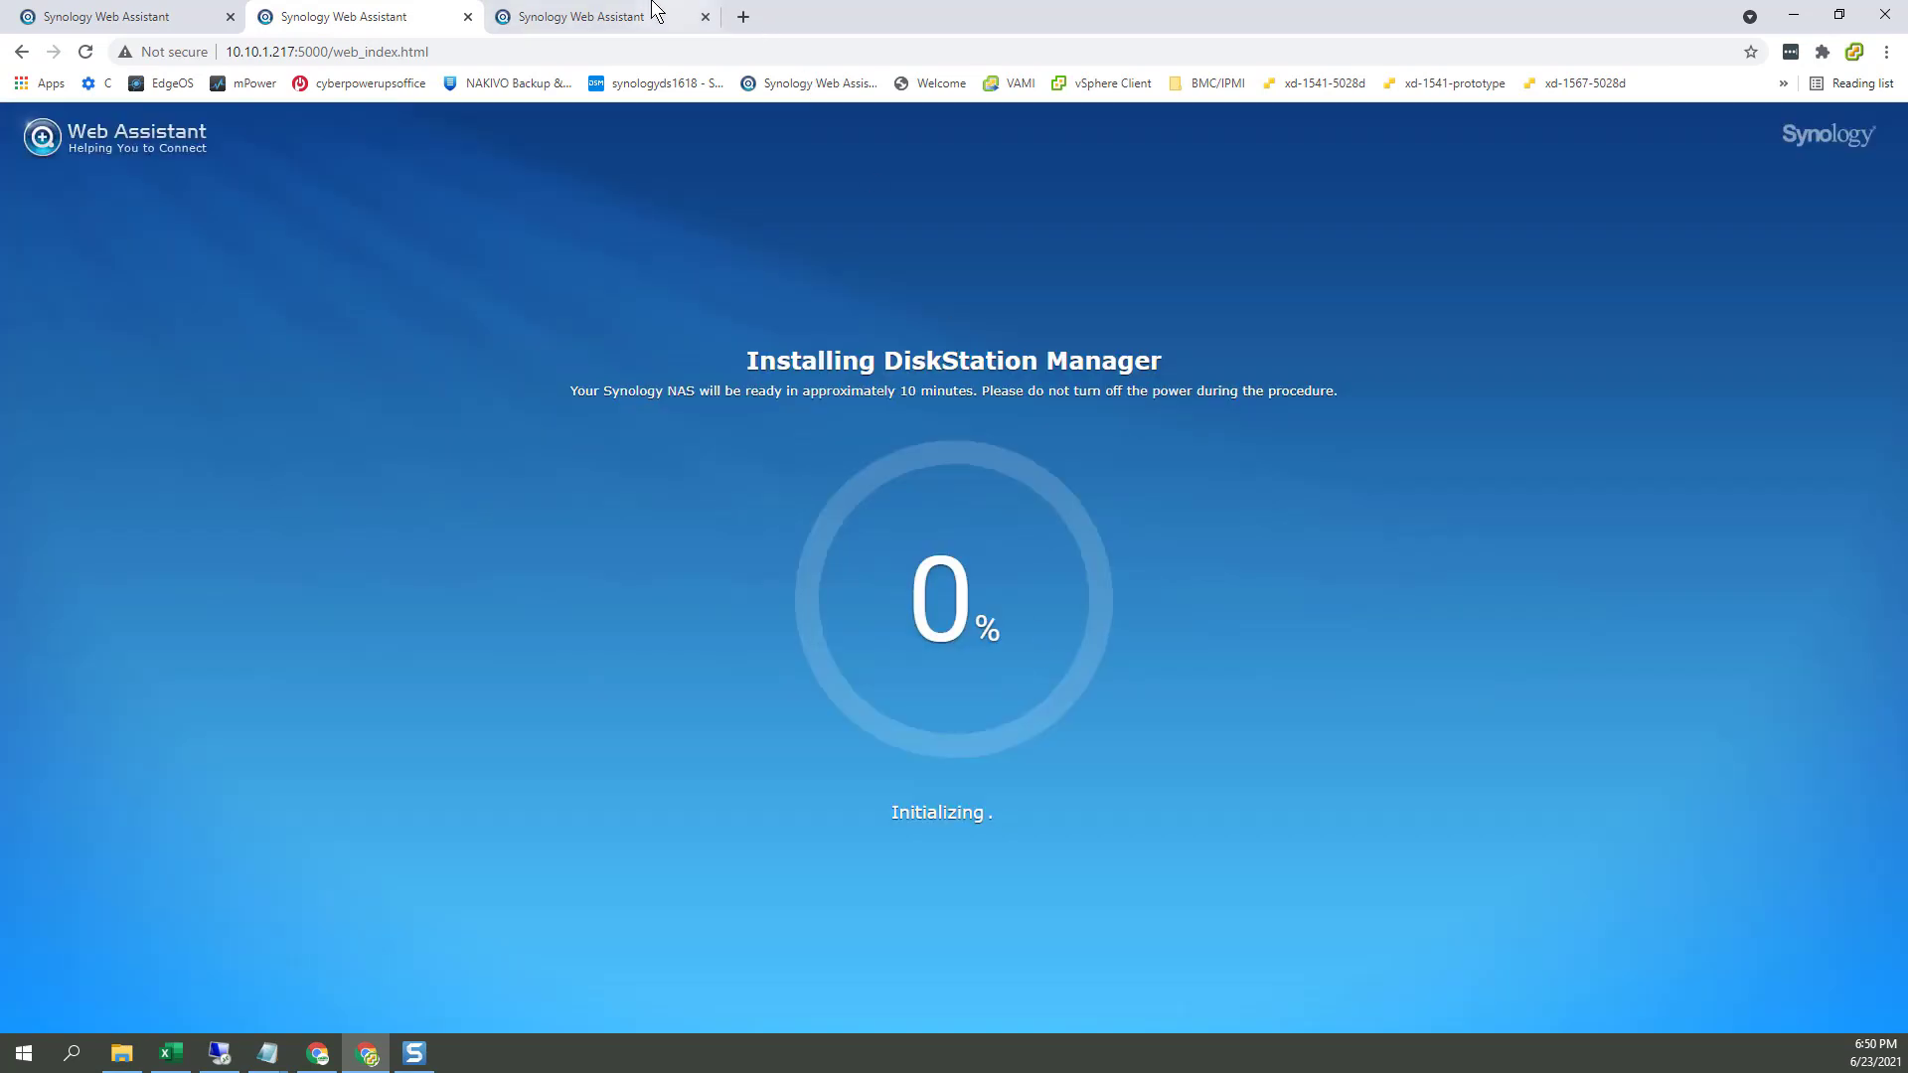
Step: On 10.10.1.170, choose Manual Install with DSM_DS1618+_41882.pat as the installation file
{"action": "left_click", "coordinate": [608, 20]}
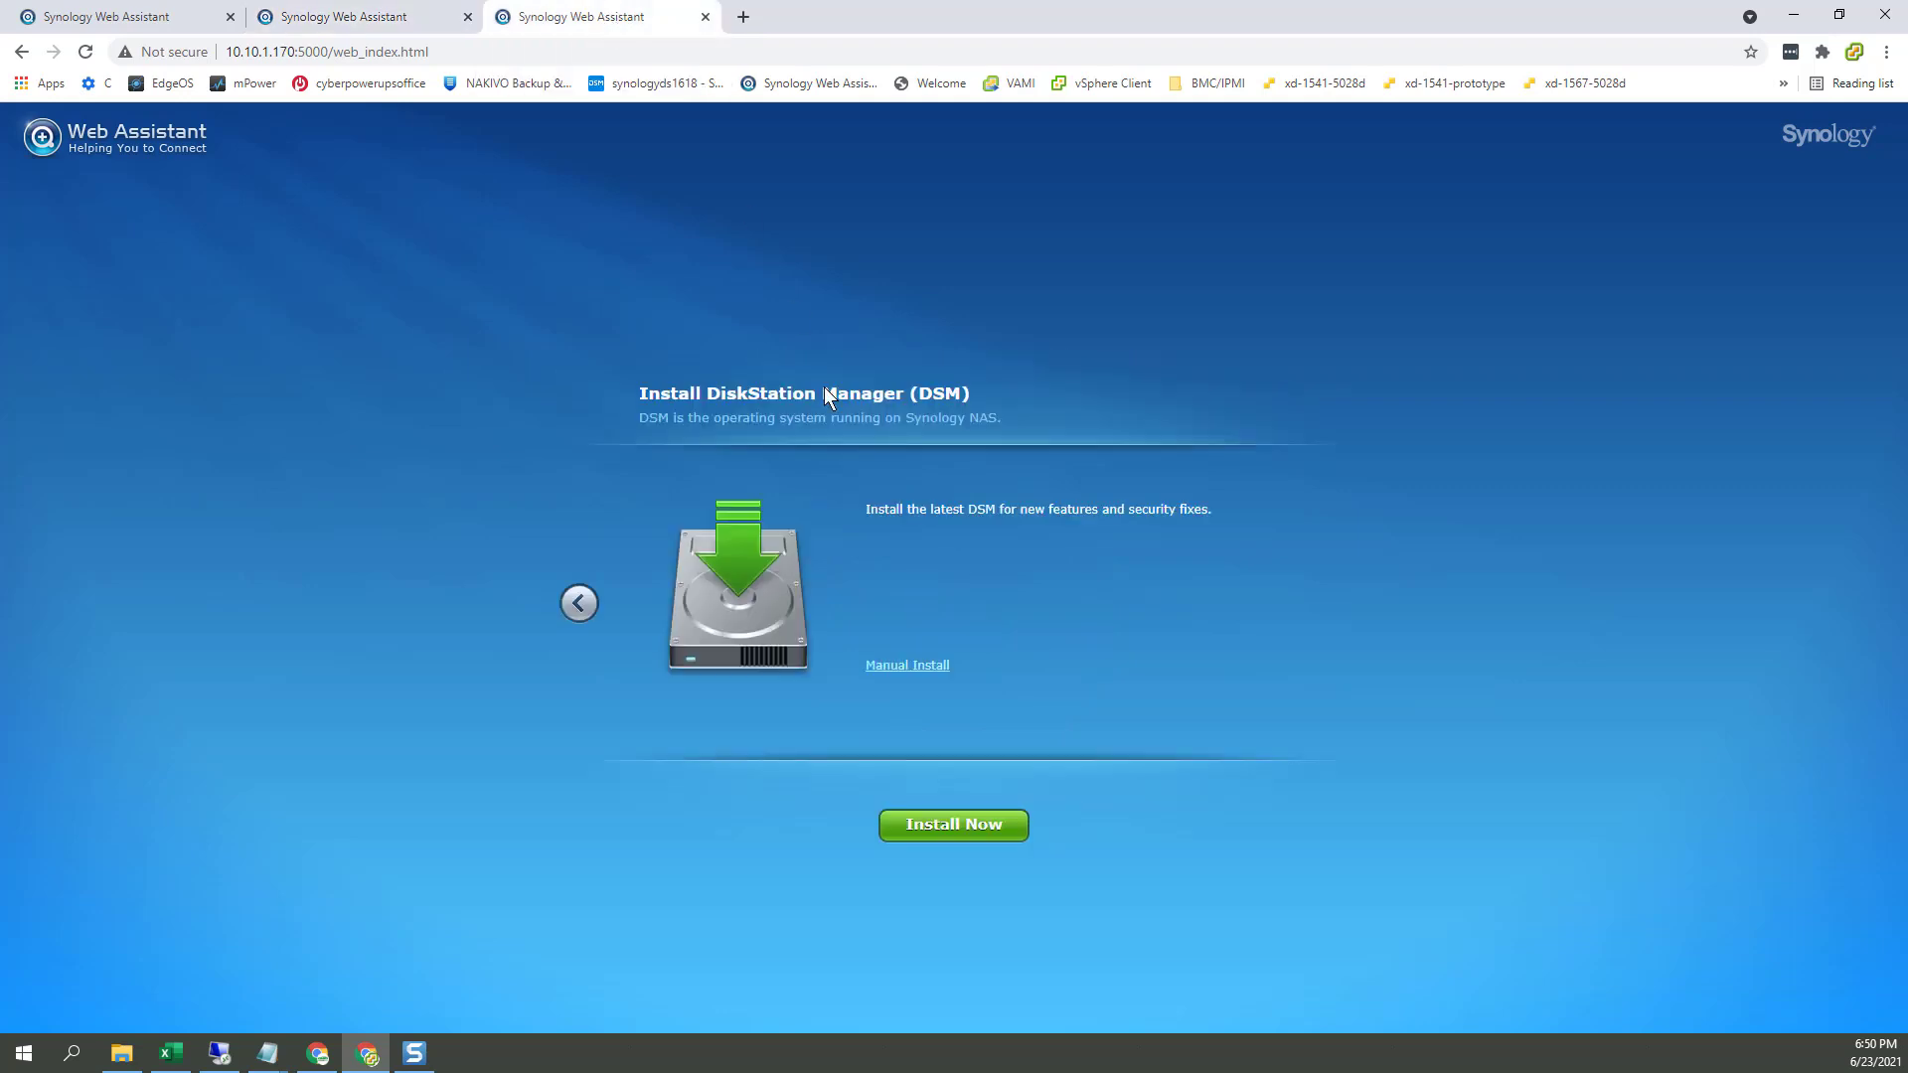
{"action": "left_click", "coordinate": [907, 666]}
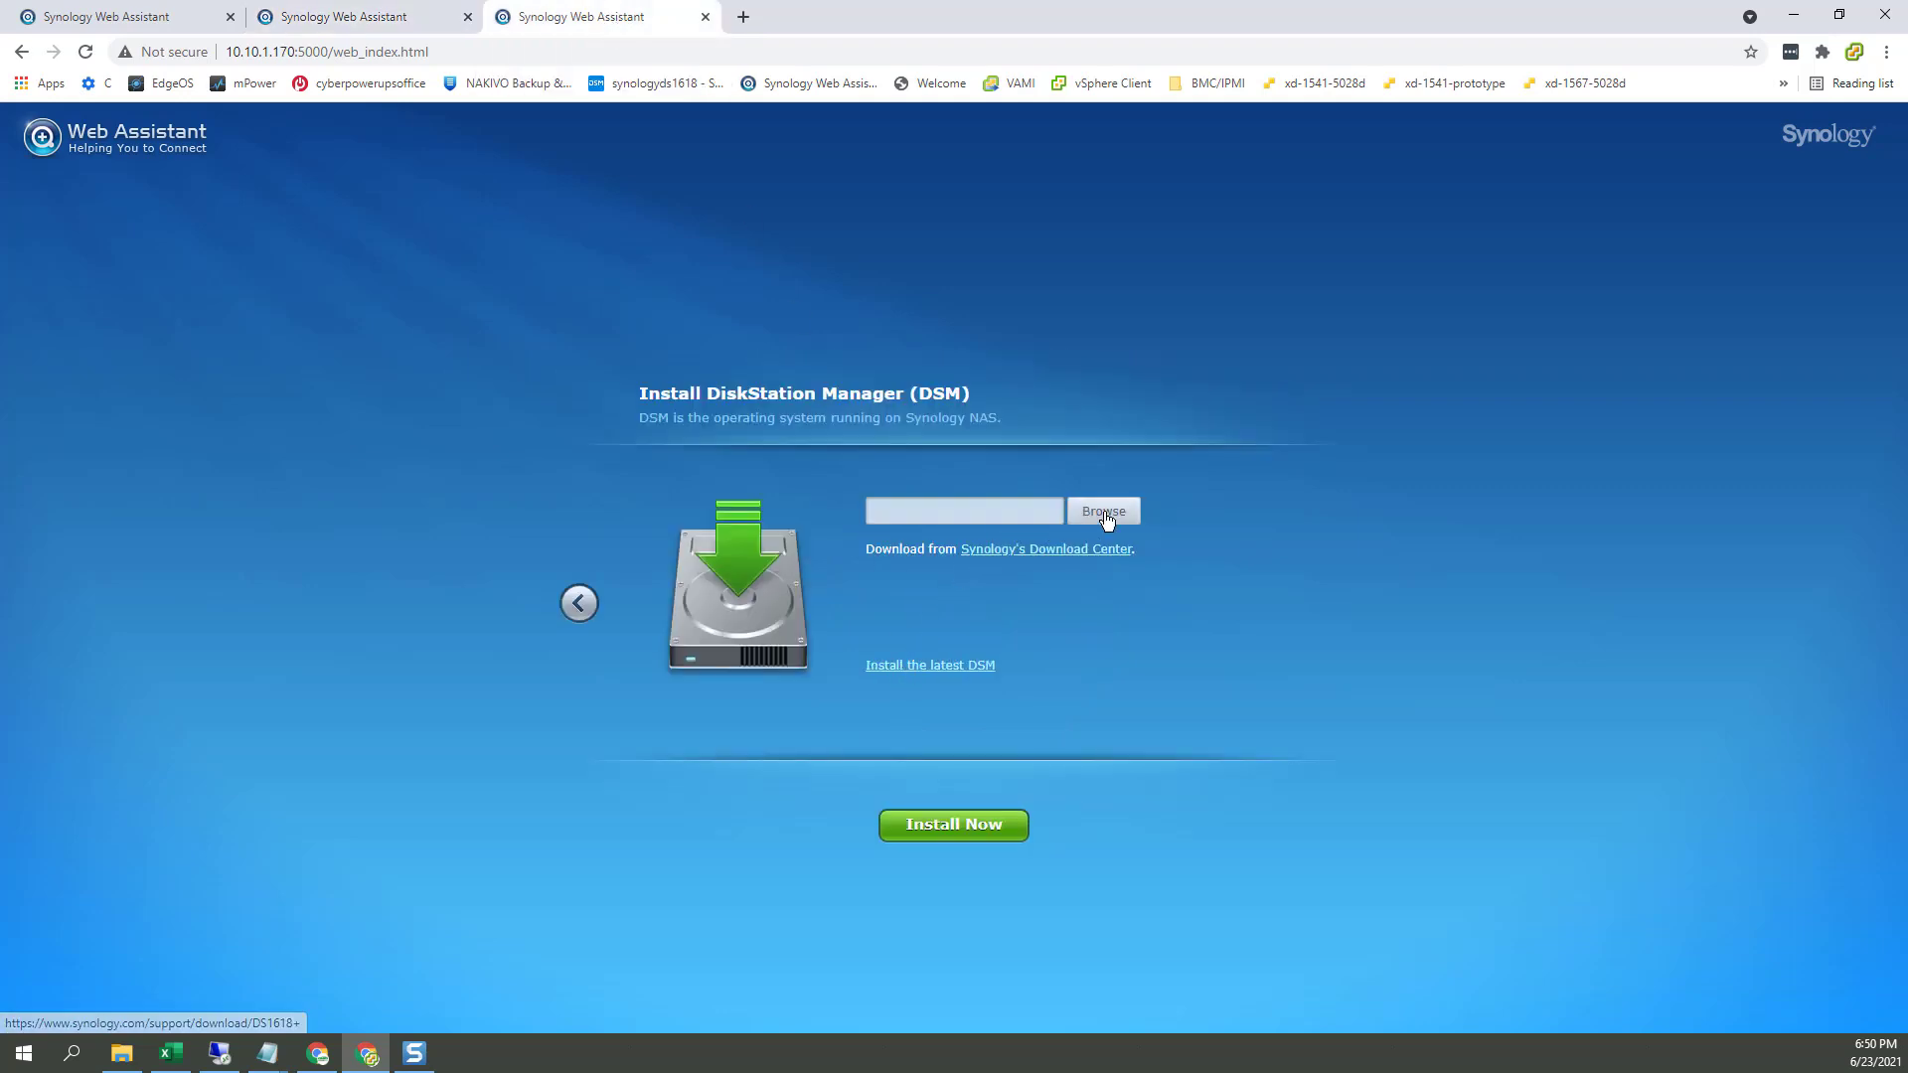
{"action": "left_click", "coordinate": [1103, 511]}
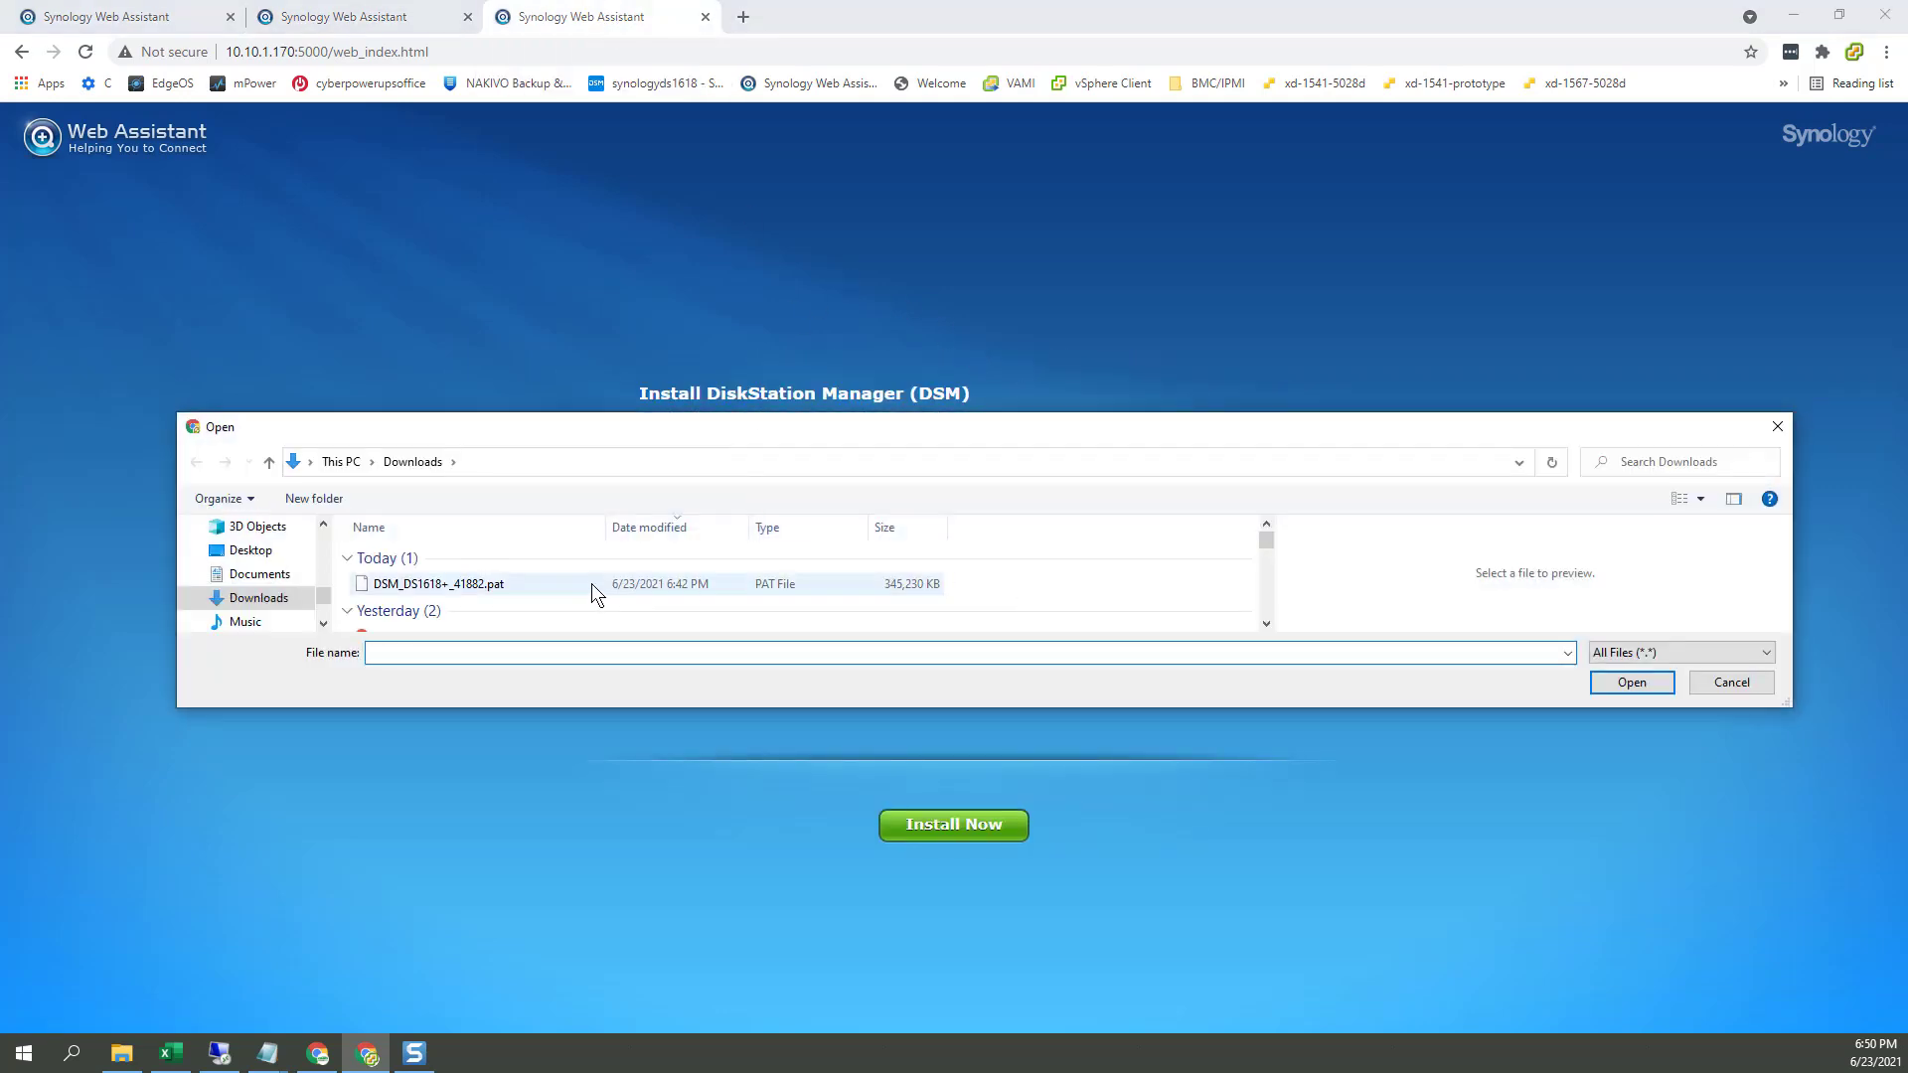
{"action": "left_click", "coordinate": [592, 582]}
{"action": "left_click", "coordinate": [1633, 682]}
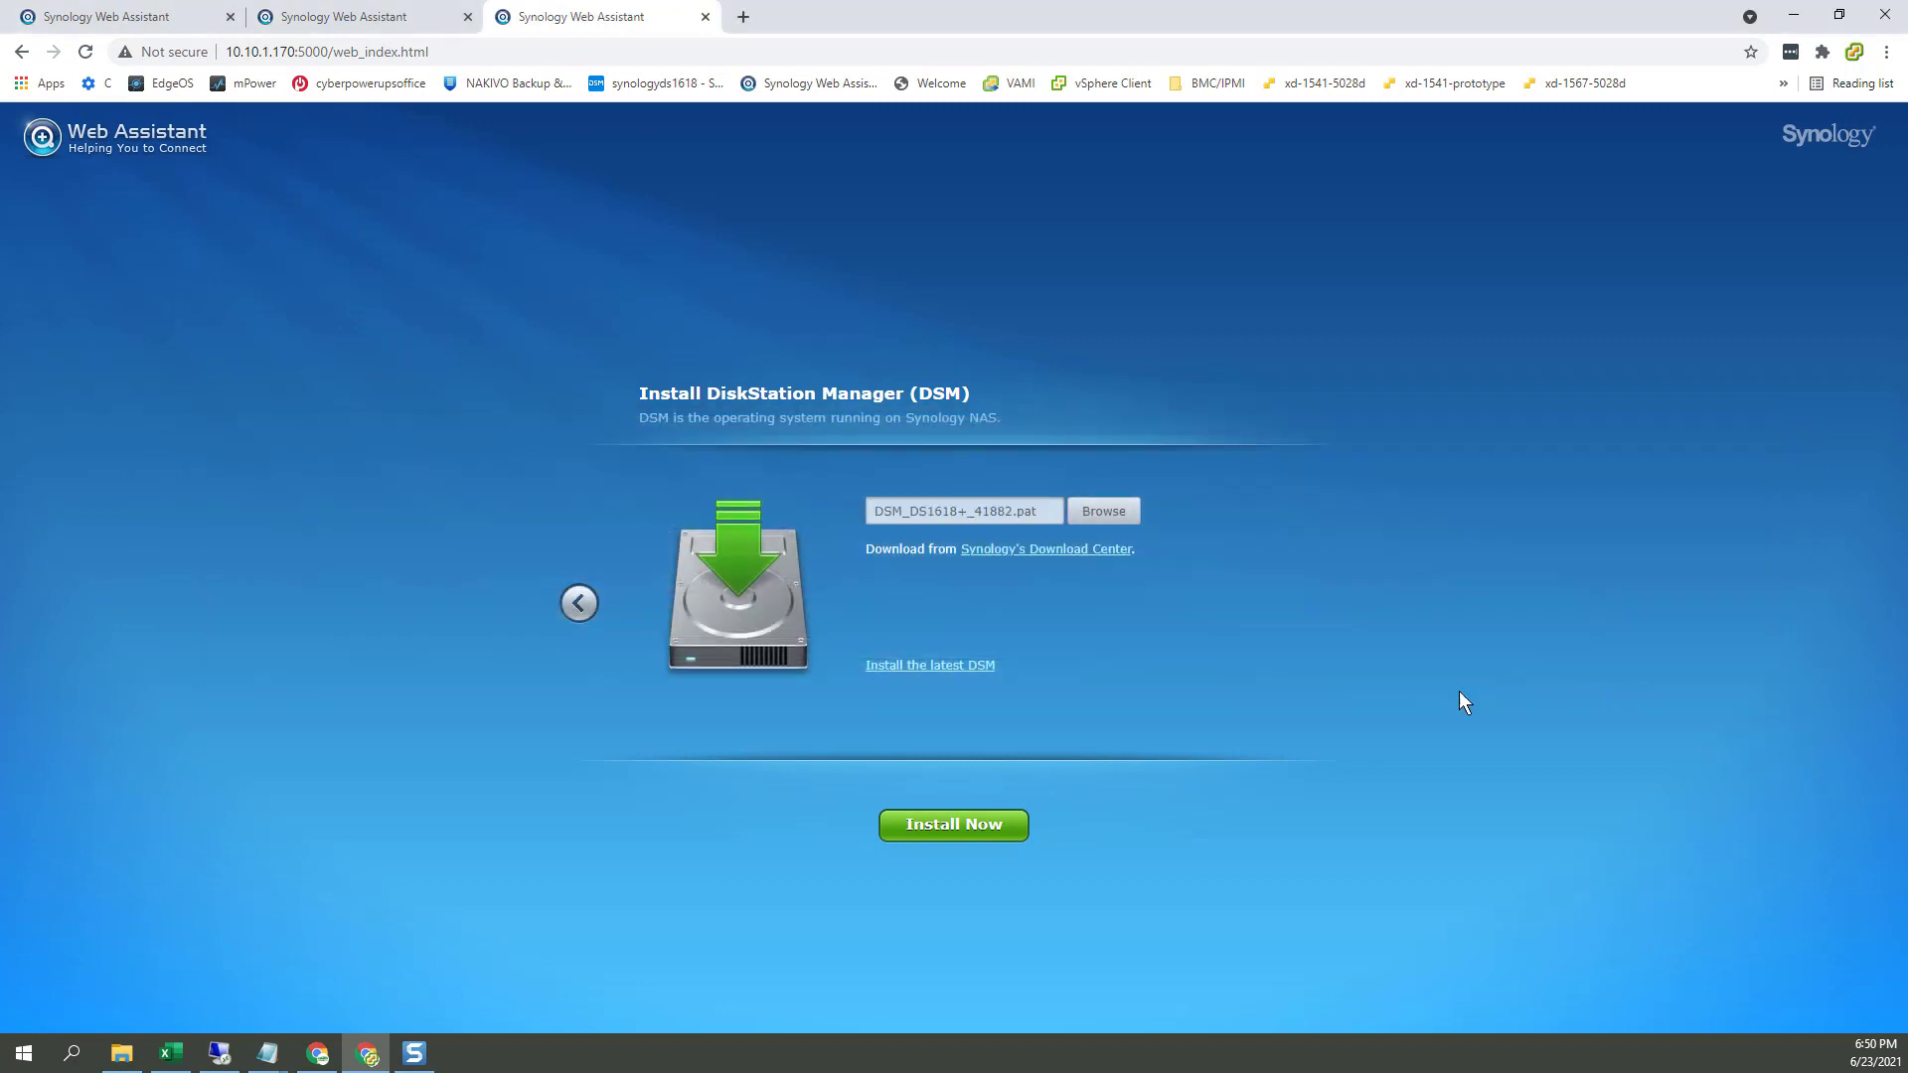
Step: Start the DS1618+ DSM install, confirming that its disks will be erased
{"action": "left_click", "coordinate": [995, 821]}
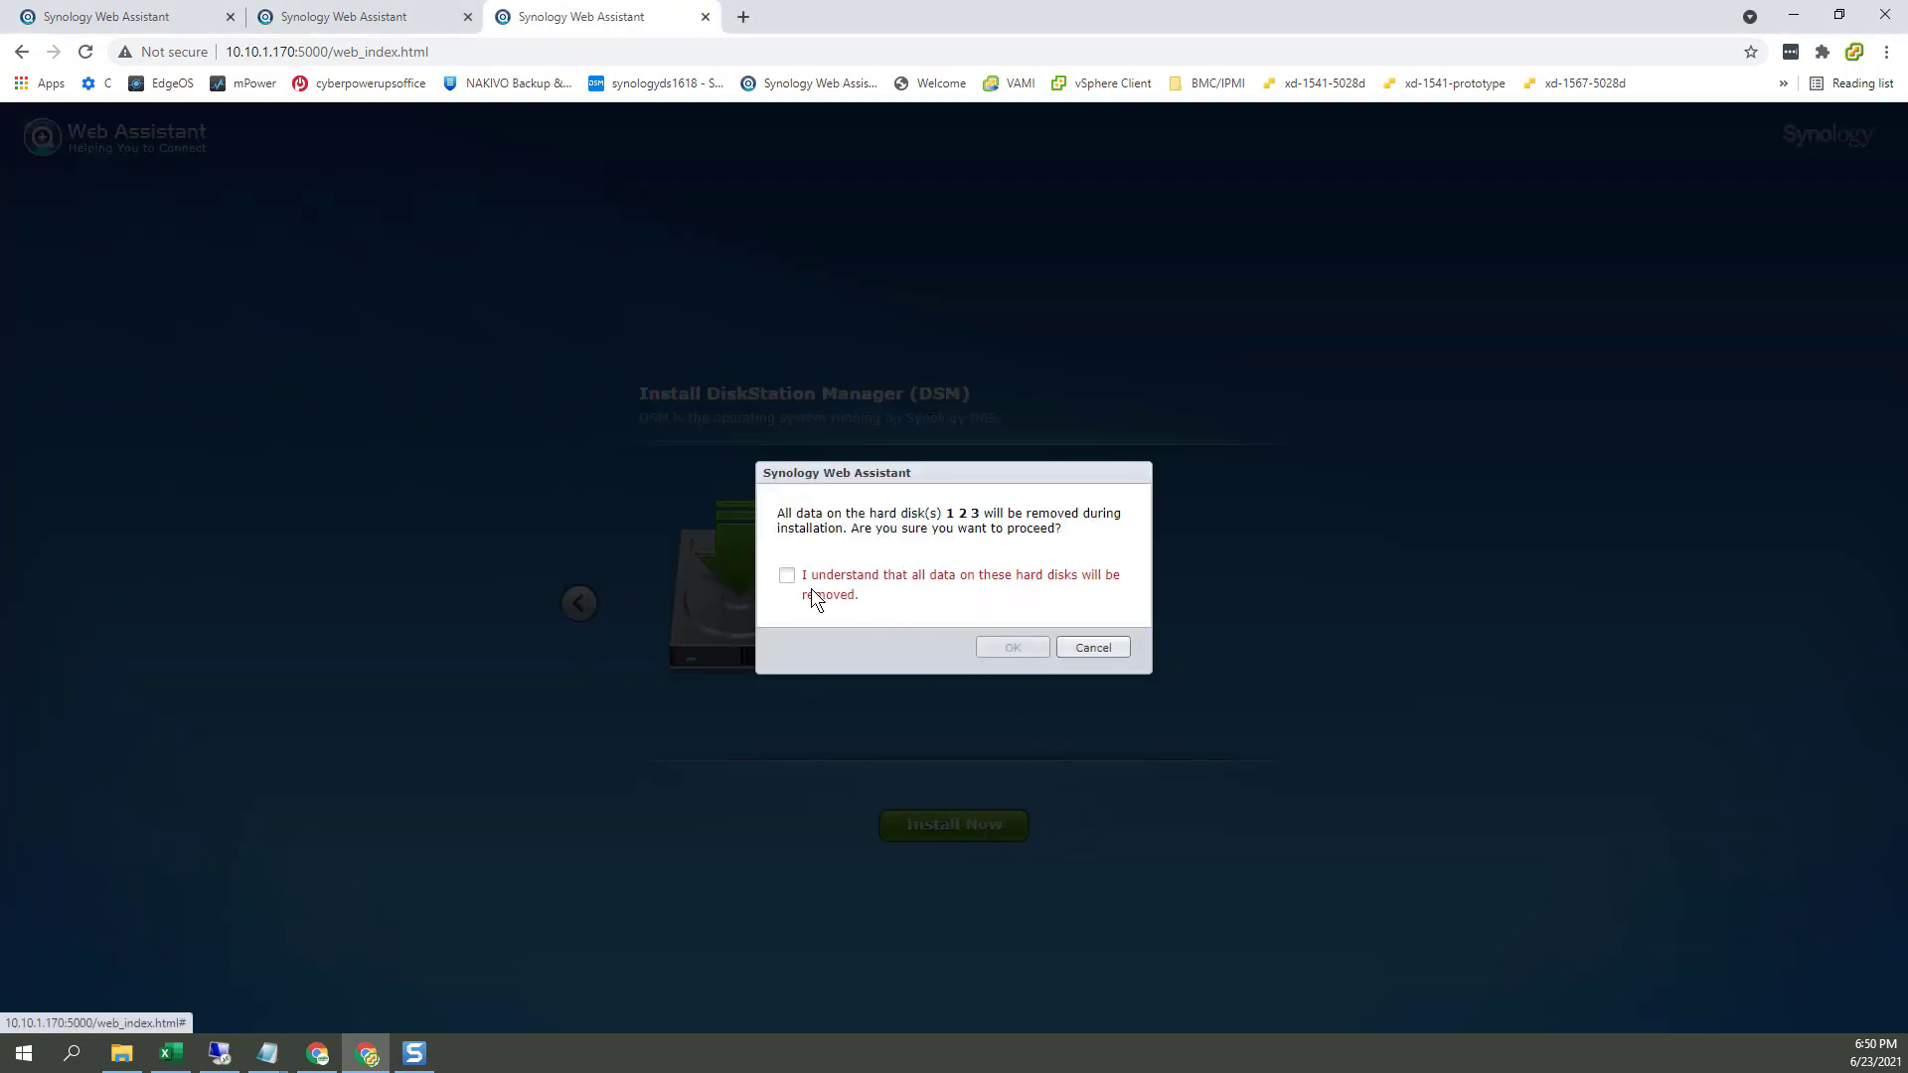
{"action": "left_click", "coordinate": [787, 576]}
{"action": "left_click", "coordinate": [1029, 646]}
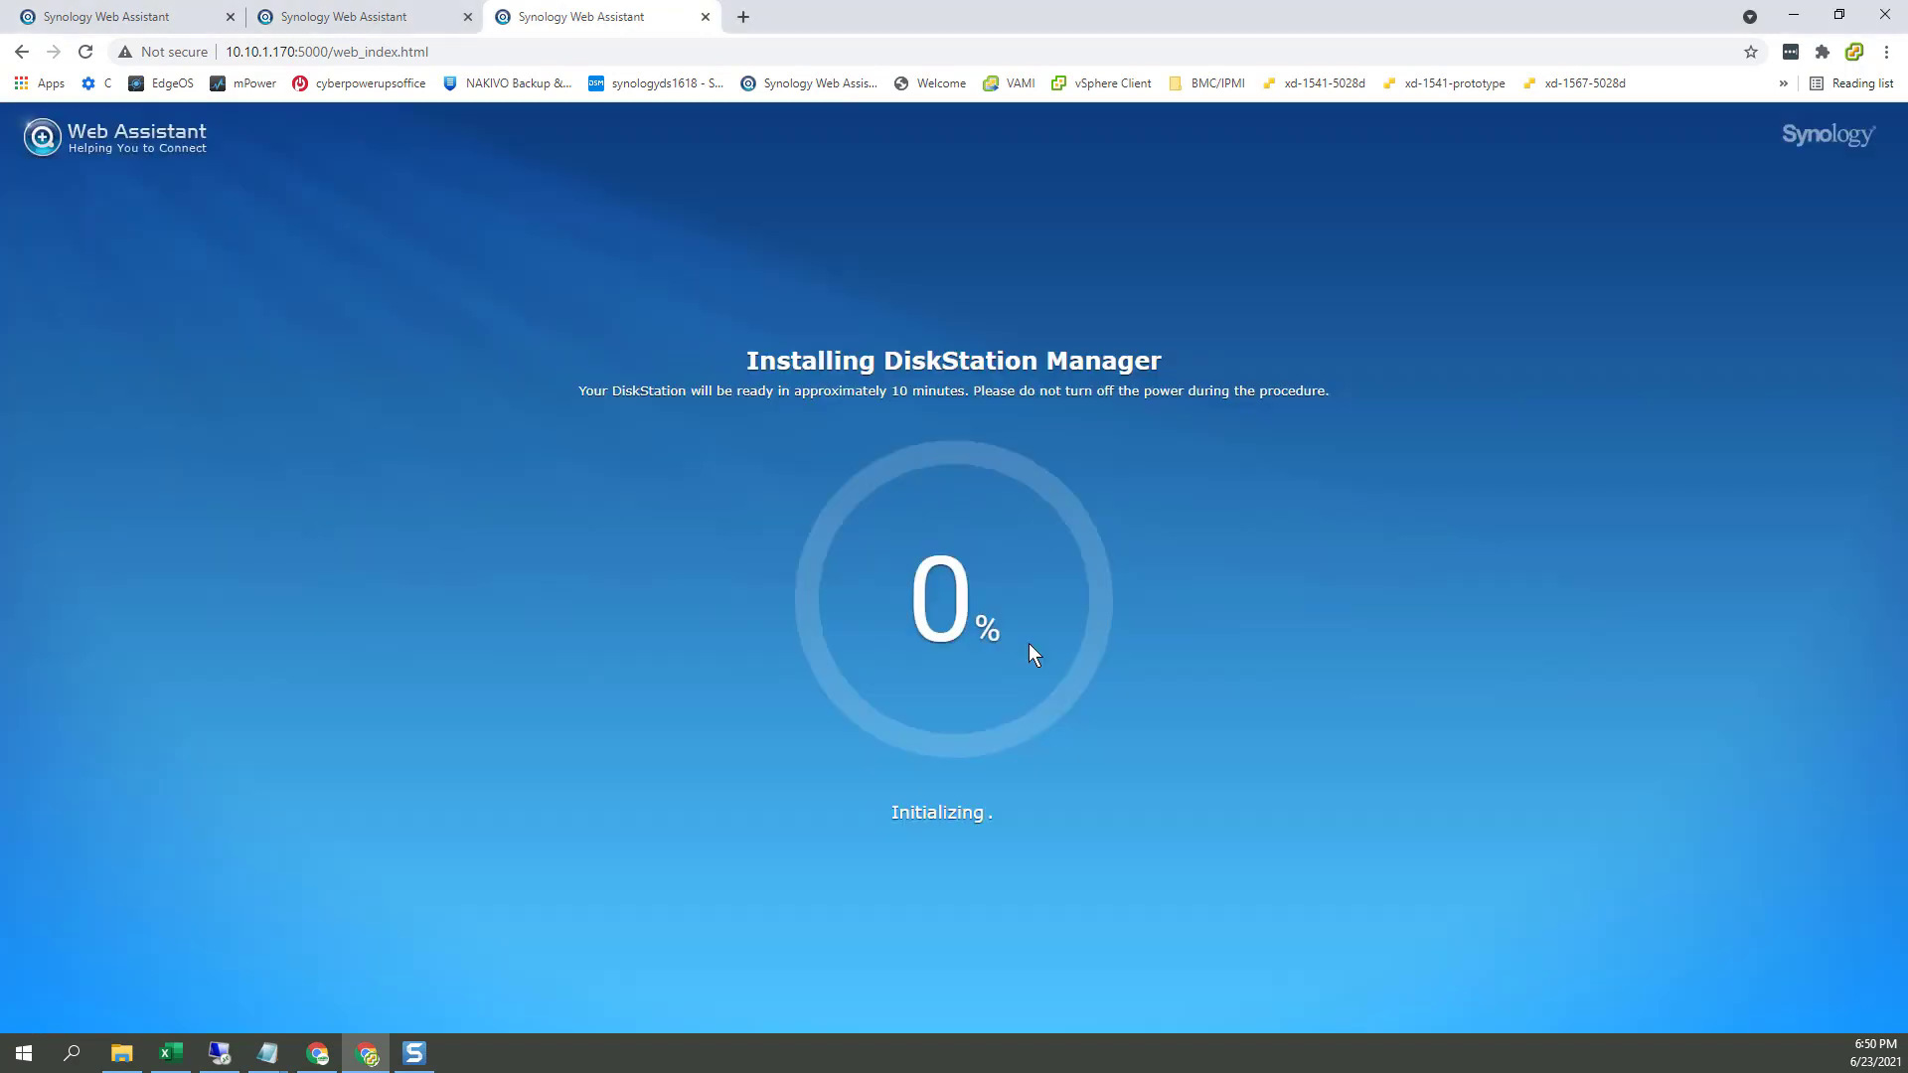
Step: Monitor install progress on 10.10.1.217 and 10.10.1.170 until the DSM 7.0 welcome page appears
{"action": "left_click", "coordinate": [394, 21]}
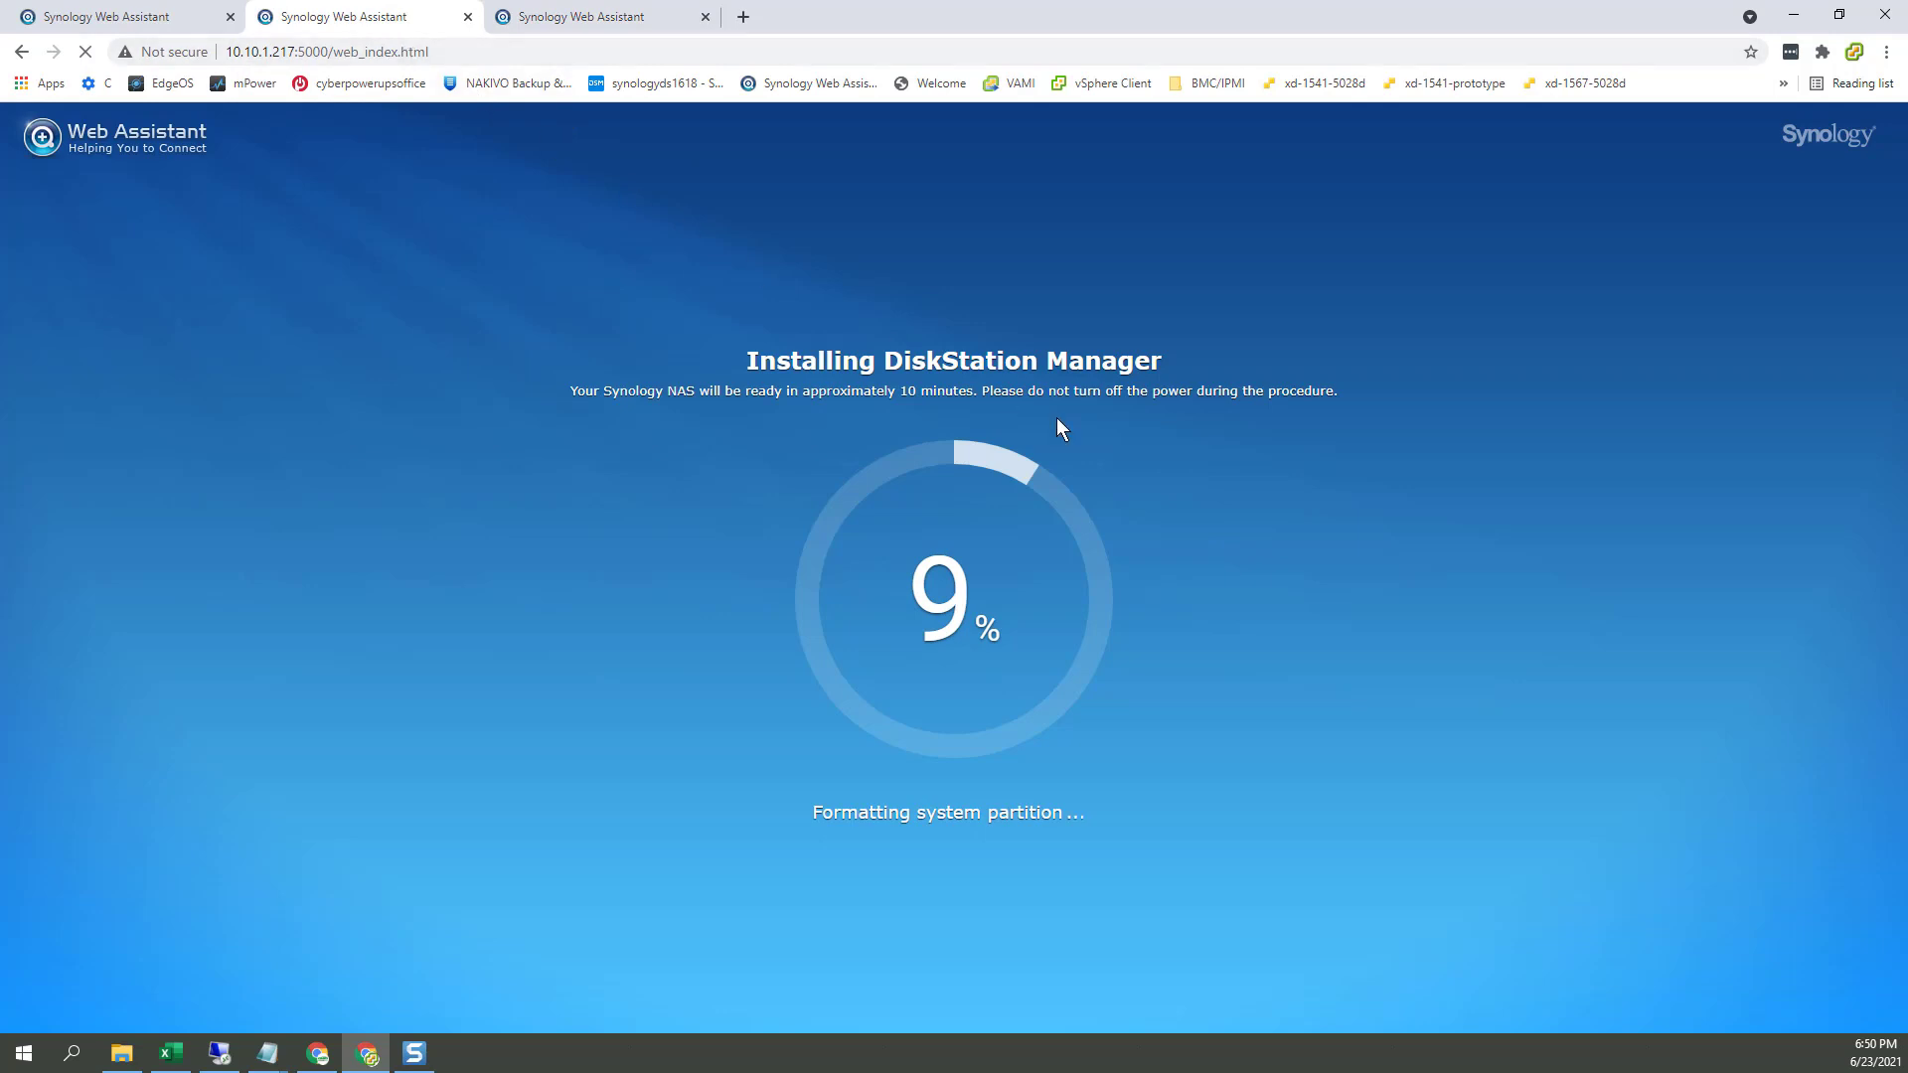
{"action": "left_click", "coordinate": [594, 24]}
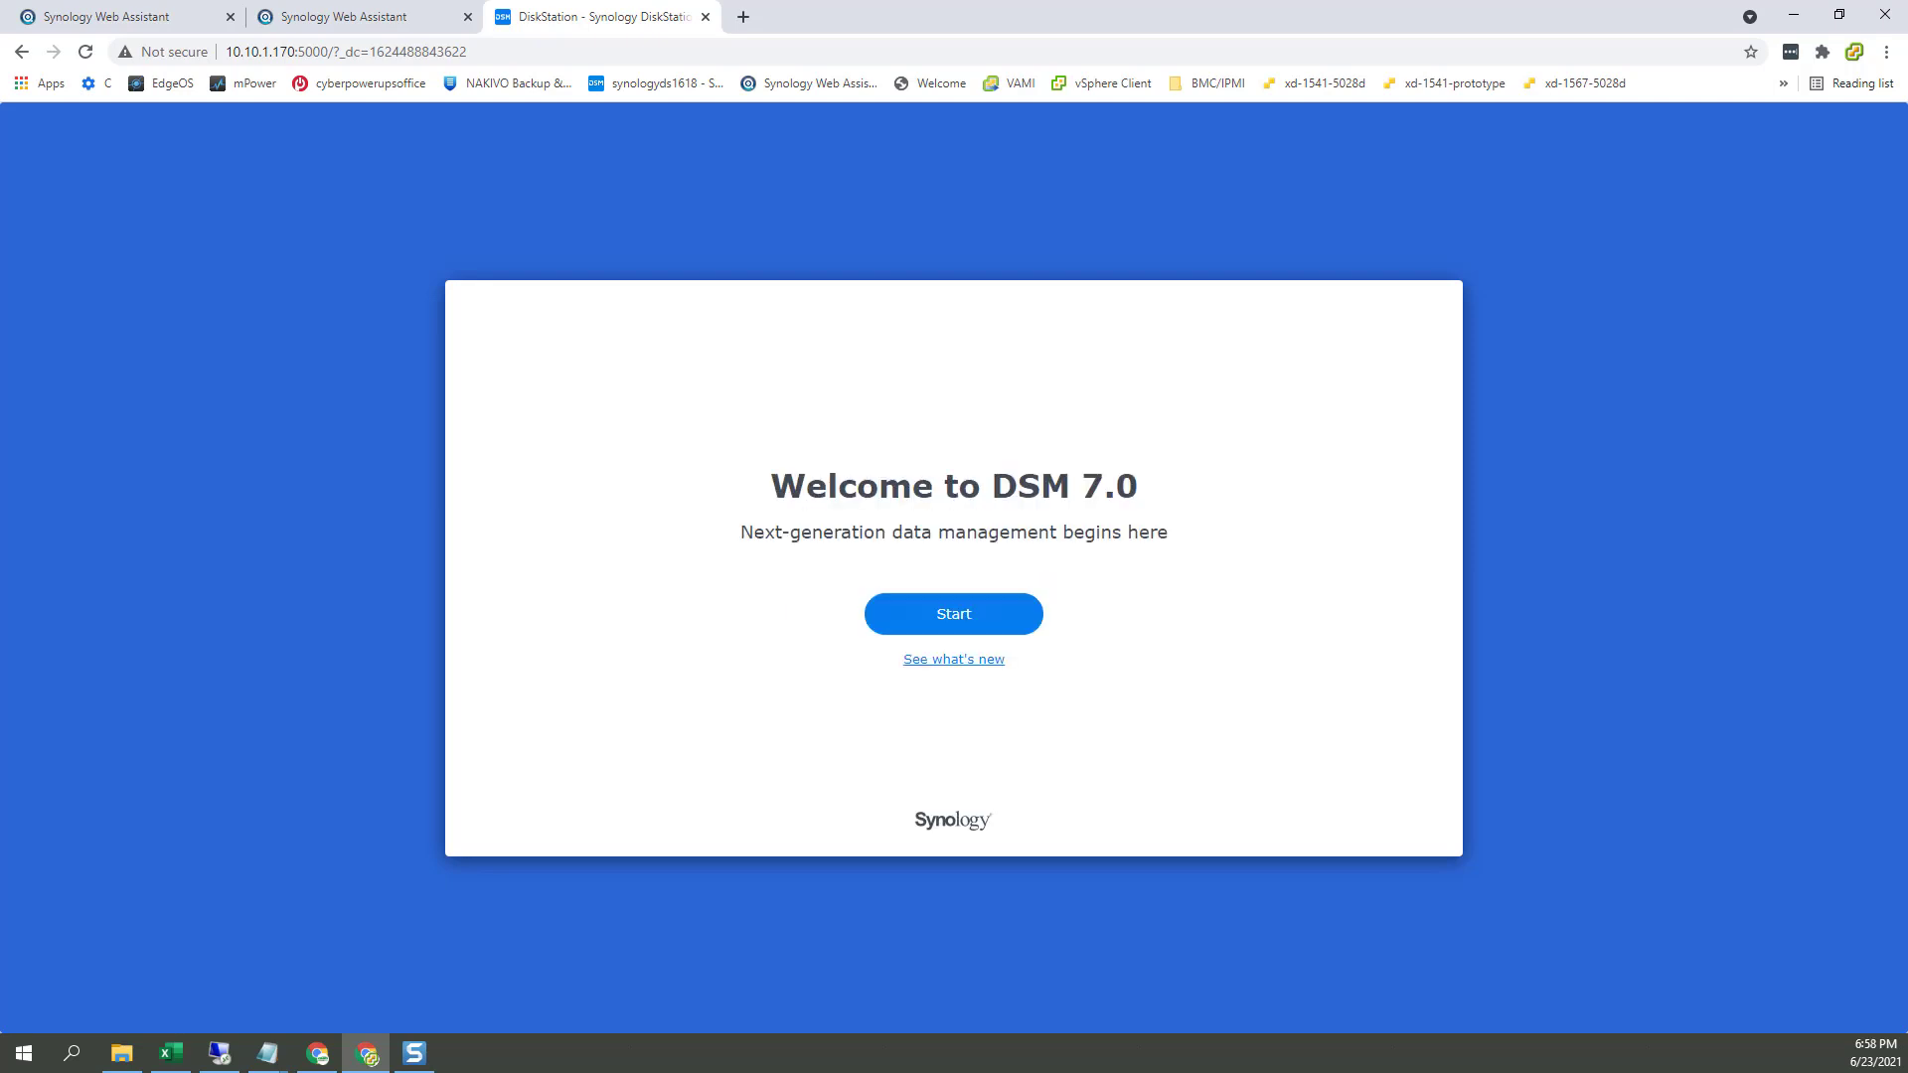
{"action": "left_click", "coordinate": [306, 22]}
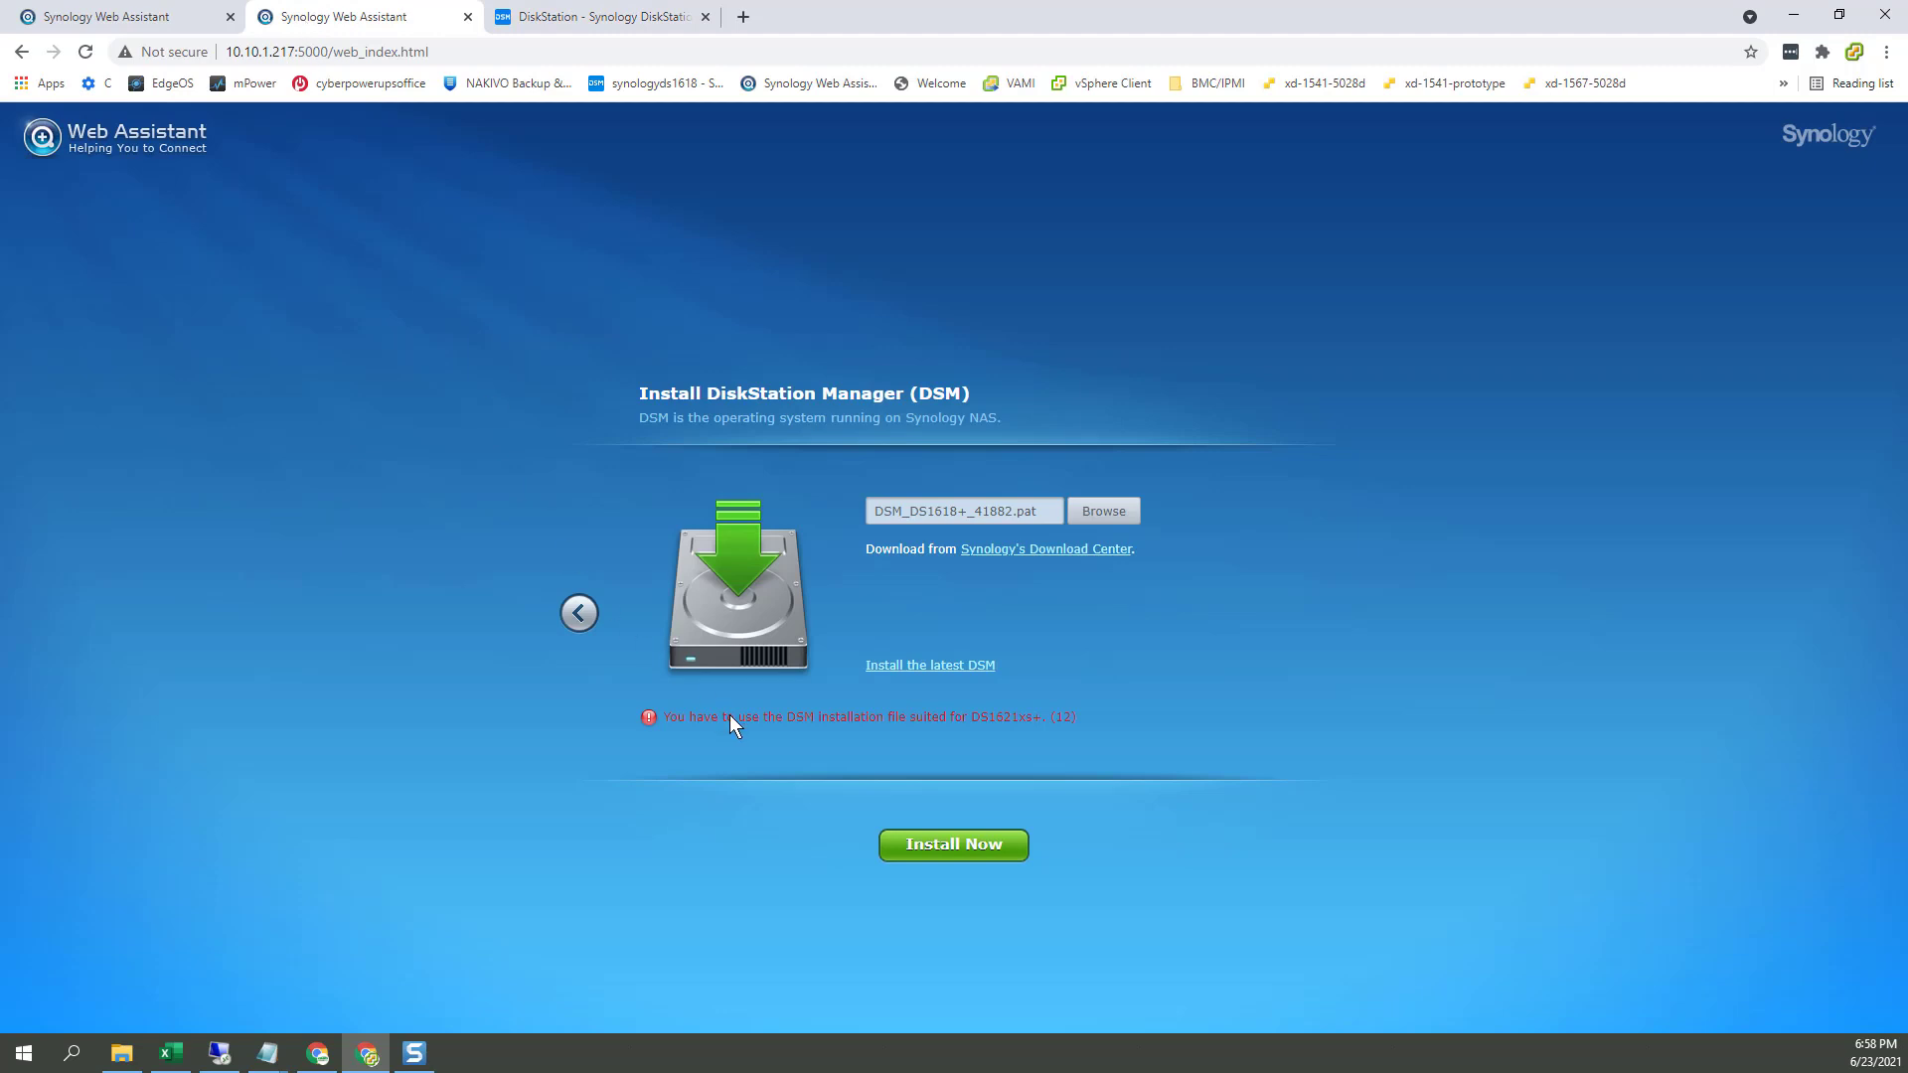
{"action": "left_click", "coordinate": [559, 22]}
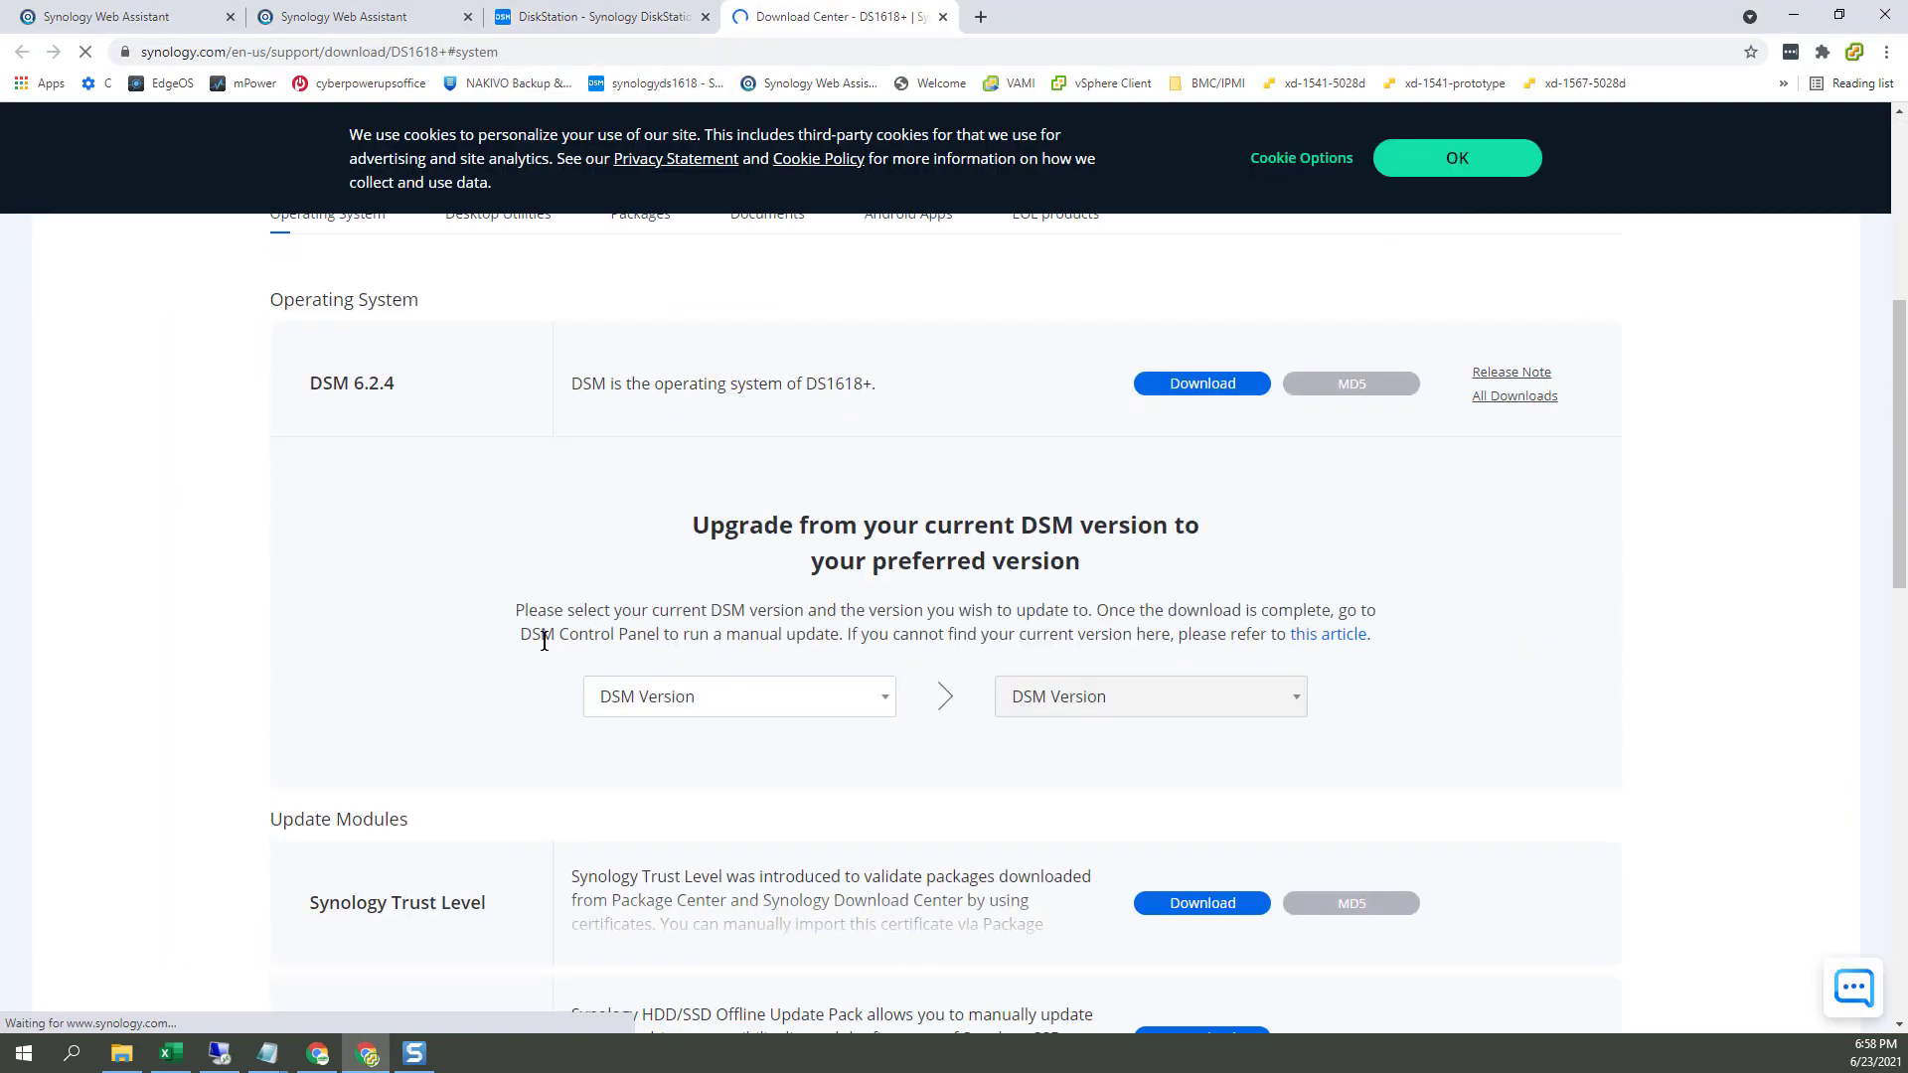
Step: Dismiss the cookie notice and browse the 7.0 series downloads in Download Center
{"action": "scroll", "coordinate": [1434, 350], "scroll_direction": "up", "scroll_amount": 4}
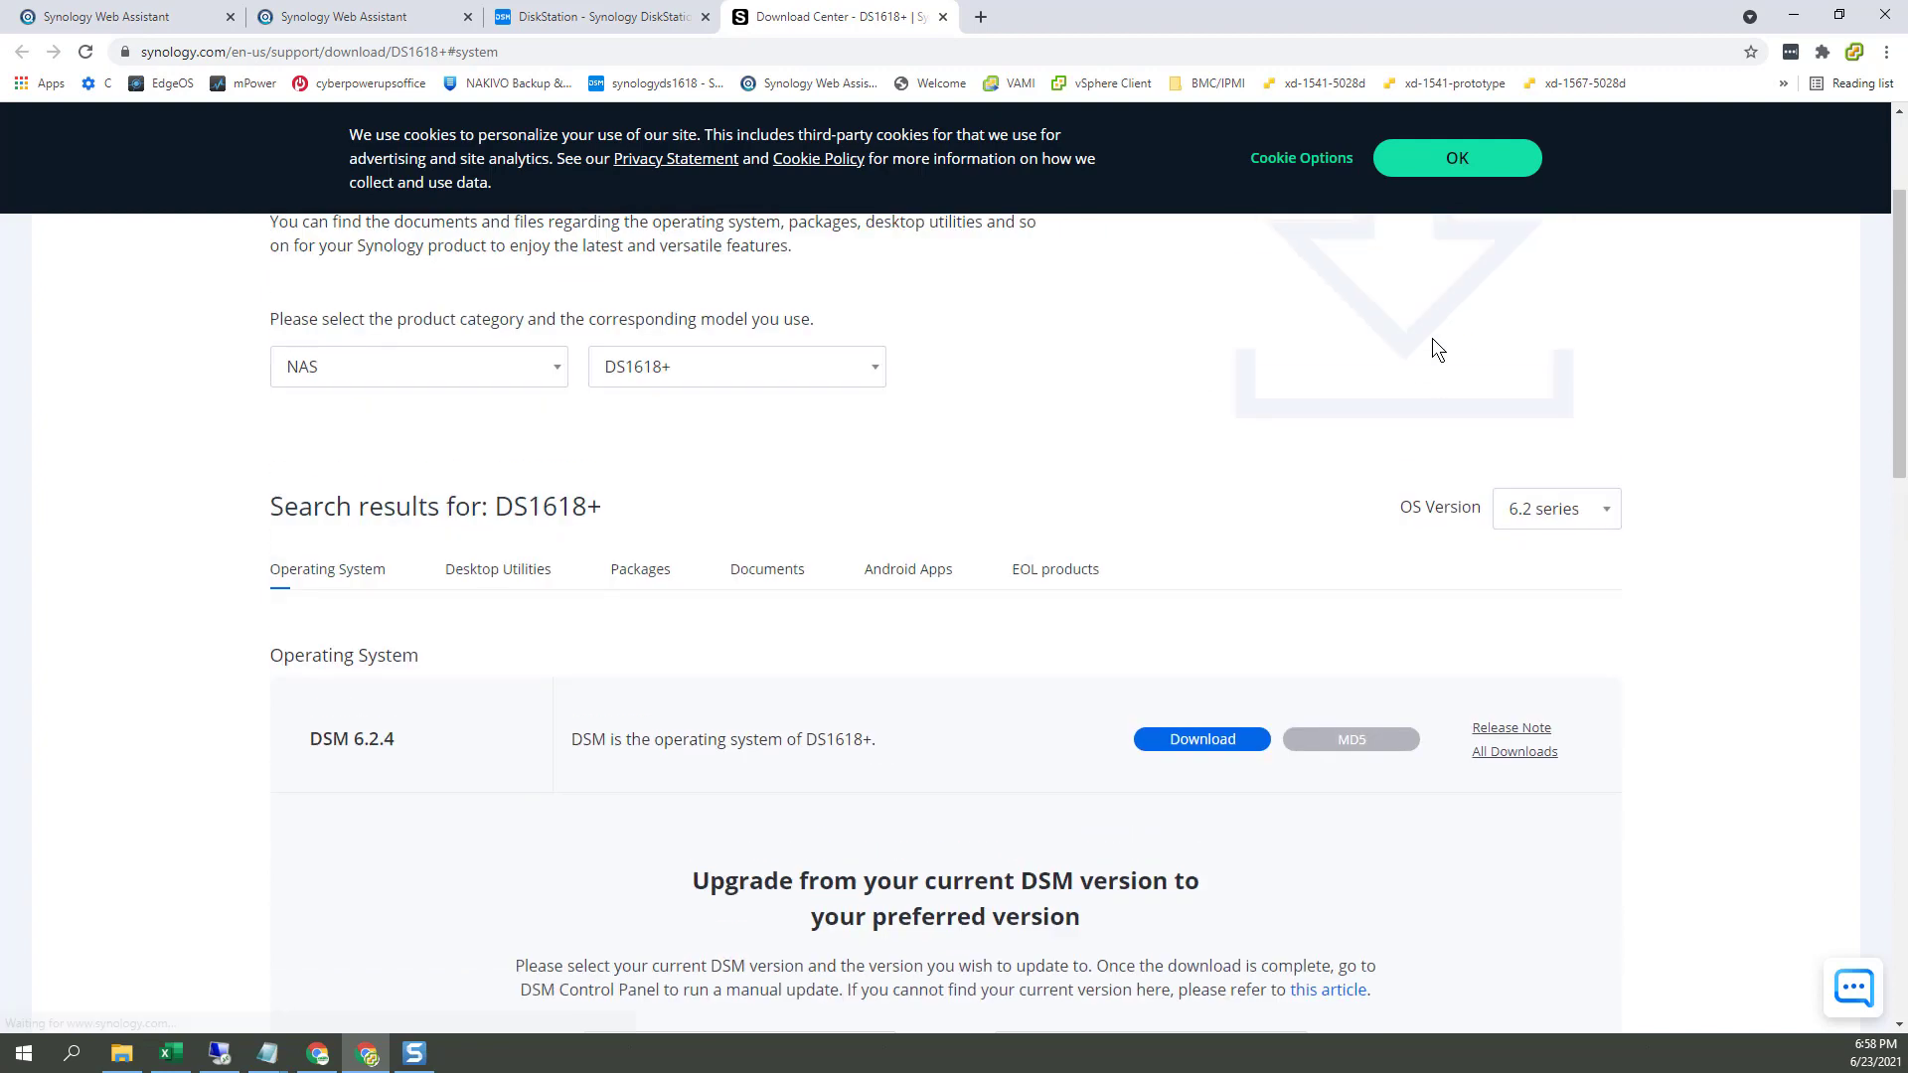
{"action": "left_click", "coordinate": [1439, 165]}
{"action": "left_click", "coordinate": [1548, 562]}
{"action": "left_click", "coordinate": [1543, 589]}
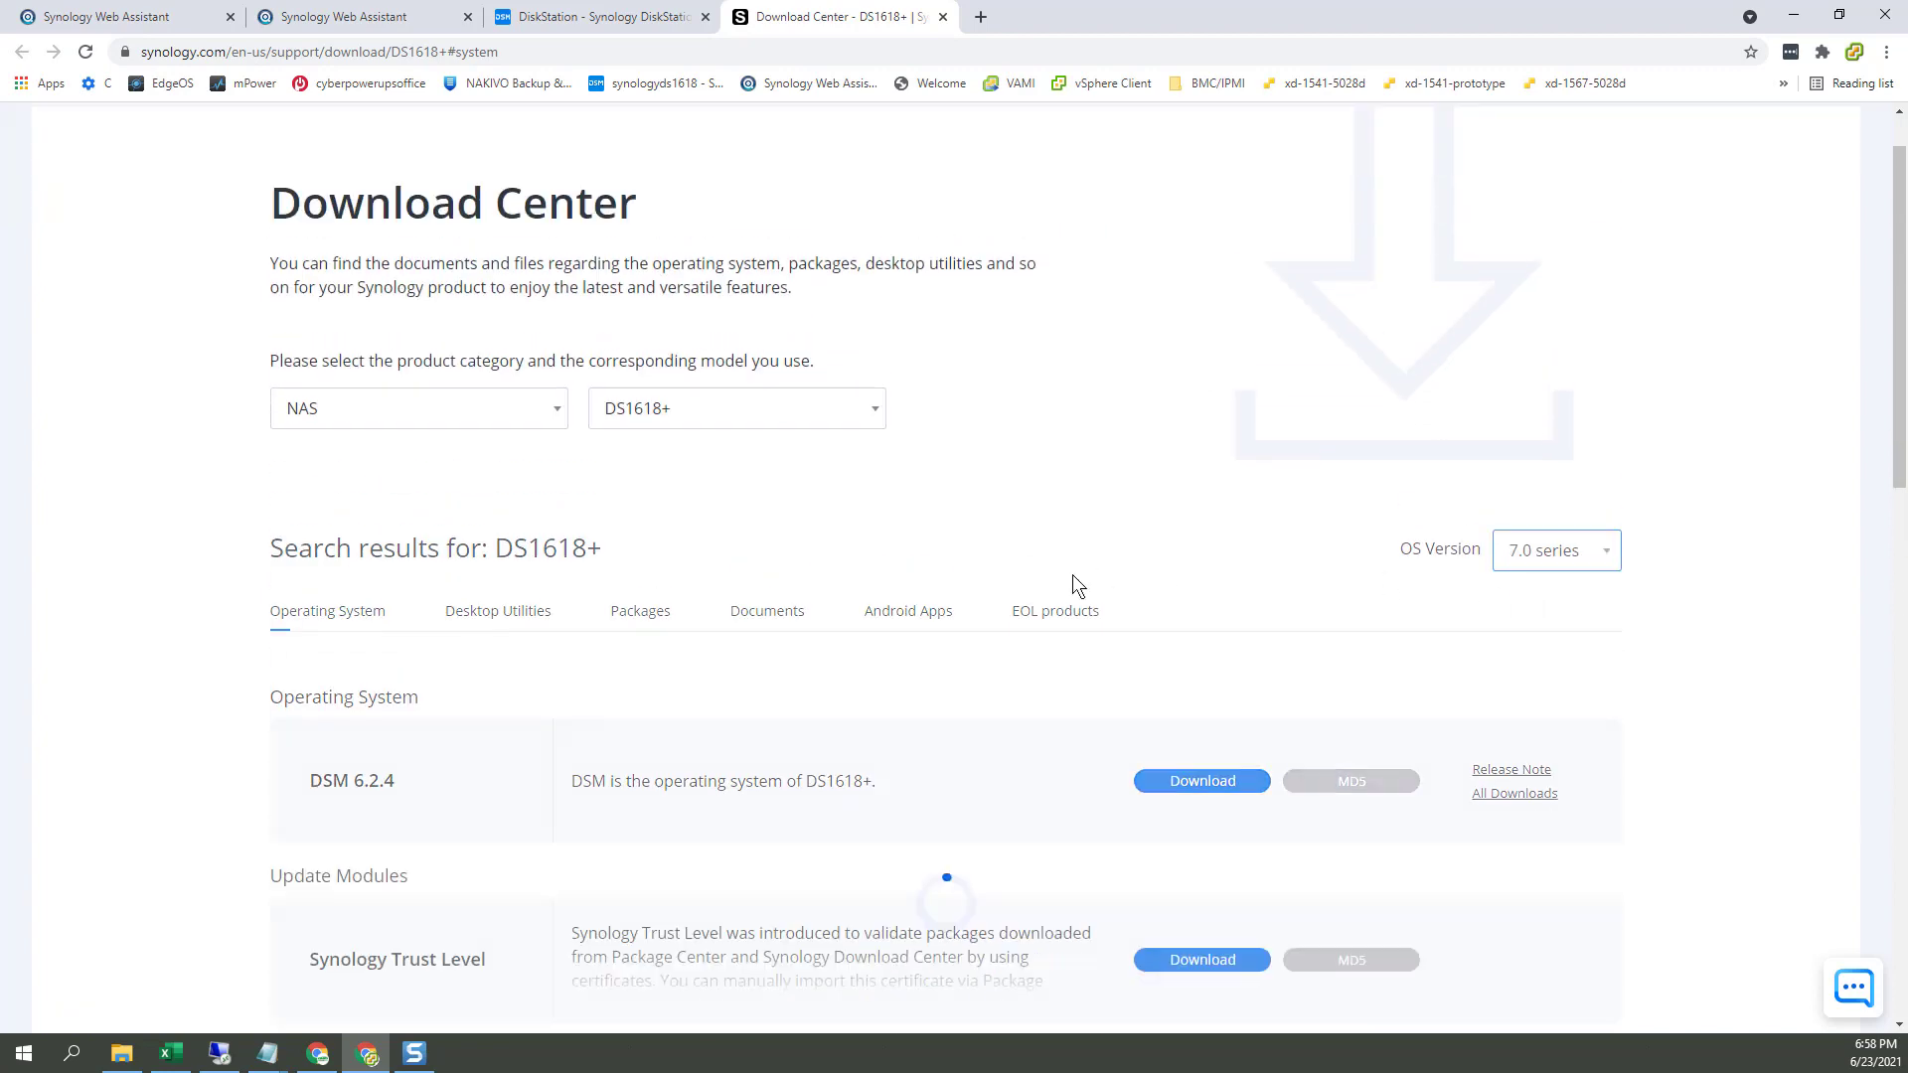
{"action": "scroll", "coordinate": [992, 617], "scroll_direction": "down", "scroll_amount": 3}
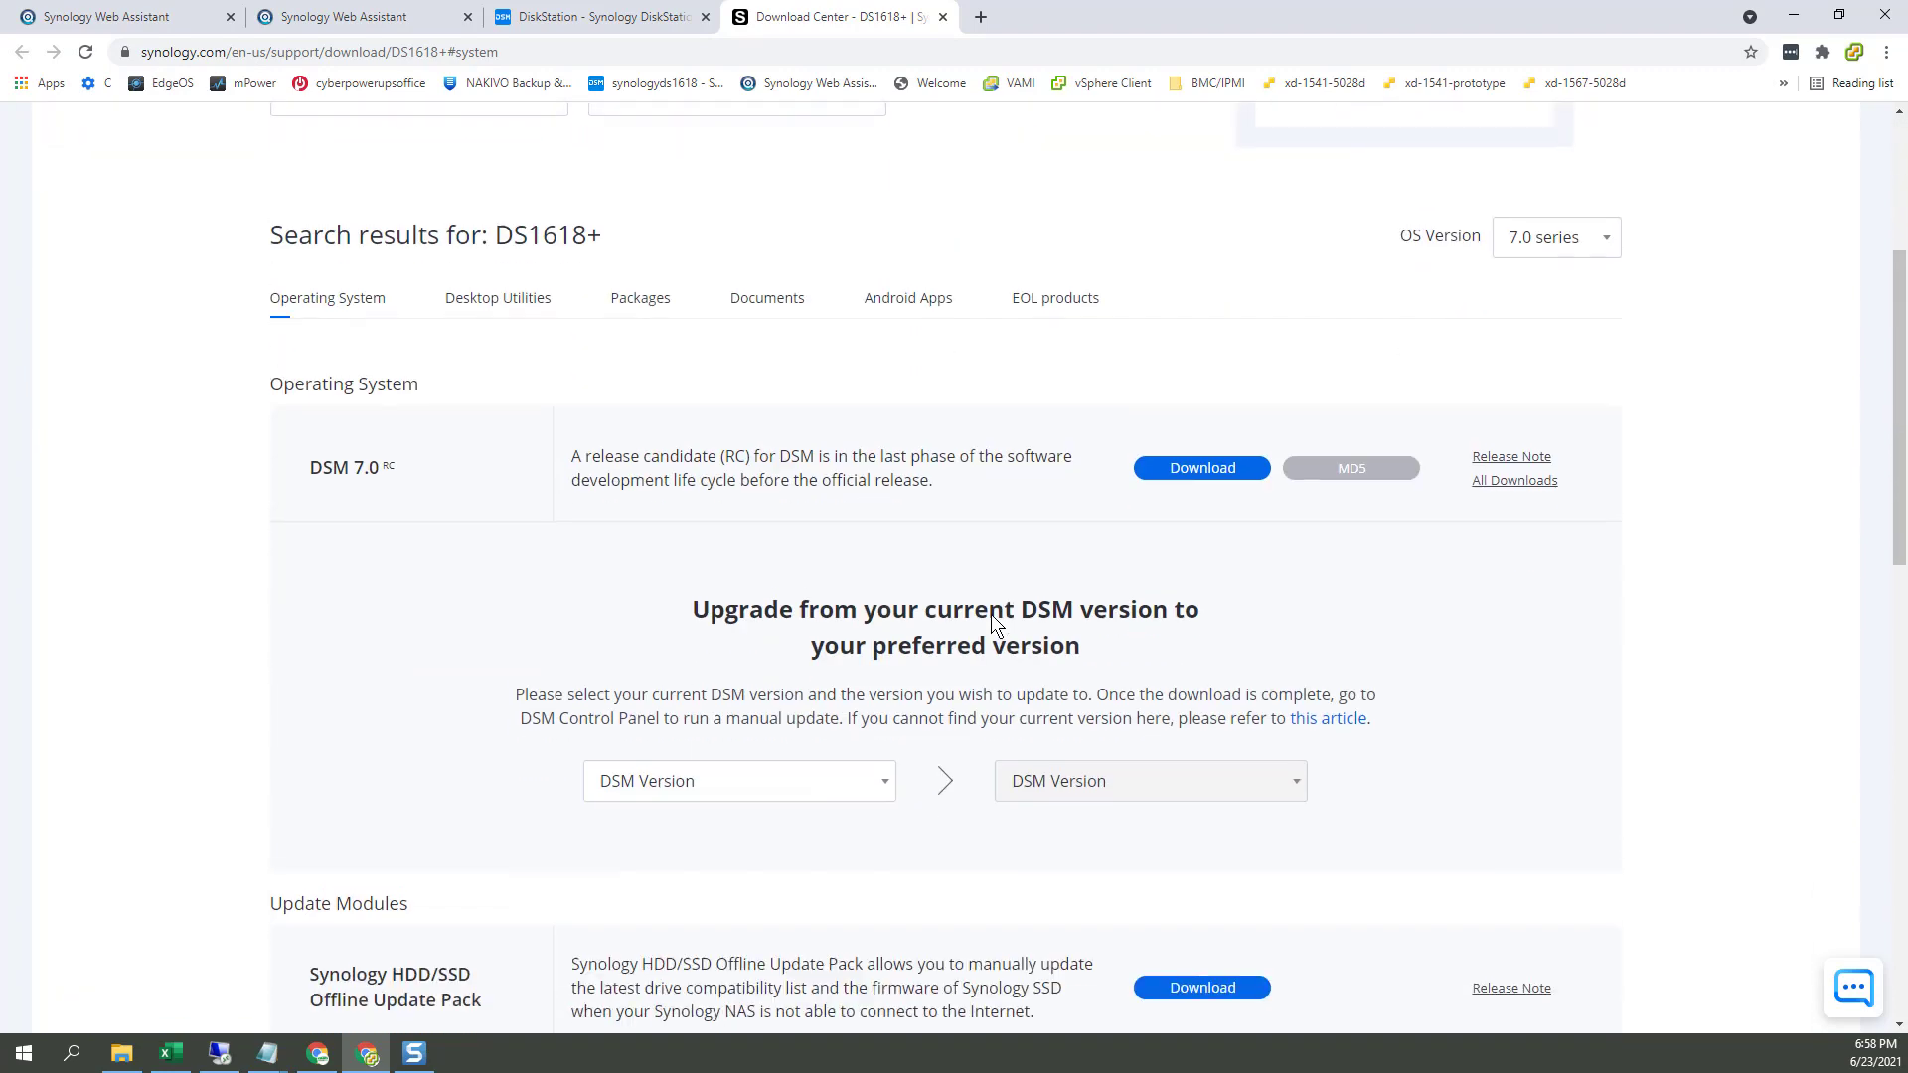
{"action": "scroll", "coordinate": [992, 614], "scroll_direction": "down", "scroll_amount": 3}
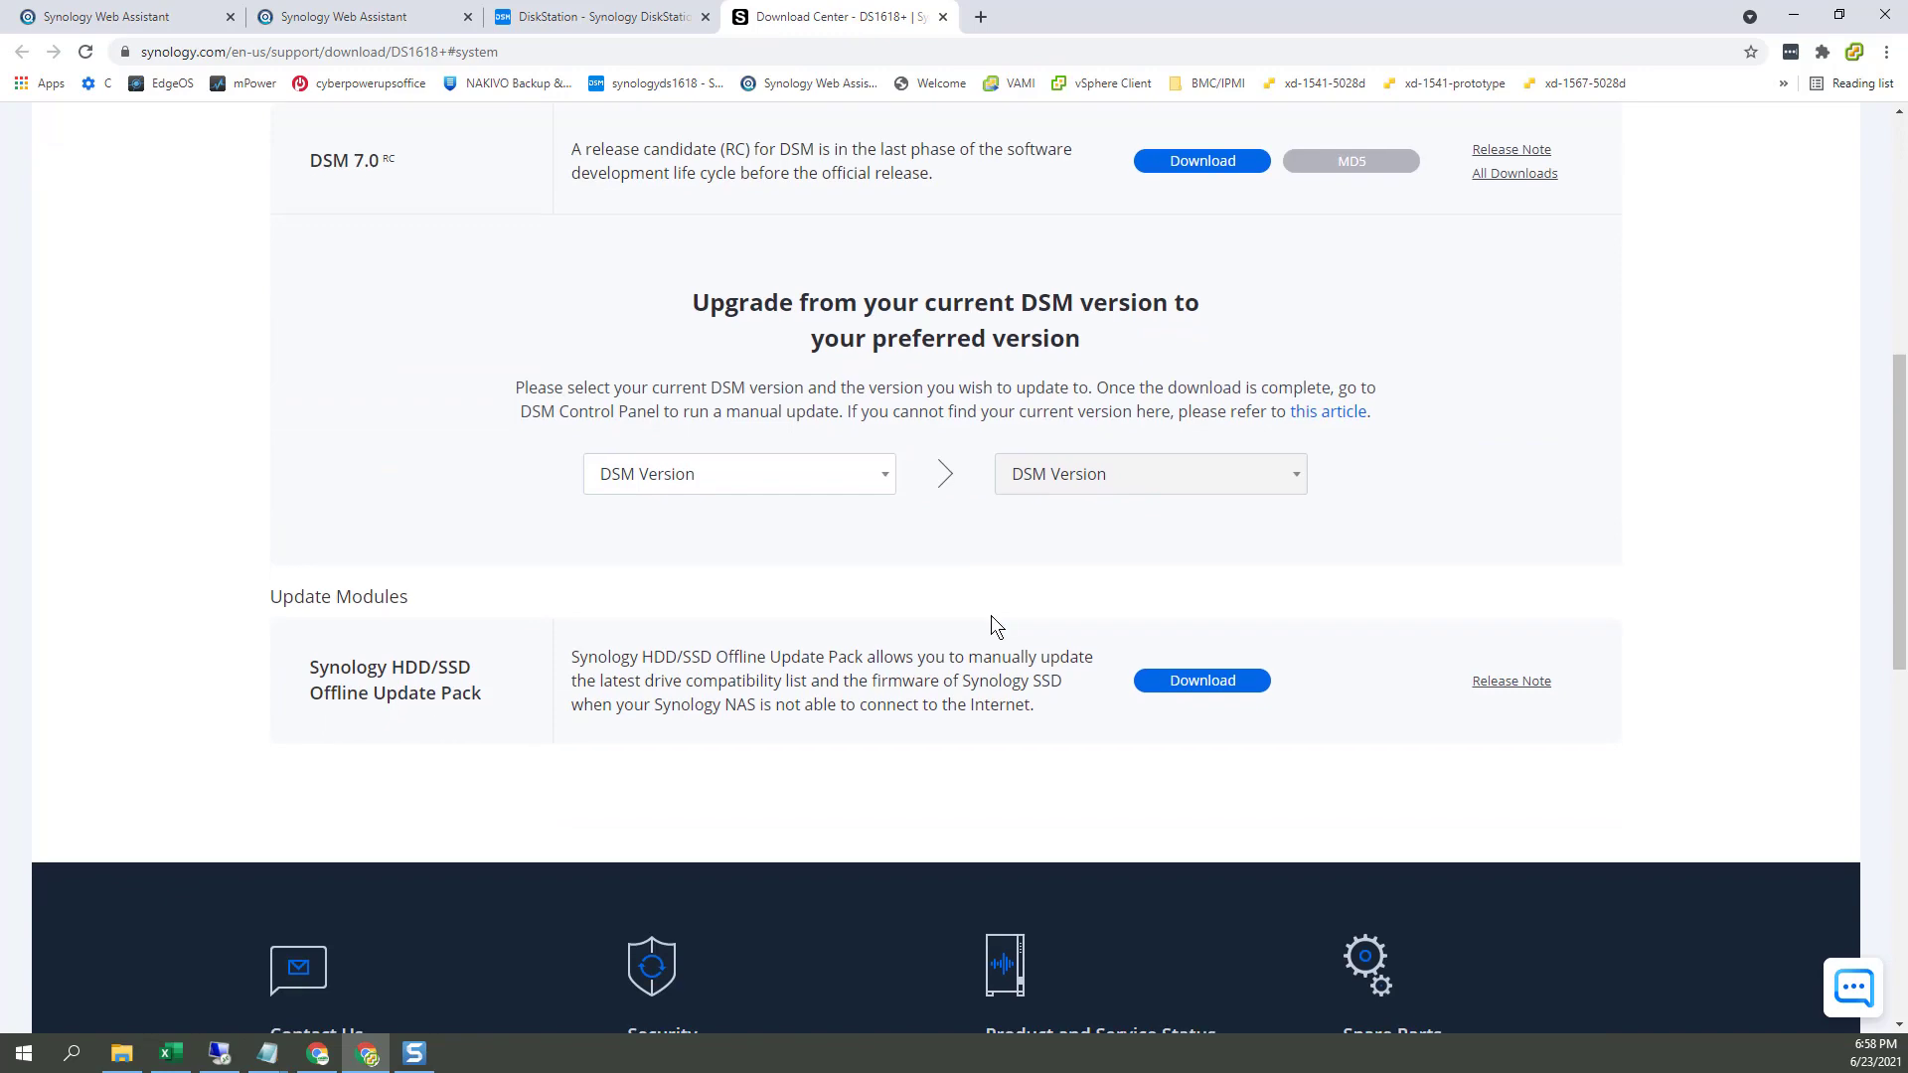
{"action": "scroll", "coordinate": [992, 616], "scroll_direction": "up", "scroll_amount": 3}
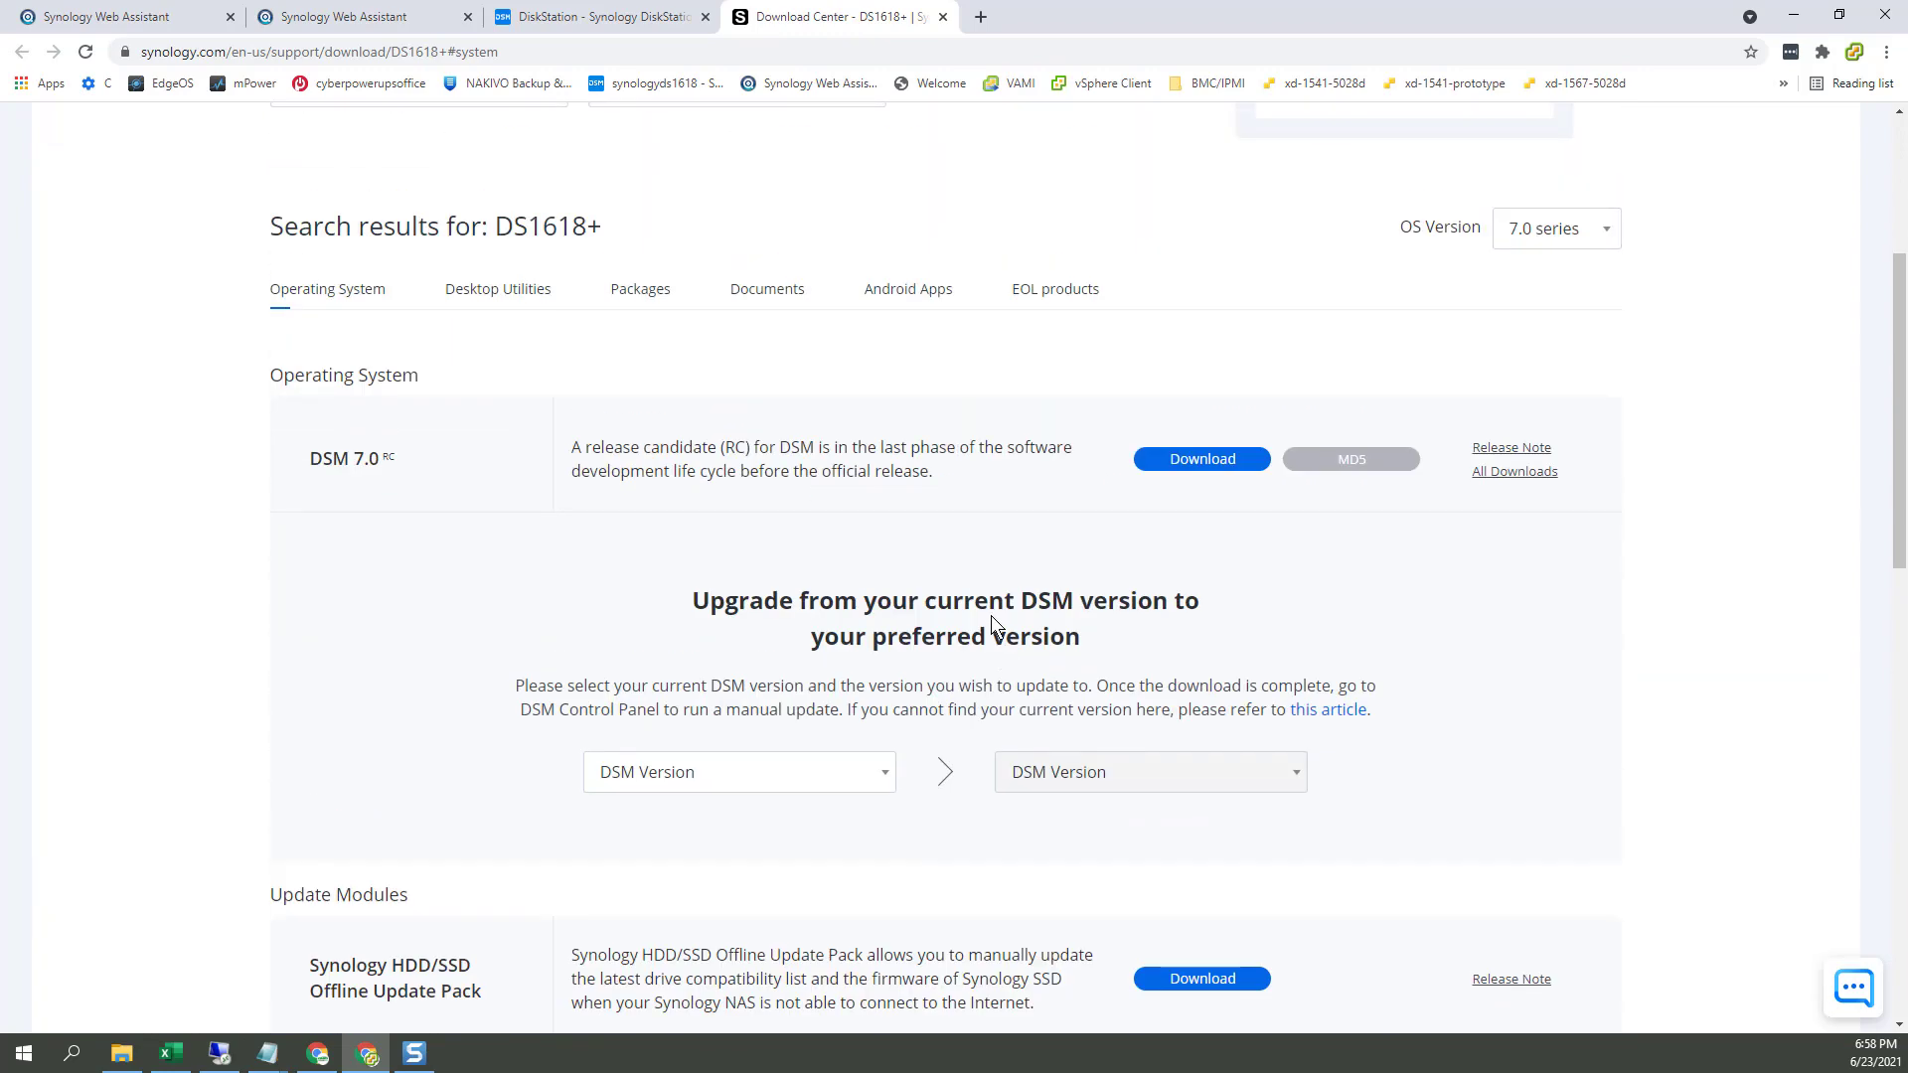
{"action": "scroll", "coordinate": [992, 616], "scroll_direction": "up", "scroll_amount": 4}
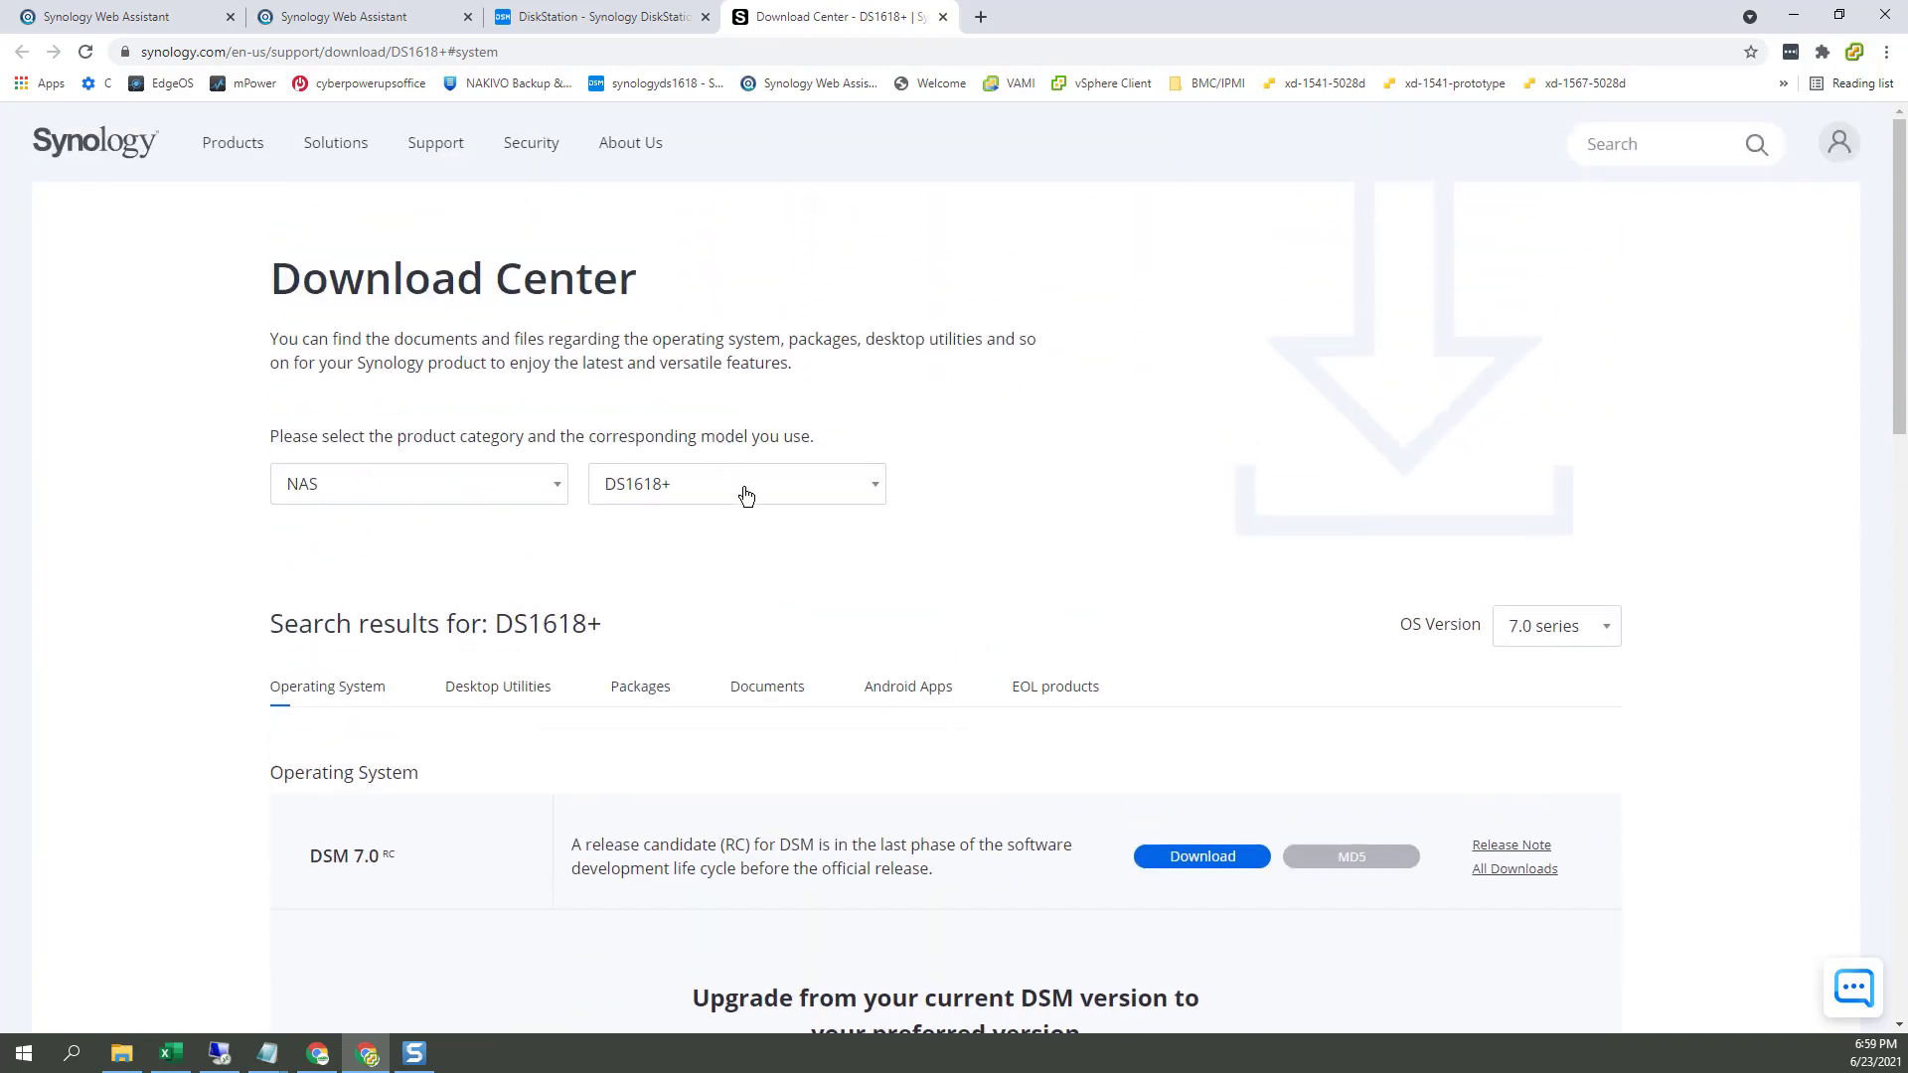
Step: Select the DS1621xs+ model and filter the OS downloads to the 6.2 series
{"action": "left_click", "coordinate": [747, 494]}
{"action": "type", "text": "ds1621"}
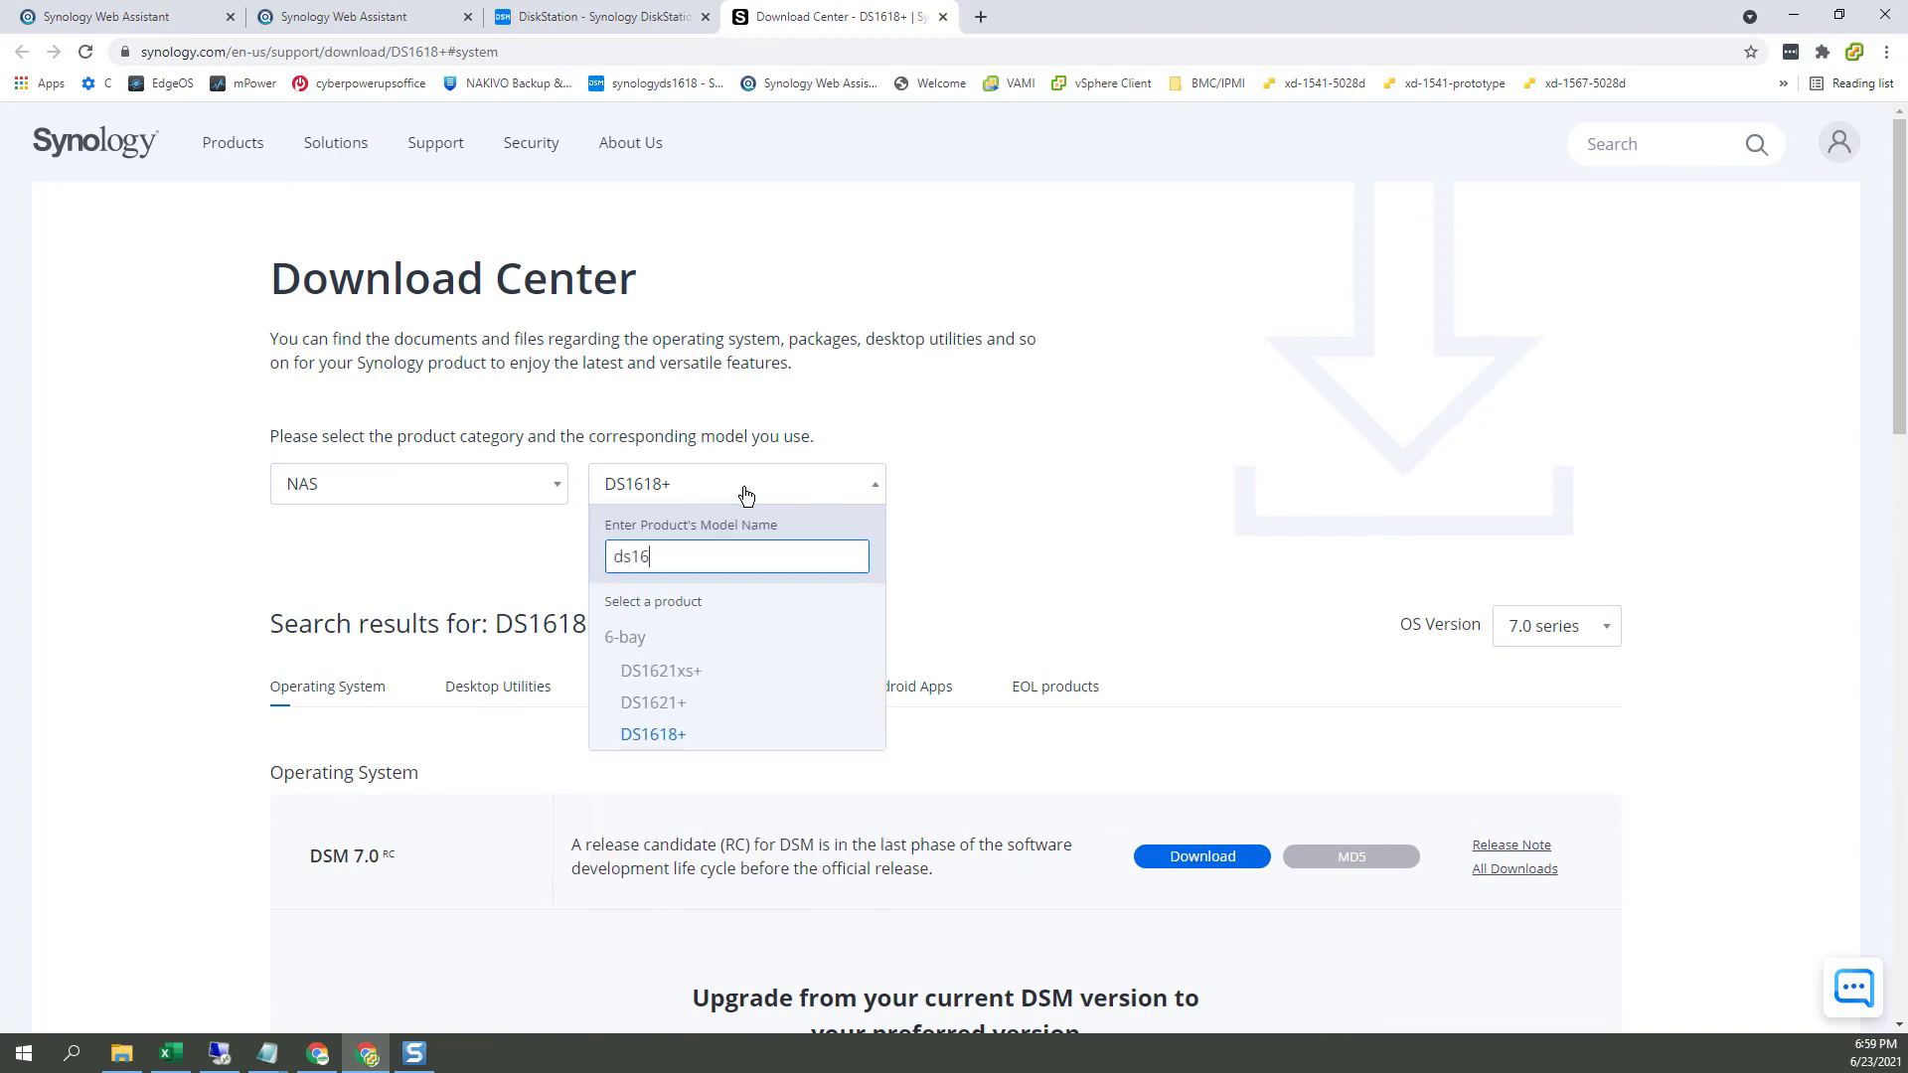
{"action": "left_click", "coordinate": [683, 670]}
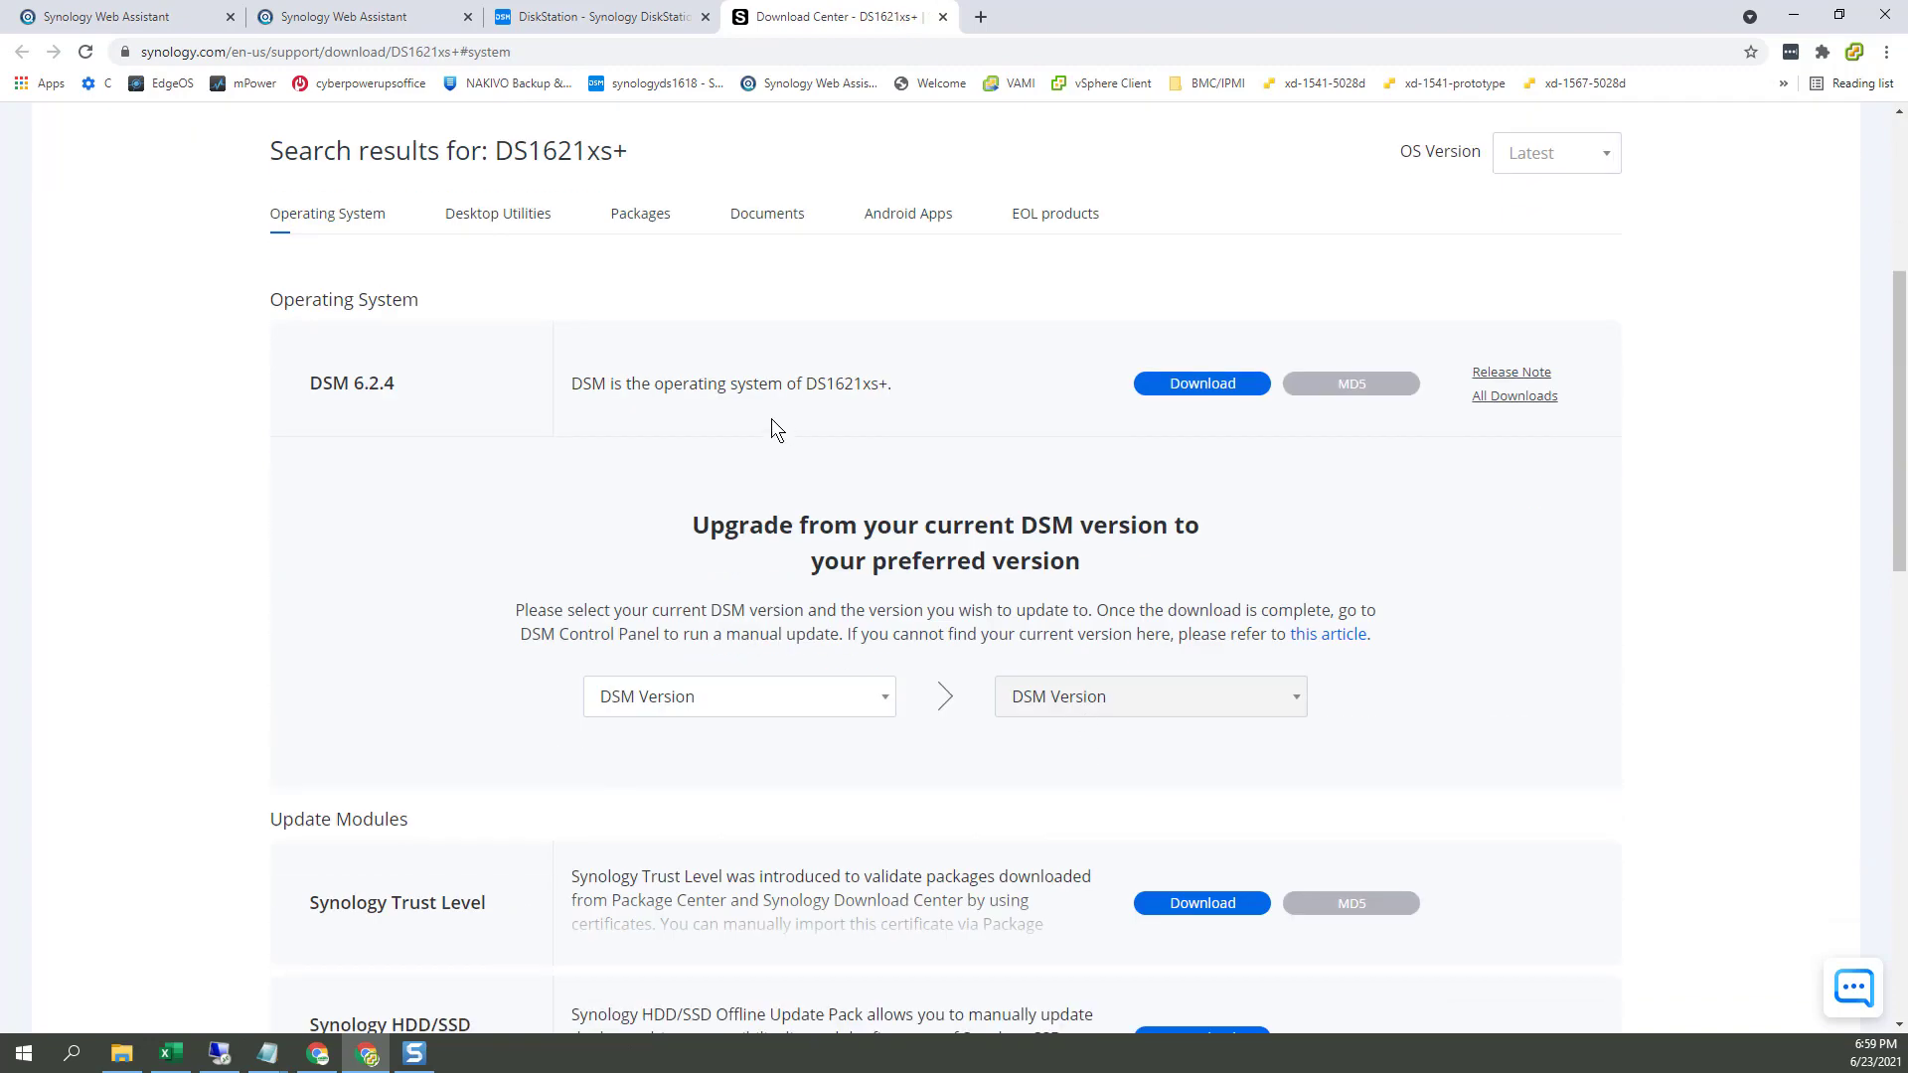
{"action": "left_click", "coordinate": [1556, 154]}
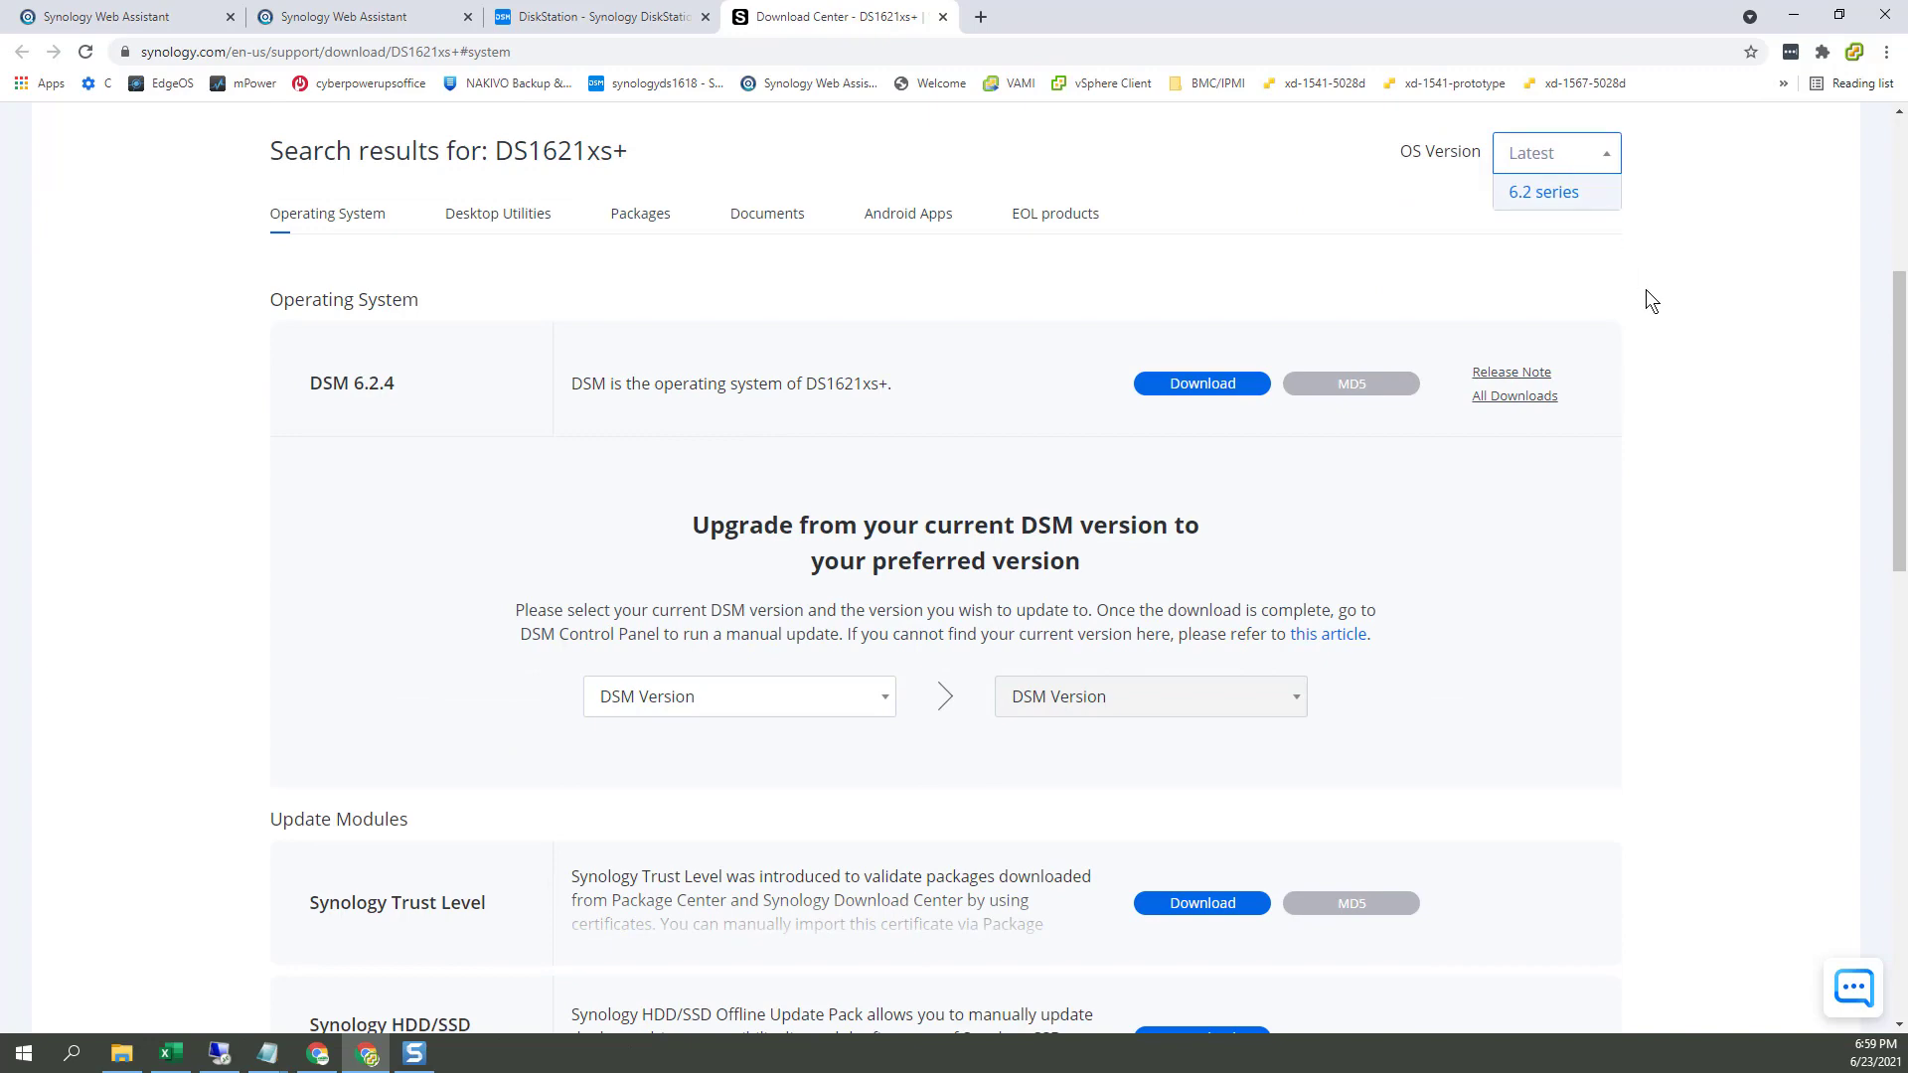
{"action": "scroll", "coordinate": [1648, 291], "scroll_direction": "up", "scroll_amount": 3}
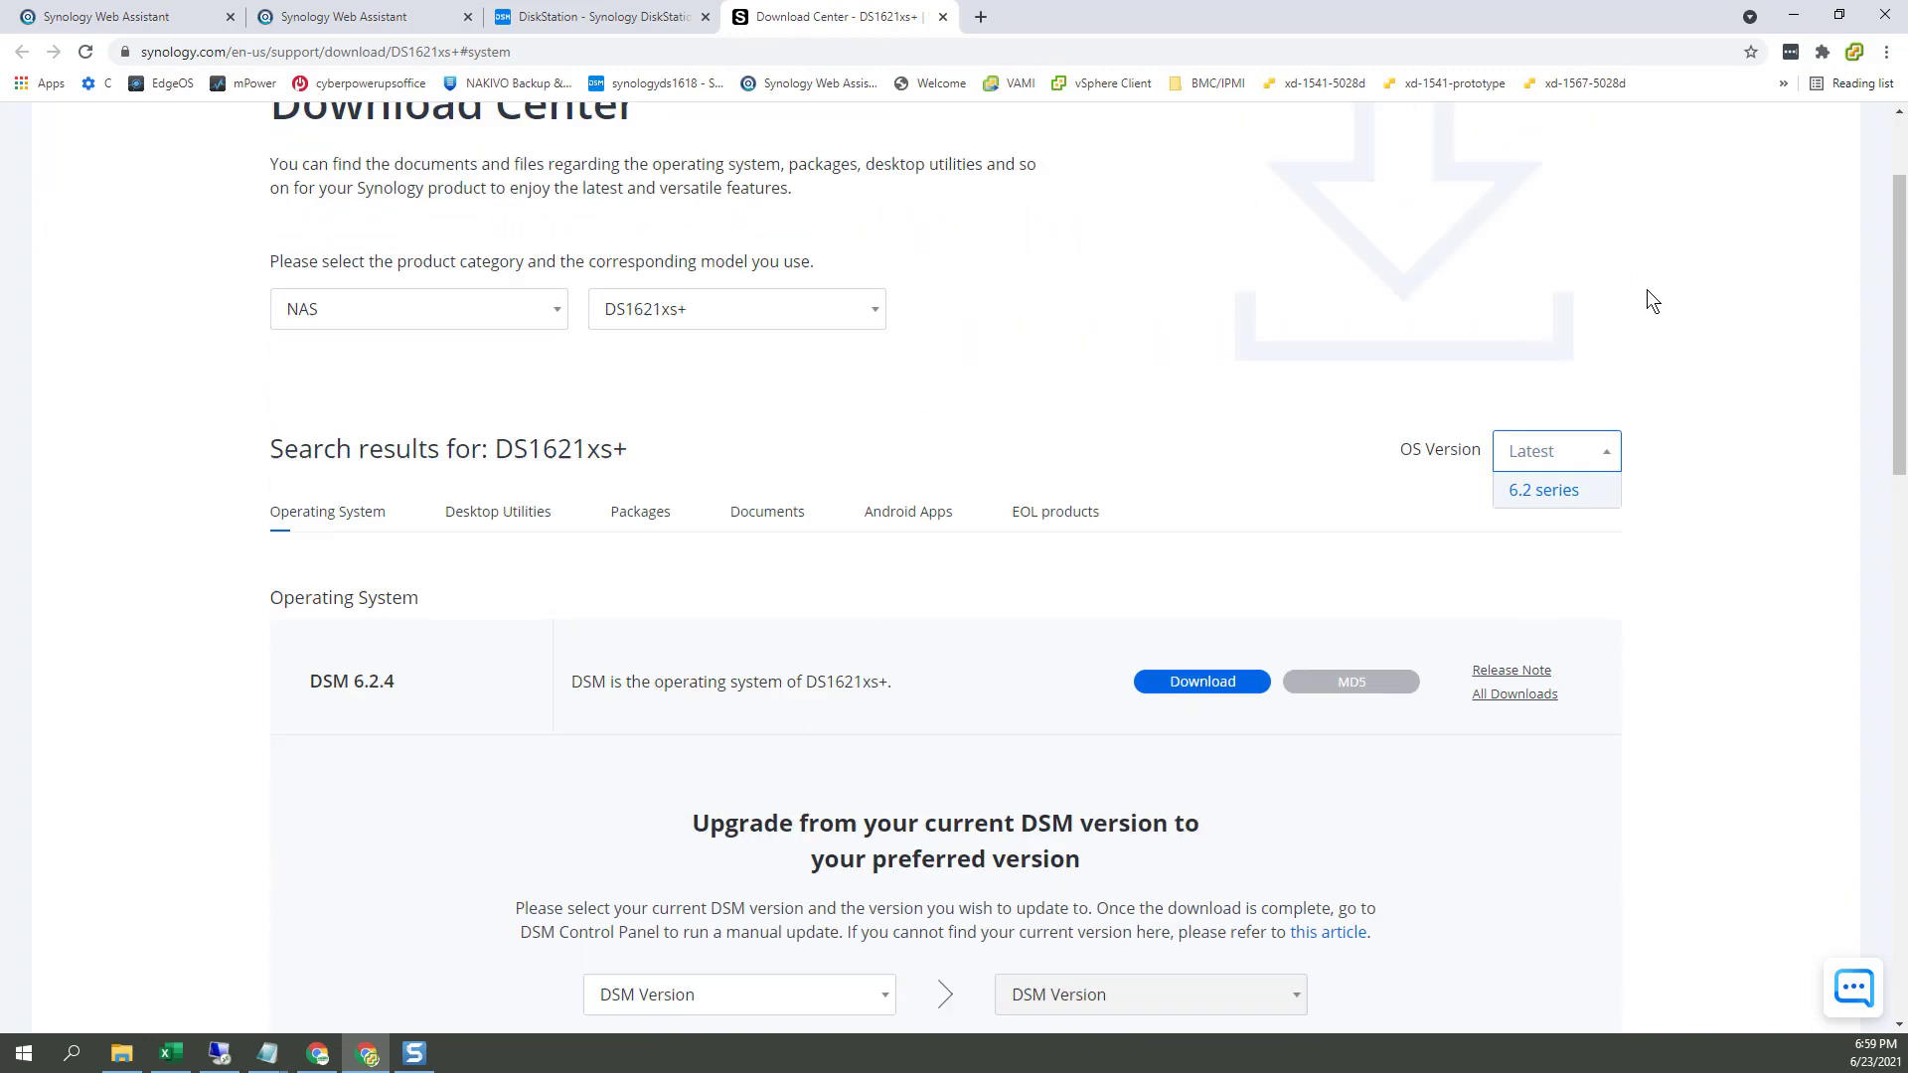
{"action": "left_click", "coordinate": [692, 556]}
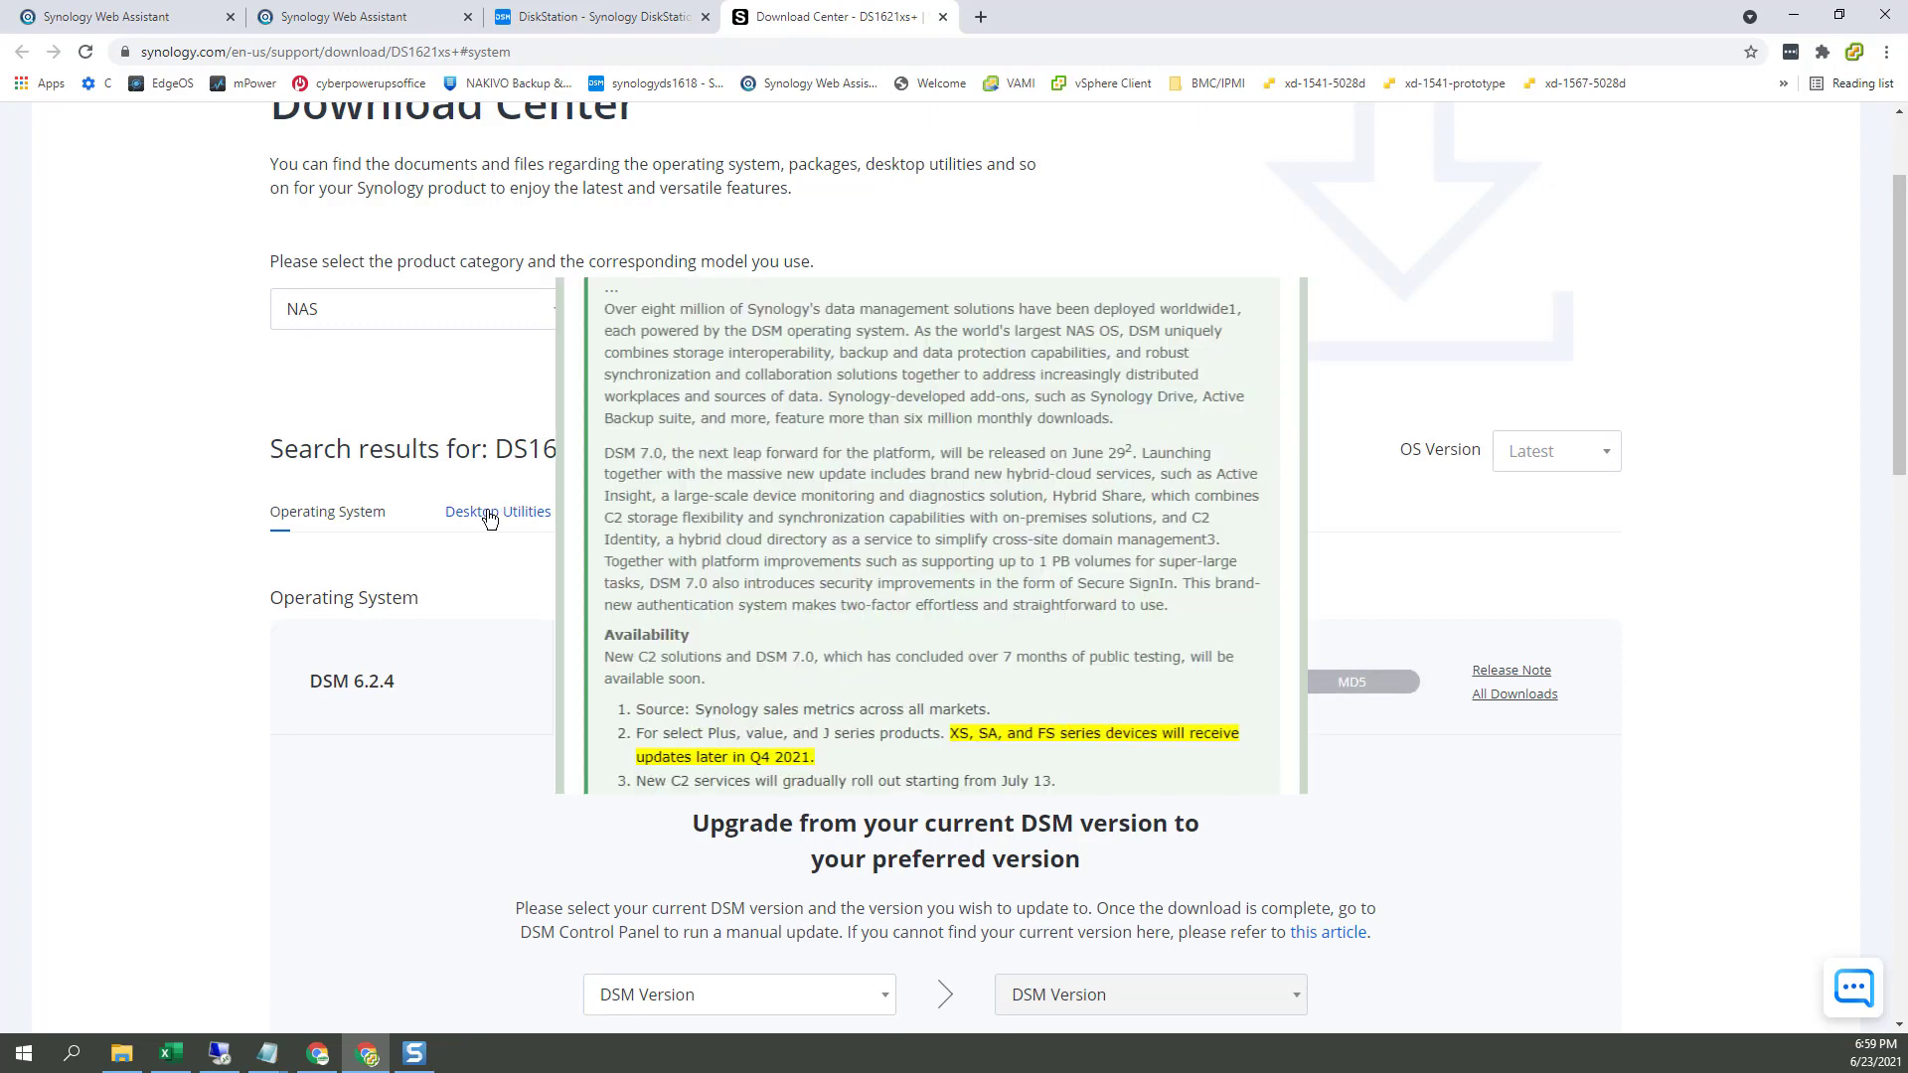
{"action": "left_click", "coordinate": [1567, 443]}
{"action": "left_click", "coordinate": [1538, 493]}
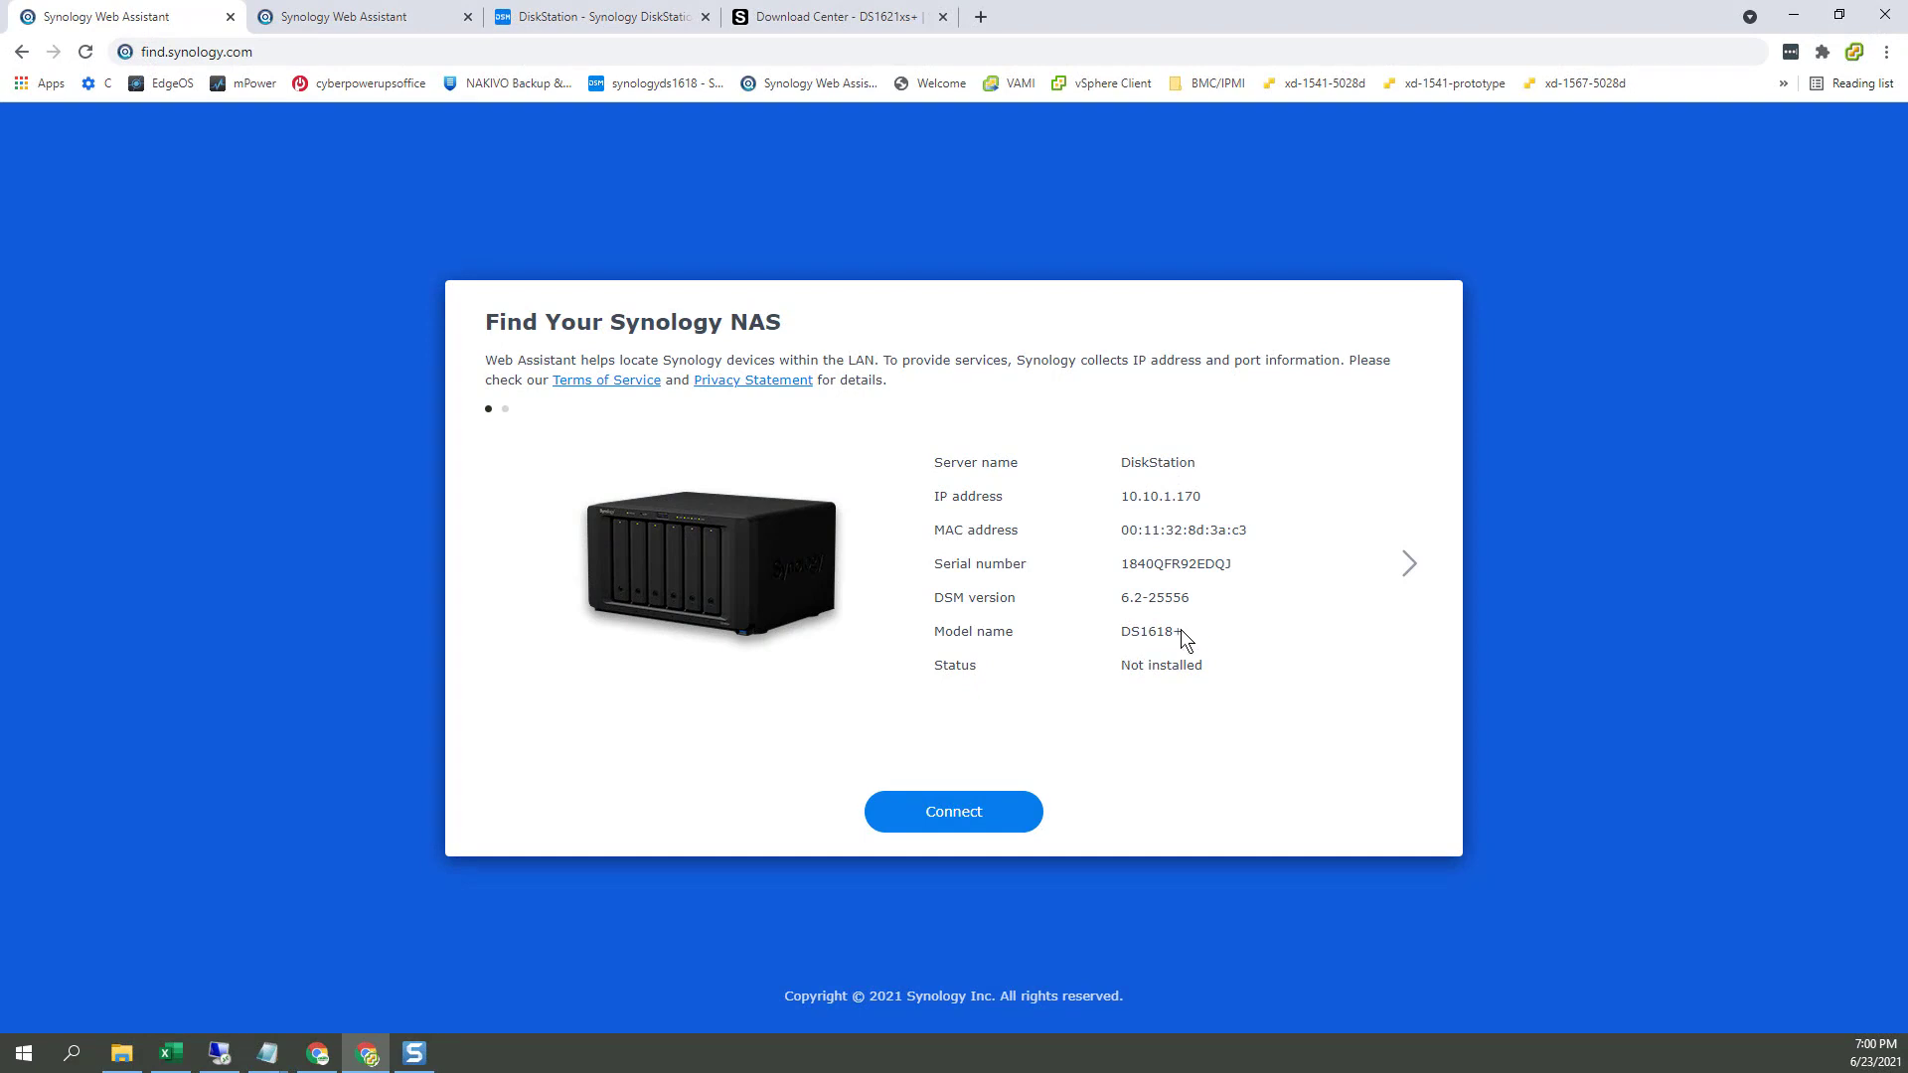
Step: Name the device ds1618, create the administrator account with a confirmed password, and submit
{"action": "left_click", "coordinate": [601, 20]}
{"action": "type", "text": "ds1618"}
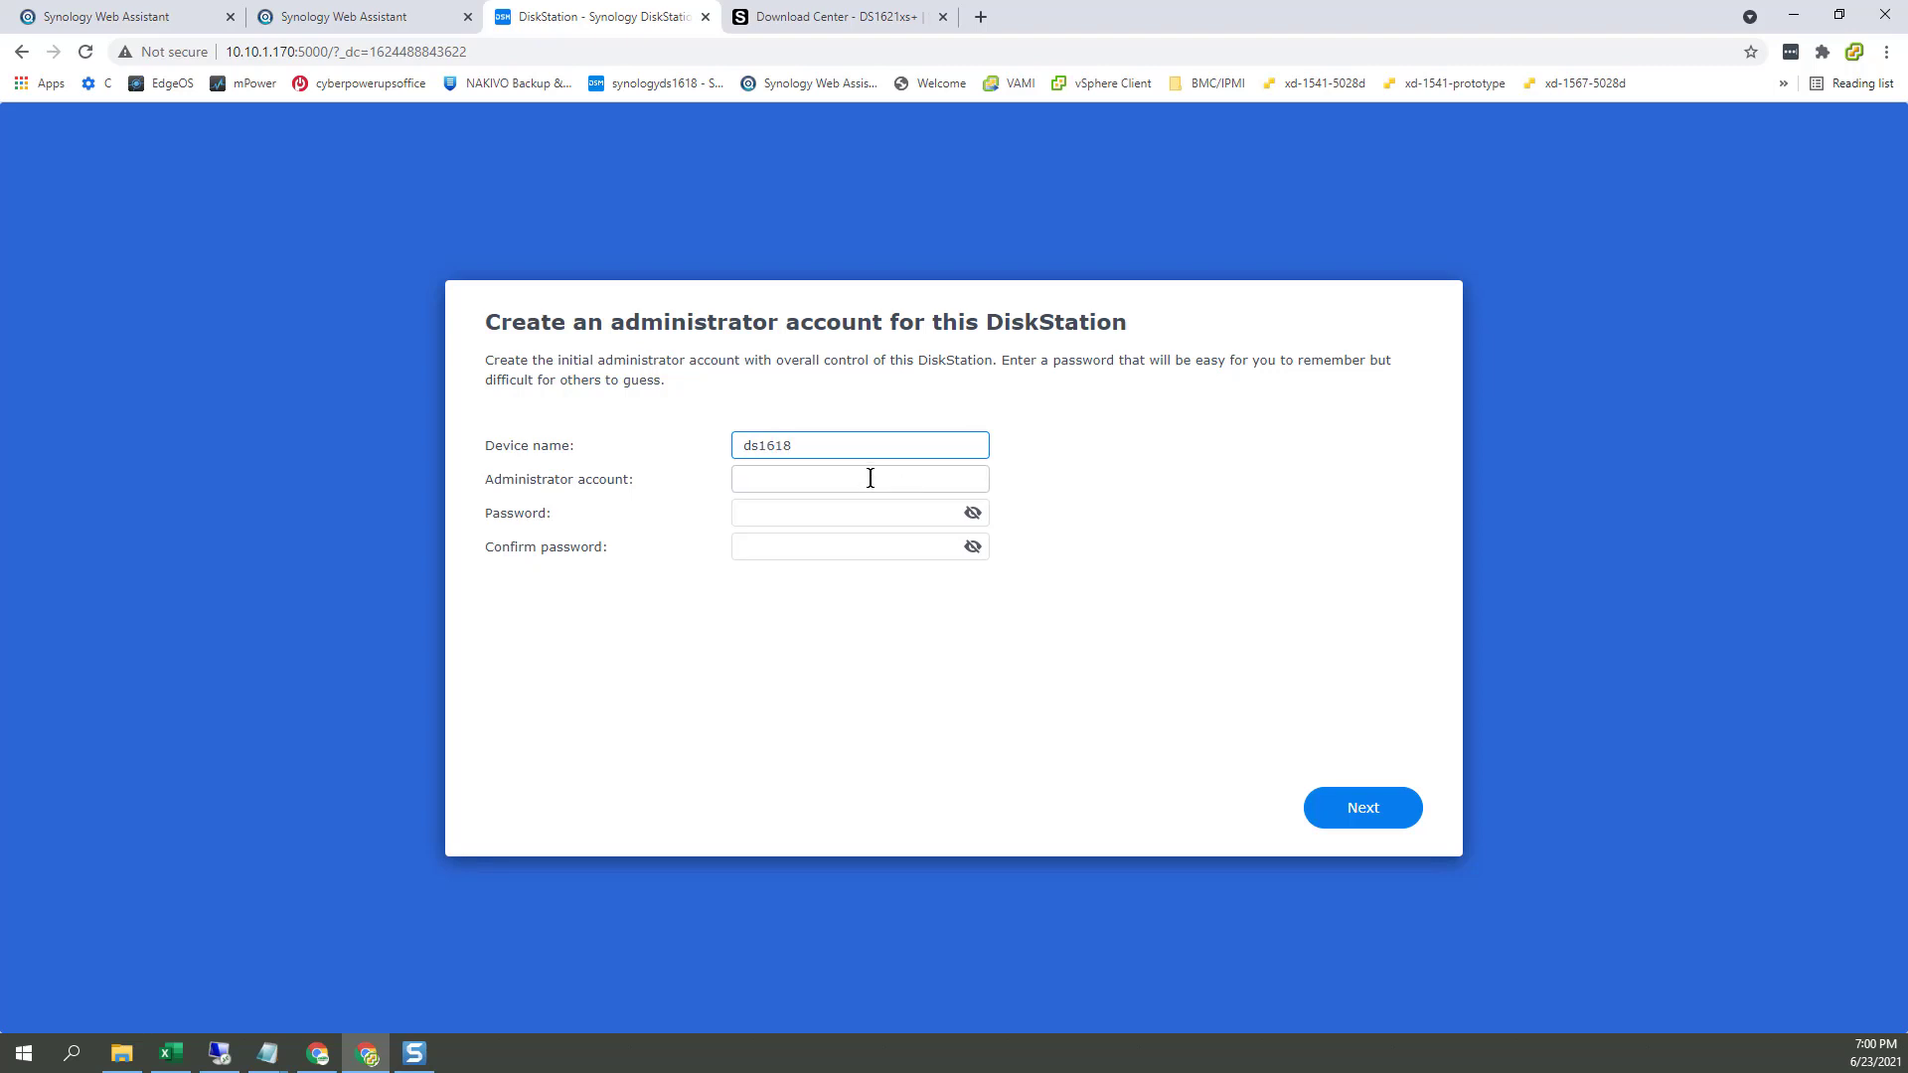
{"action": "left_click", "coordinate": [868, 479]}
{"action": "type", "text": "admin"}
{"action": "key", "text": "Tab"}
{"action": "type", "text": "•••••••••"}
{"action": "key", "text": "Tab"}
{"action": "type", "text": "•••••••••"}
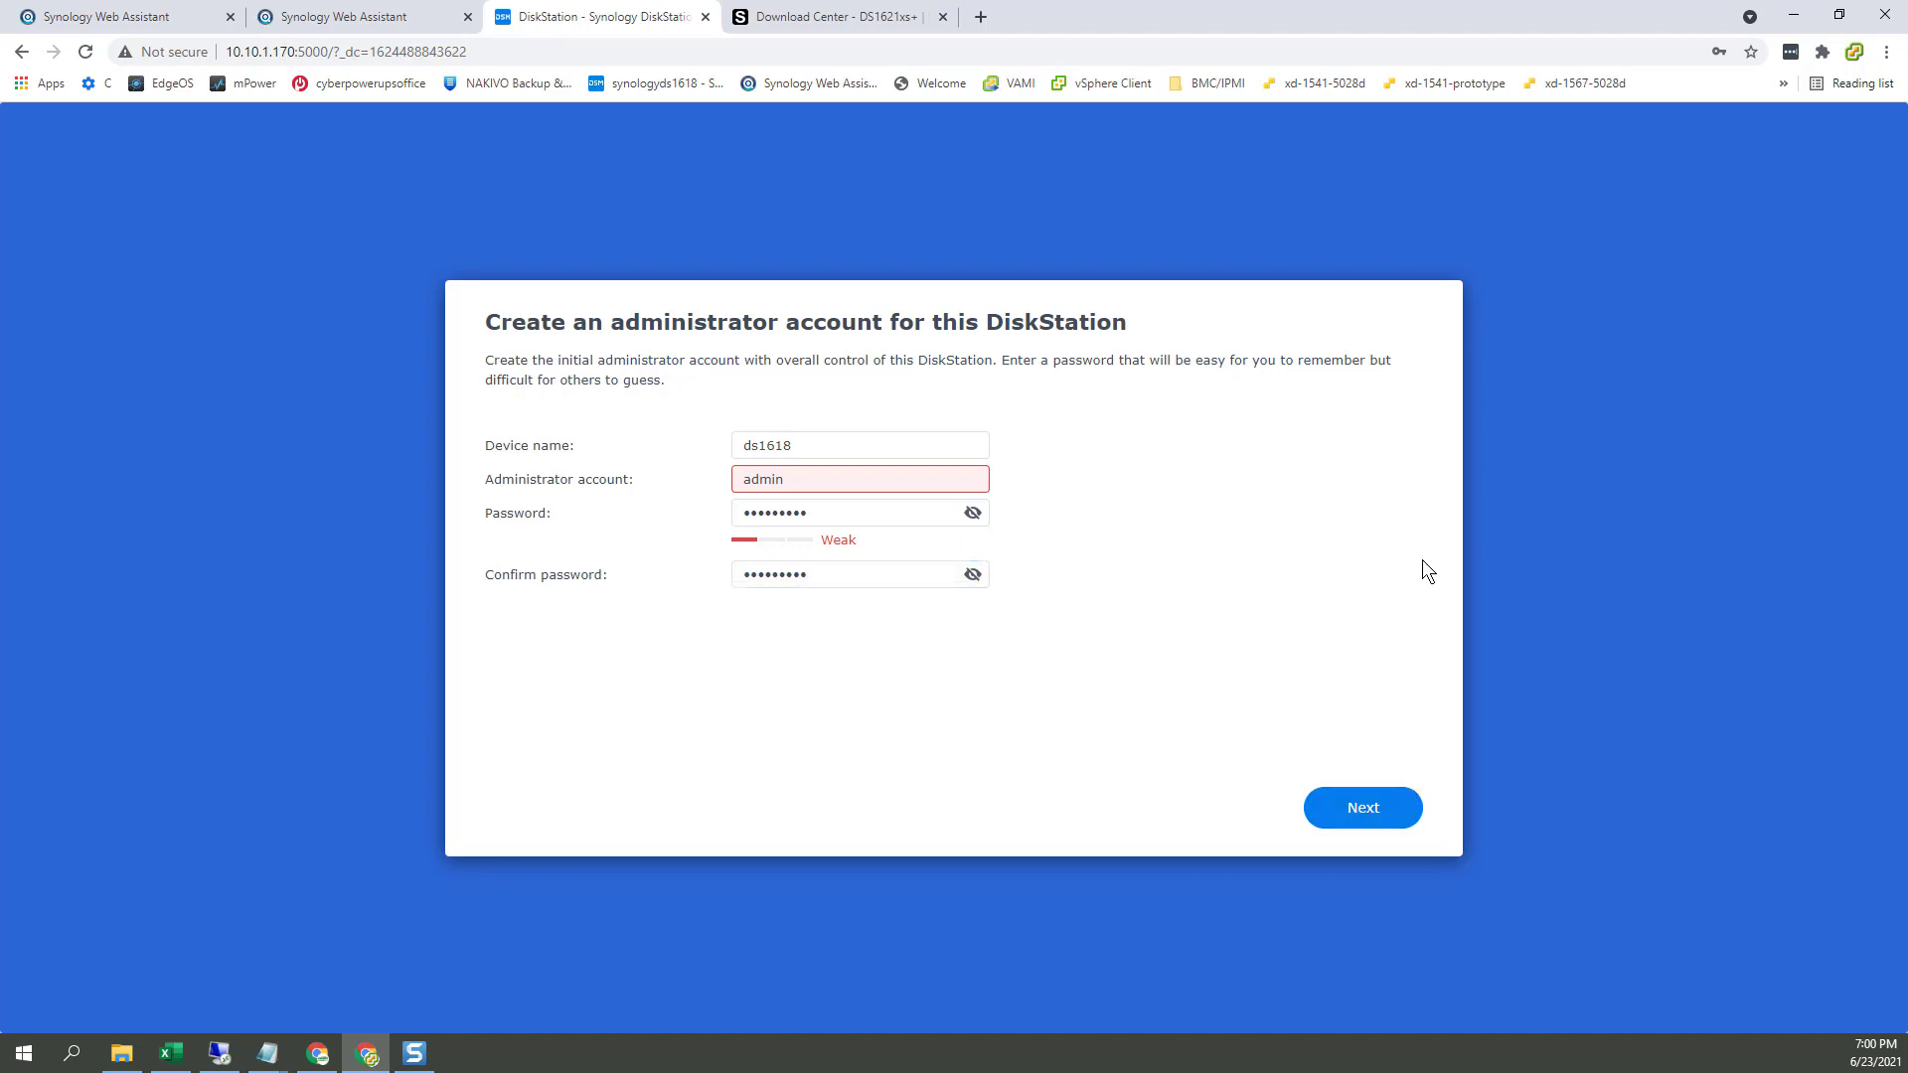
{"action": "left_click", "coordinate": [895, 481]}
{"action": "type", "text": "istrator"}
{"action": "left_click", "coordinate": [1380, 811]}
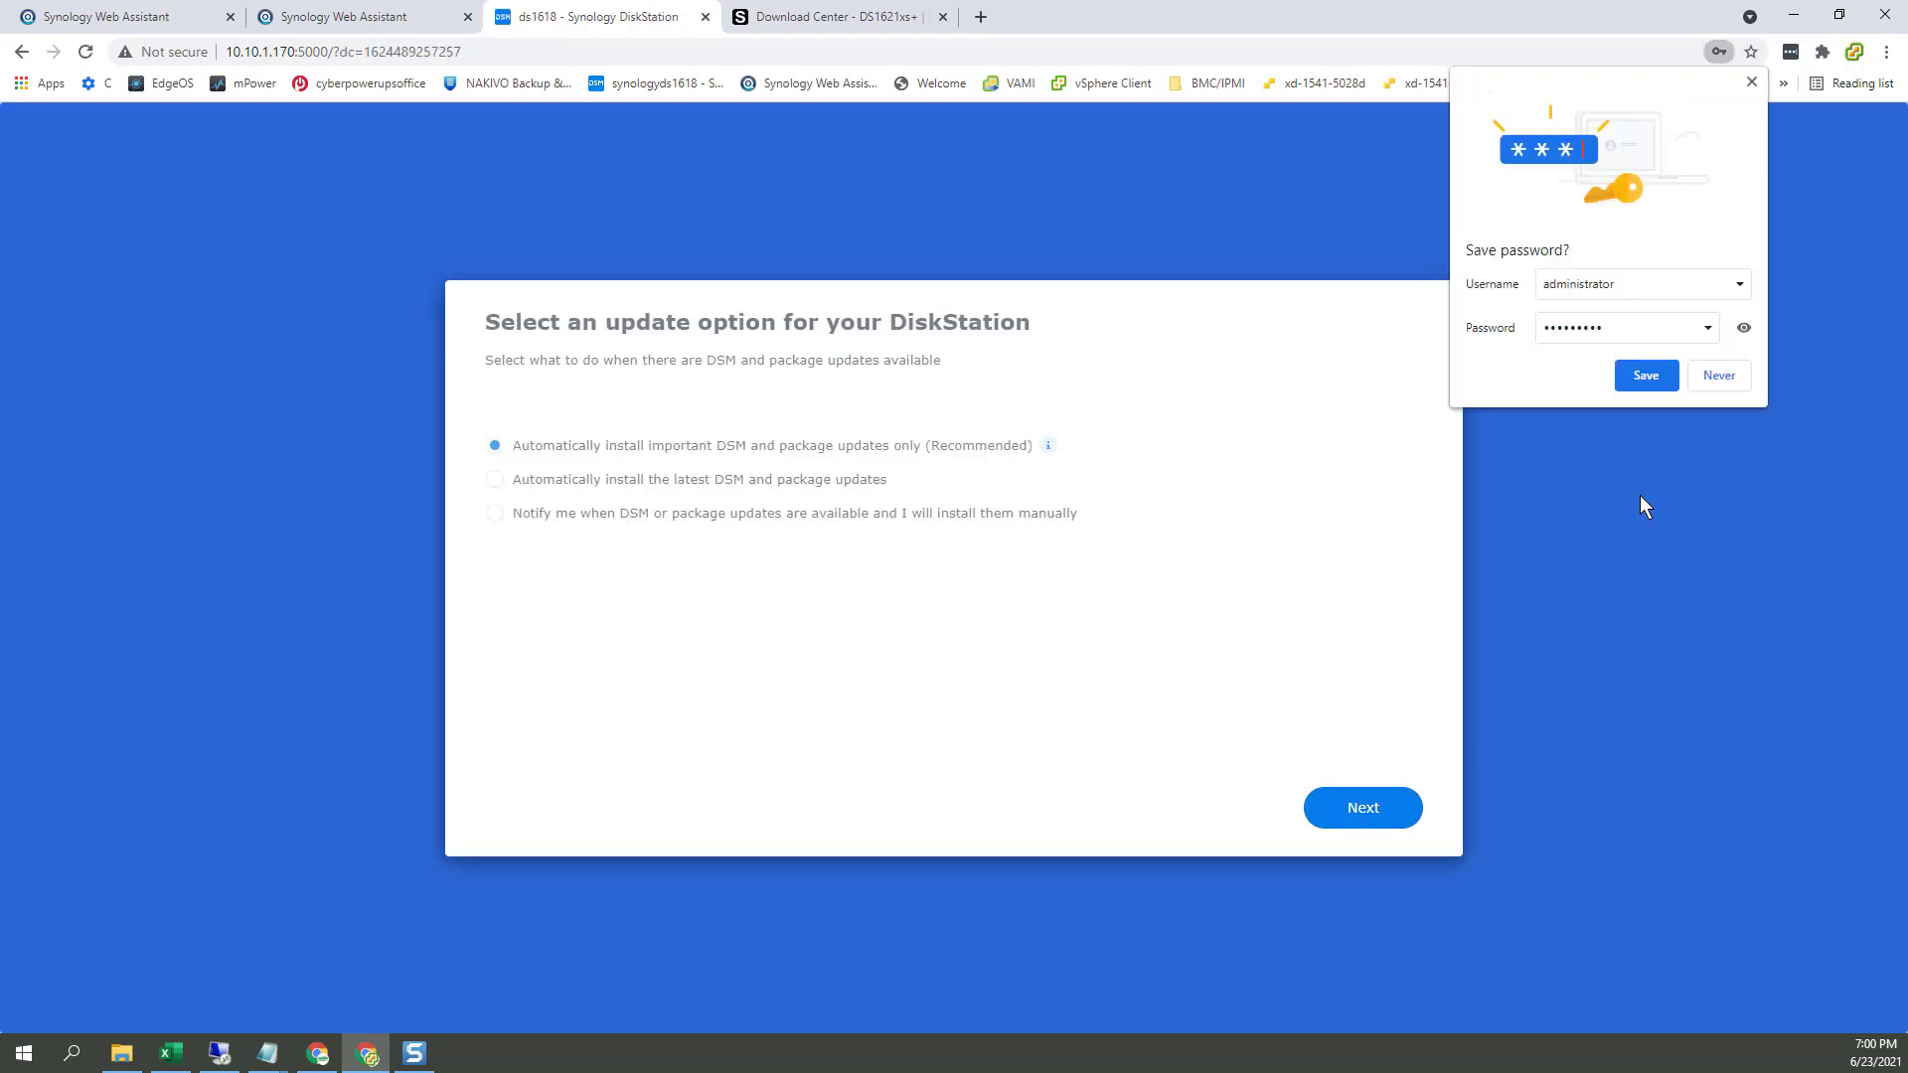
Step: Finish ds1618 setup: decline password saving, keep recommended updates, skip Synology account and analytics
{"action": "left_click", "coordinate": [1711, 380]}
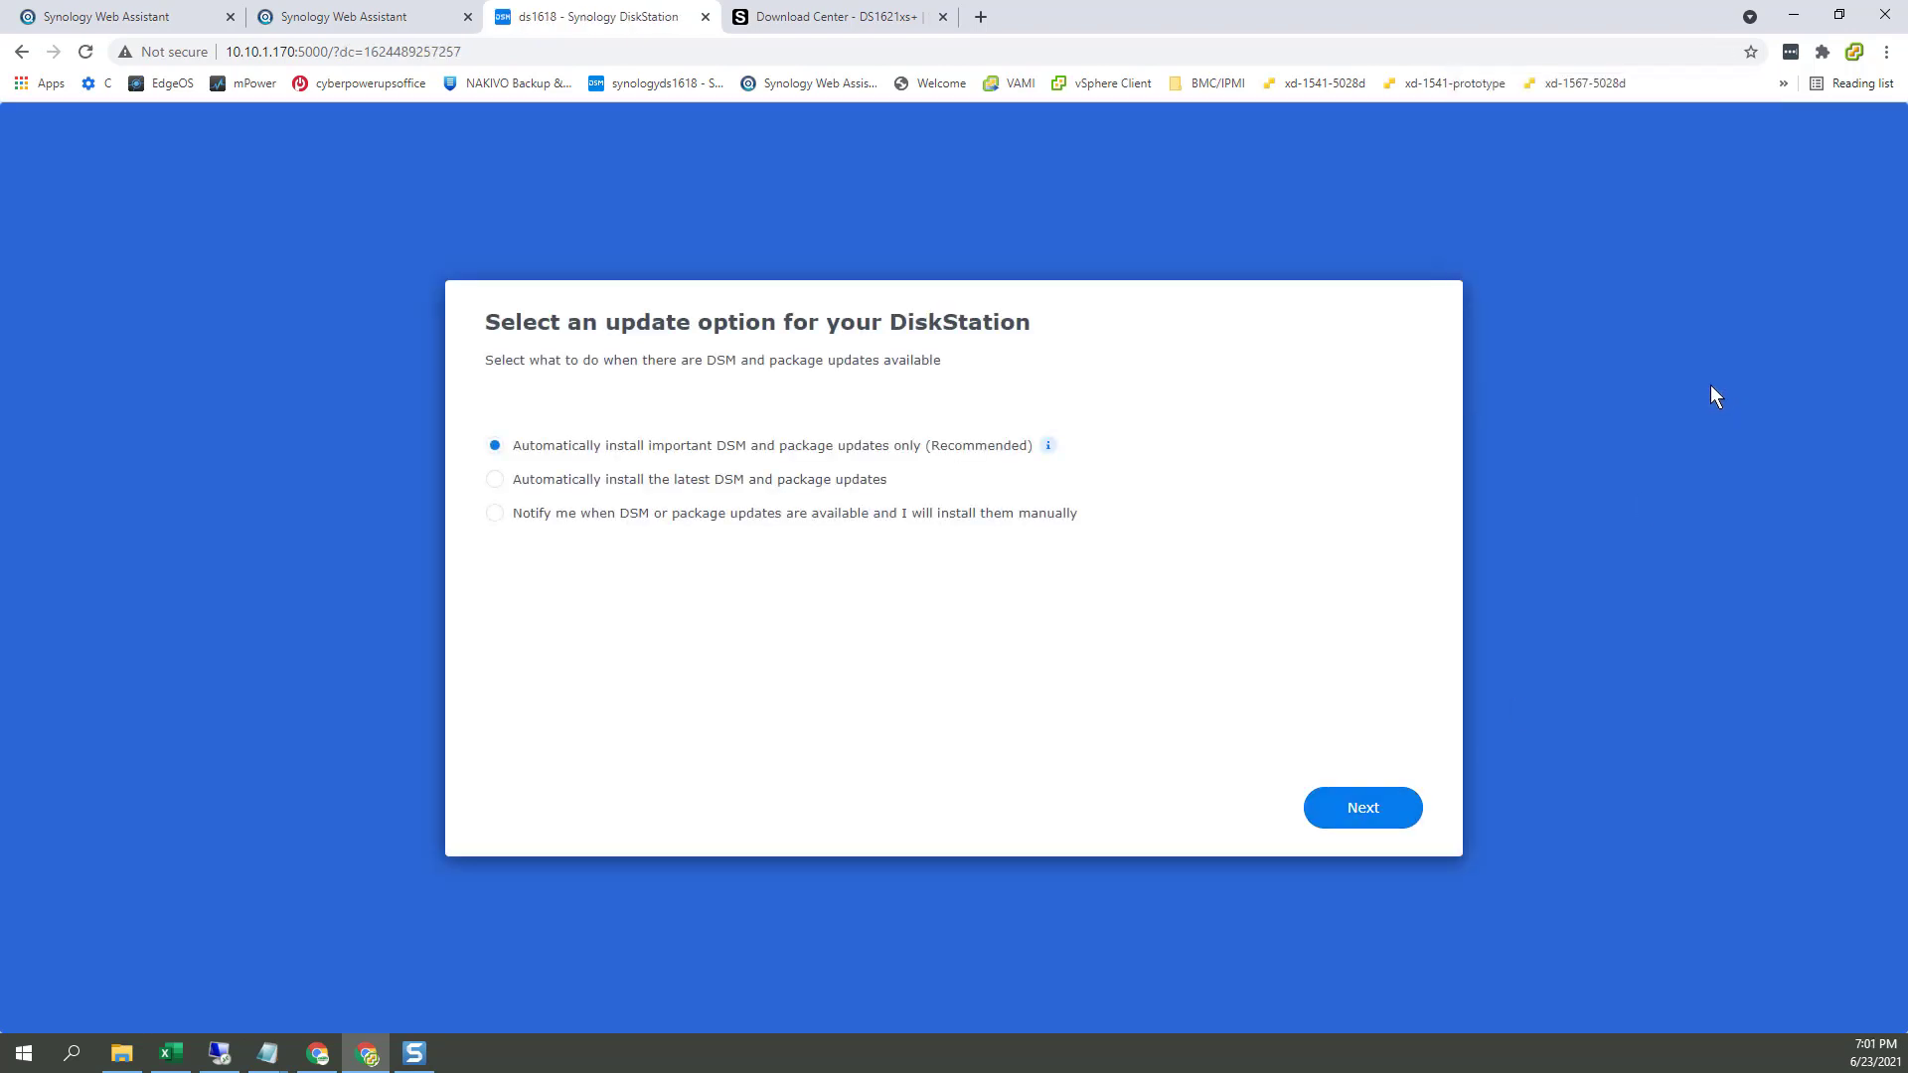
{"action": "left_click", "coordinate": [1385, 827]}
{"action": "left_click", "coordinate": [1260, 808]}
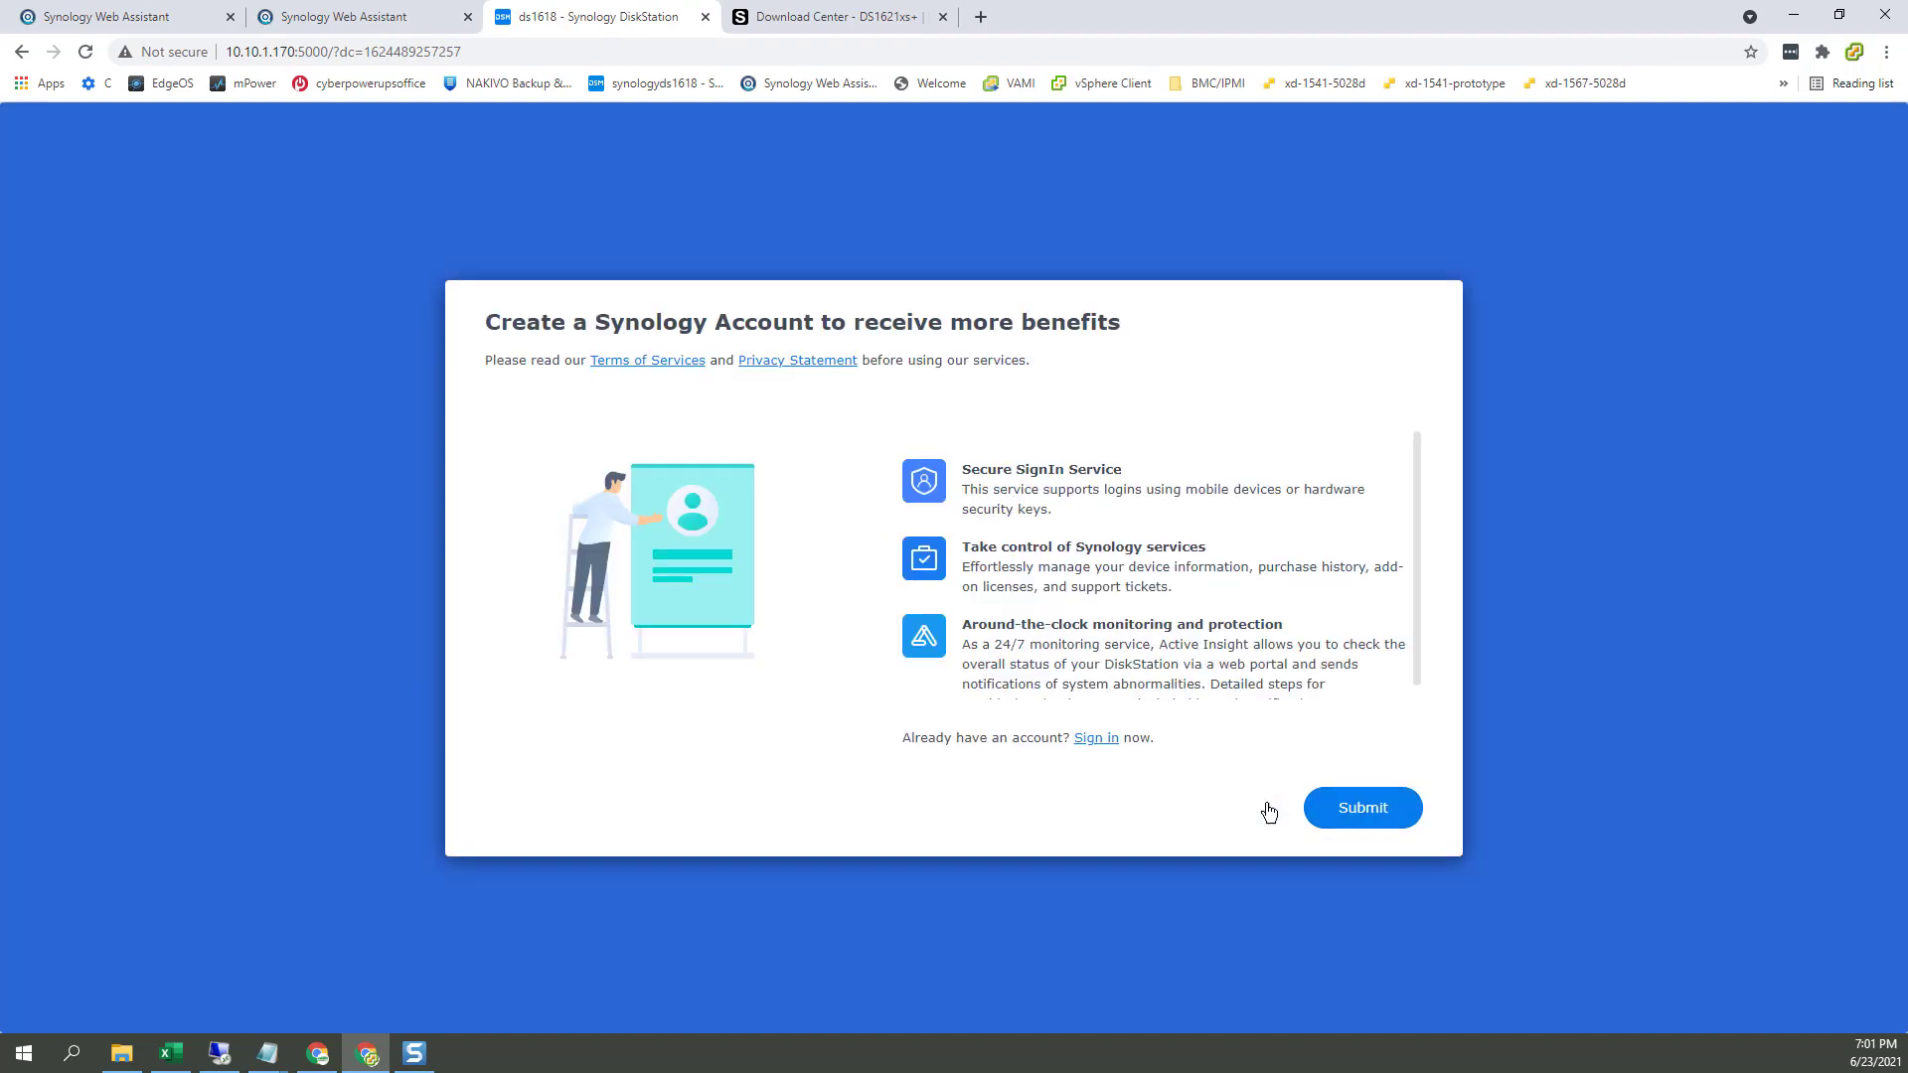
{"action": "left_click", "coordinate": [1401, 810]}
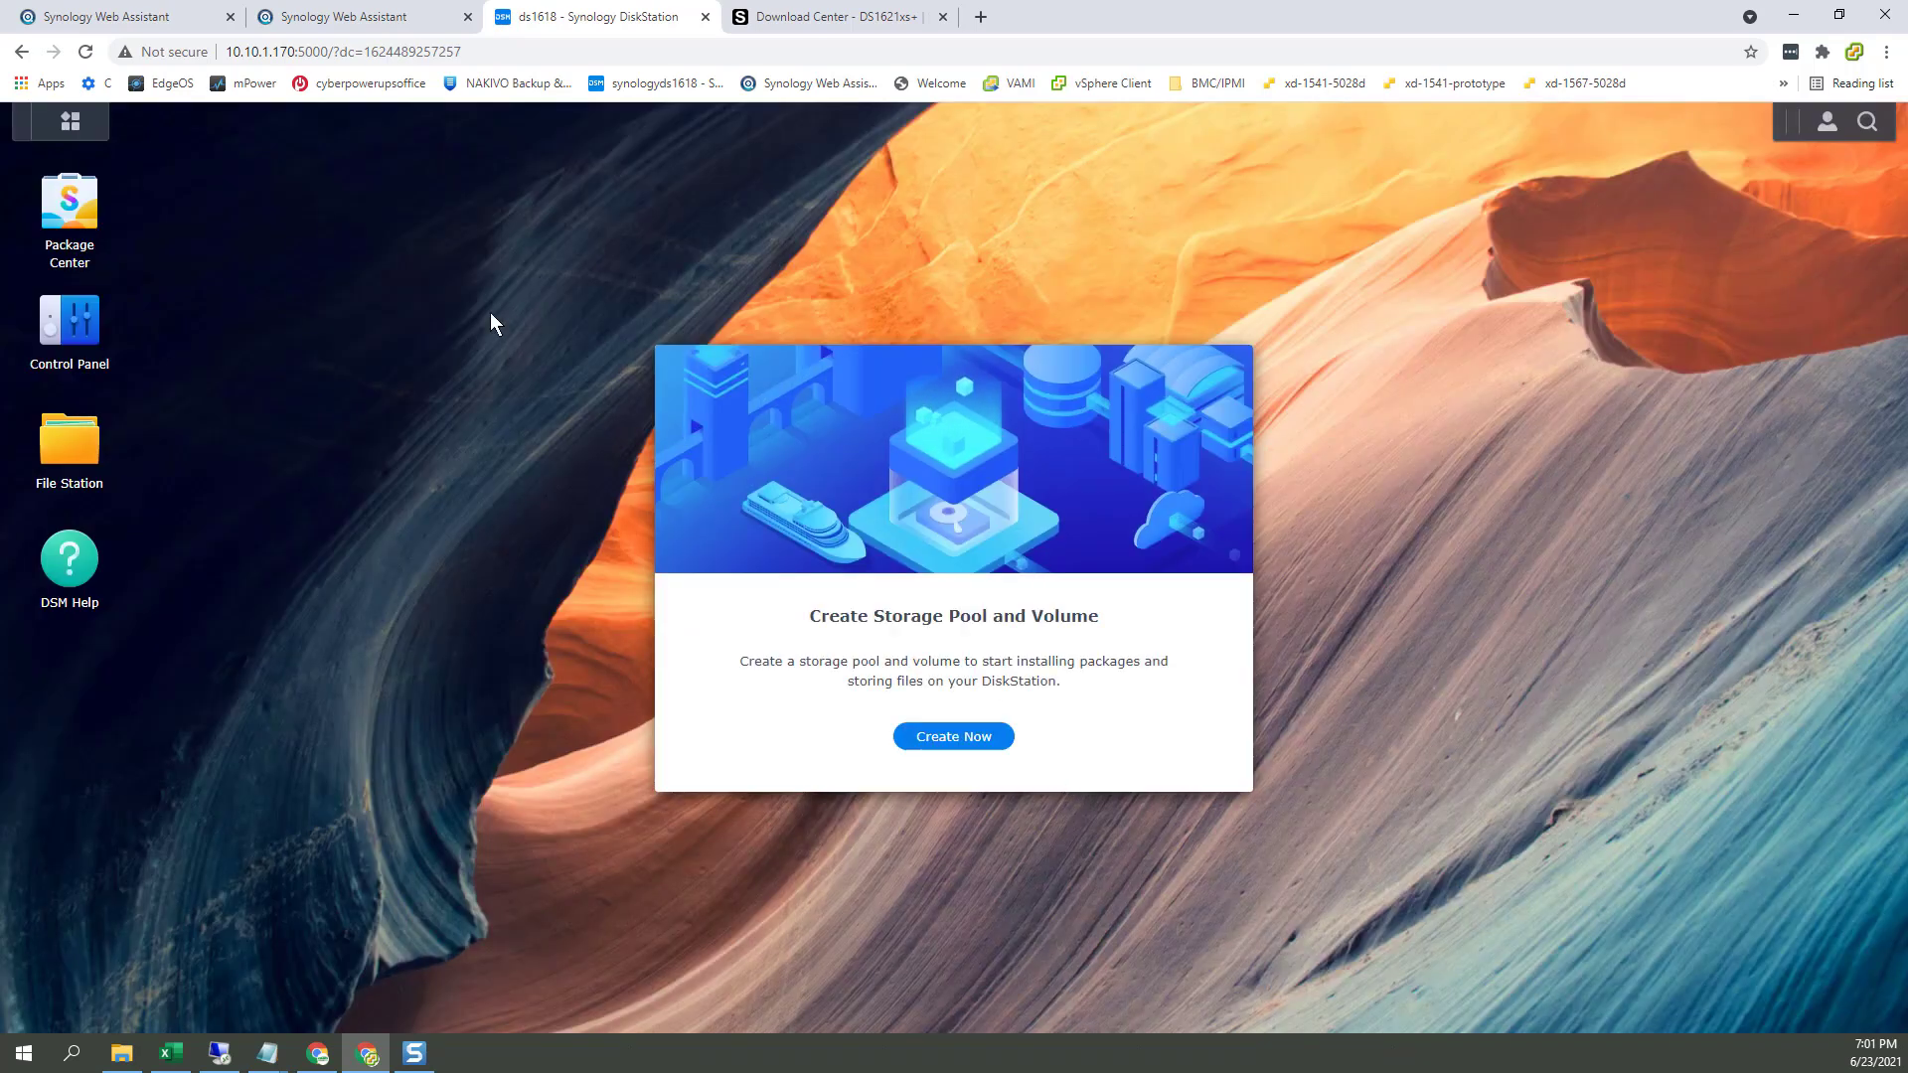
{"action": "left_click", "coordinate": [410, 20]}
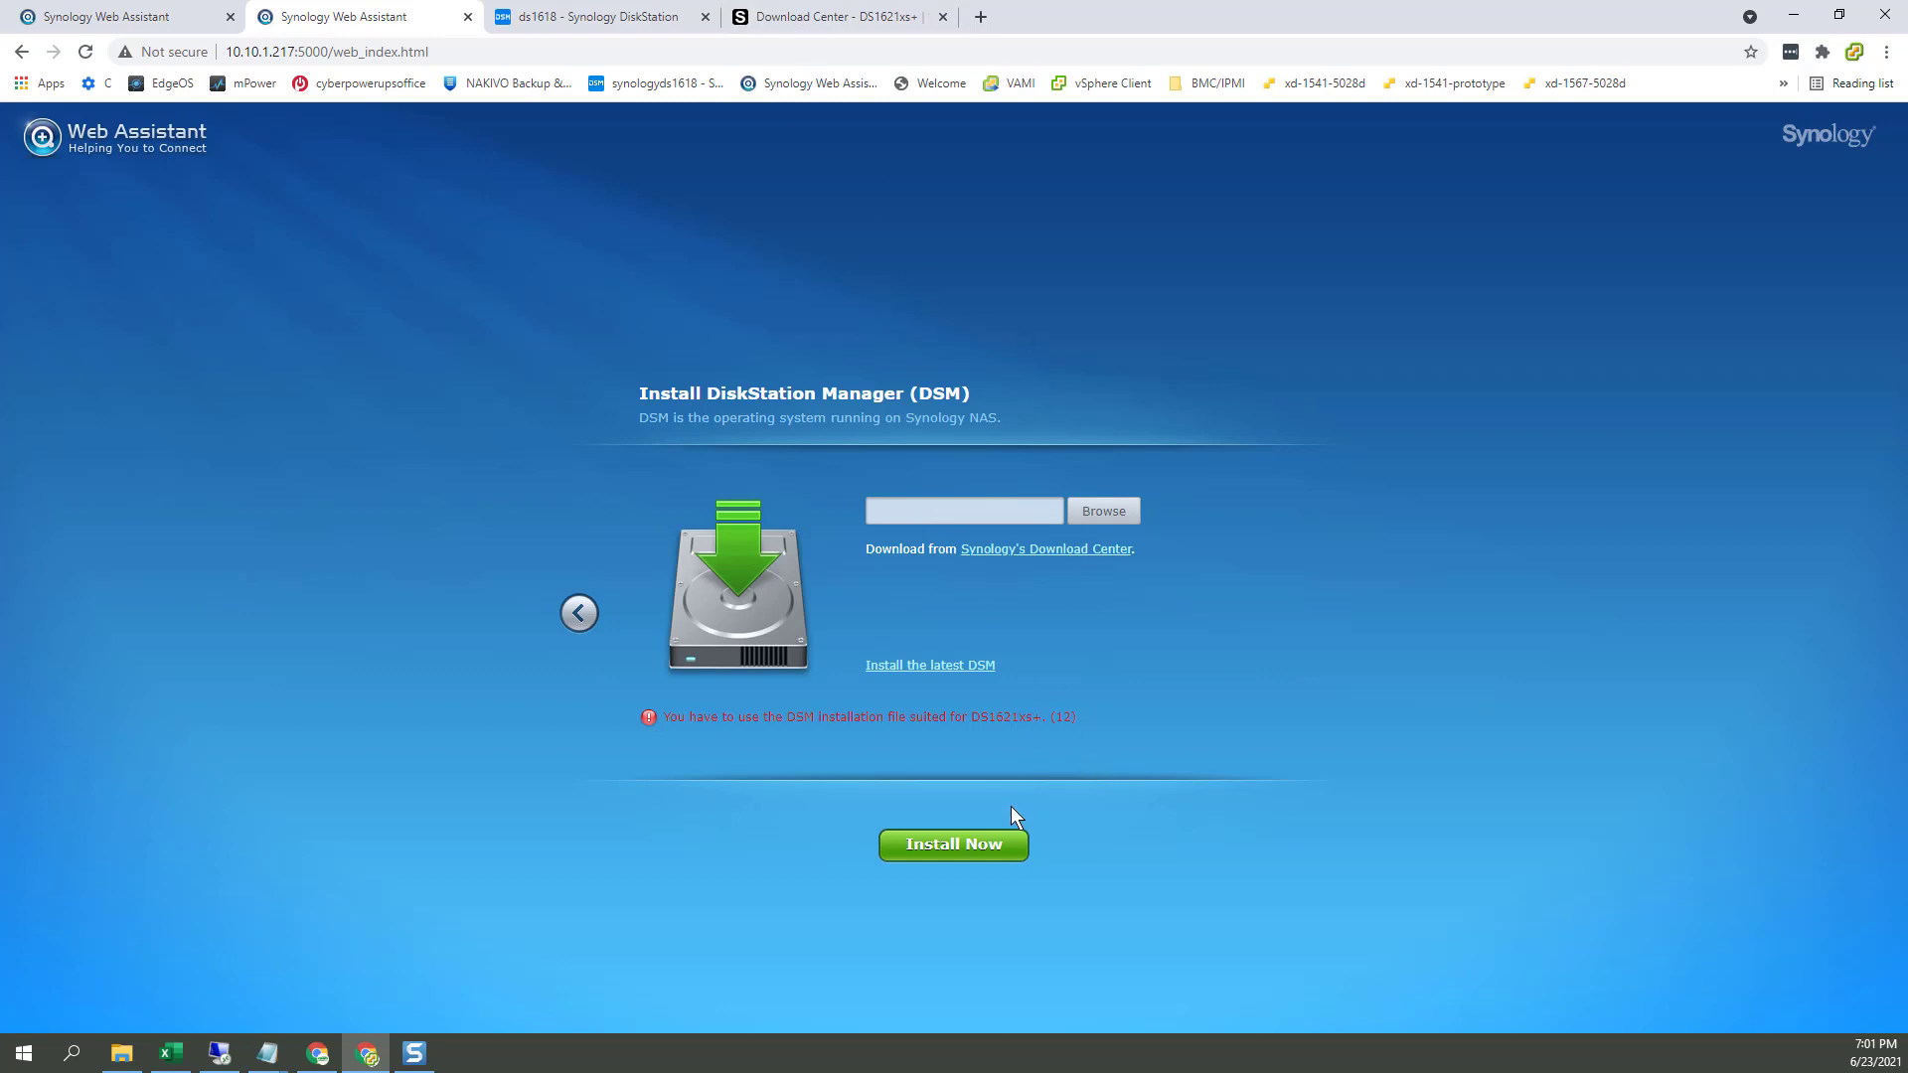
Step: Choose Reinstallation on the DS1621xs+ and start the DSM install, accepting that disks are erased
{"action": "left_click", "coordinate": [27, 52]}
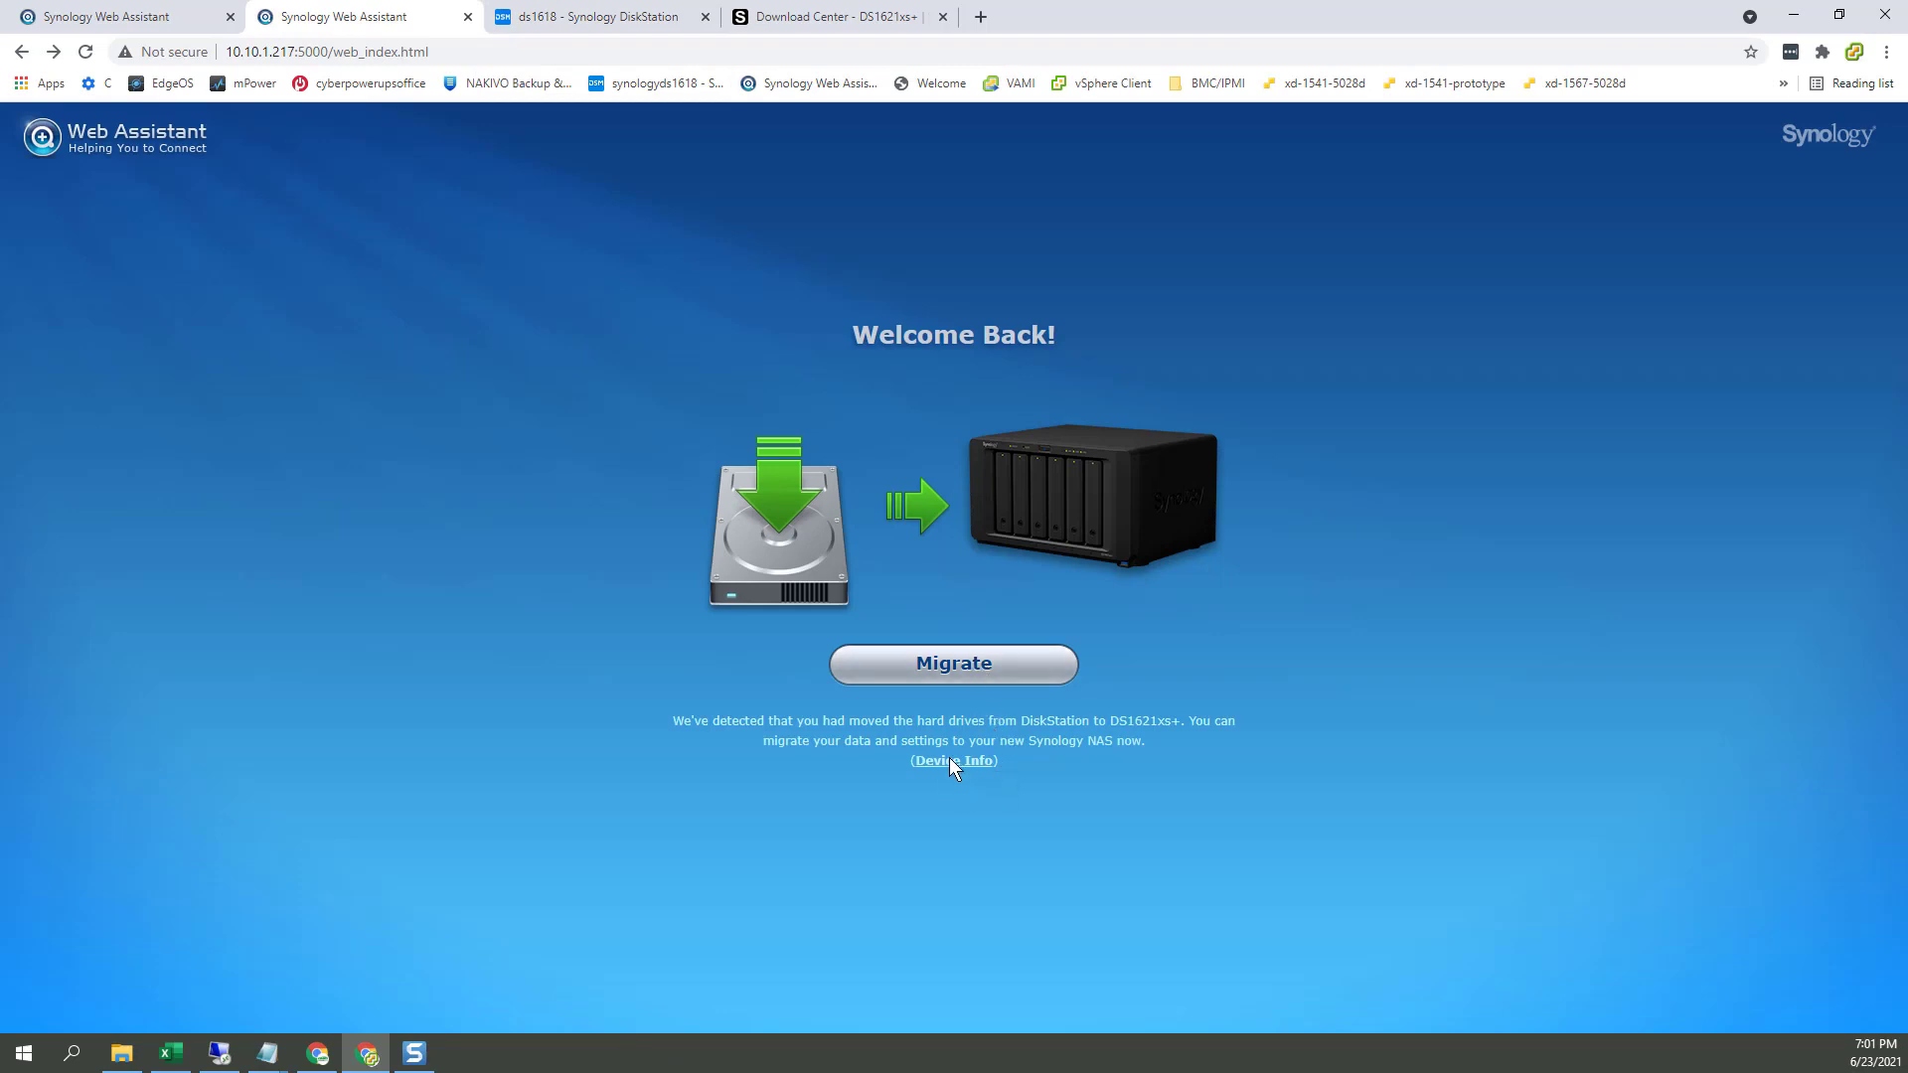
{"action": "mouse_move", "coordinate": [950, 759]}
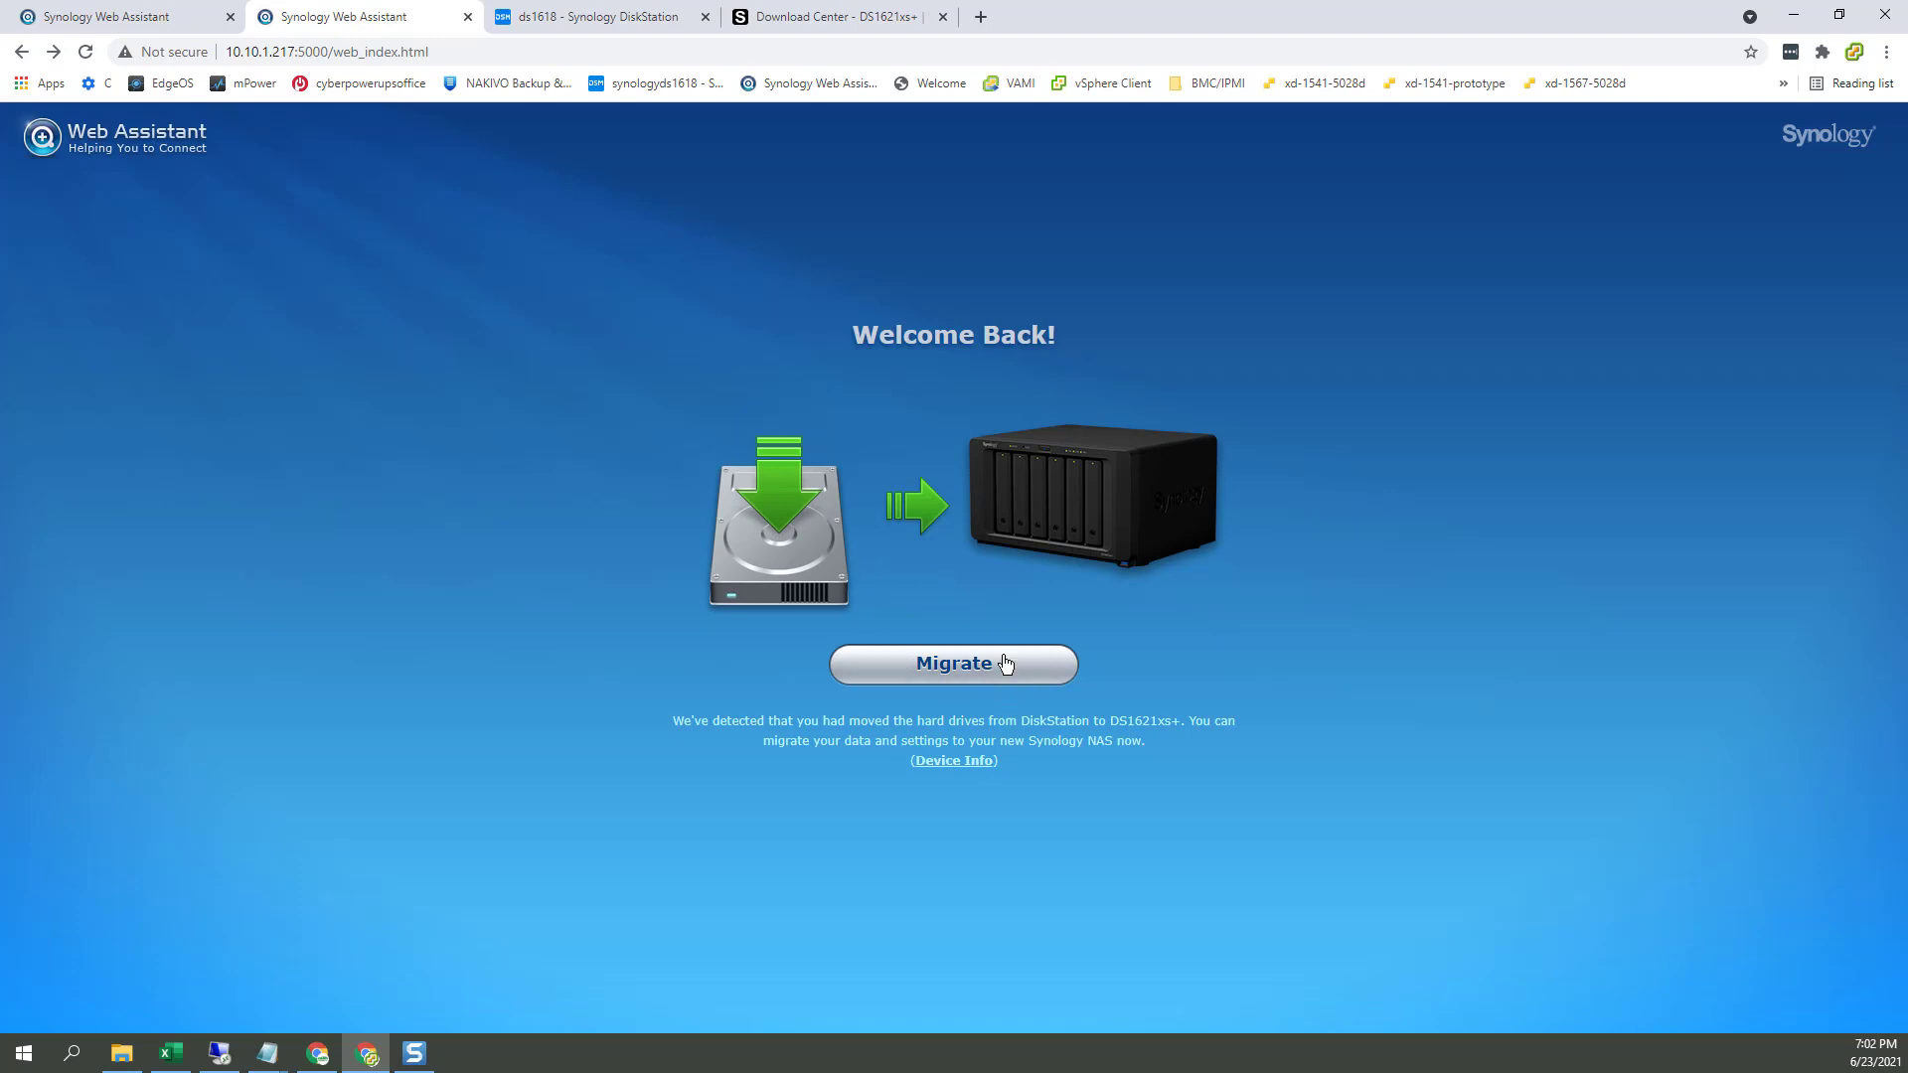
{"action": "left_click", "coordinate": [992, 678]}
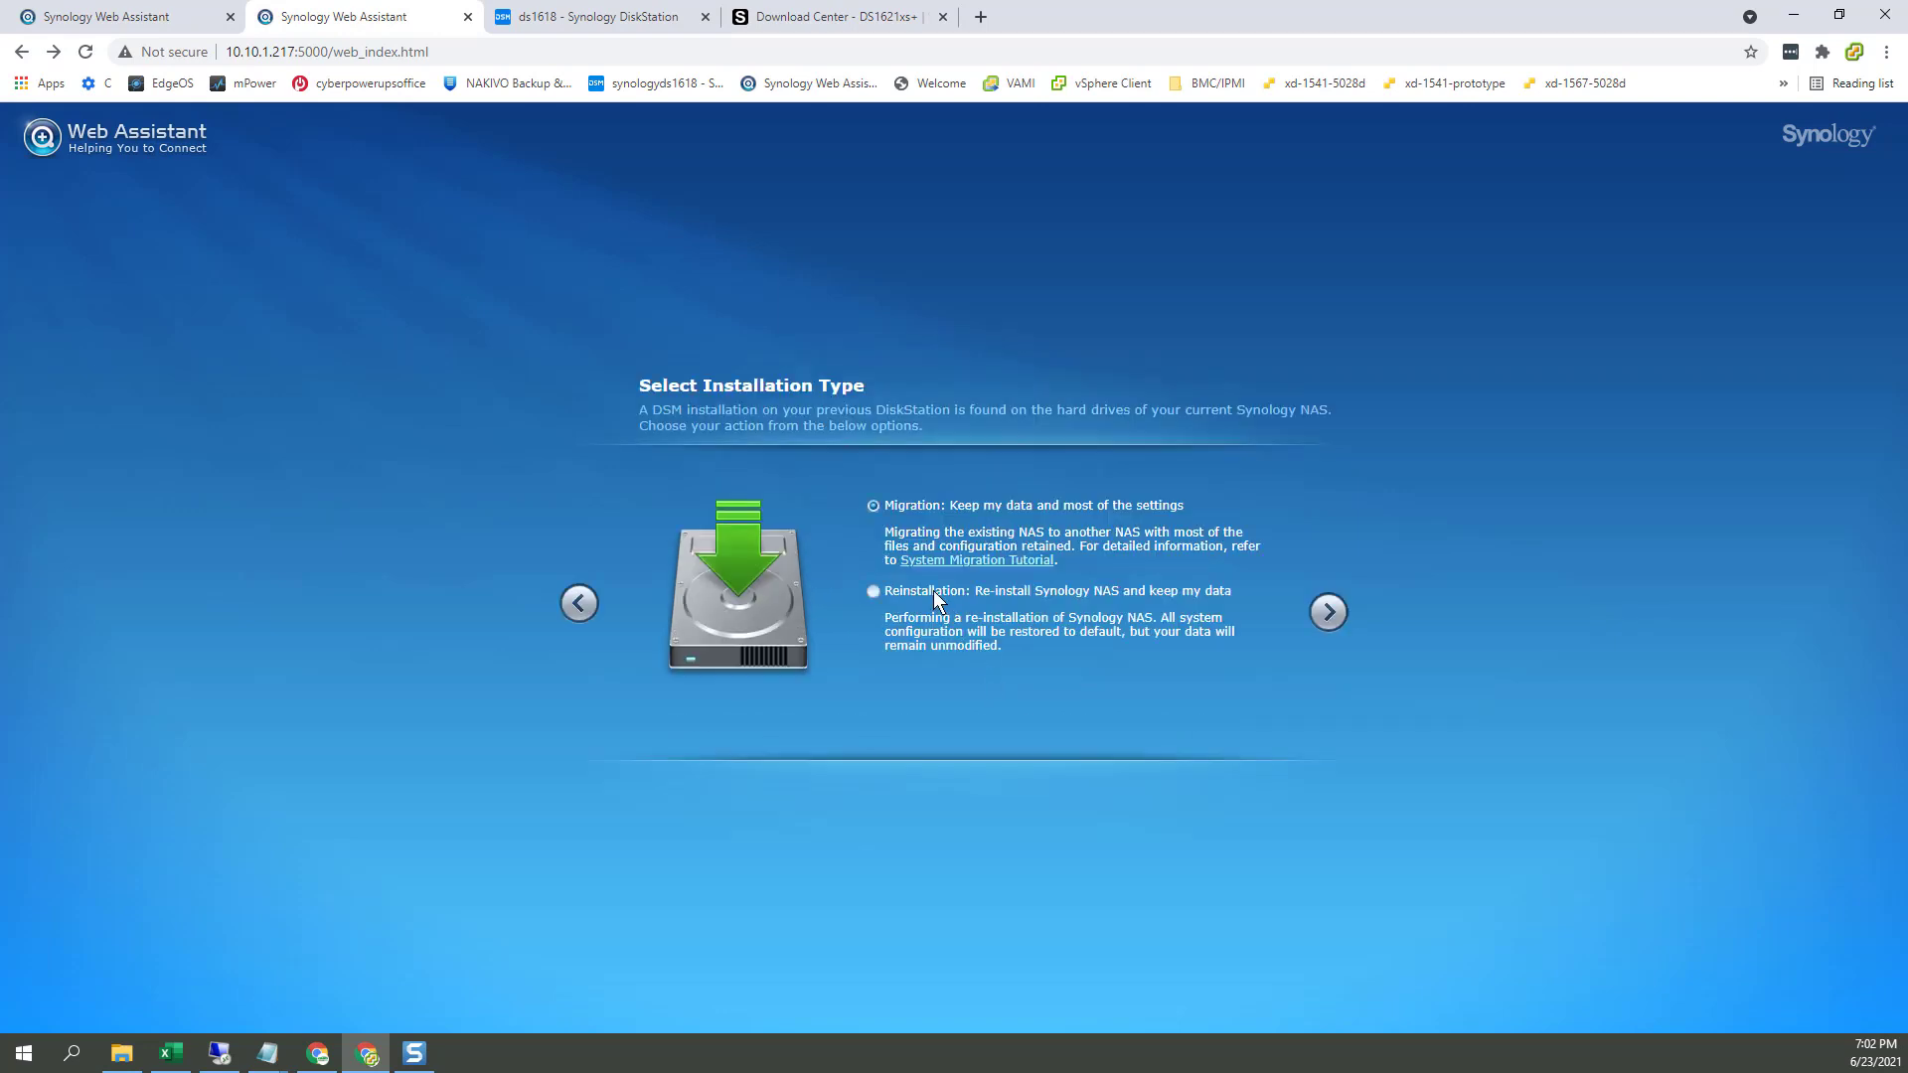
{"action": "left_click", "coordinate": [934, 591]}
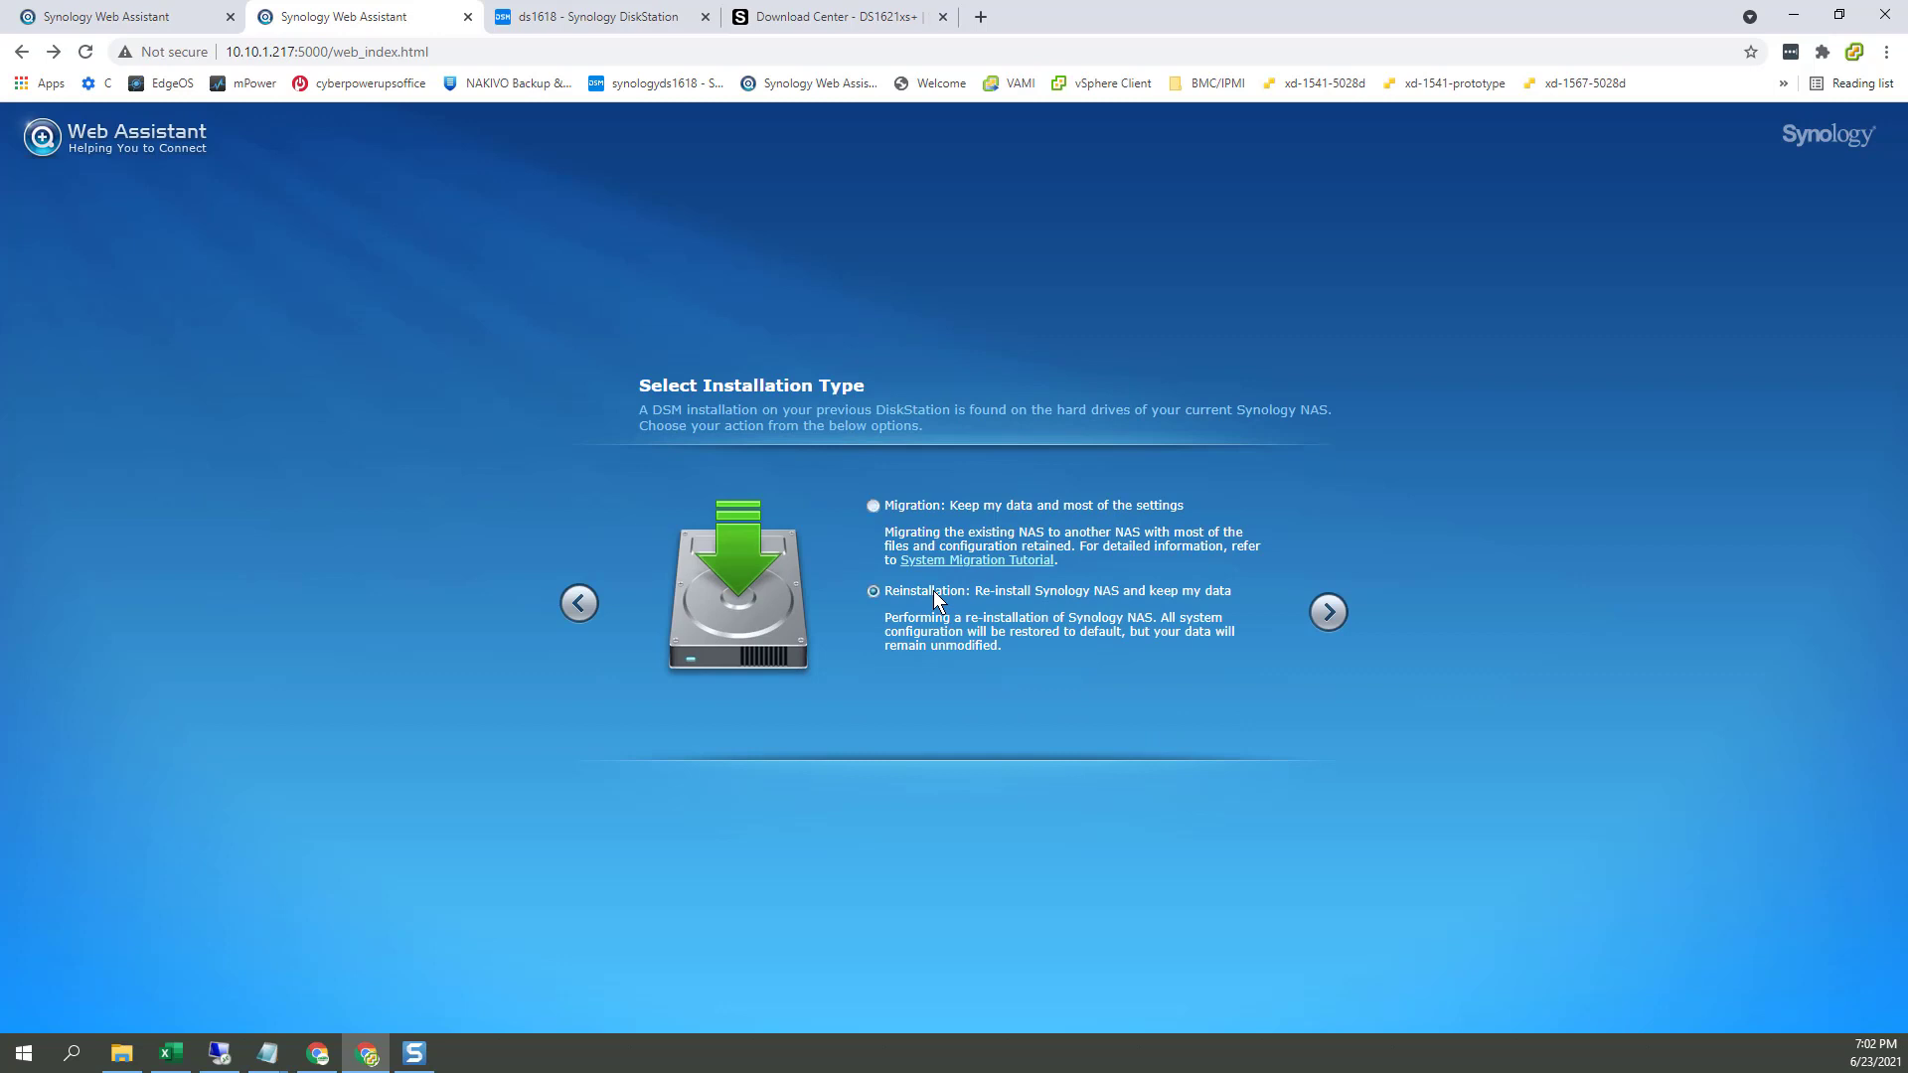
{"action": "left_click", "coordinate": [1328, 611]}
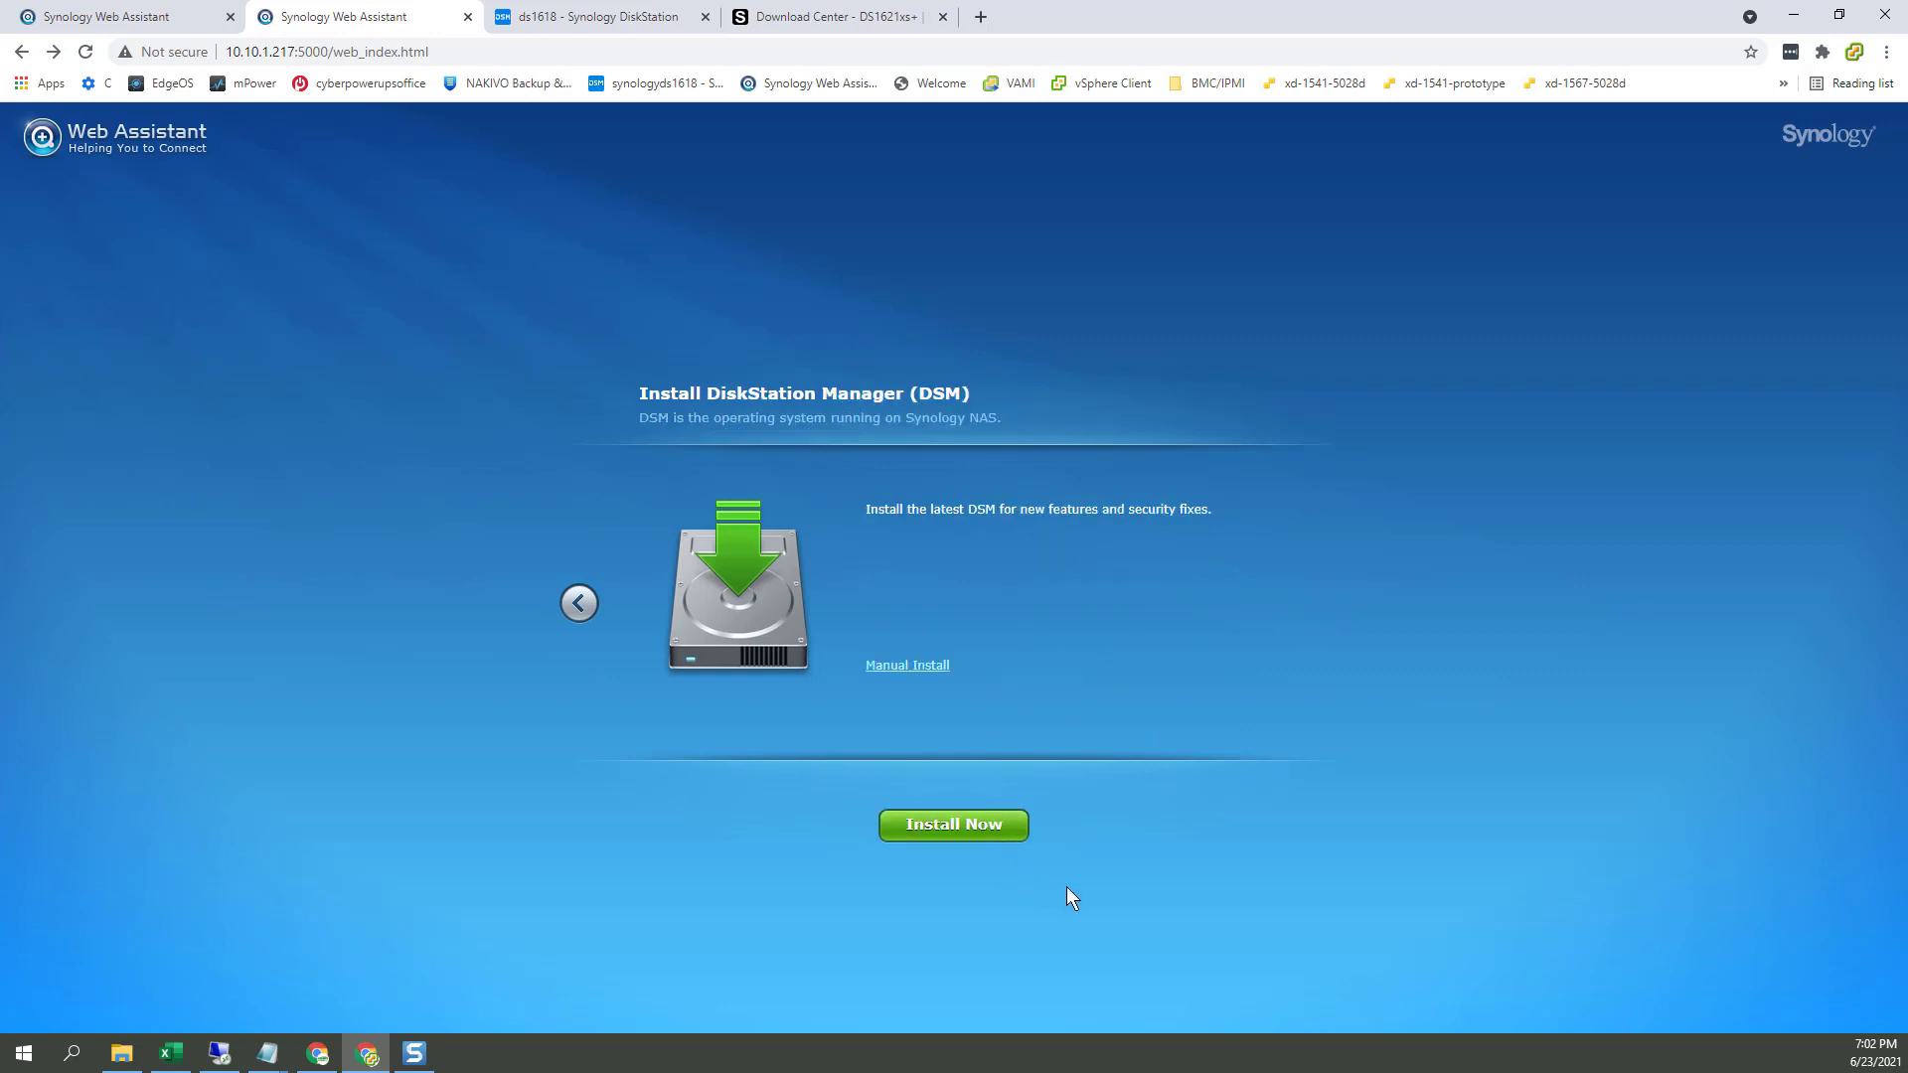
{"action": "left_click", "coordinate": [1001, 840]}
{"action": "left_click", "coordinate": [787, 575]}
{"action": "left_click", "coordinate": [994, 648]}
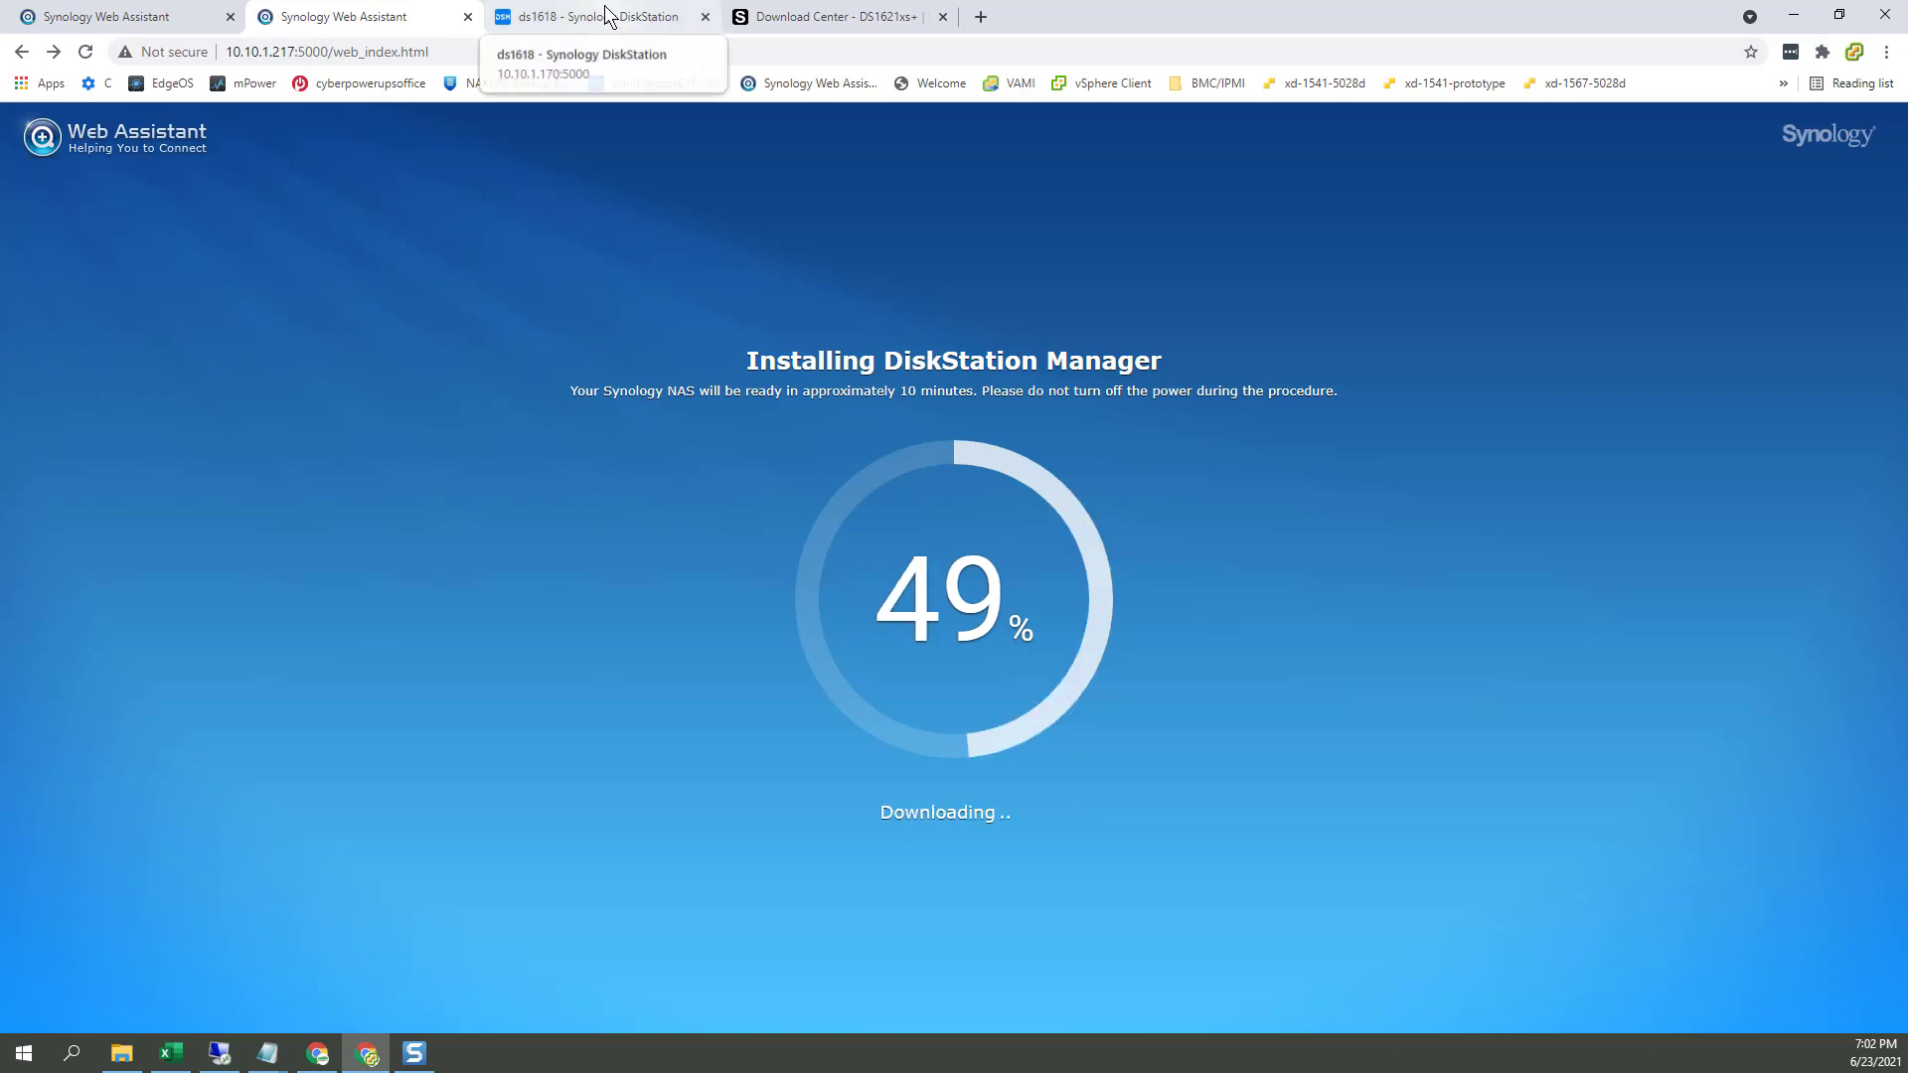
Step: Close the Download Center page and return to the DS1621xs+ install progress
{"action": "left_click", "coordinate": [641, 21]}
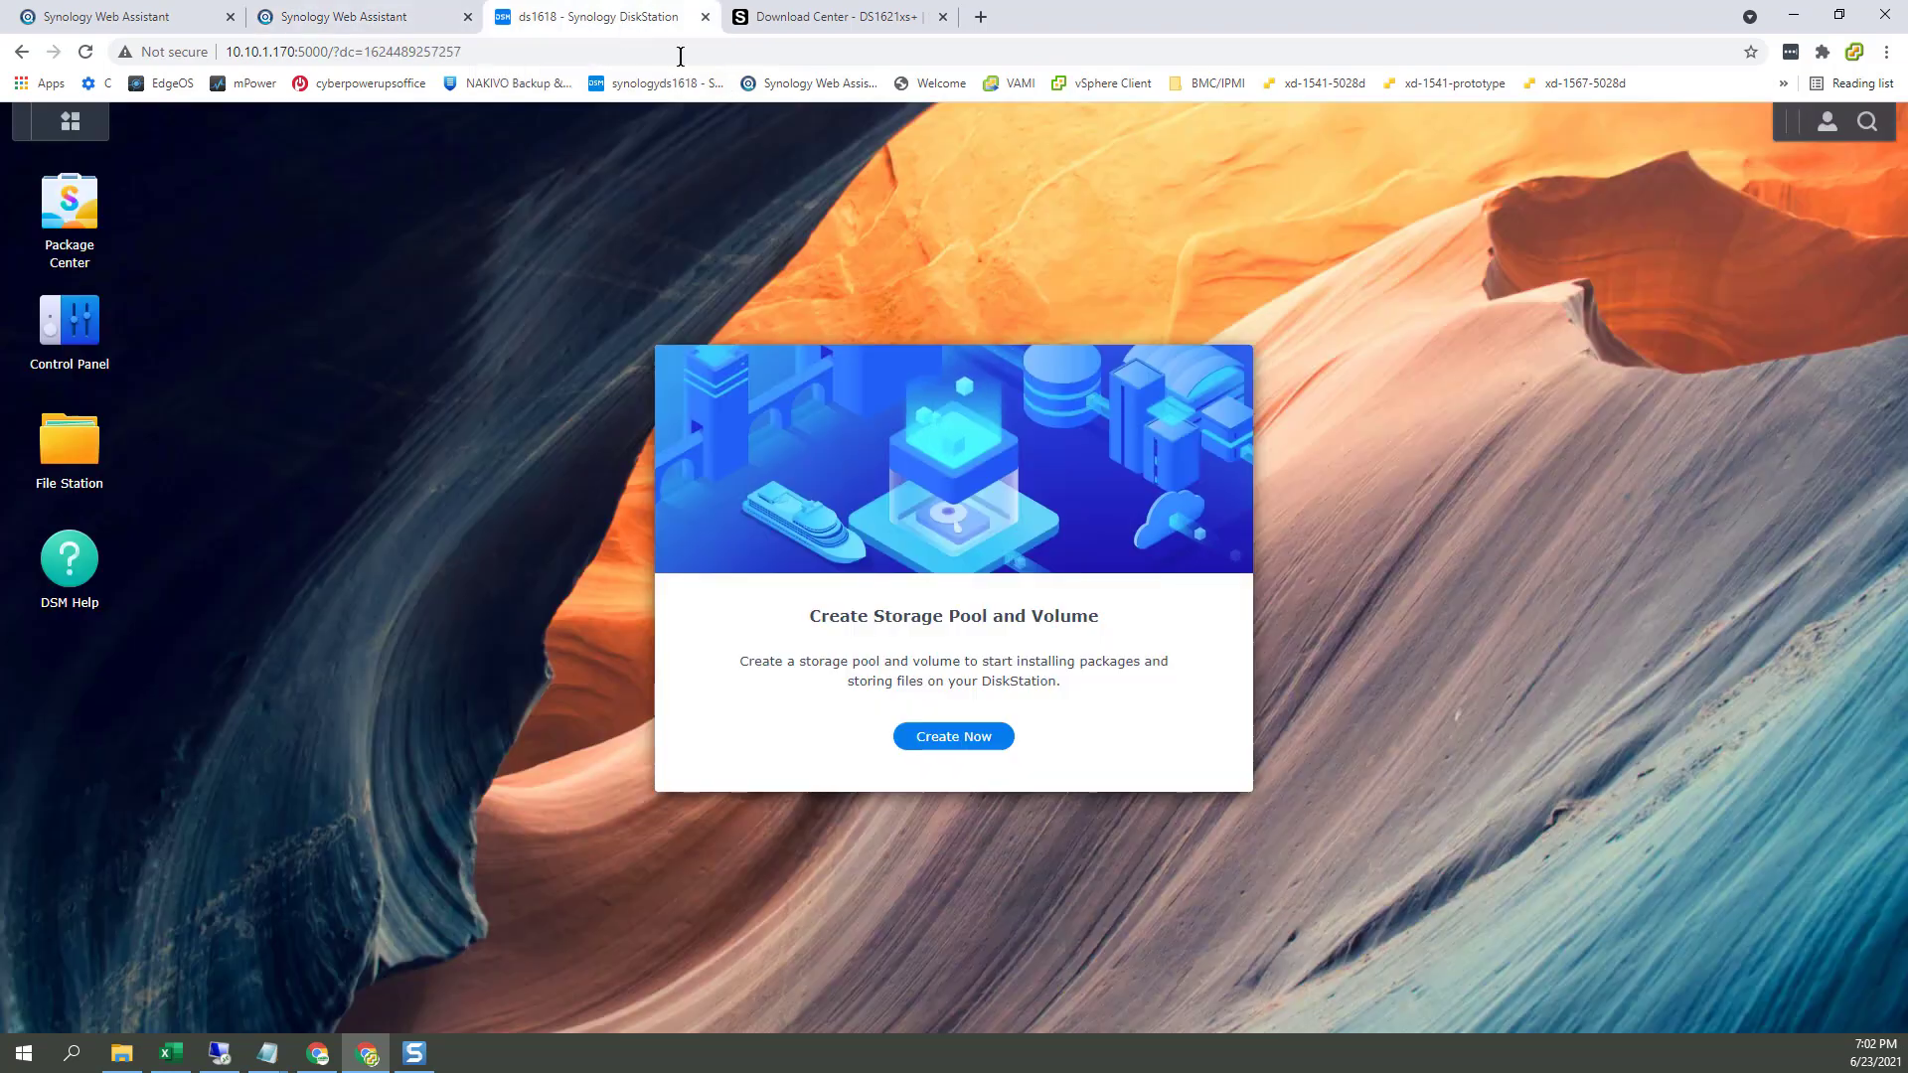
{"action": "left_click", "coordinate": [380, 22]}
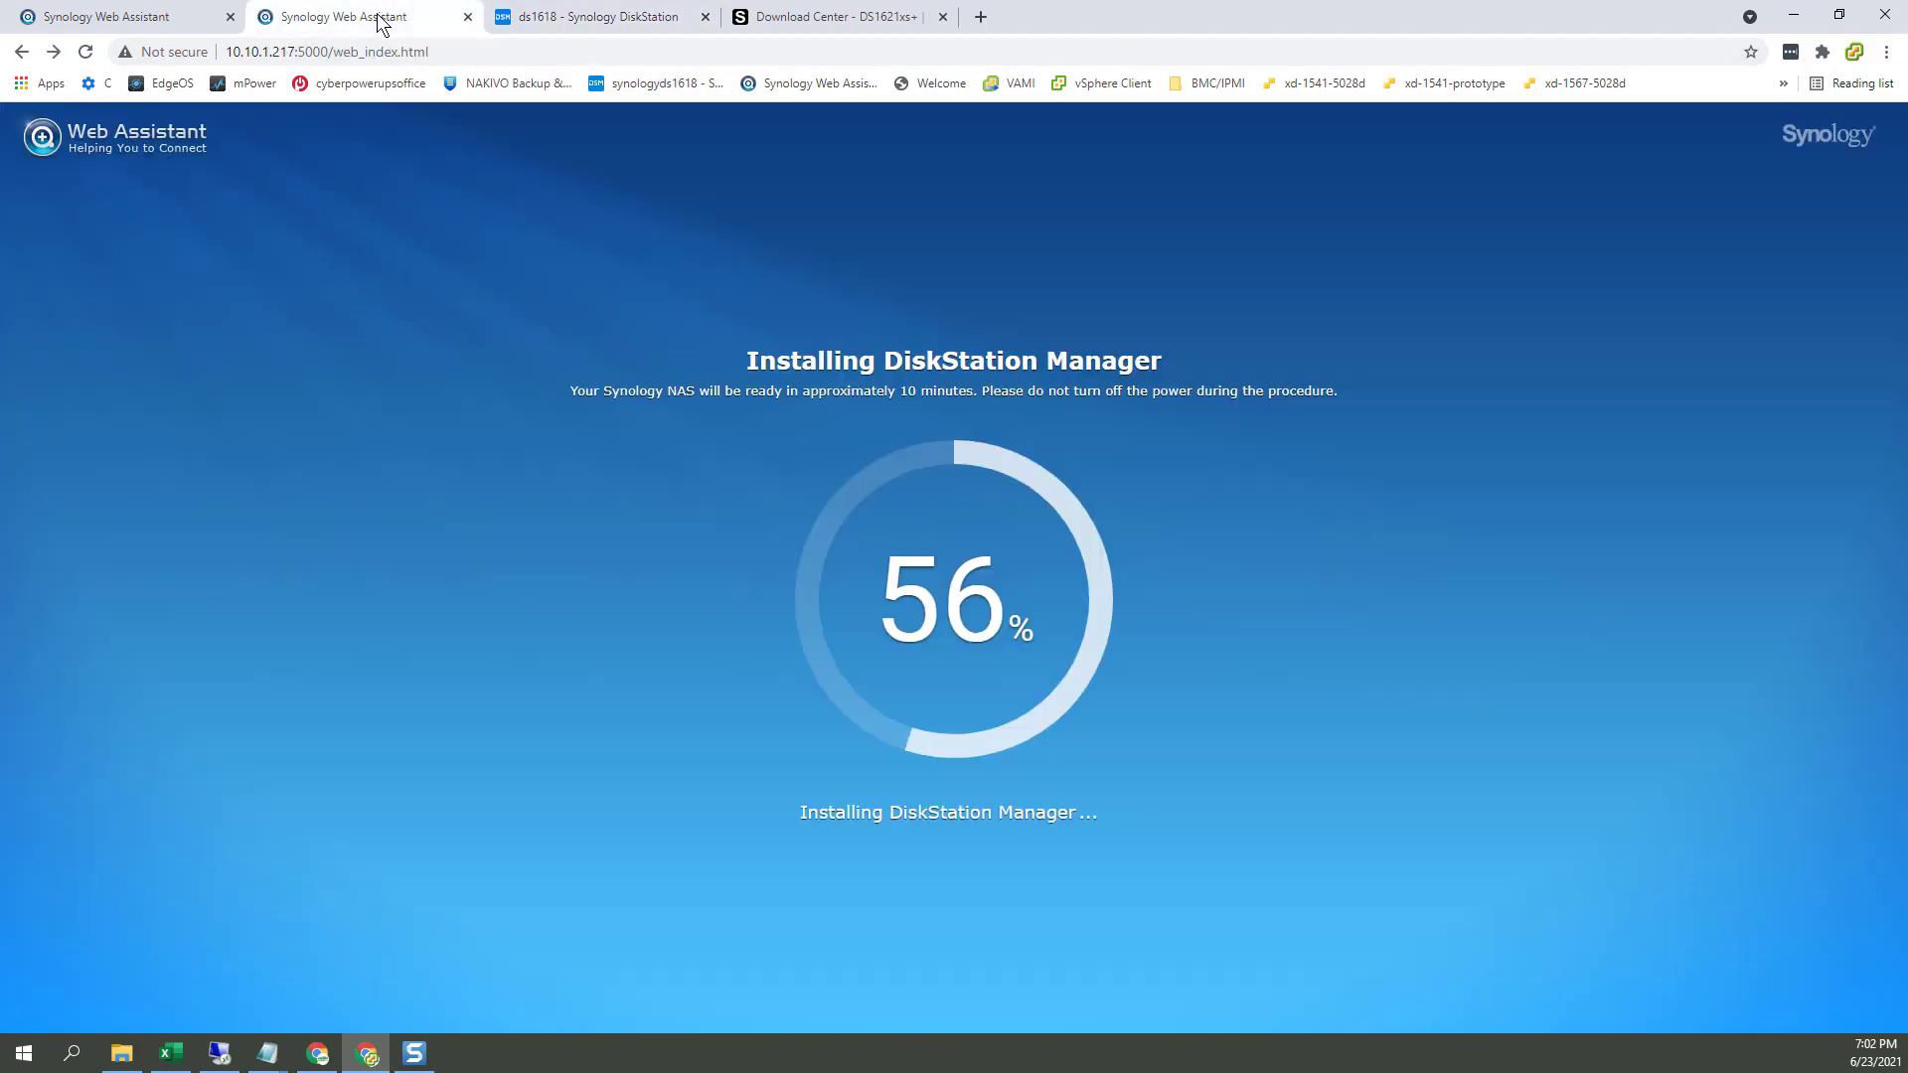
{"action": "left_click", "coordinate": [850, 22]}
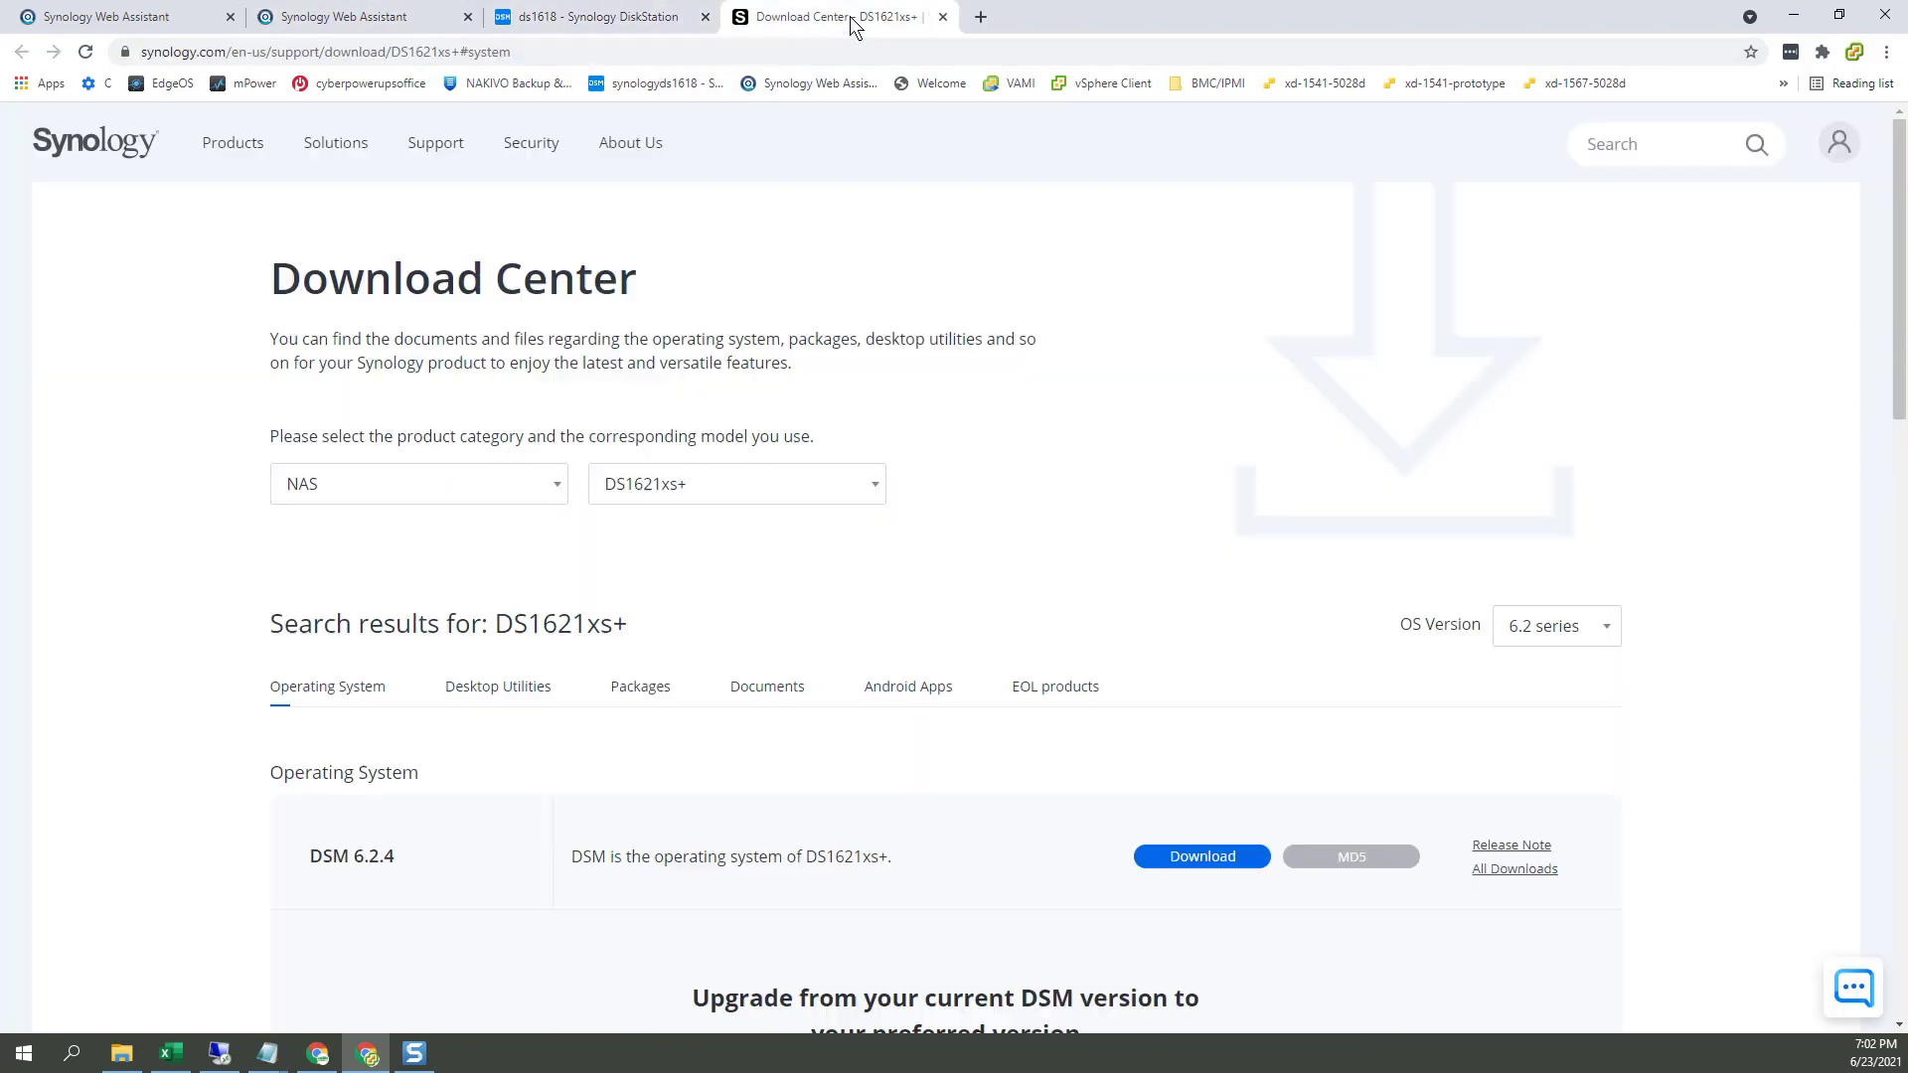
{"action": "left_click", "coordinate": [942, 16]}
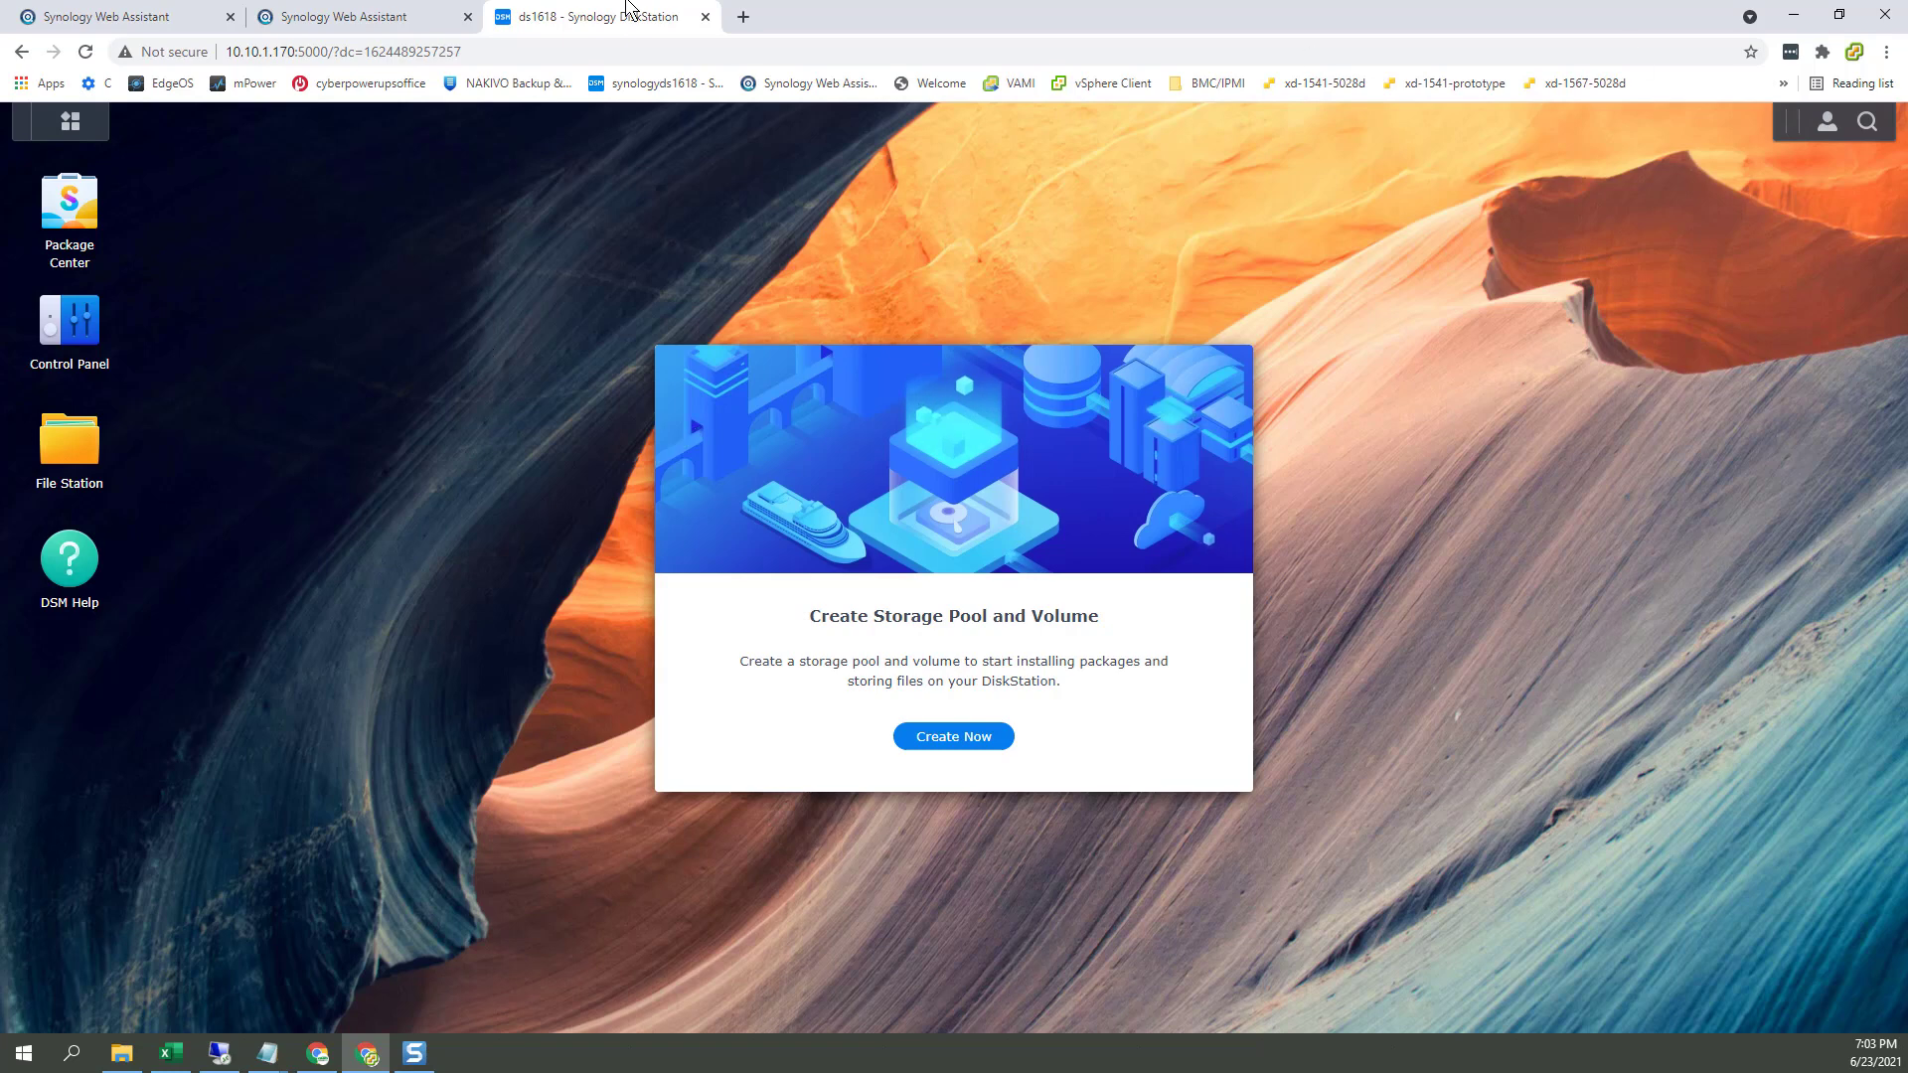
{"action": "left_click", "coordinate": [374, 16]}
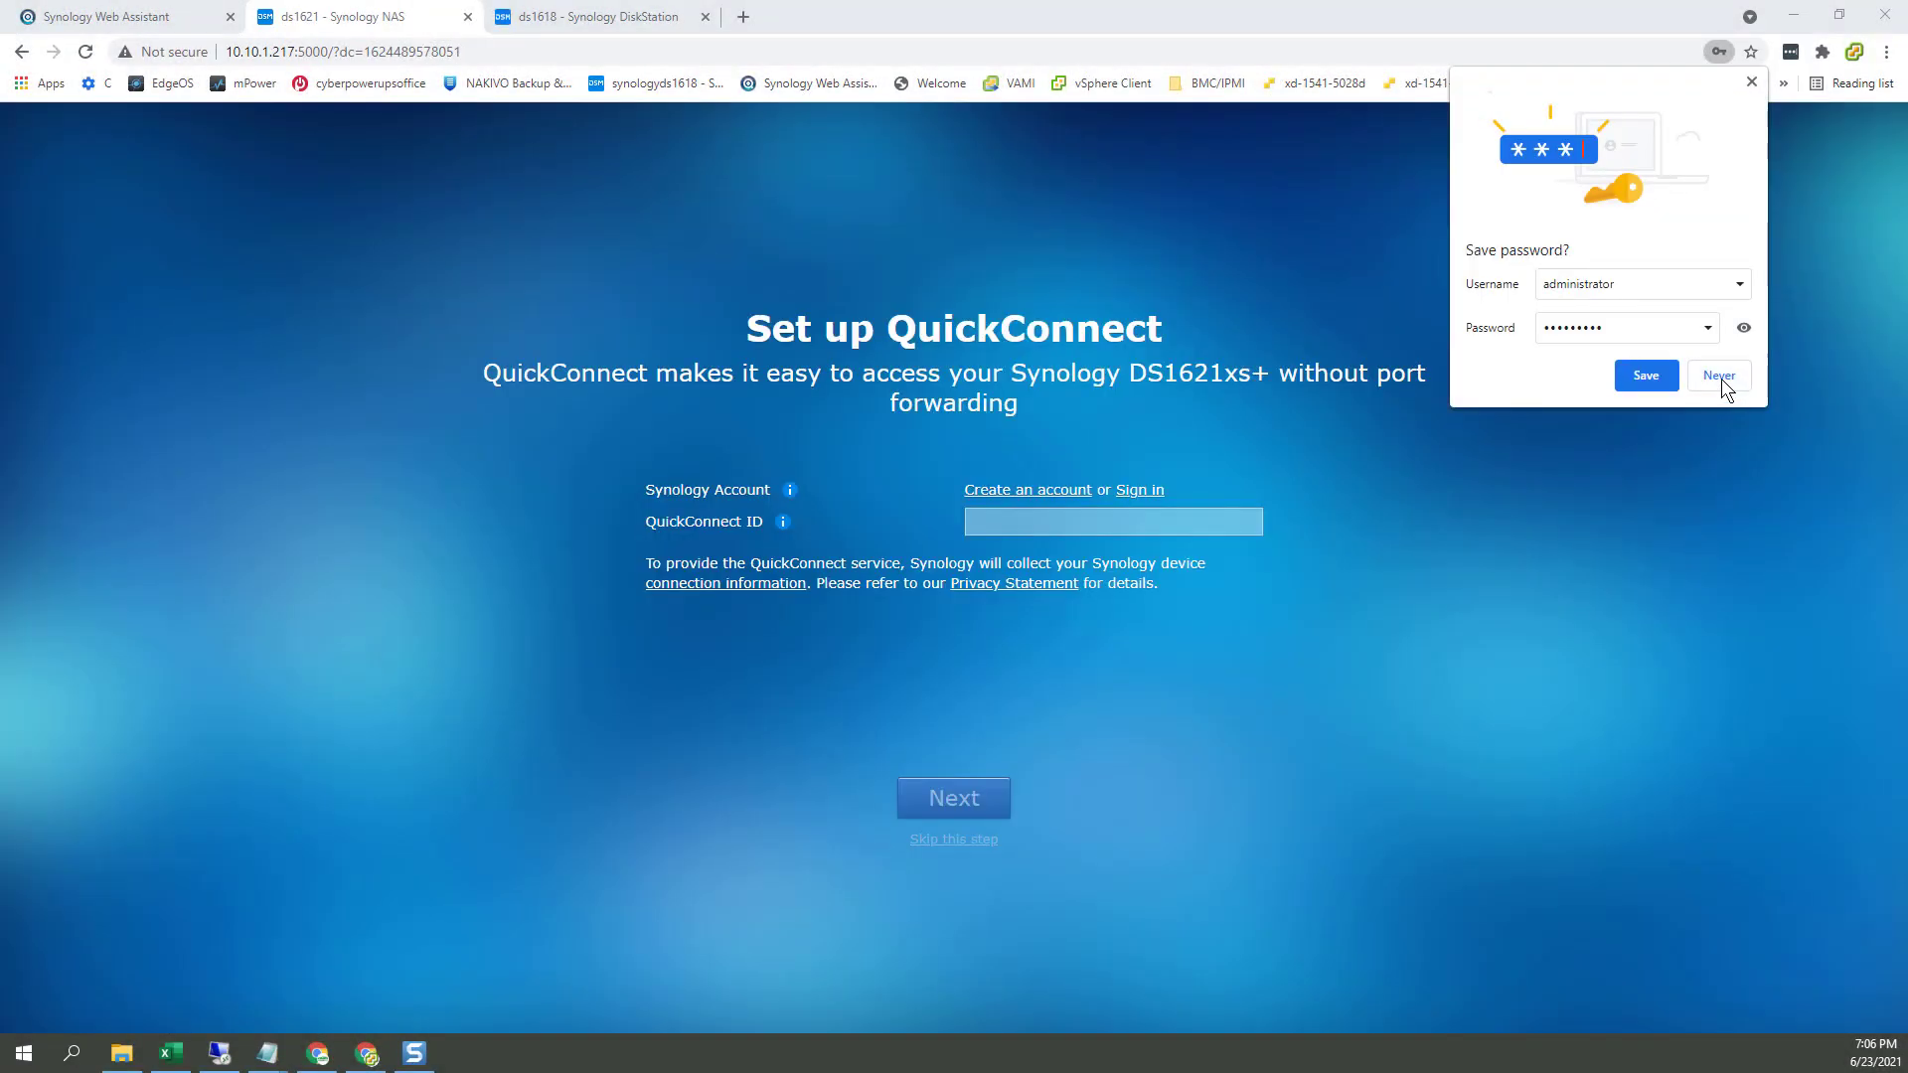
Step: Decline saving the password, skip QuickConnect setup, and open the ds1621 DSM desktop
{"action": "left_click", "coordinate": [1719, 377]}
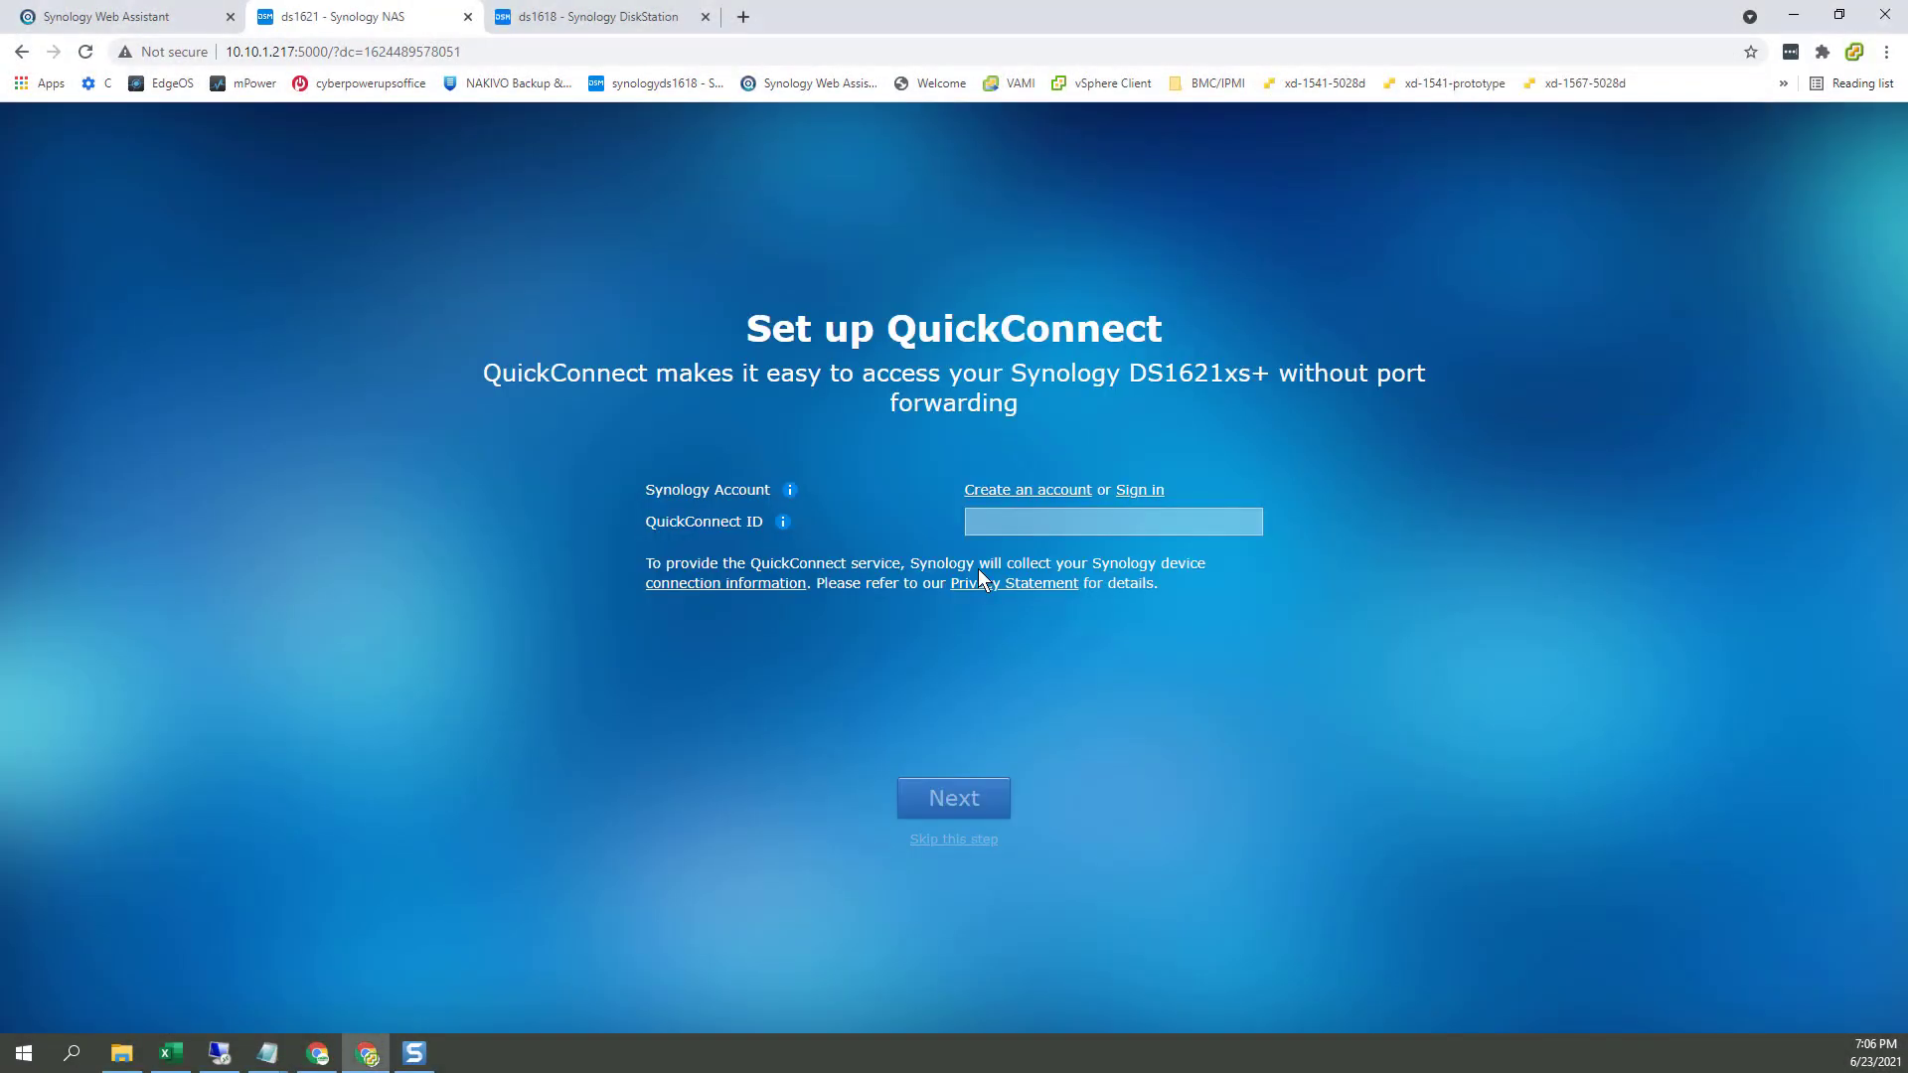
{"action": "left_click", "coordinate": [962, 840]}
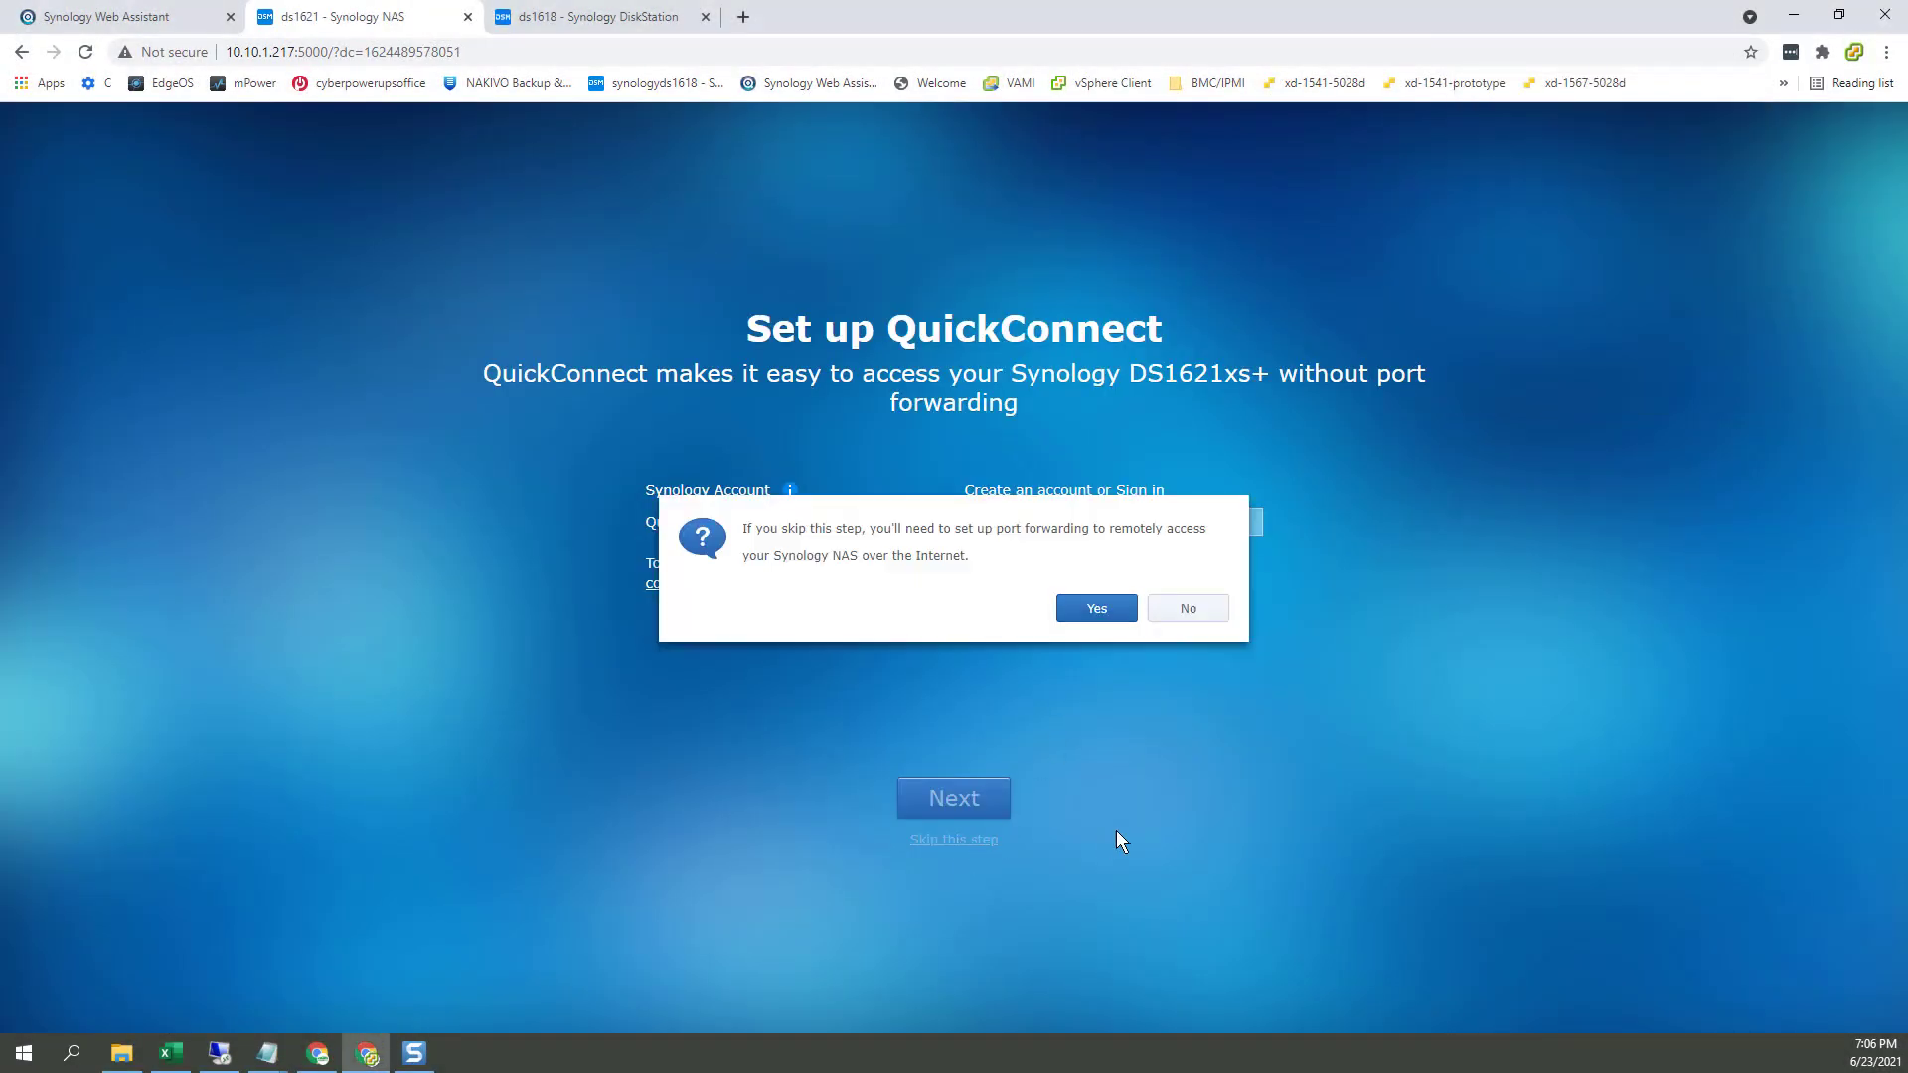
{"action": "left_click", "coordinate": [1097, 610]}
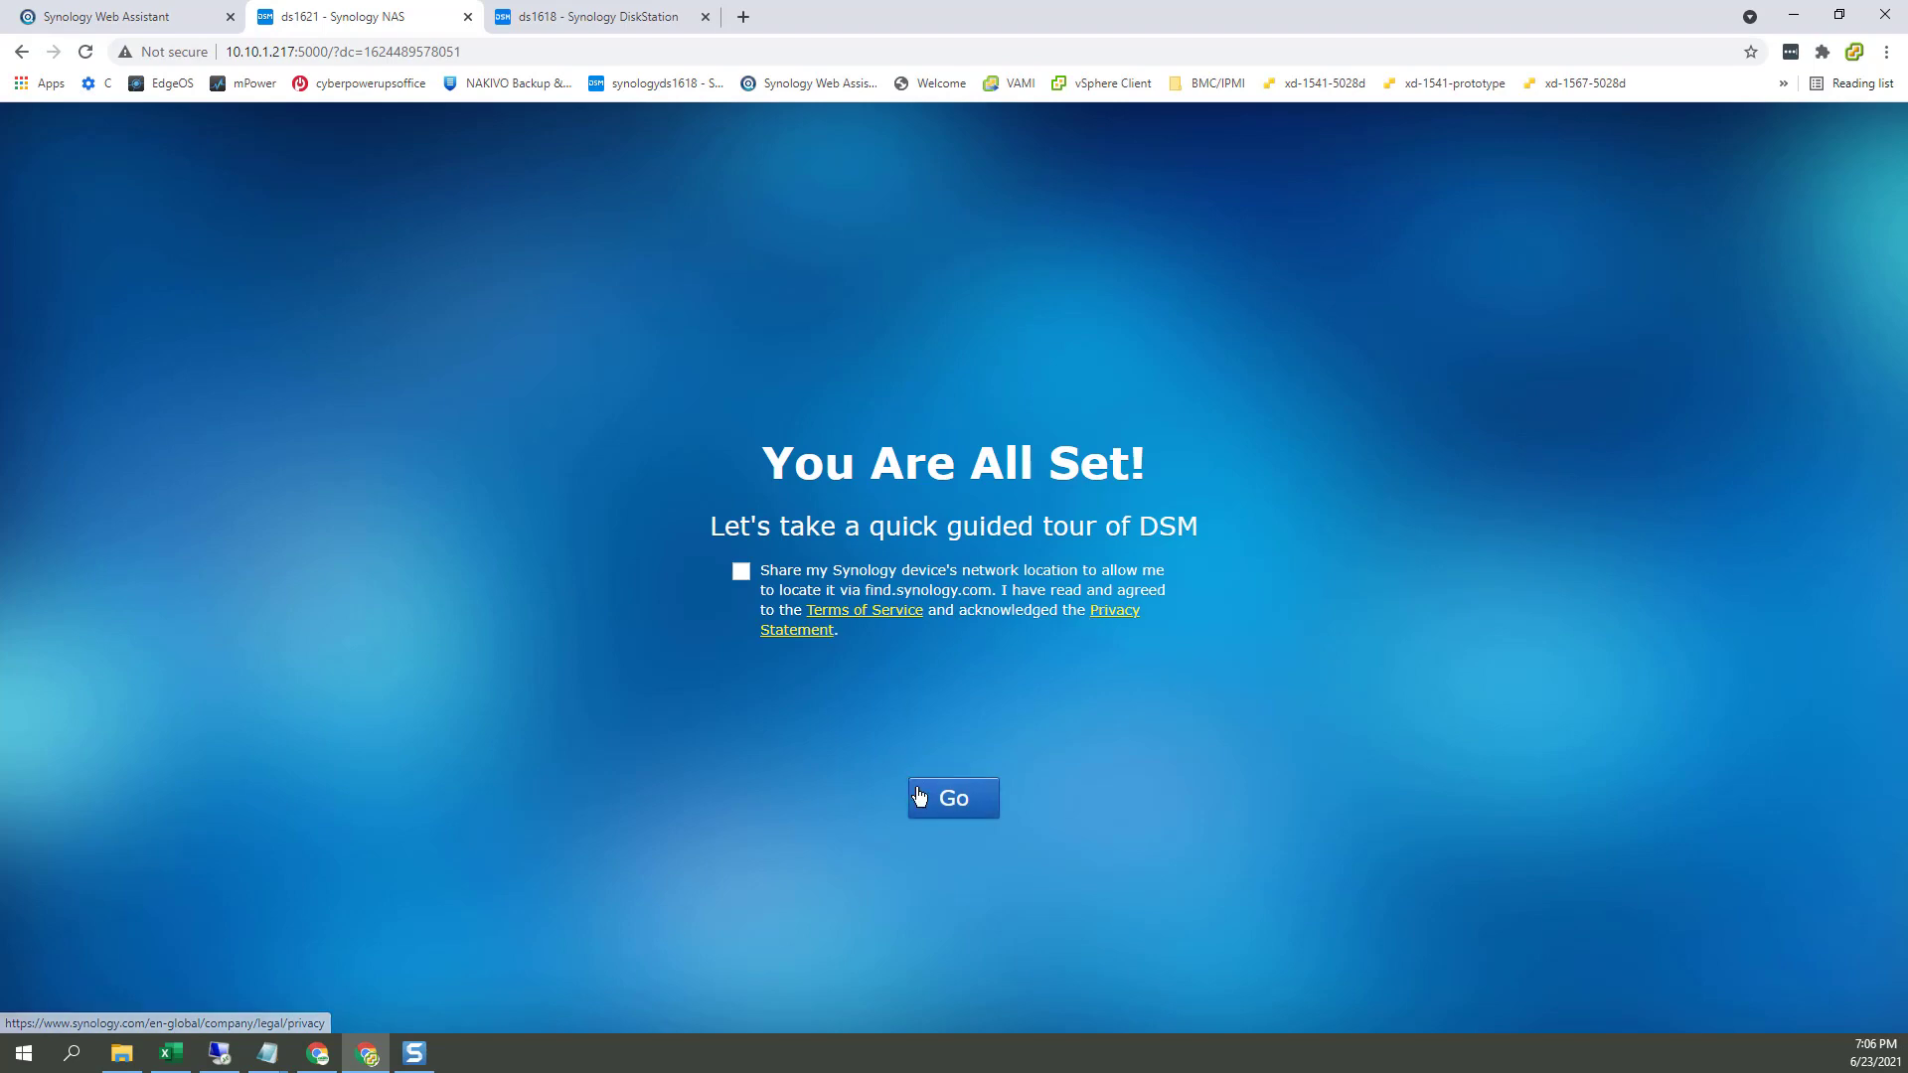
{"action": "left_click", "coordinate": [951, 801]}
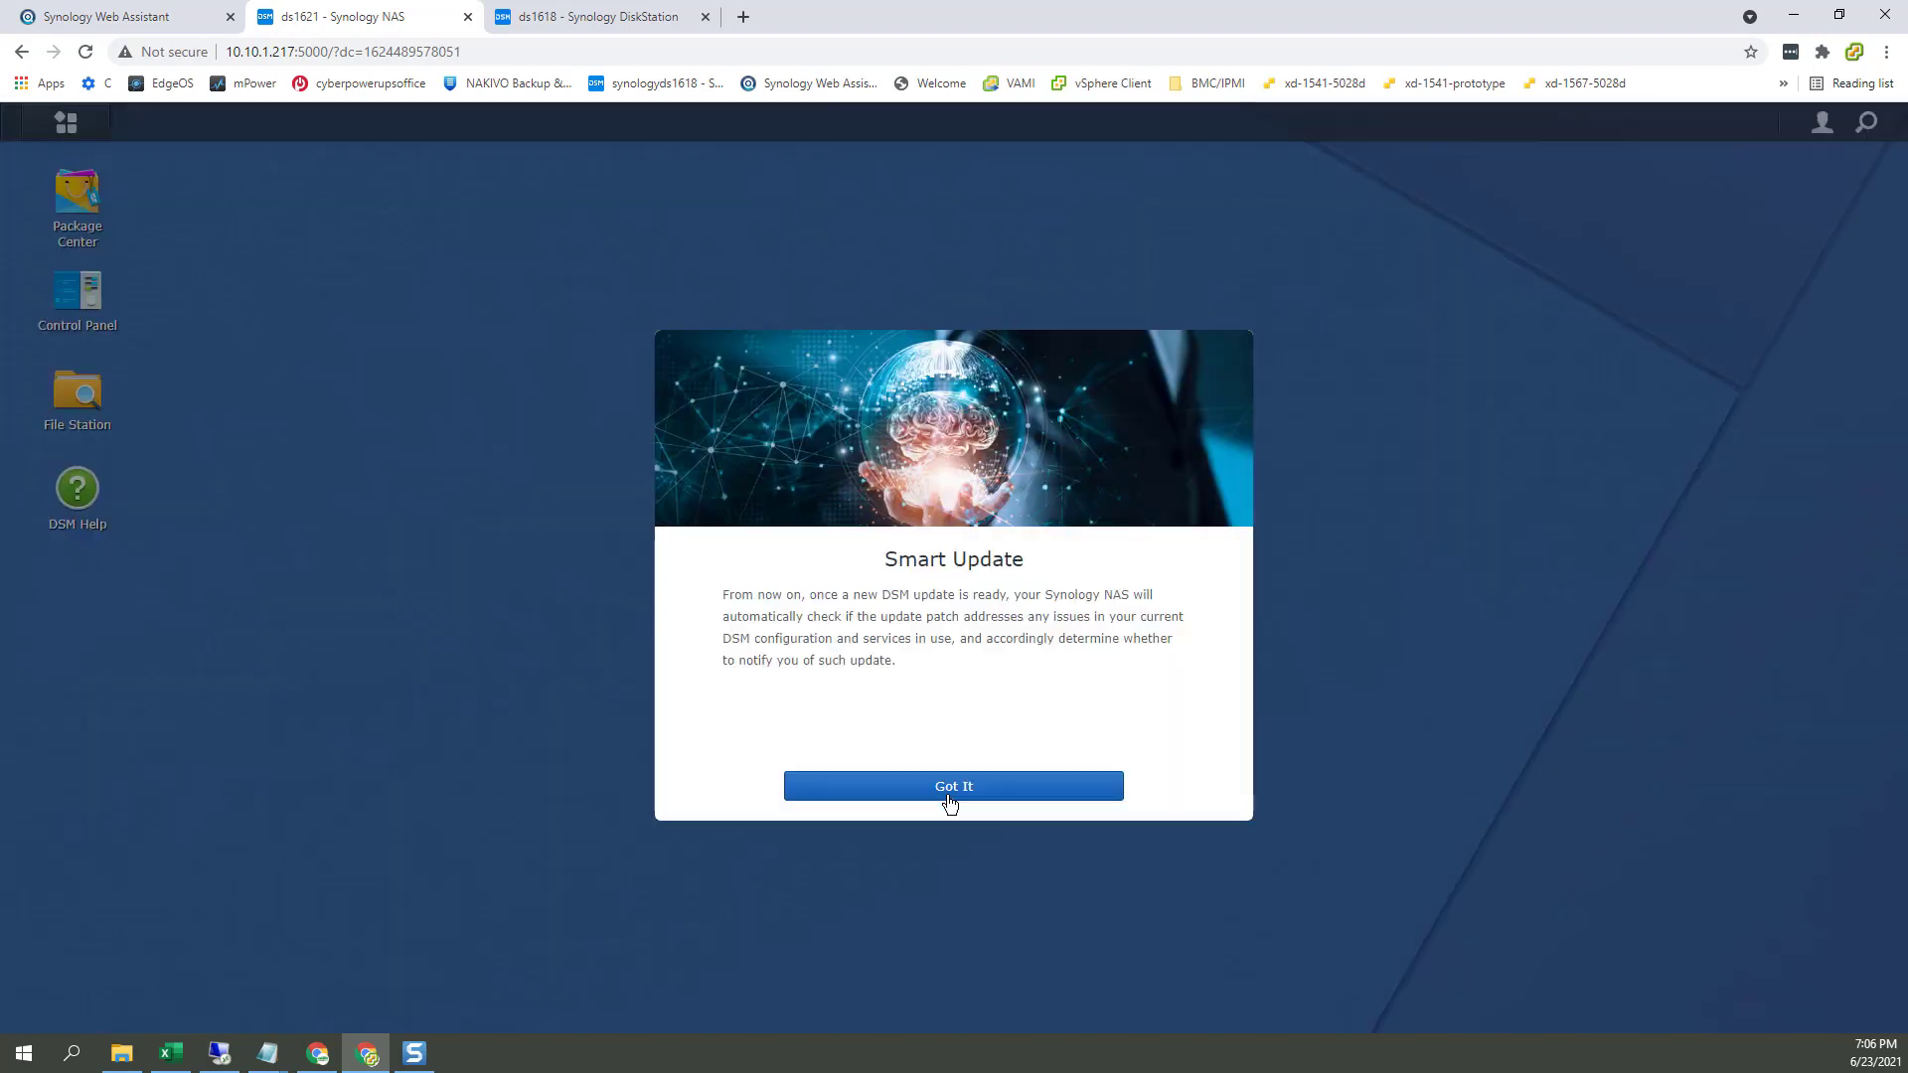
Step: Dismiss the Smart Update notice and decline device analytics on ds1621
{"action": "left_click", "coordinate": [603, 24]}
{"action": "left_click", "coordinate": [416, 22]}
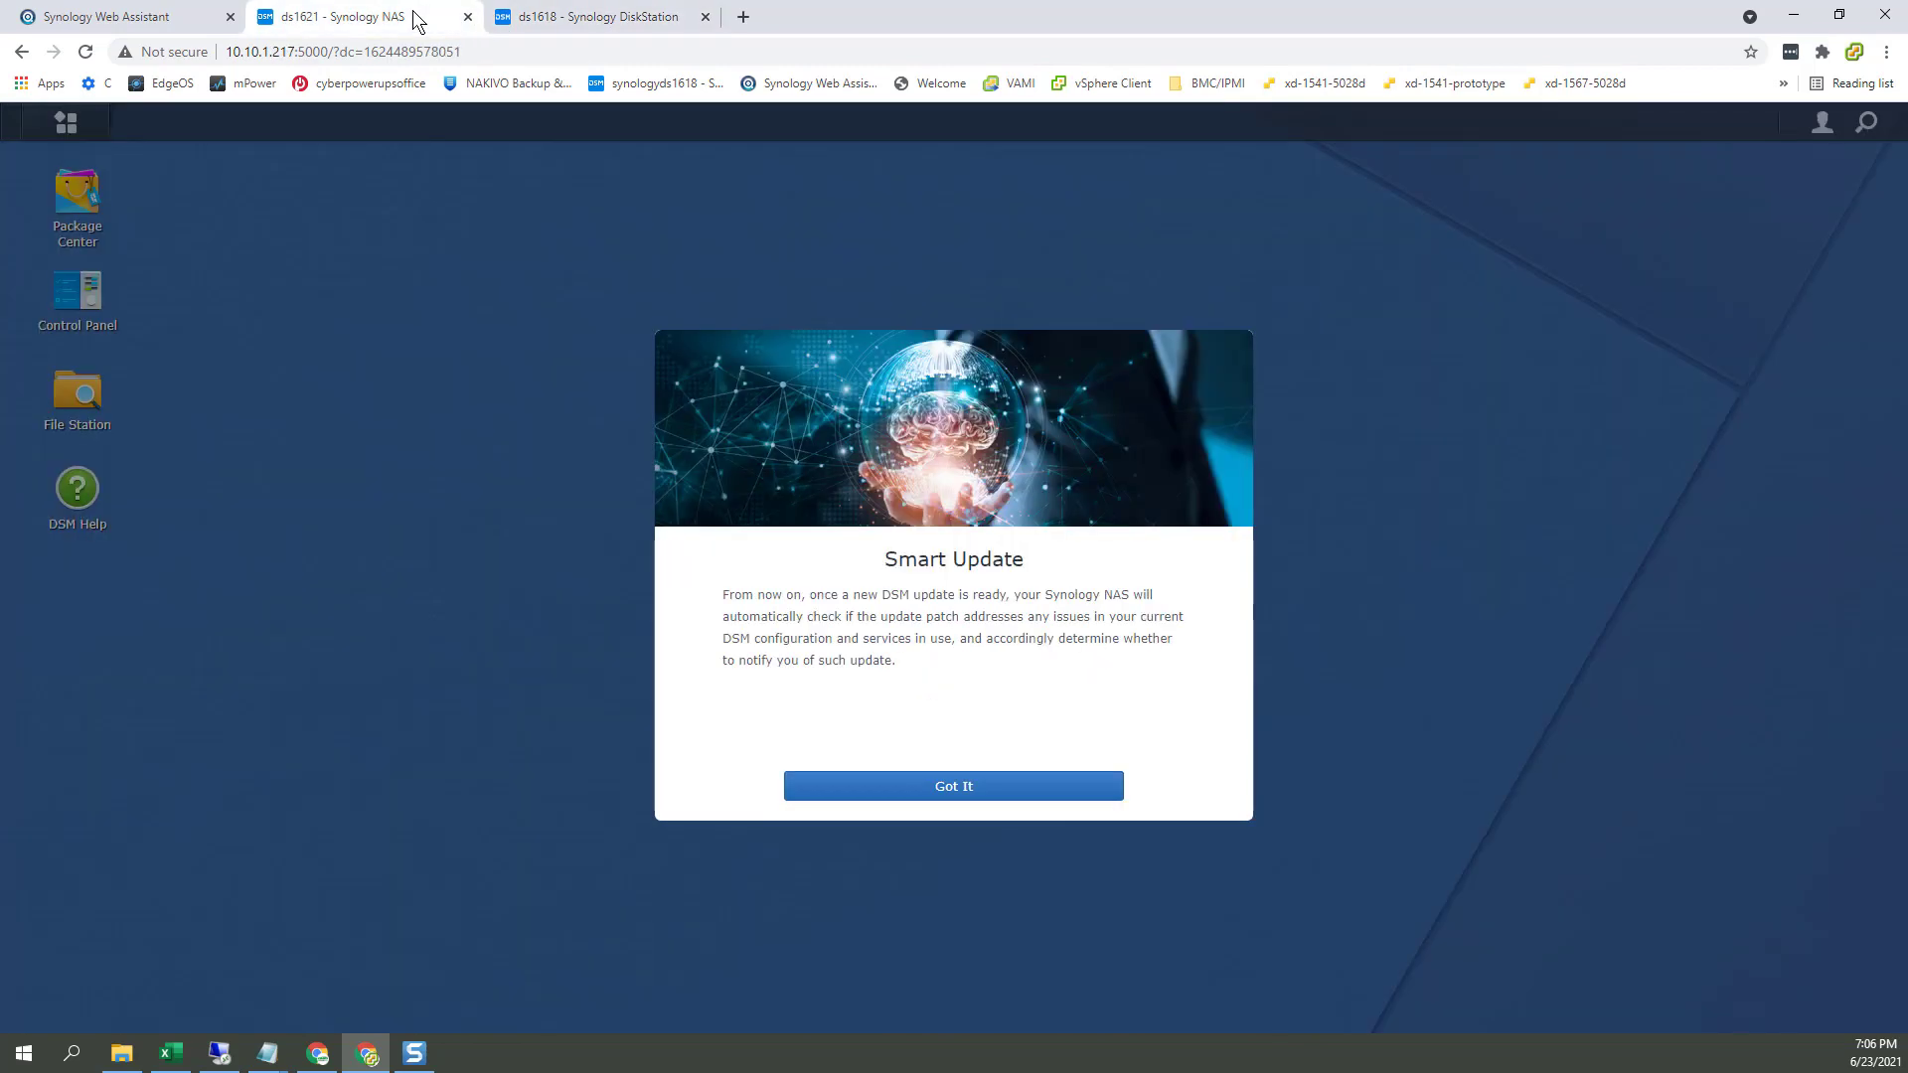
{"action": "left_click", "coordinate": [984, 783]}
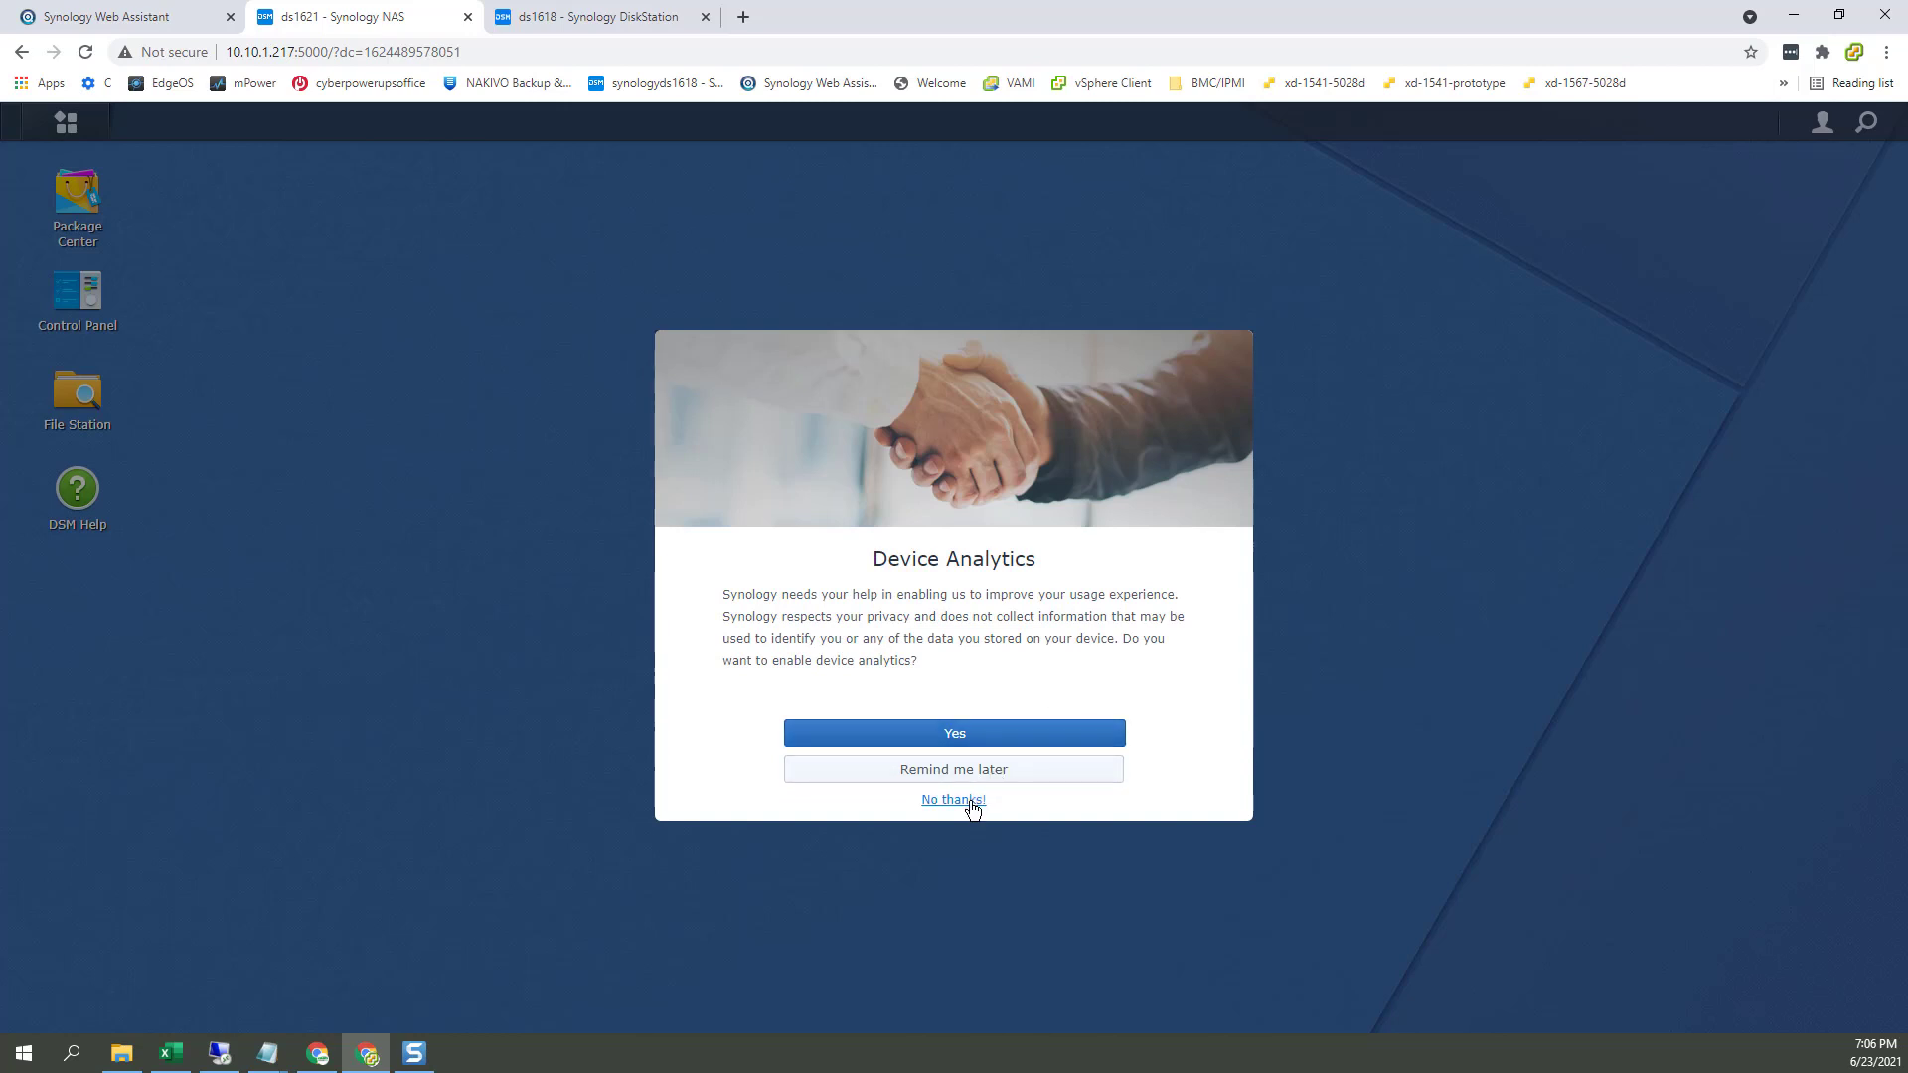
{"action": "left_click", "coordinate": [994, 775]}
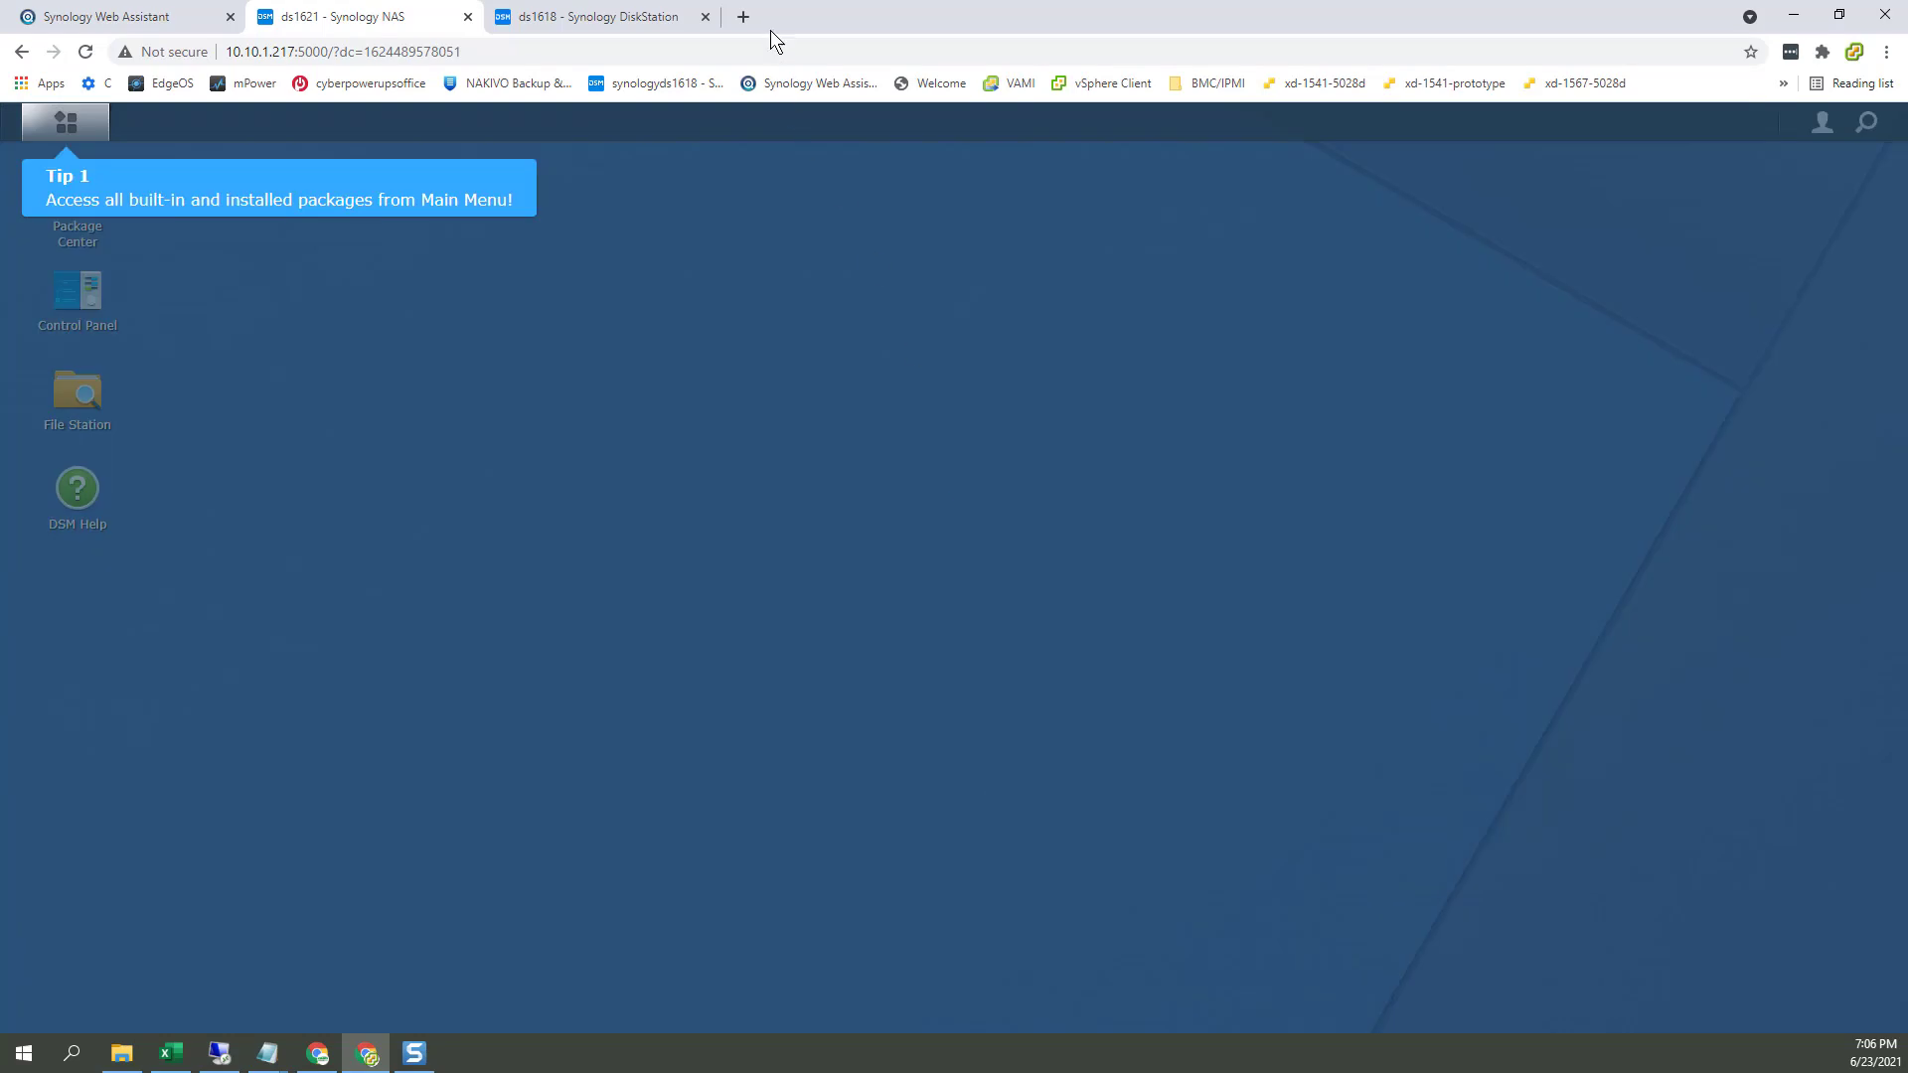
{"action": "left_click", "coordinate": [631, 20]}
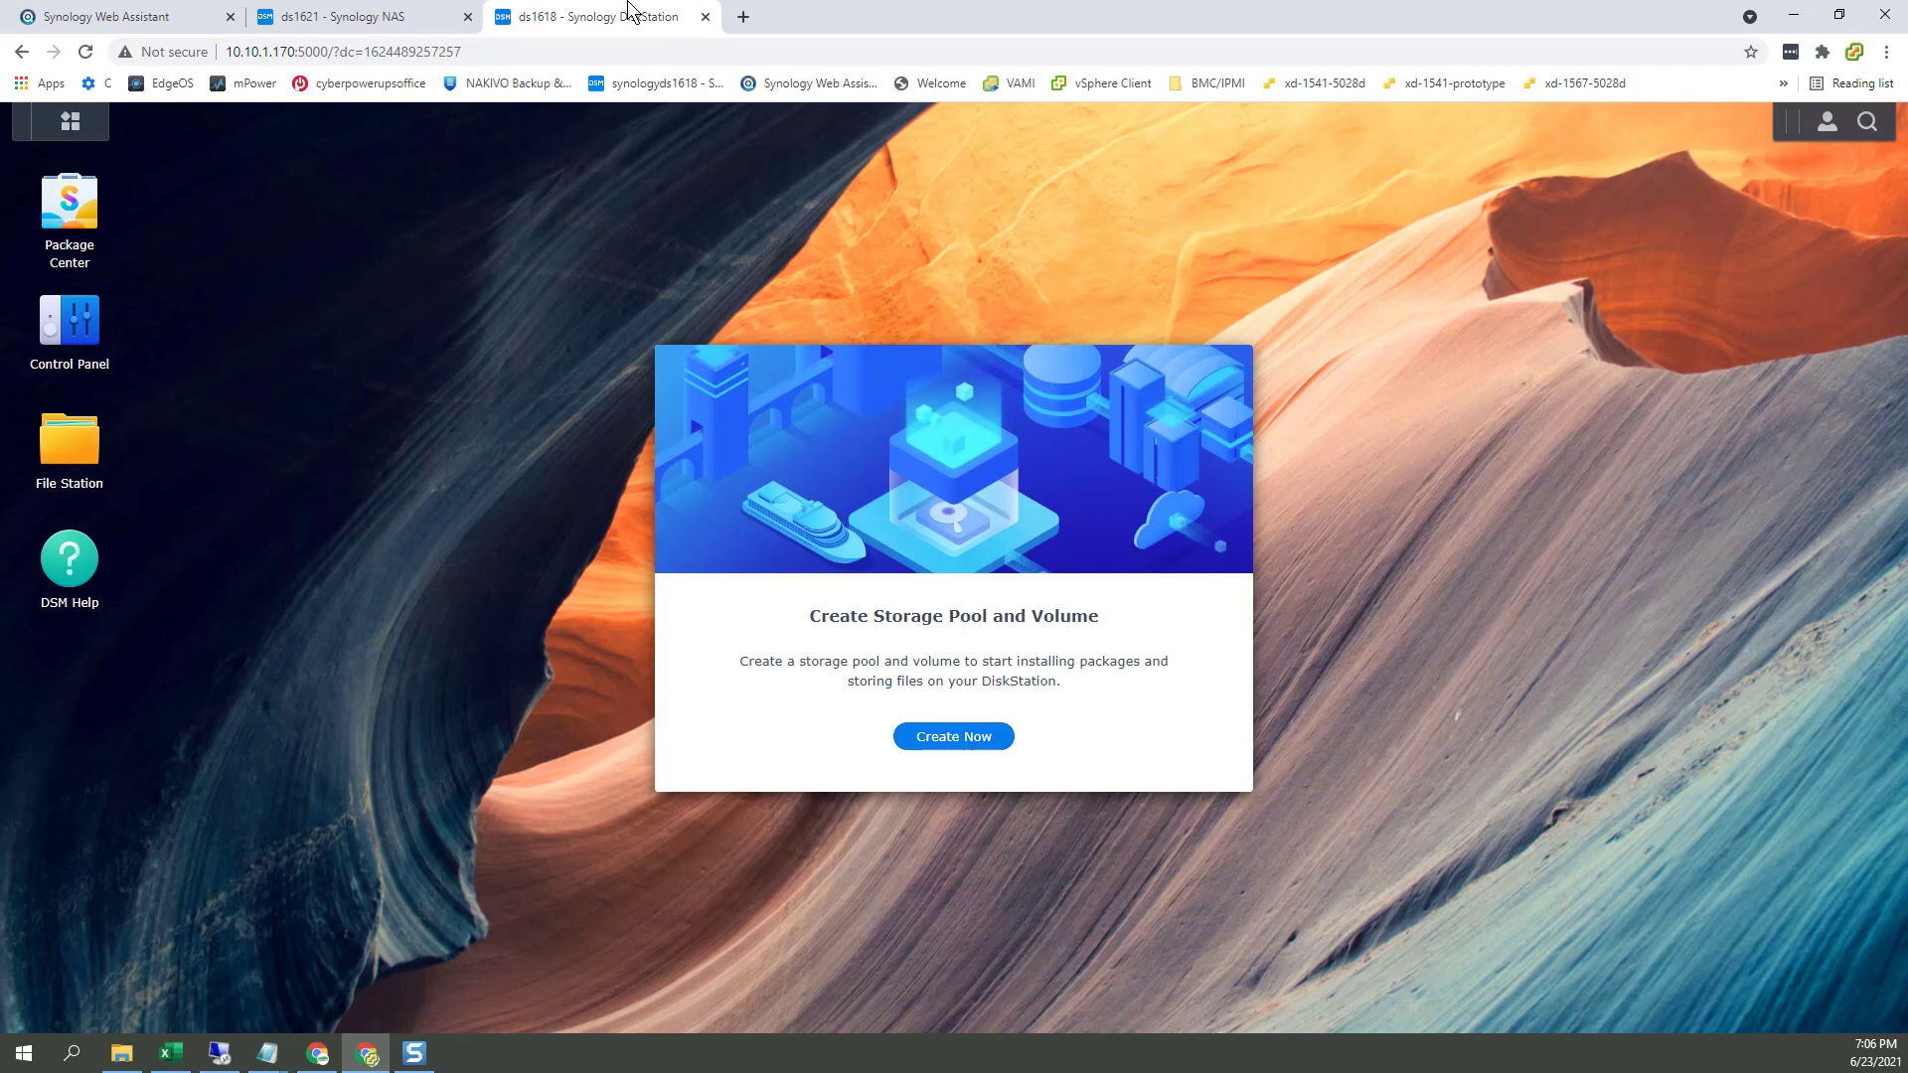
Step: Start the Storage Creation Wizard on ds1618 after a quick look at the ds1621 desktop
{"action": "left_click", "coordinate": [980, 744]}
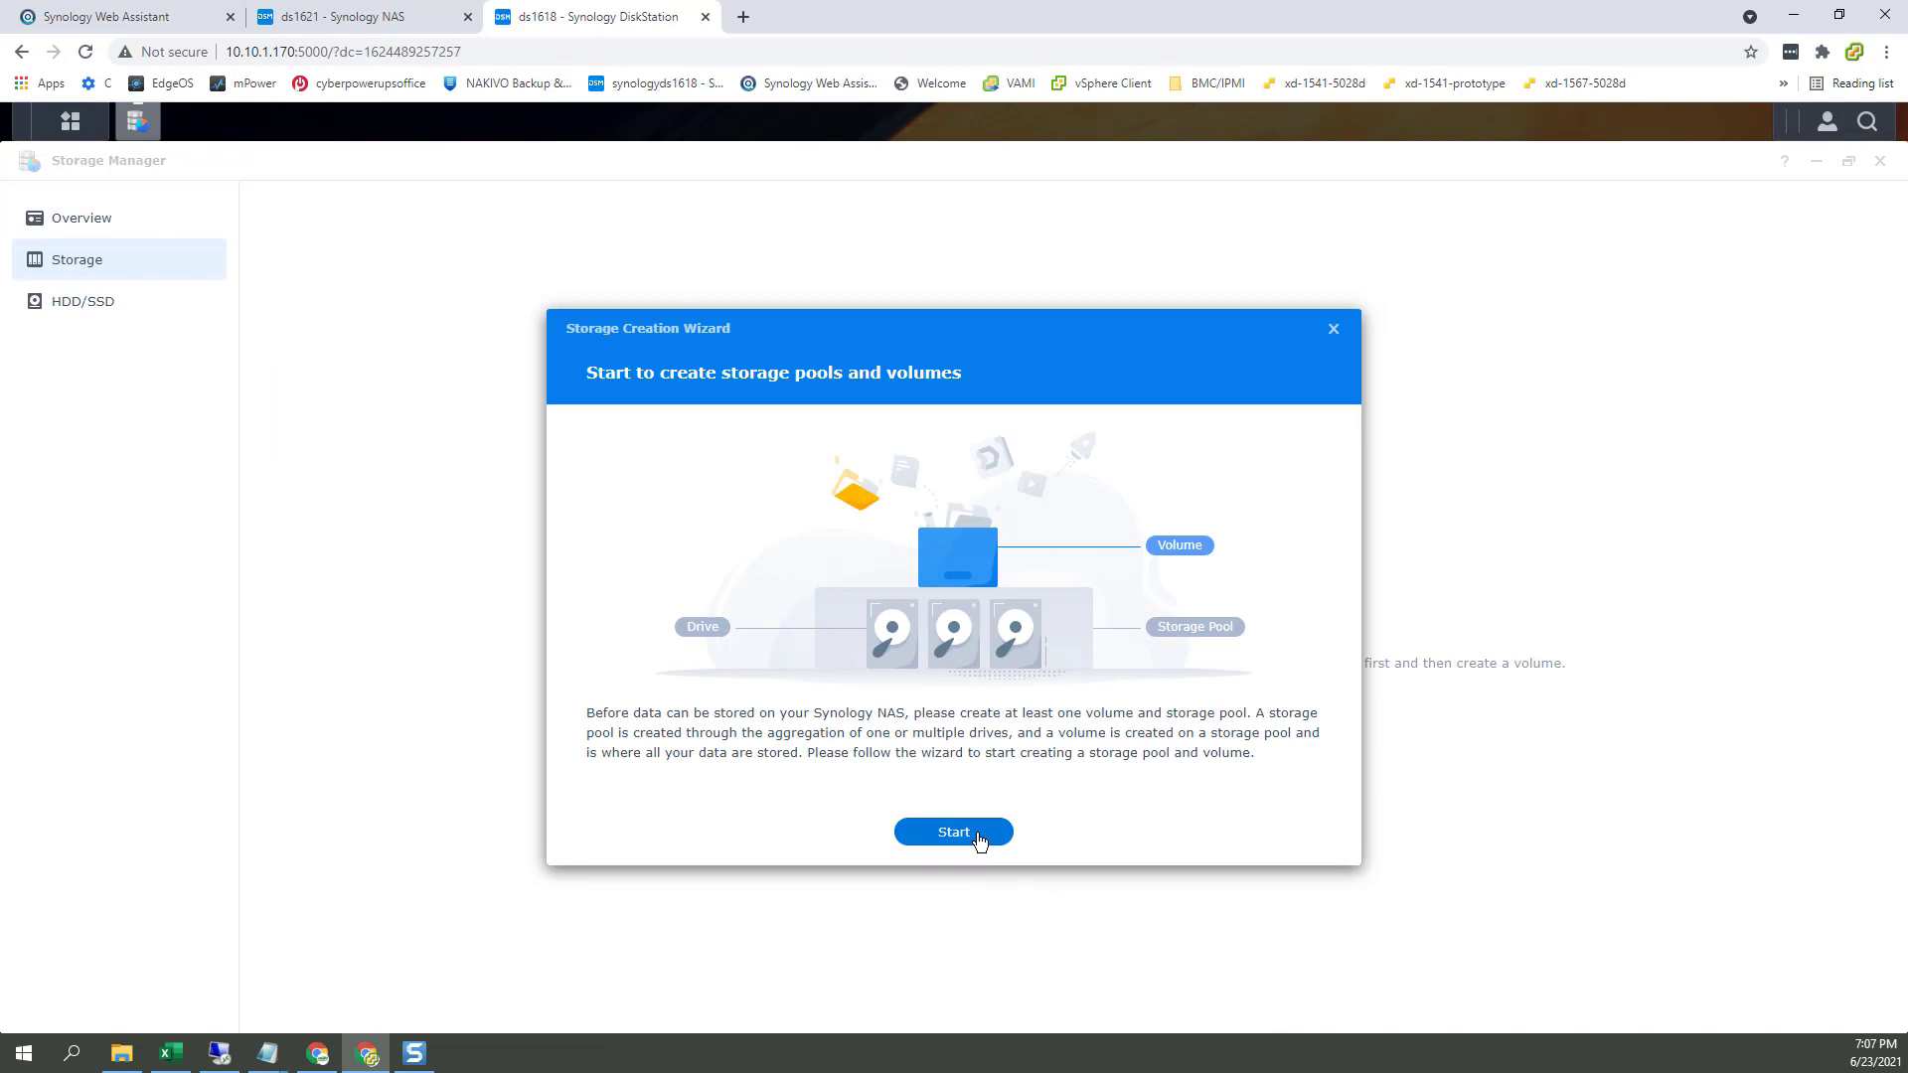
{"action": "left_click", "coordinate": [398, 20]}
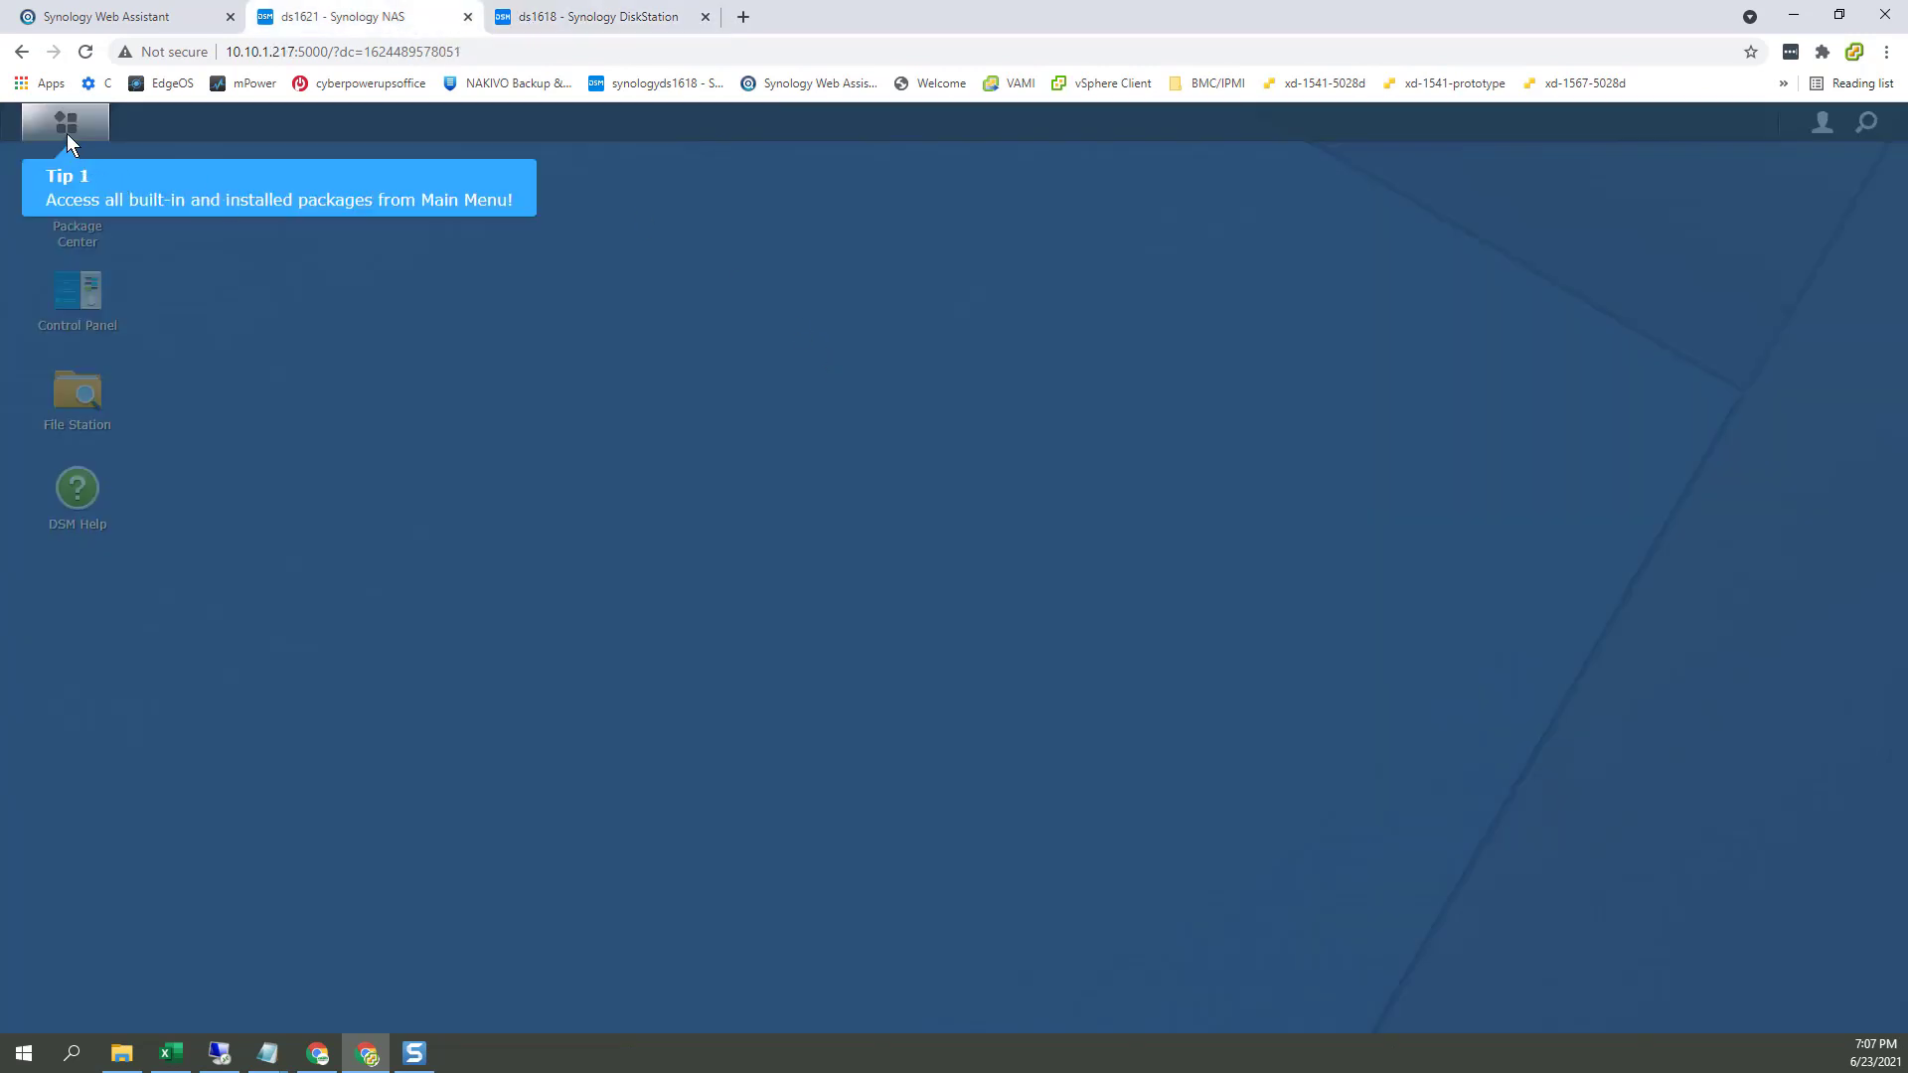
{"action": "left_click", "coordinate": [614, 28]}
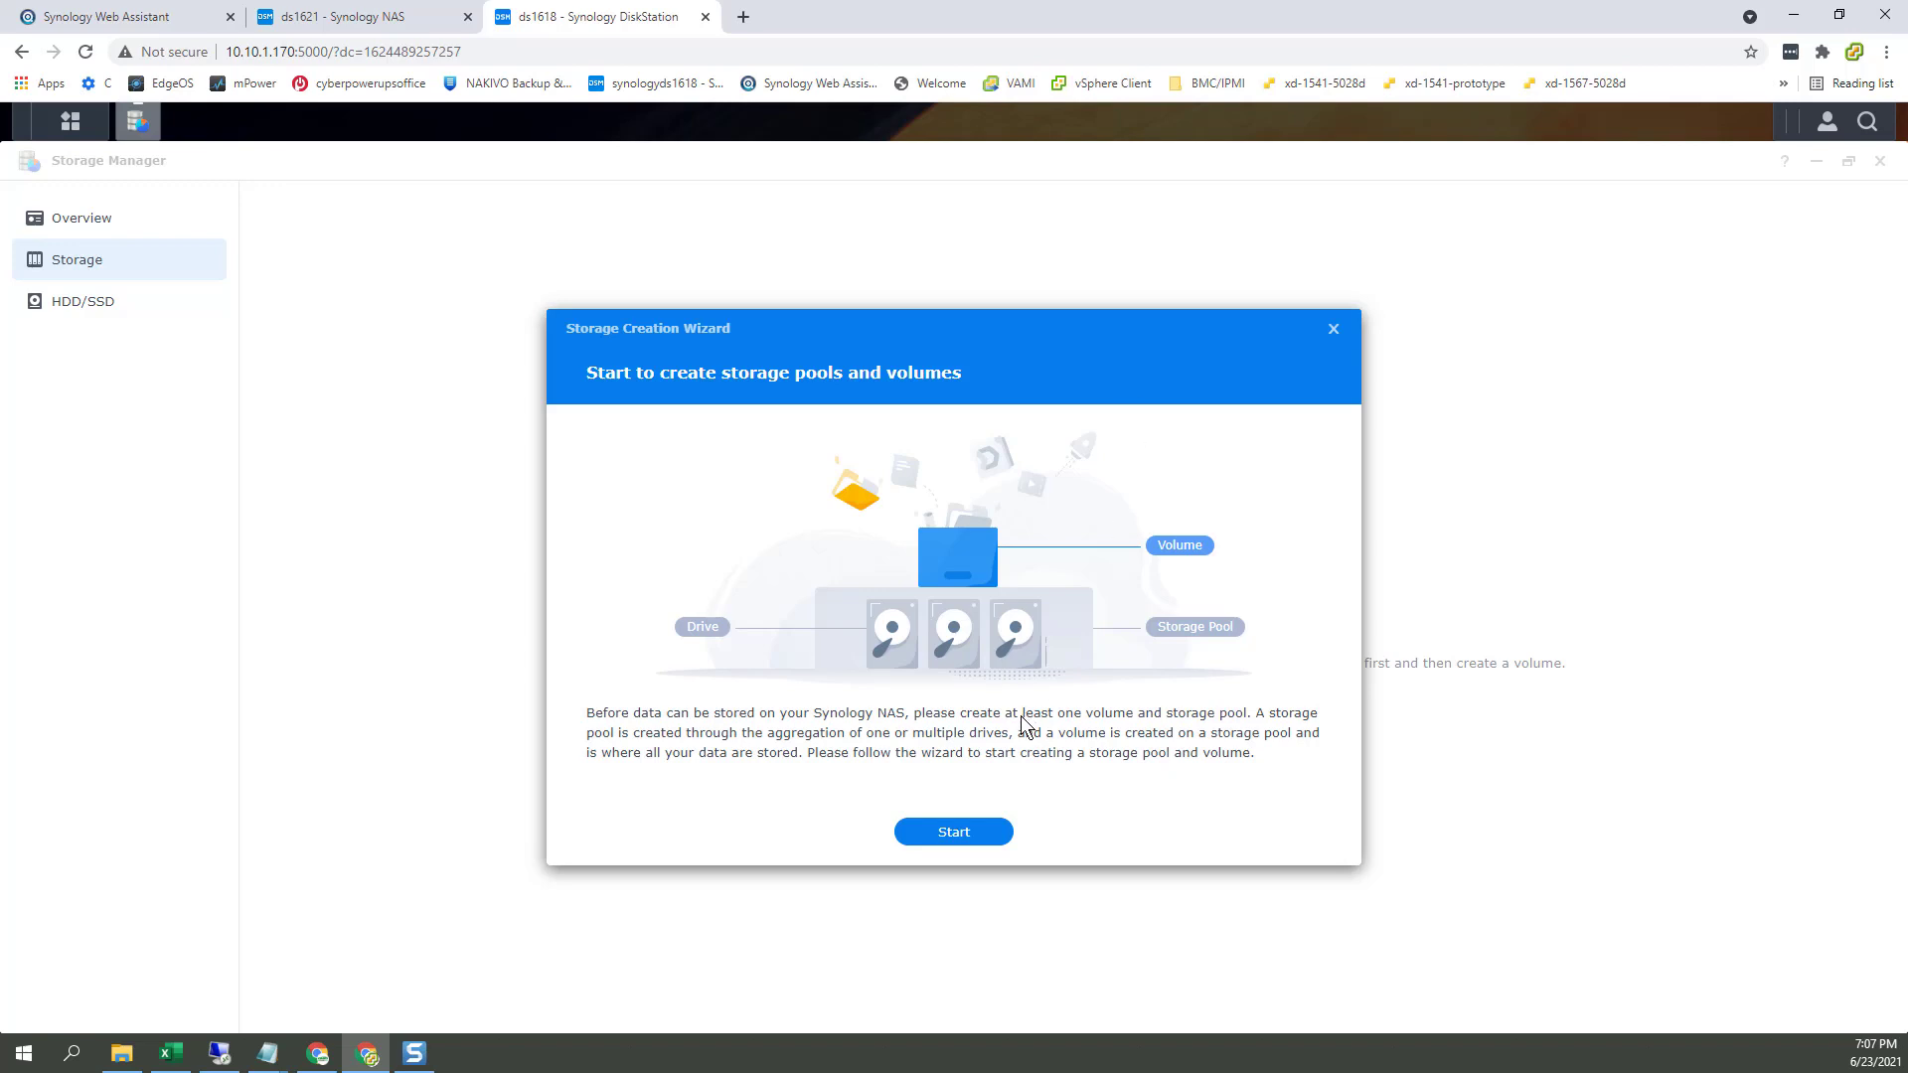
{"action": "left_click", "coordinate": [984, 830]}
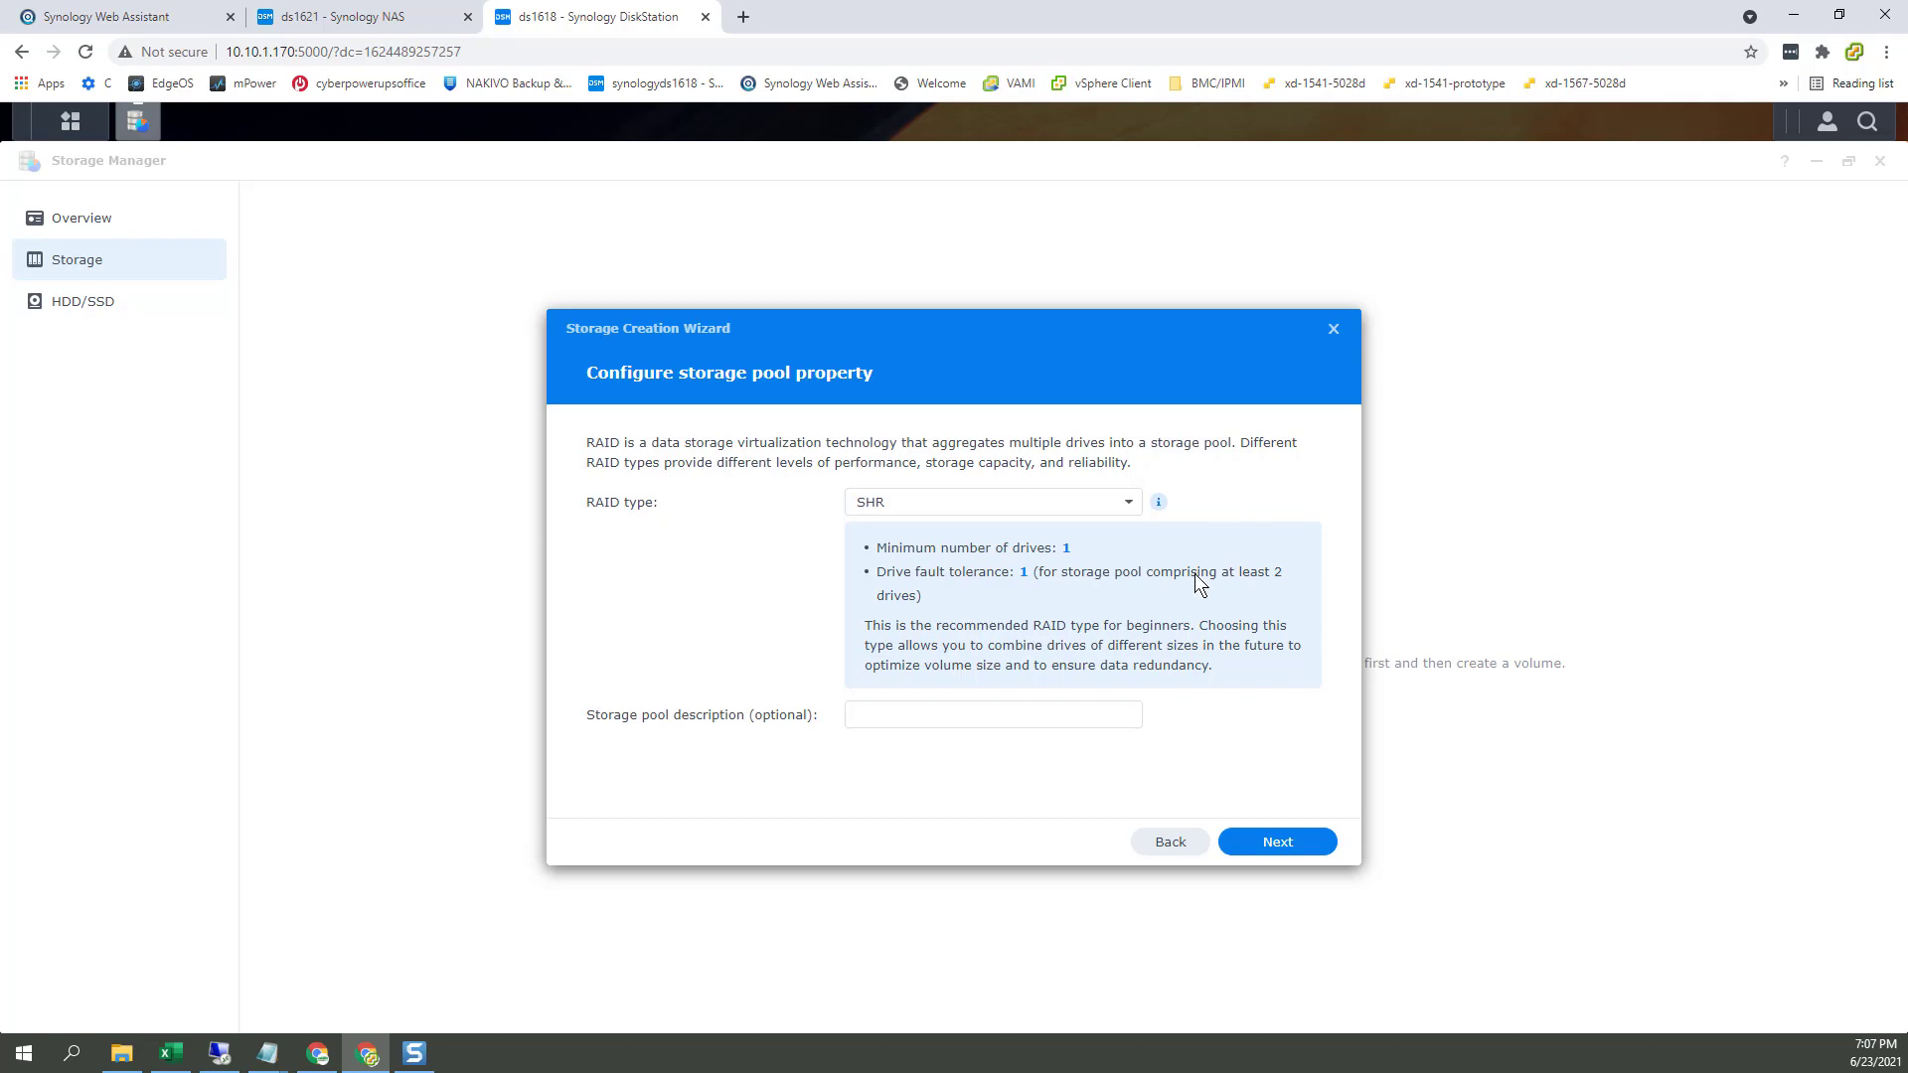
Step: Keep RAID type SHR, describe the pool as 'SHR-pool', and select all three drives
{"action": "left_click", "coordinate": [1132, 505]}
{"action": "left_click", "coordinate": [1291, 479]}
{"action": "left_click", "coordinate": [947, 714]}
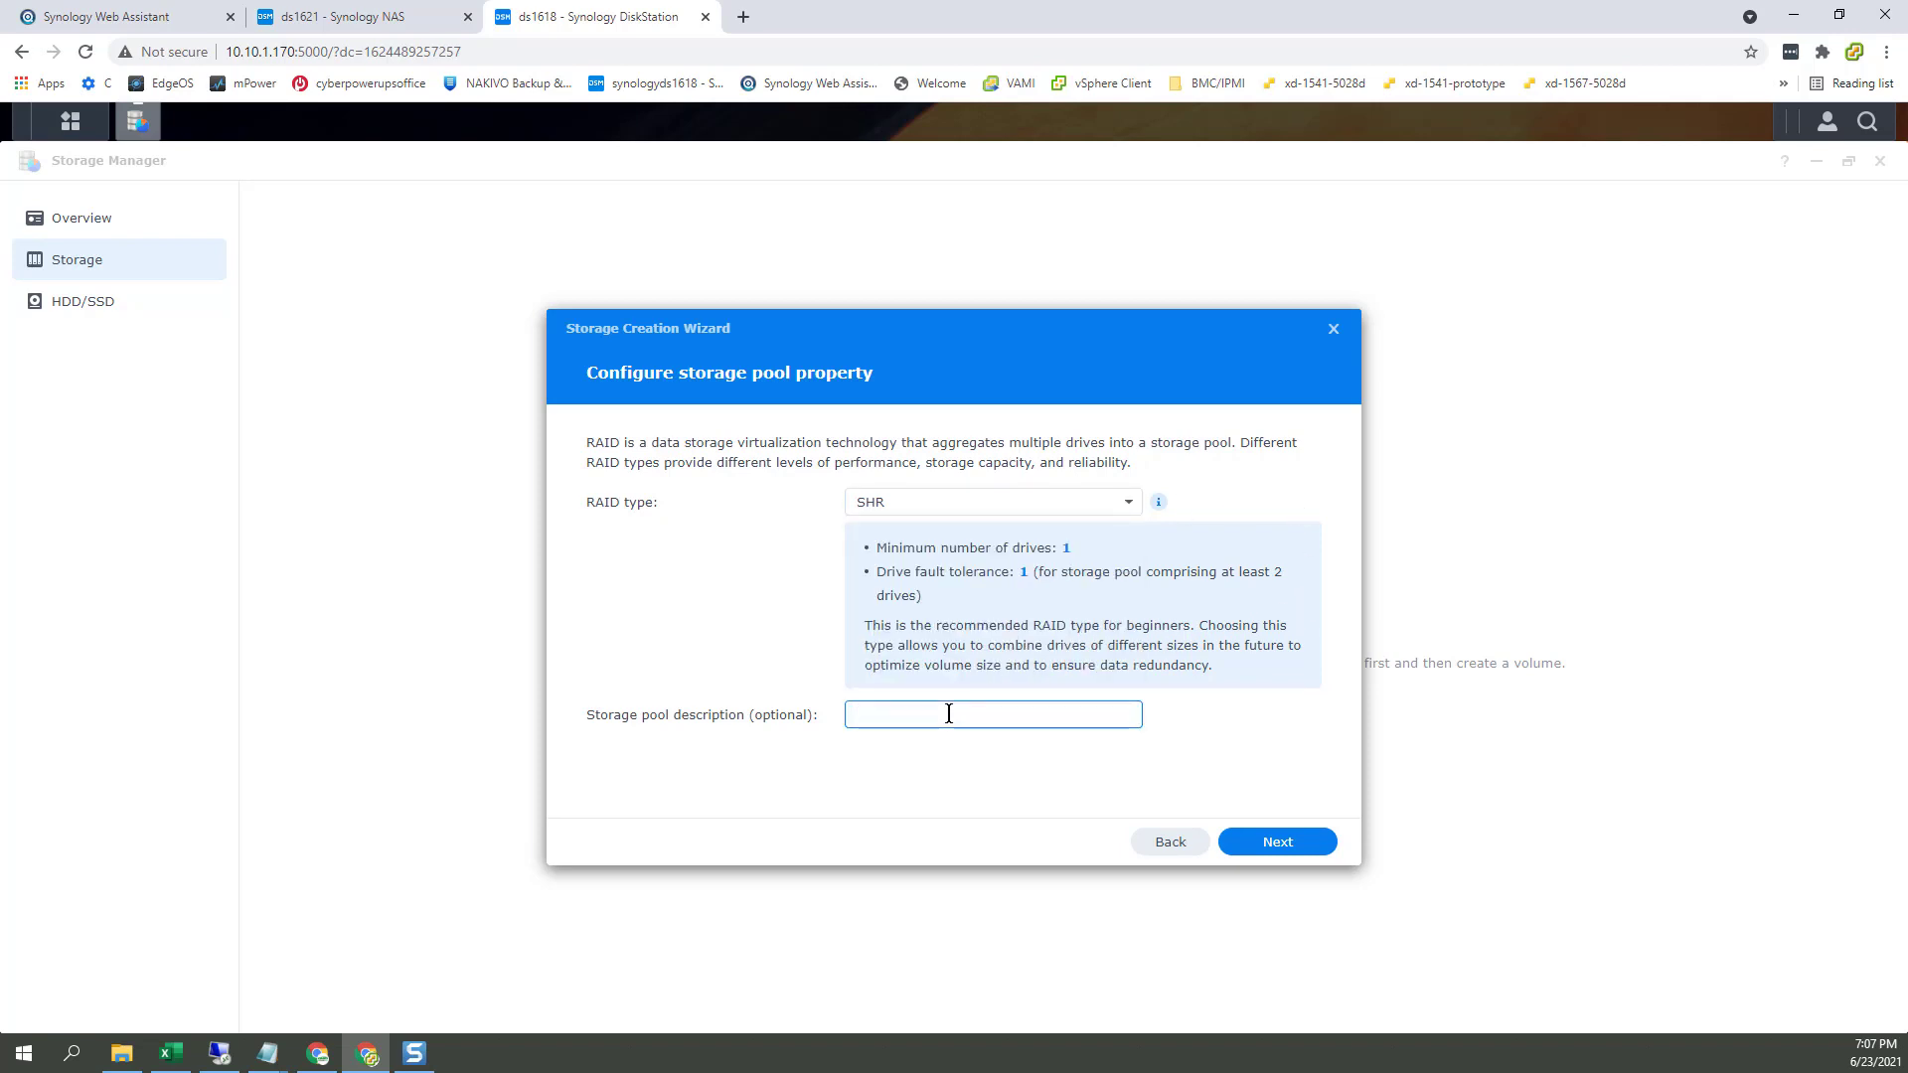
{"action": "type", "text": "SHRpool"}
{"action": "left_click", "coordinate": [1287, 843]}
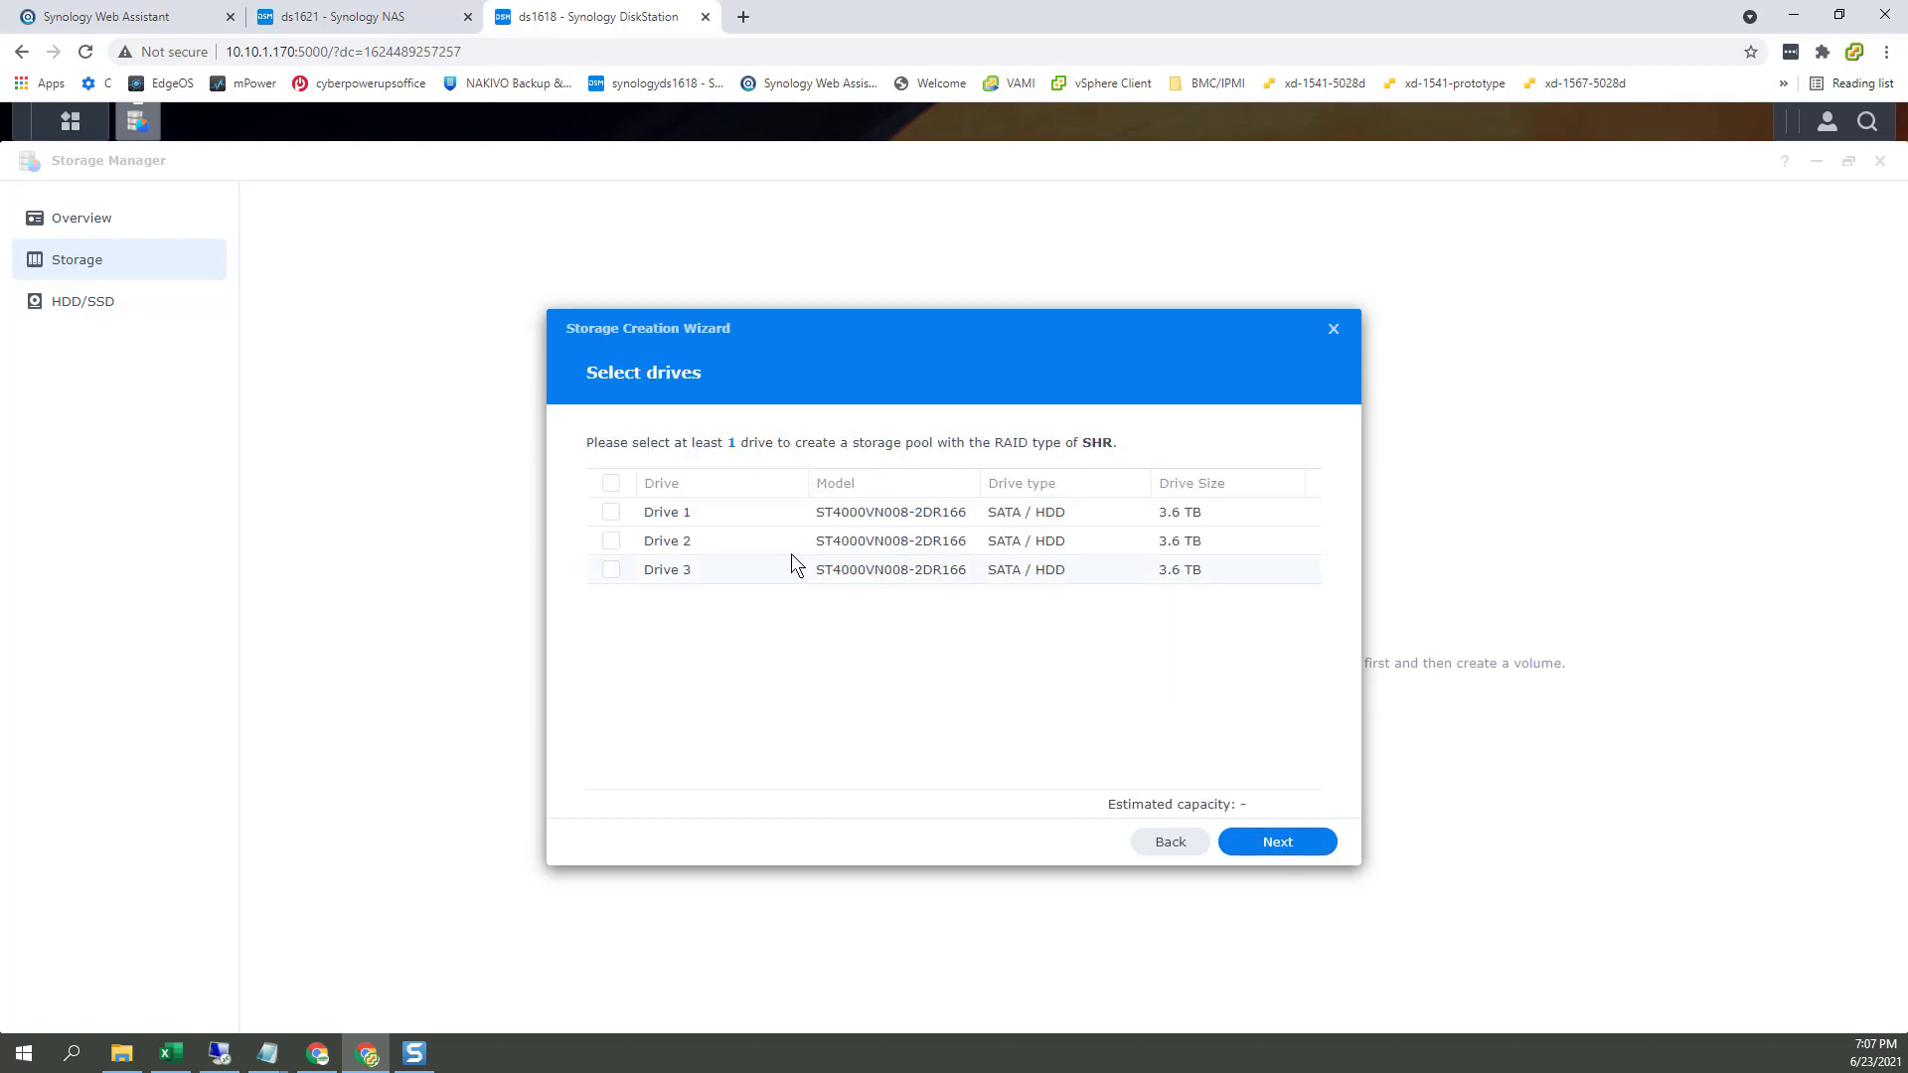
{"action": "left_click", "coordinate": [613, 485]}
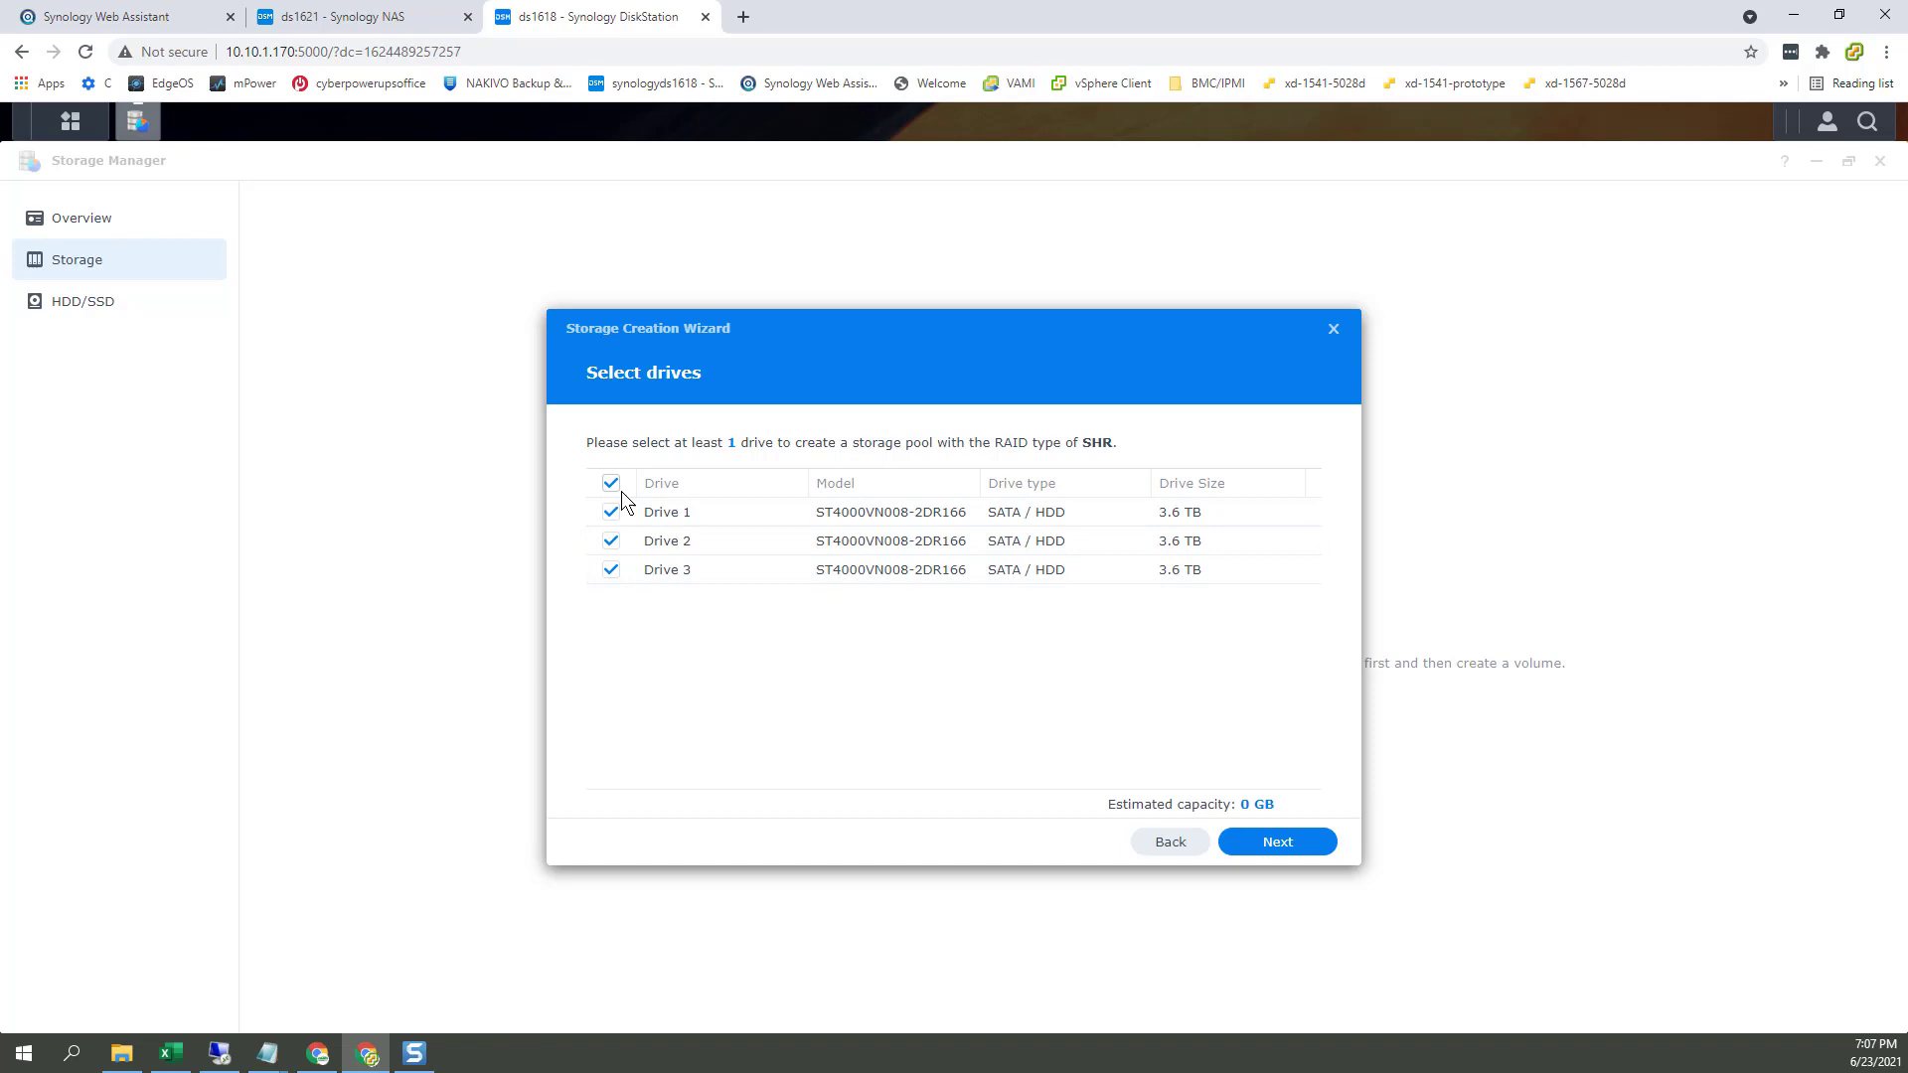
{"action": "left_click", "coordinate": [1306, 854]}
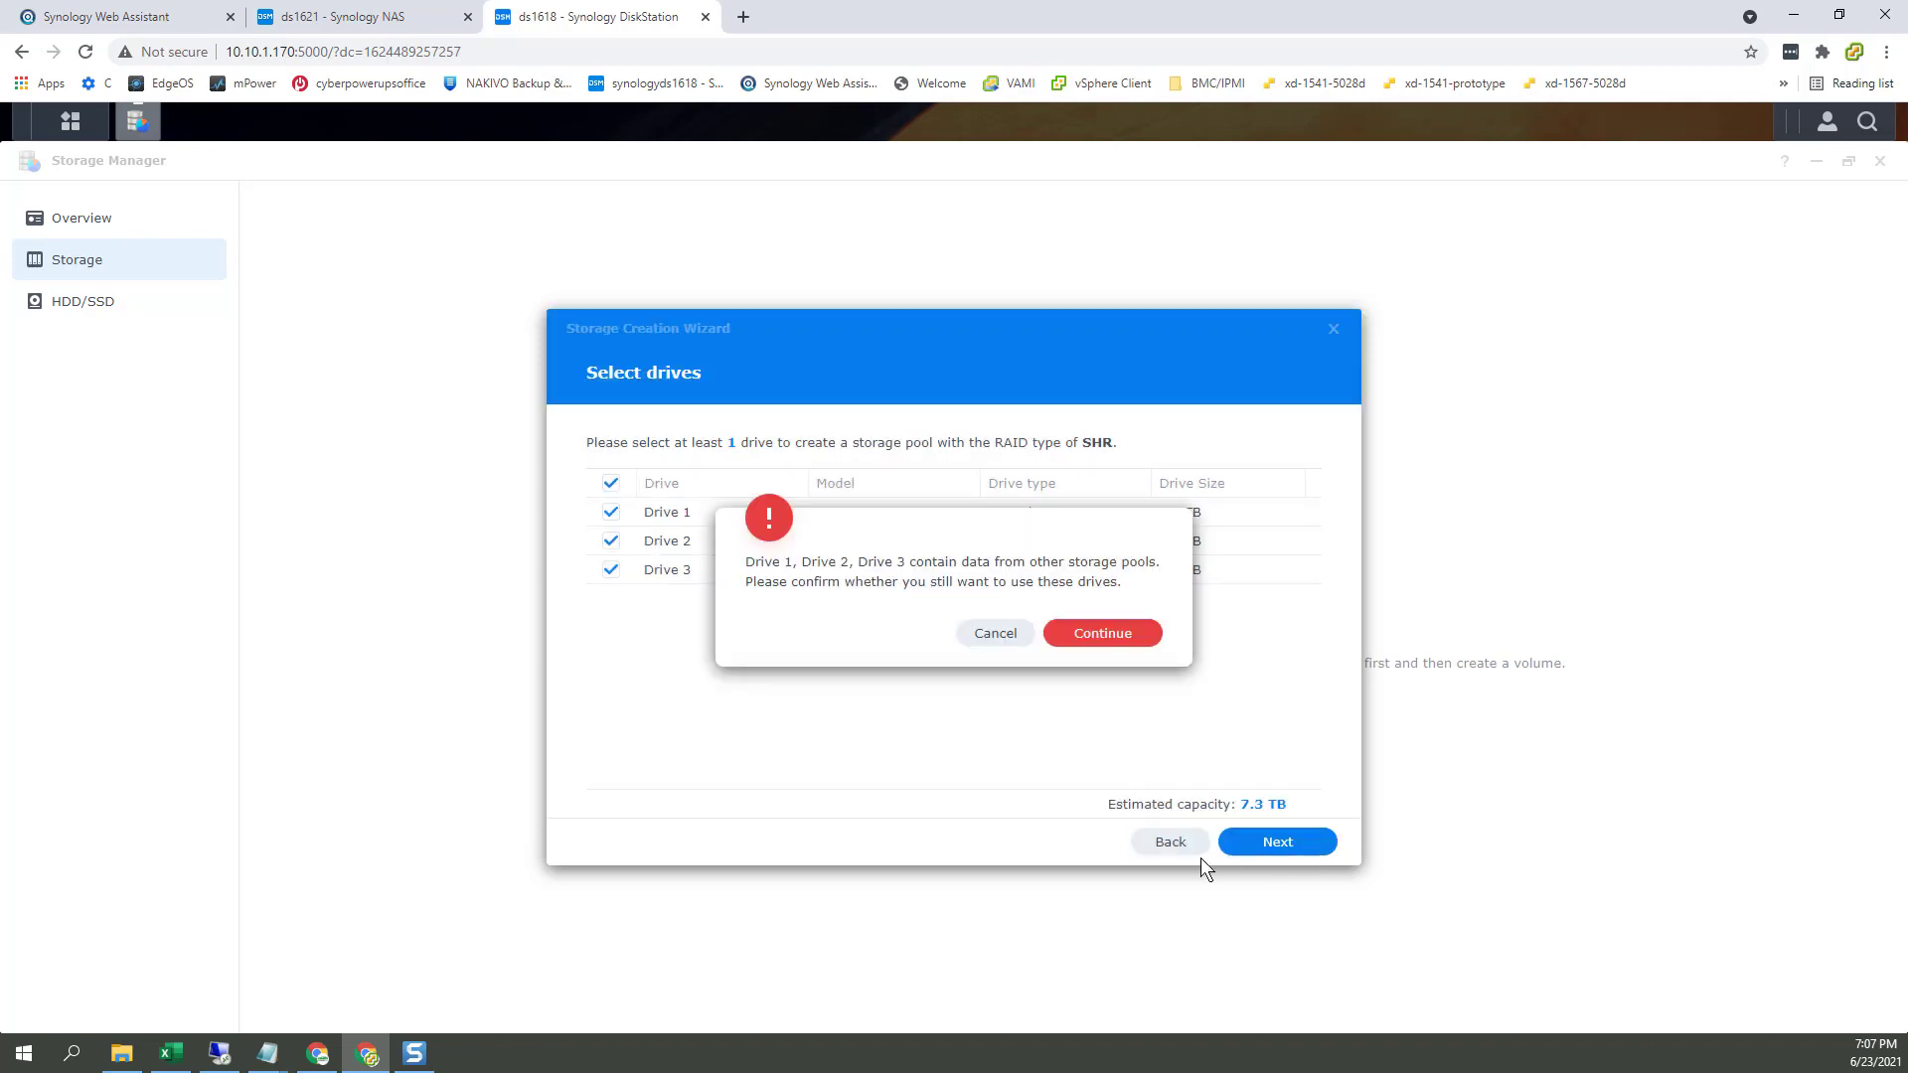
Step: On ds1621, dismiss the welcome tips and launch Storage Manager
{"action": "left_click", "coordinate": [378, 22]}
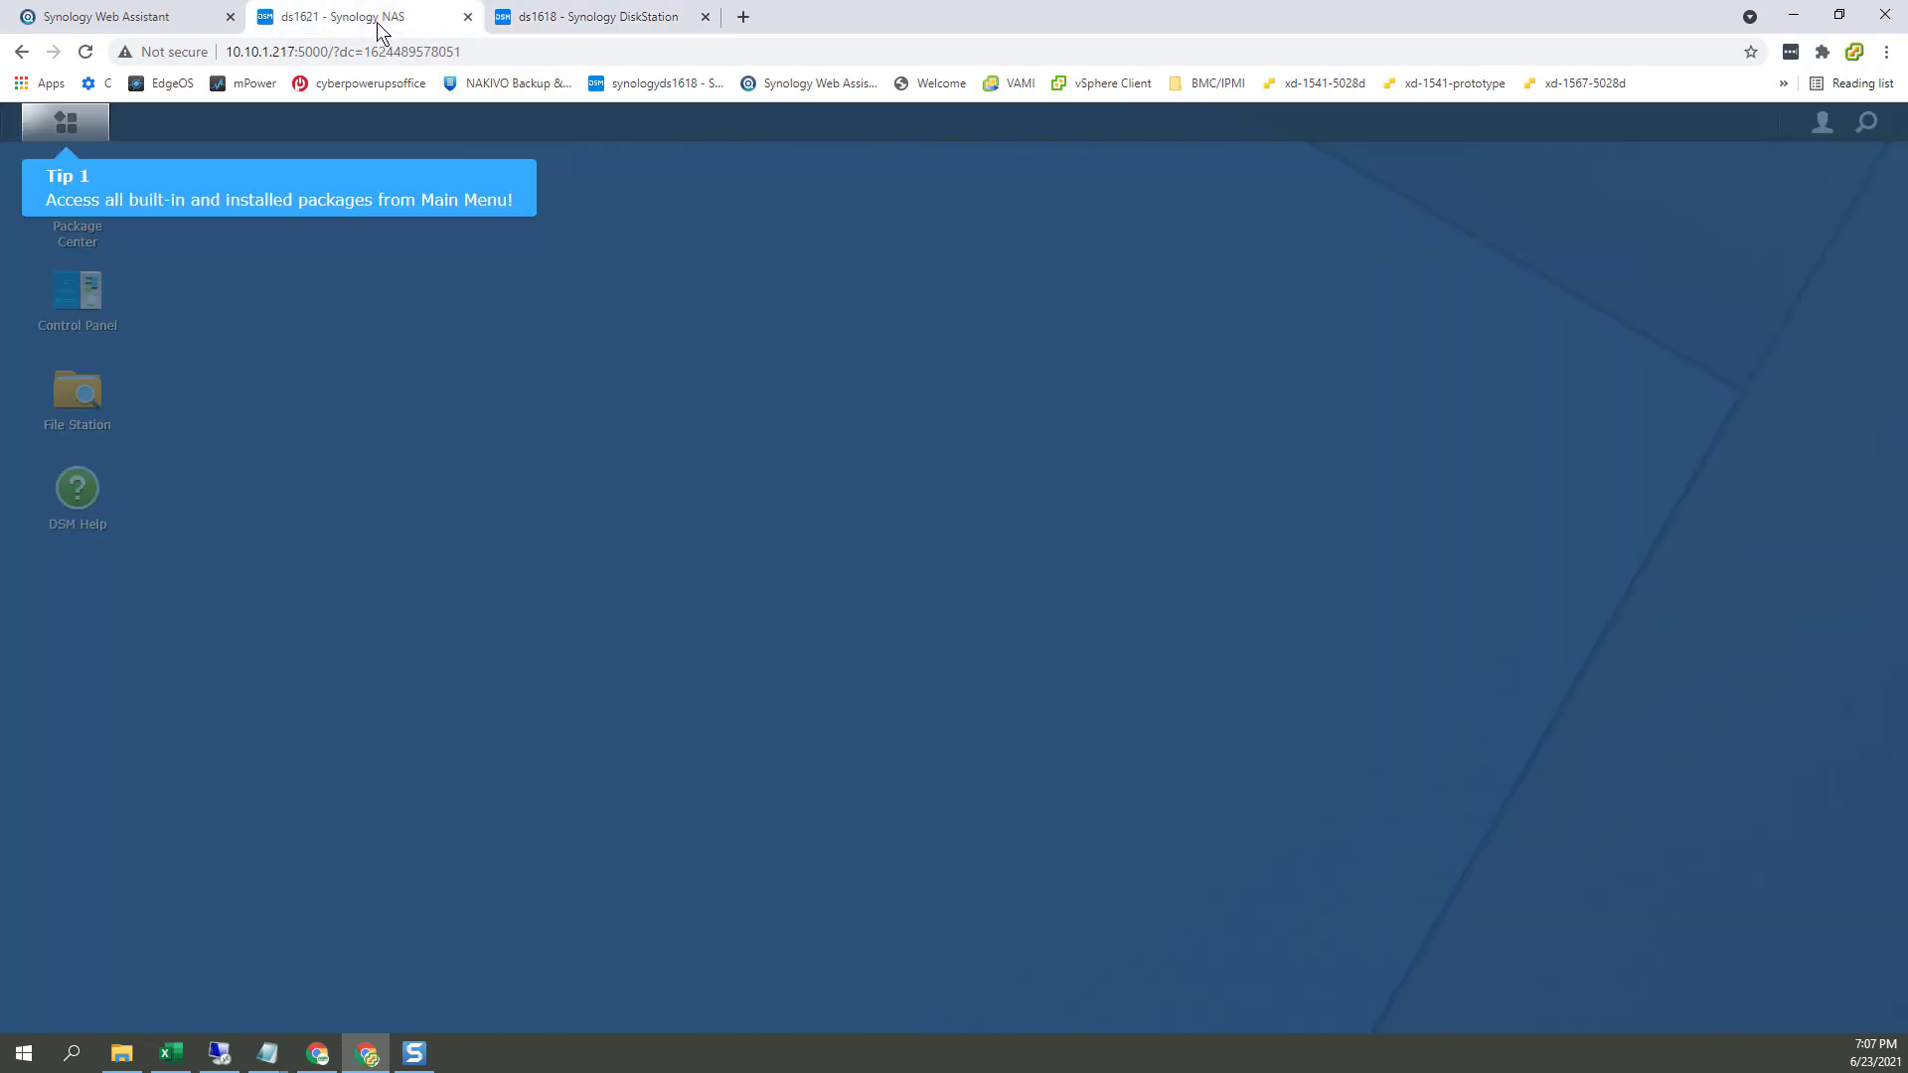
{"action": "left_click", "coordinate": [87, 130]}
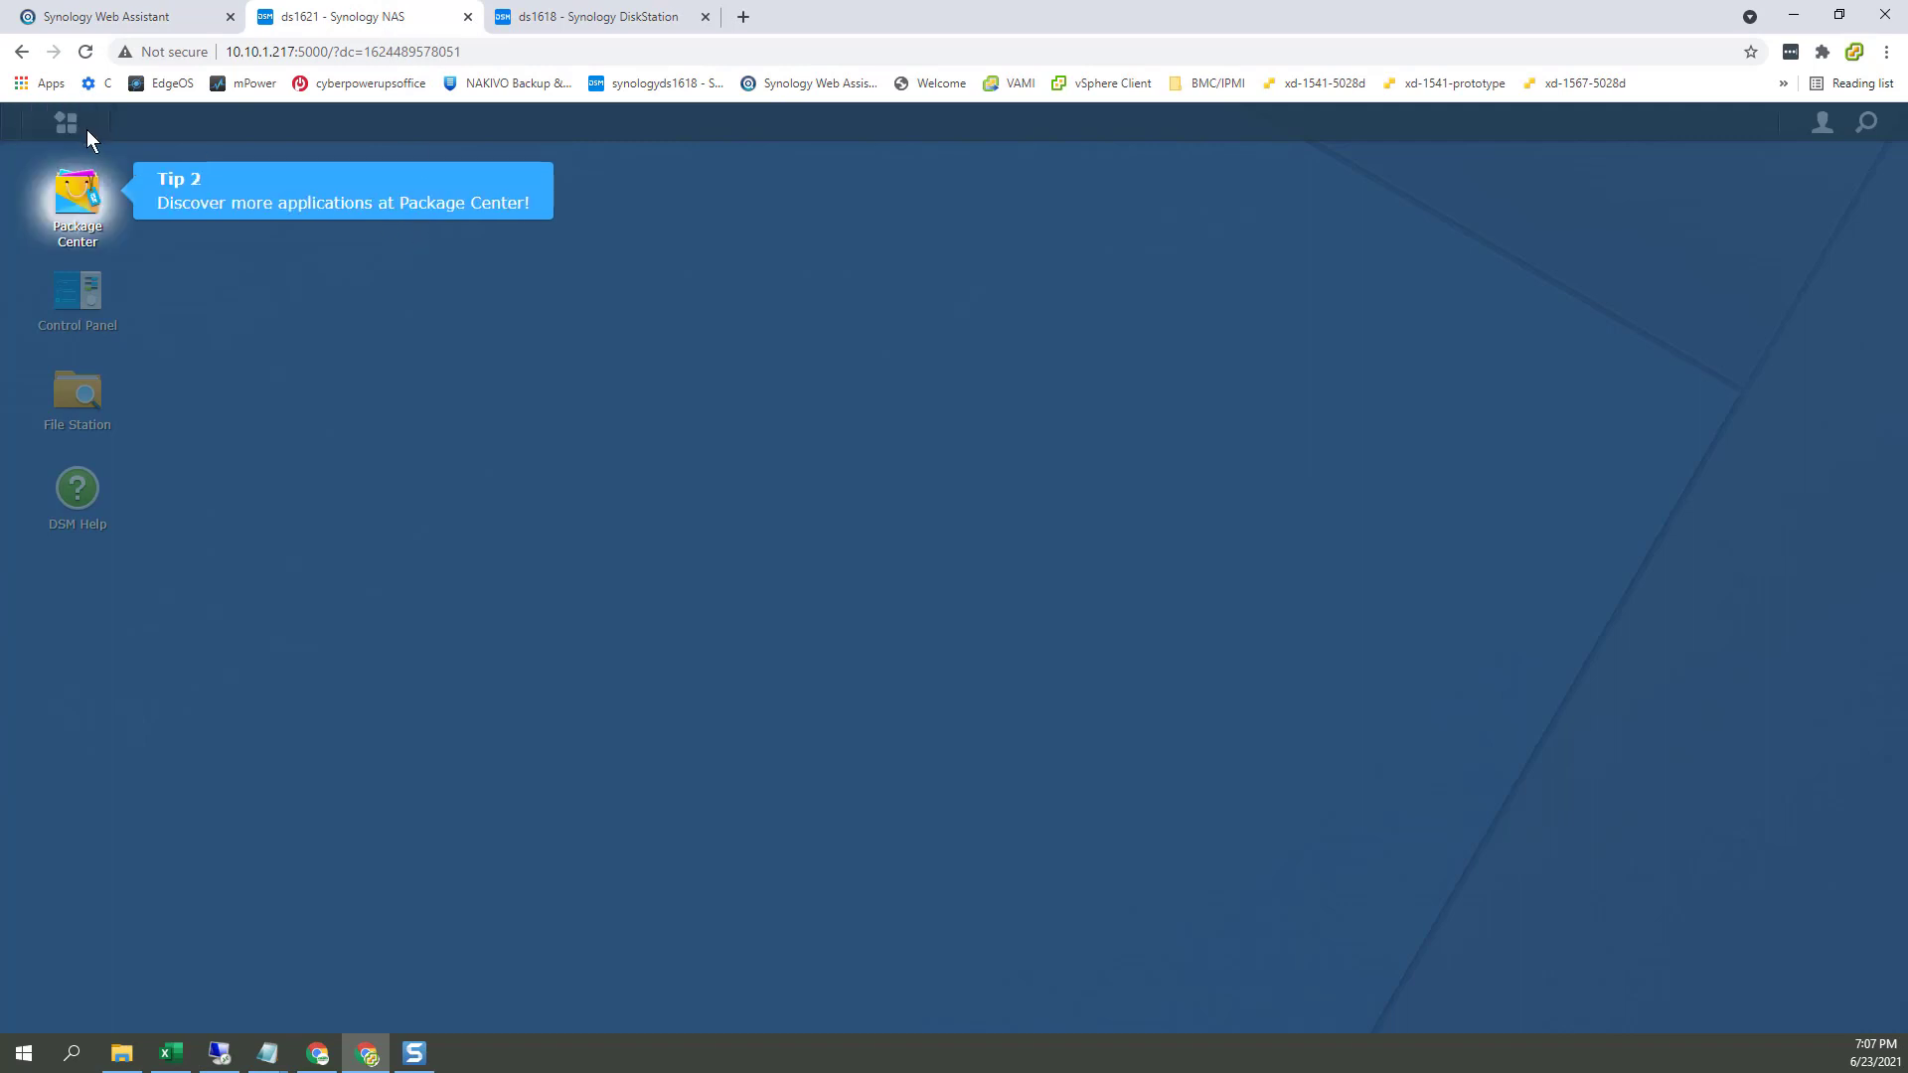
{"action": "left_click", "coordinate": [74, 198]}
{"action": "left_click", "coordinate": [76, 284]}
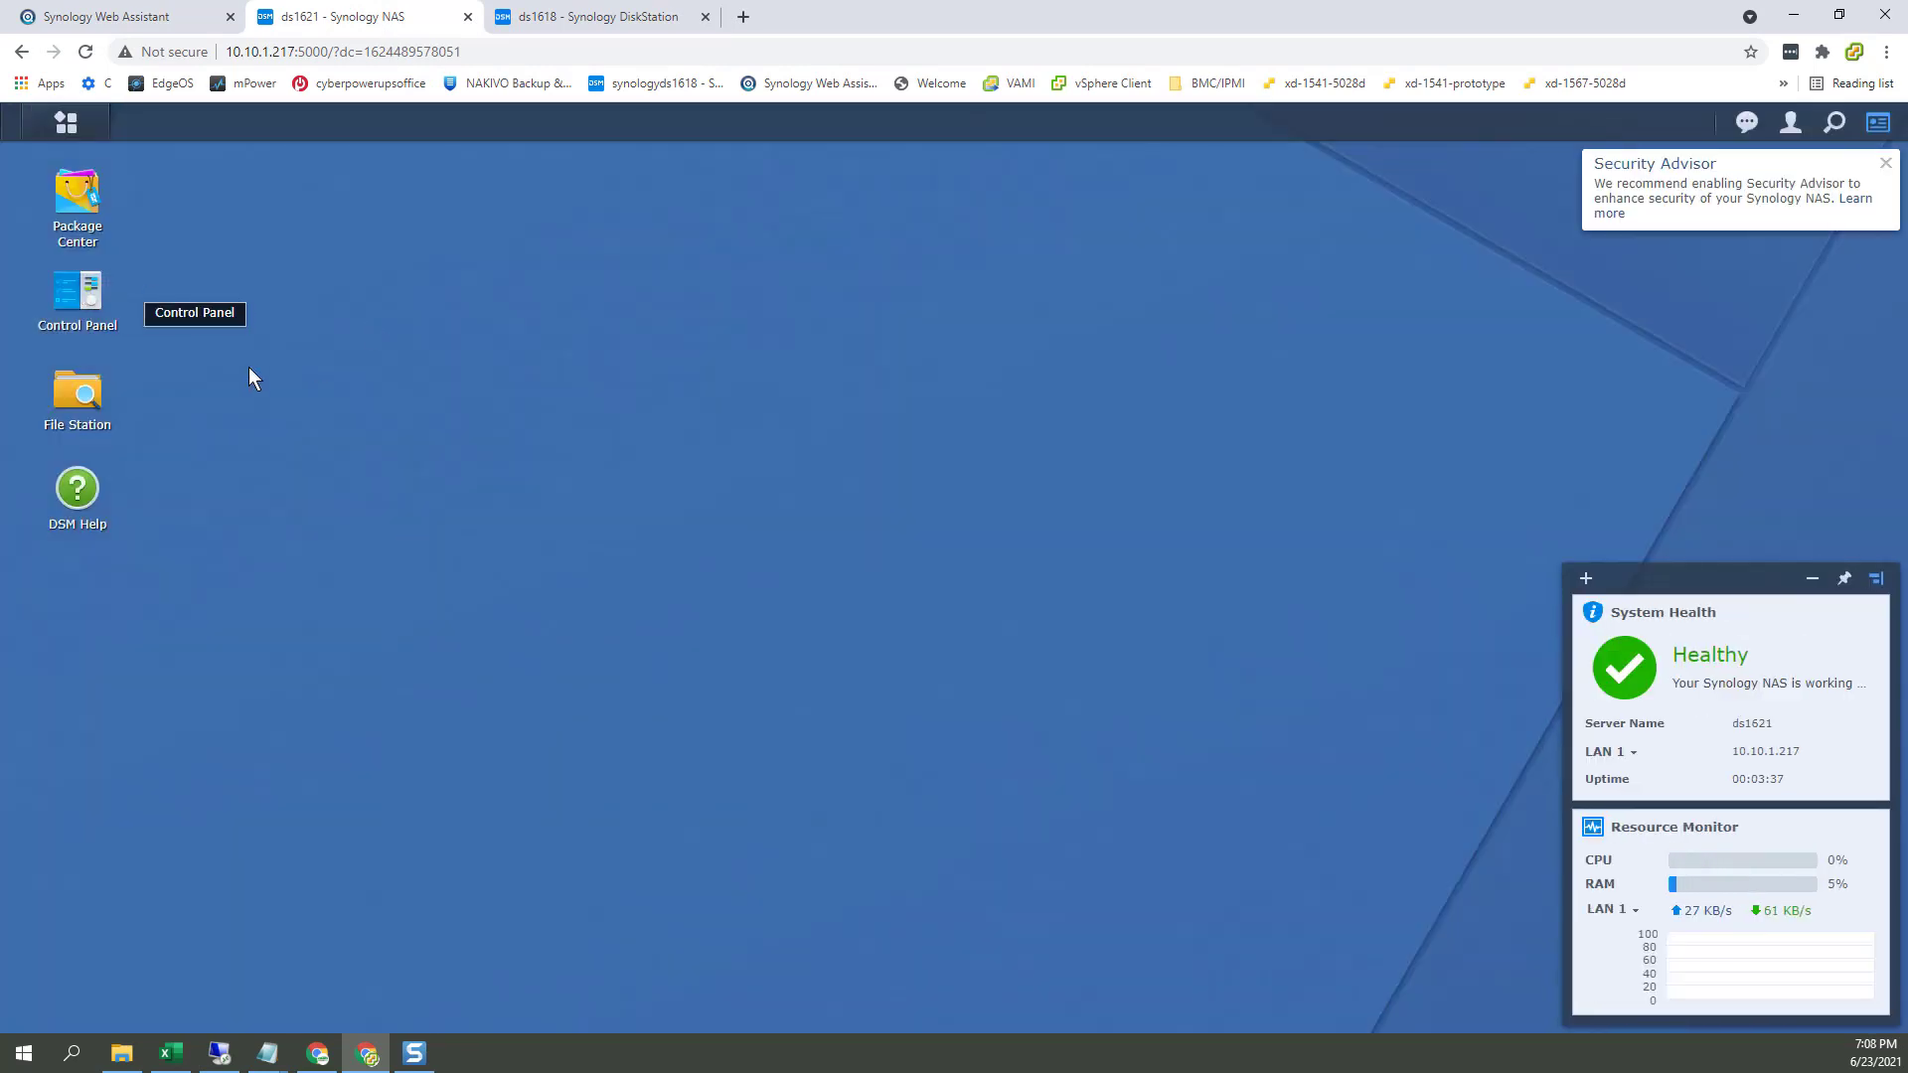
{"action": "left_click", "coordinate": [65, 127]}
{"action": "left_click", "coordinate": [87, 417]}
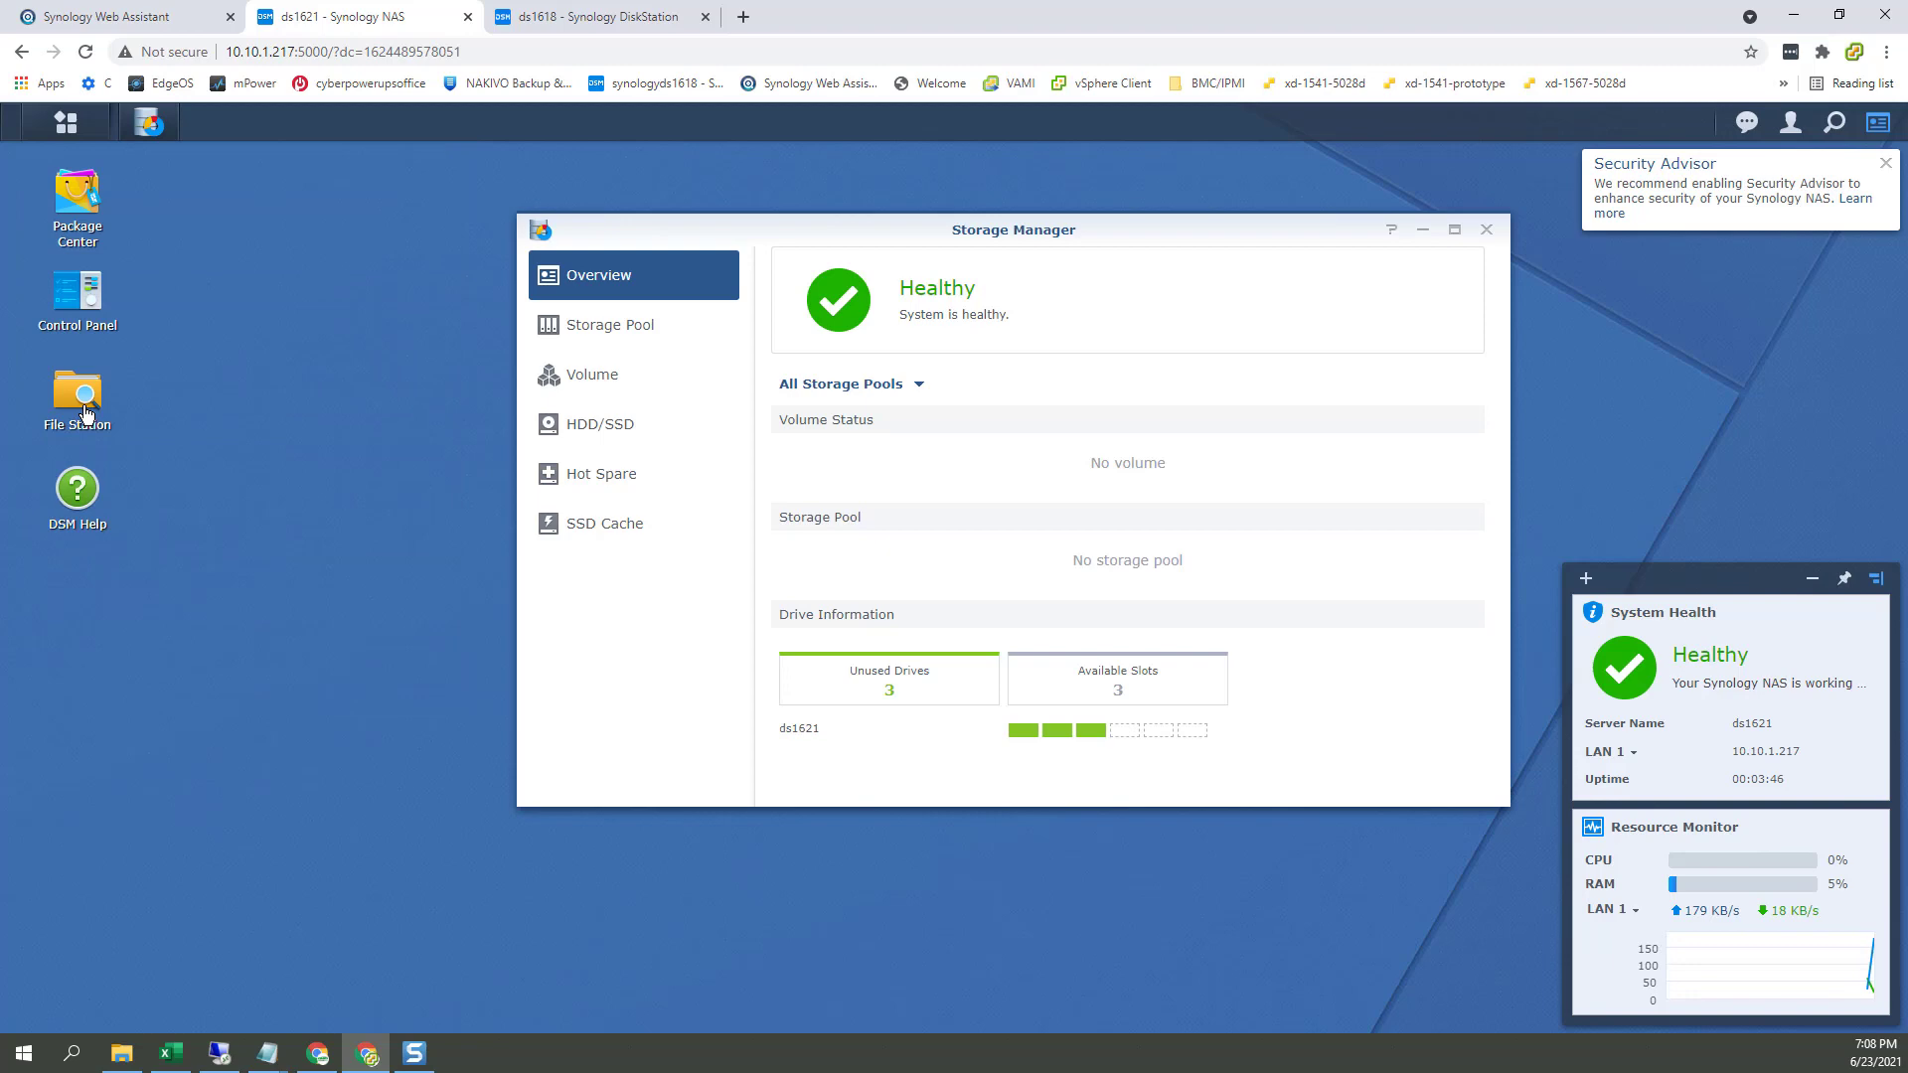
Step: Start a new storage pool, comparing the pool types and their RAID 5 options
{"action": "left_click", "coordinate": [630, 328]}
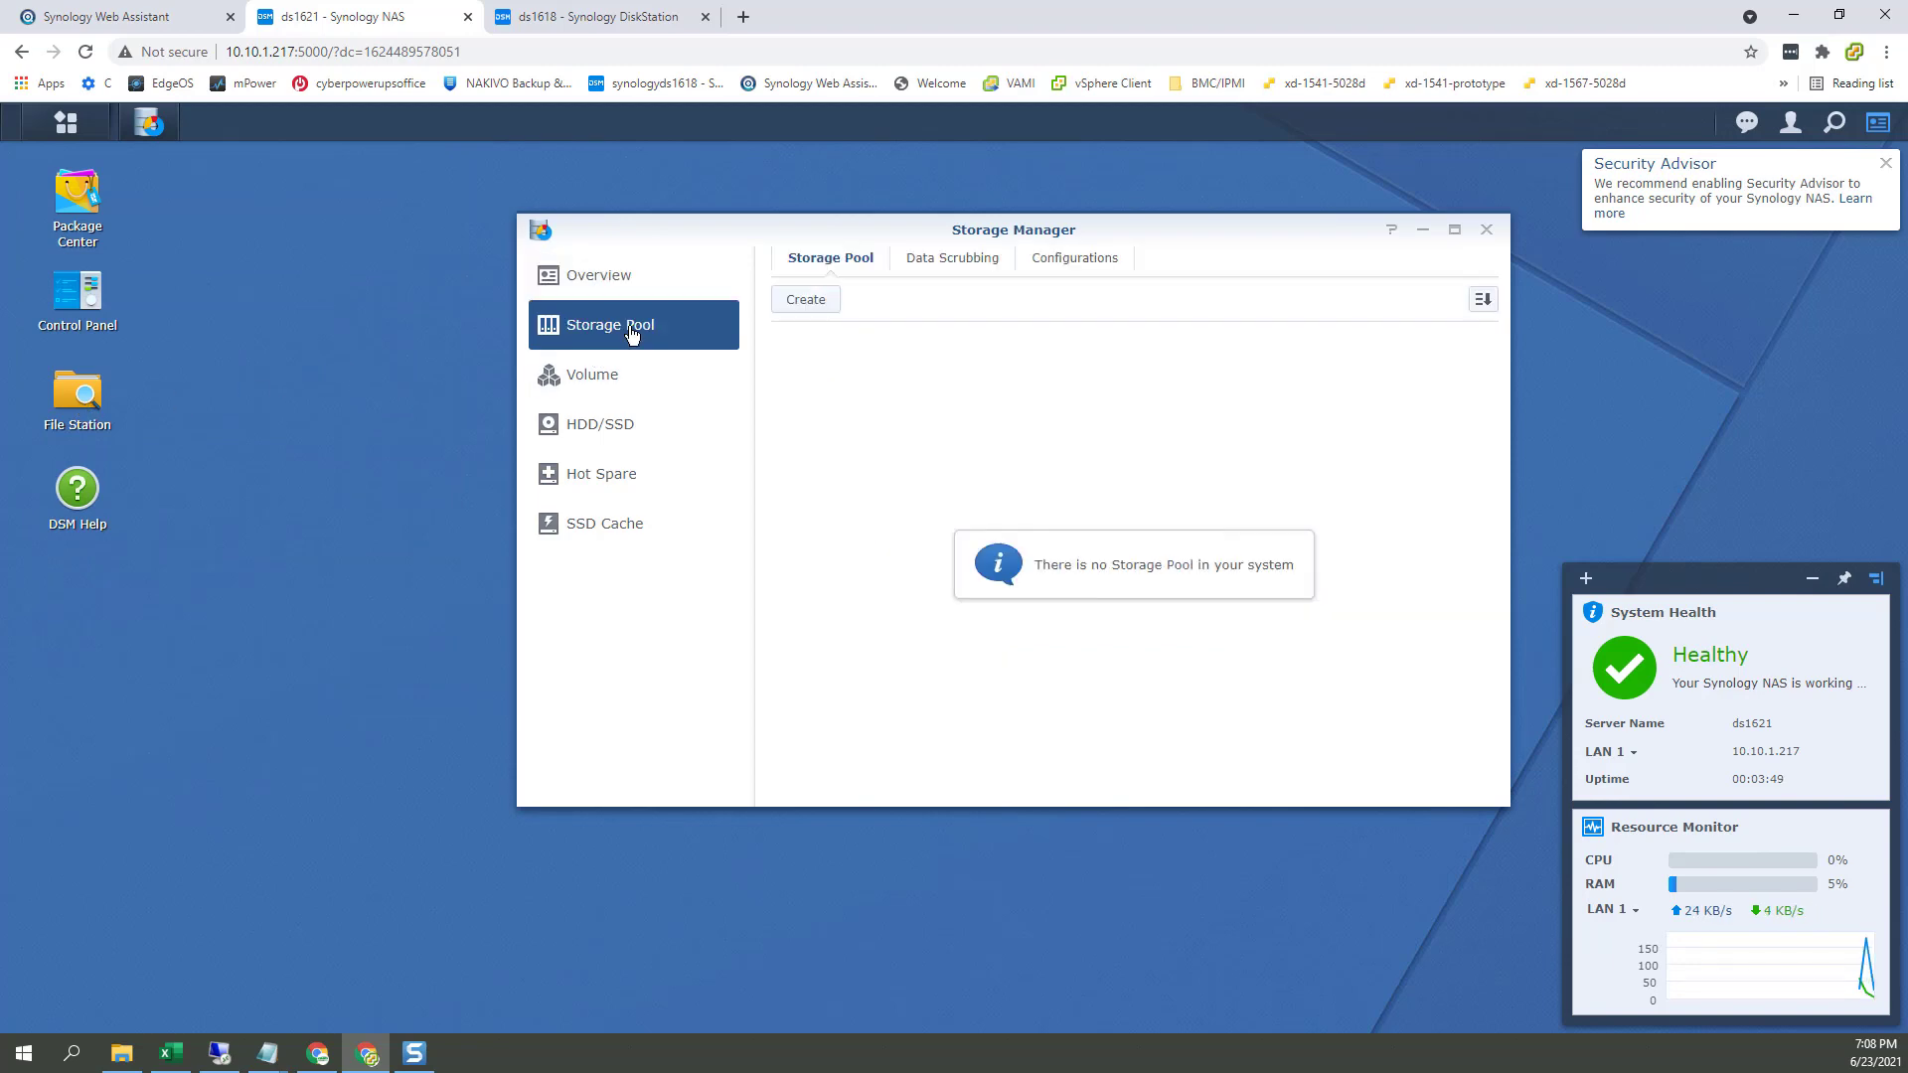
{"action": "left_click", "coordinate": [813, 304]}
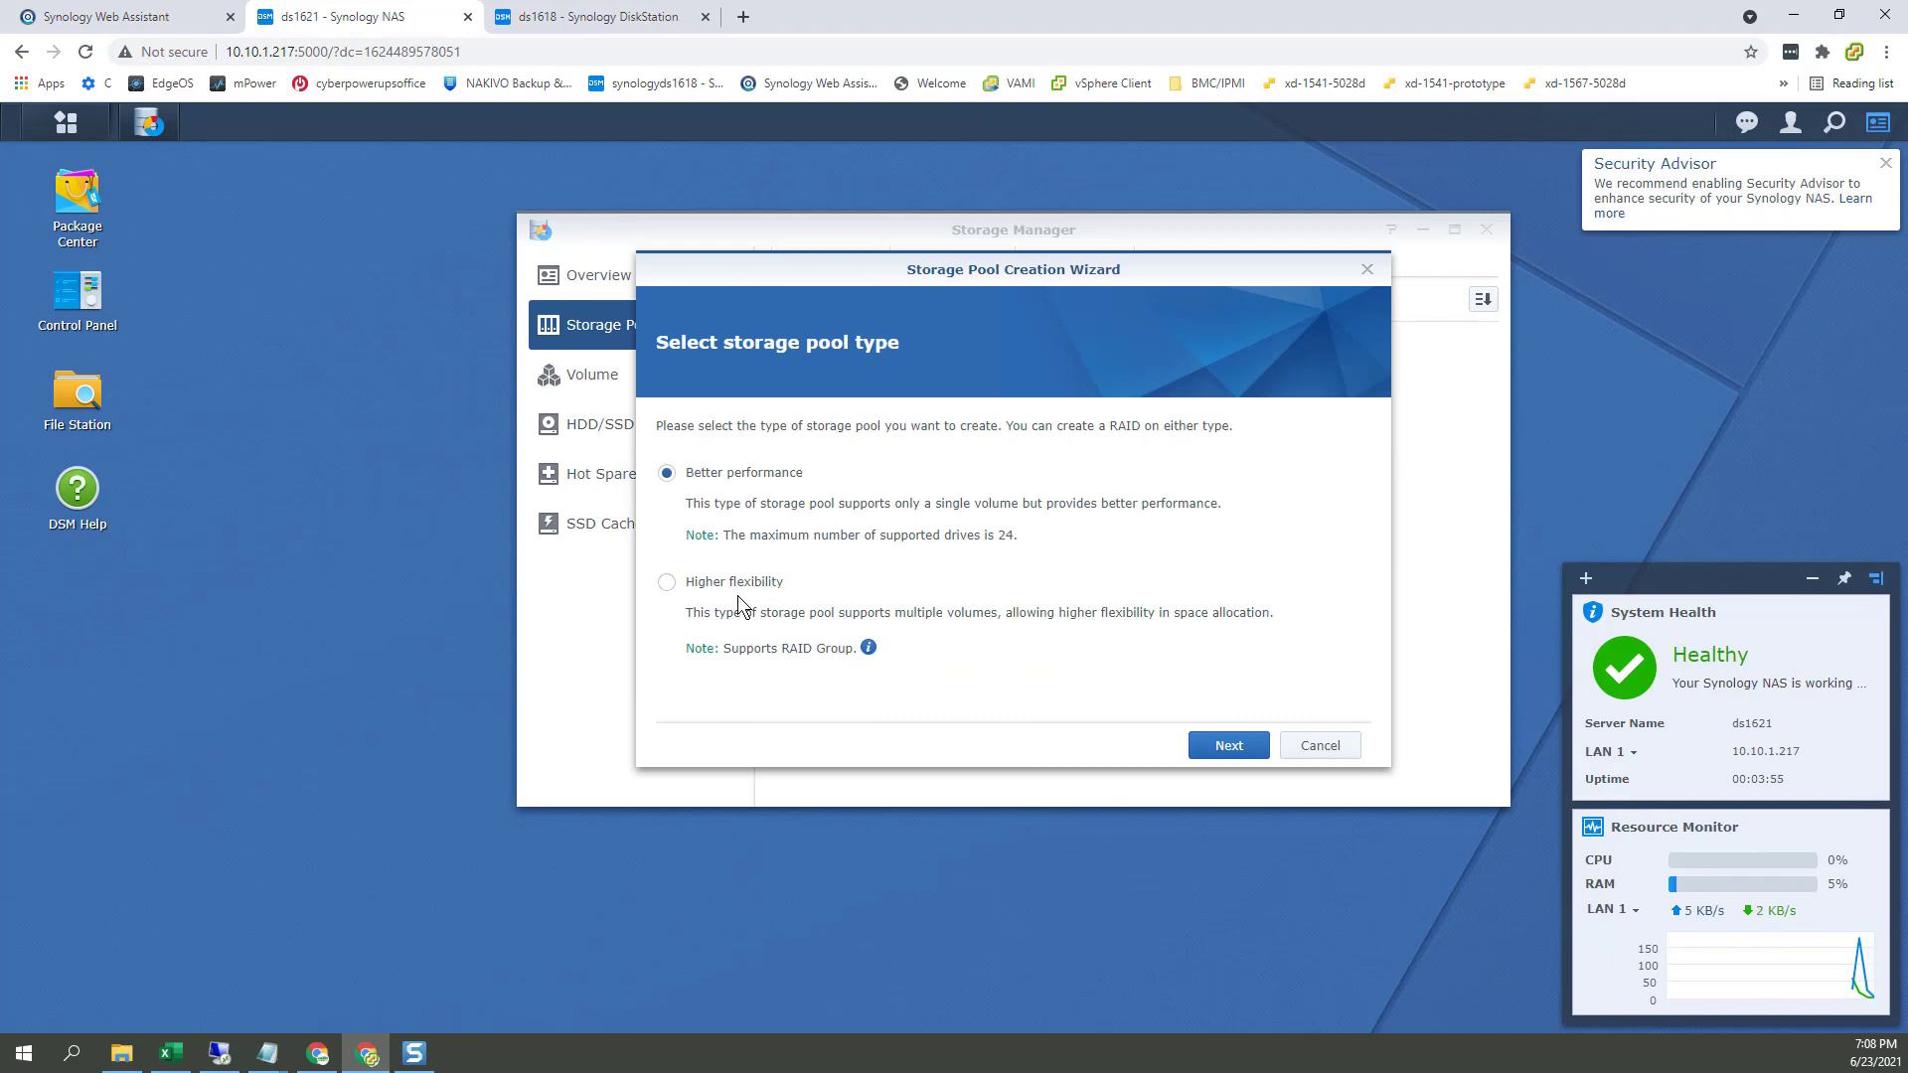
{"action": "left_click", "coordinate": [1232, 744]}
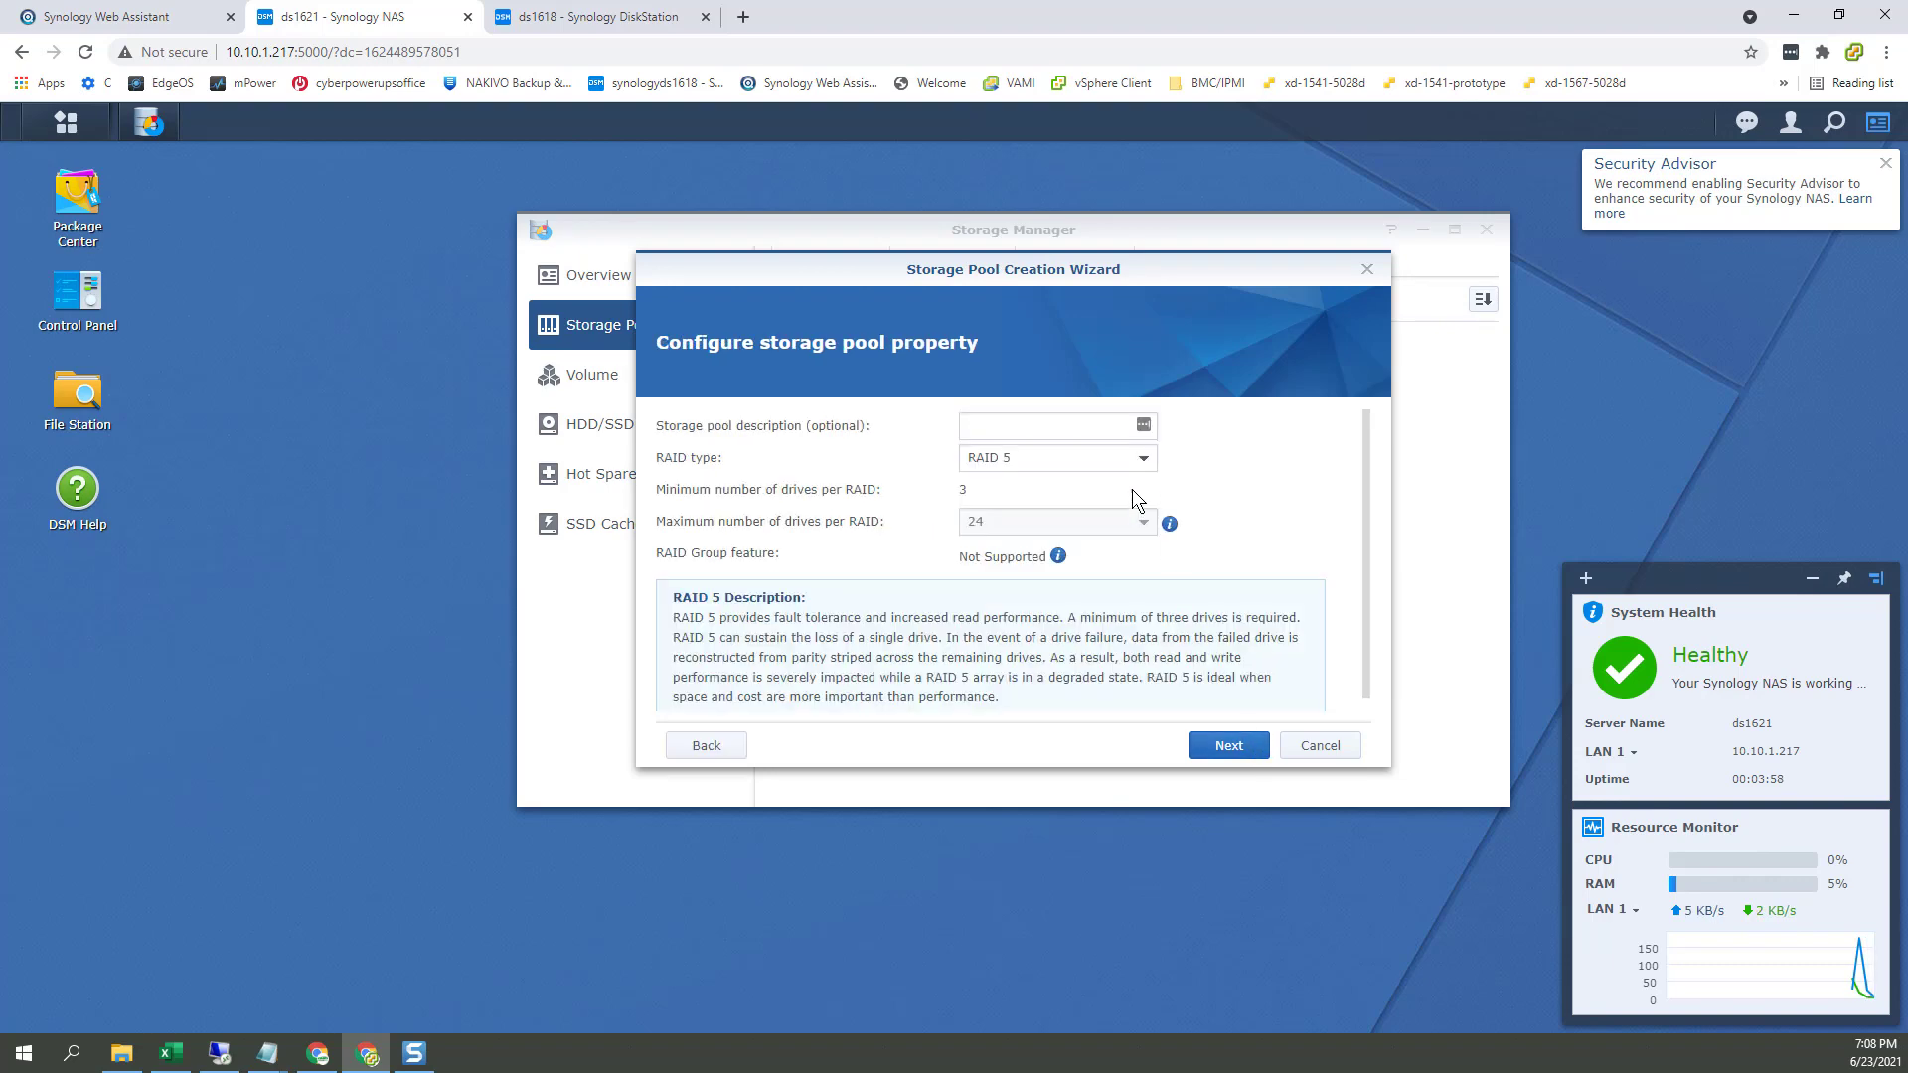
{"action": "left_click", "coordinate": [1141, 469]}
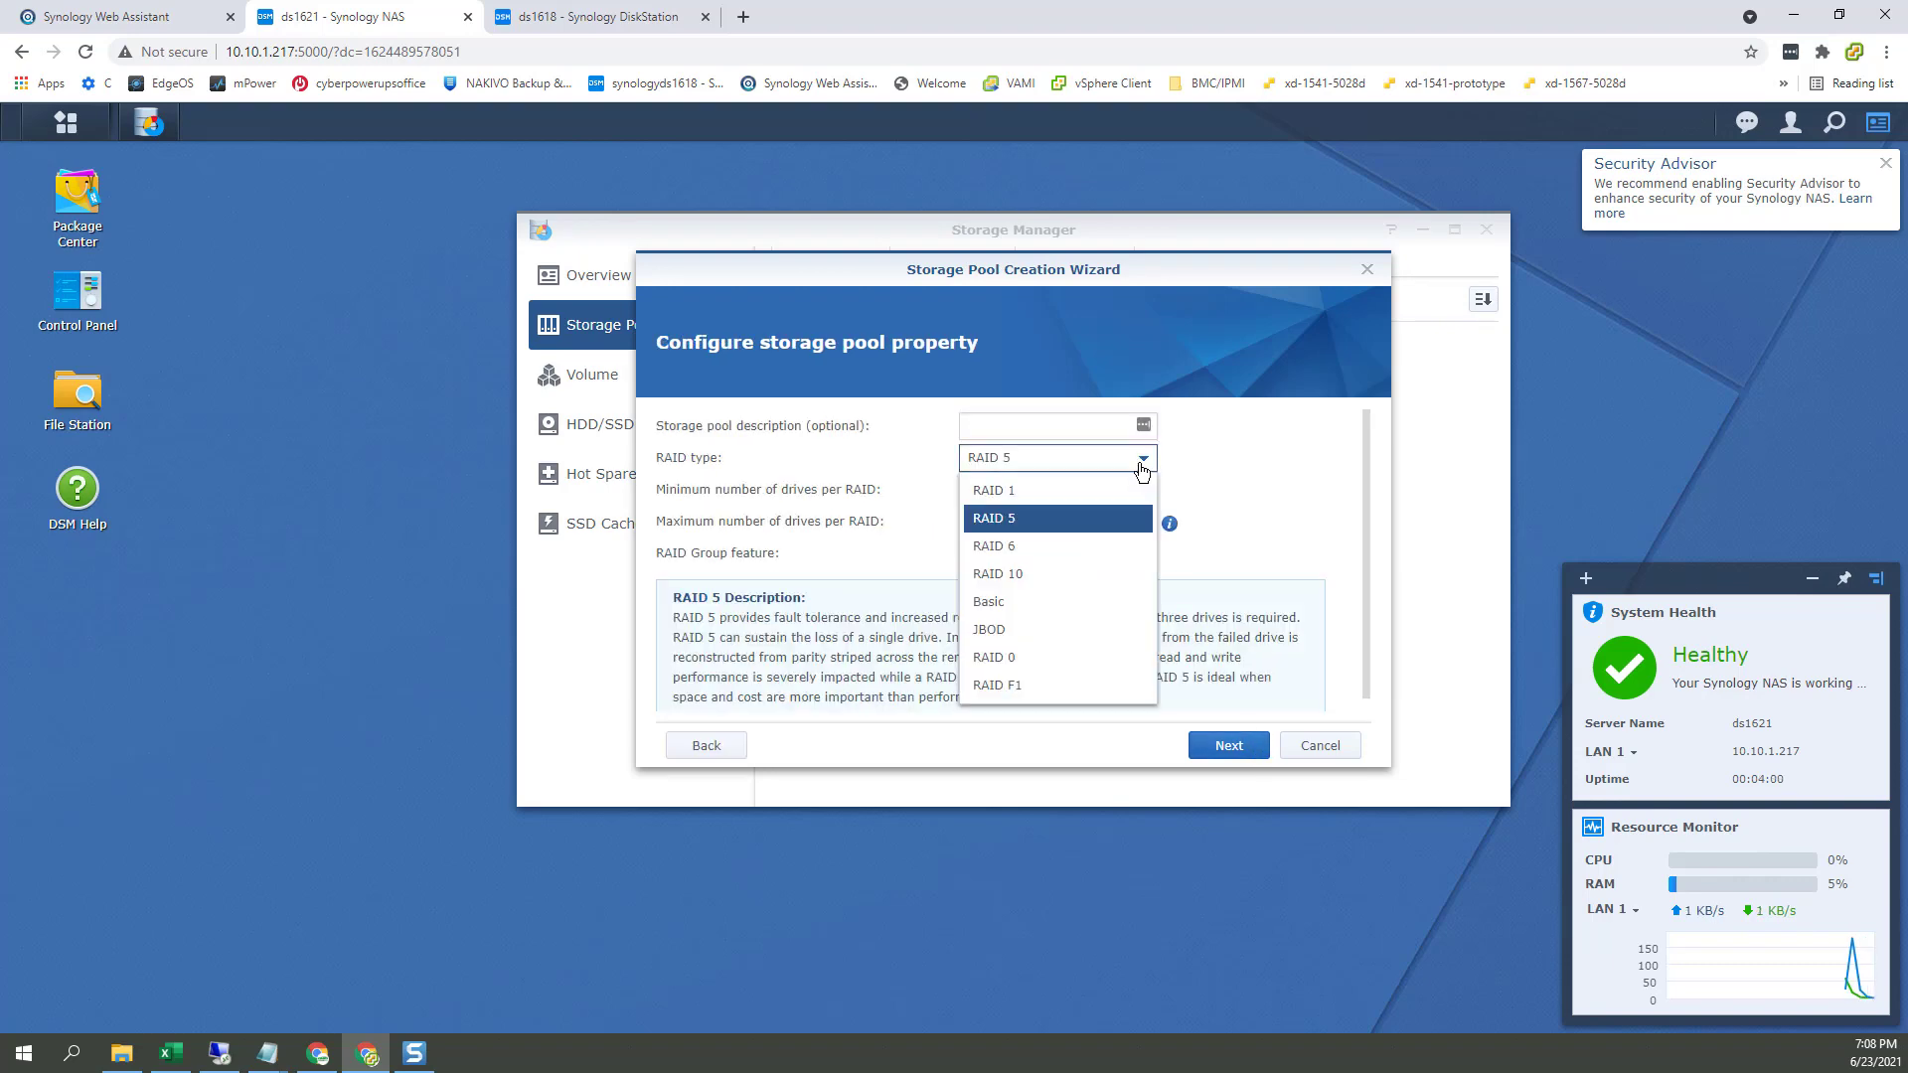
{"action": "left_click", "coordinate": [702, 681]}
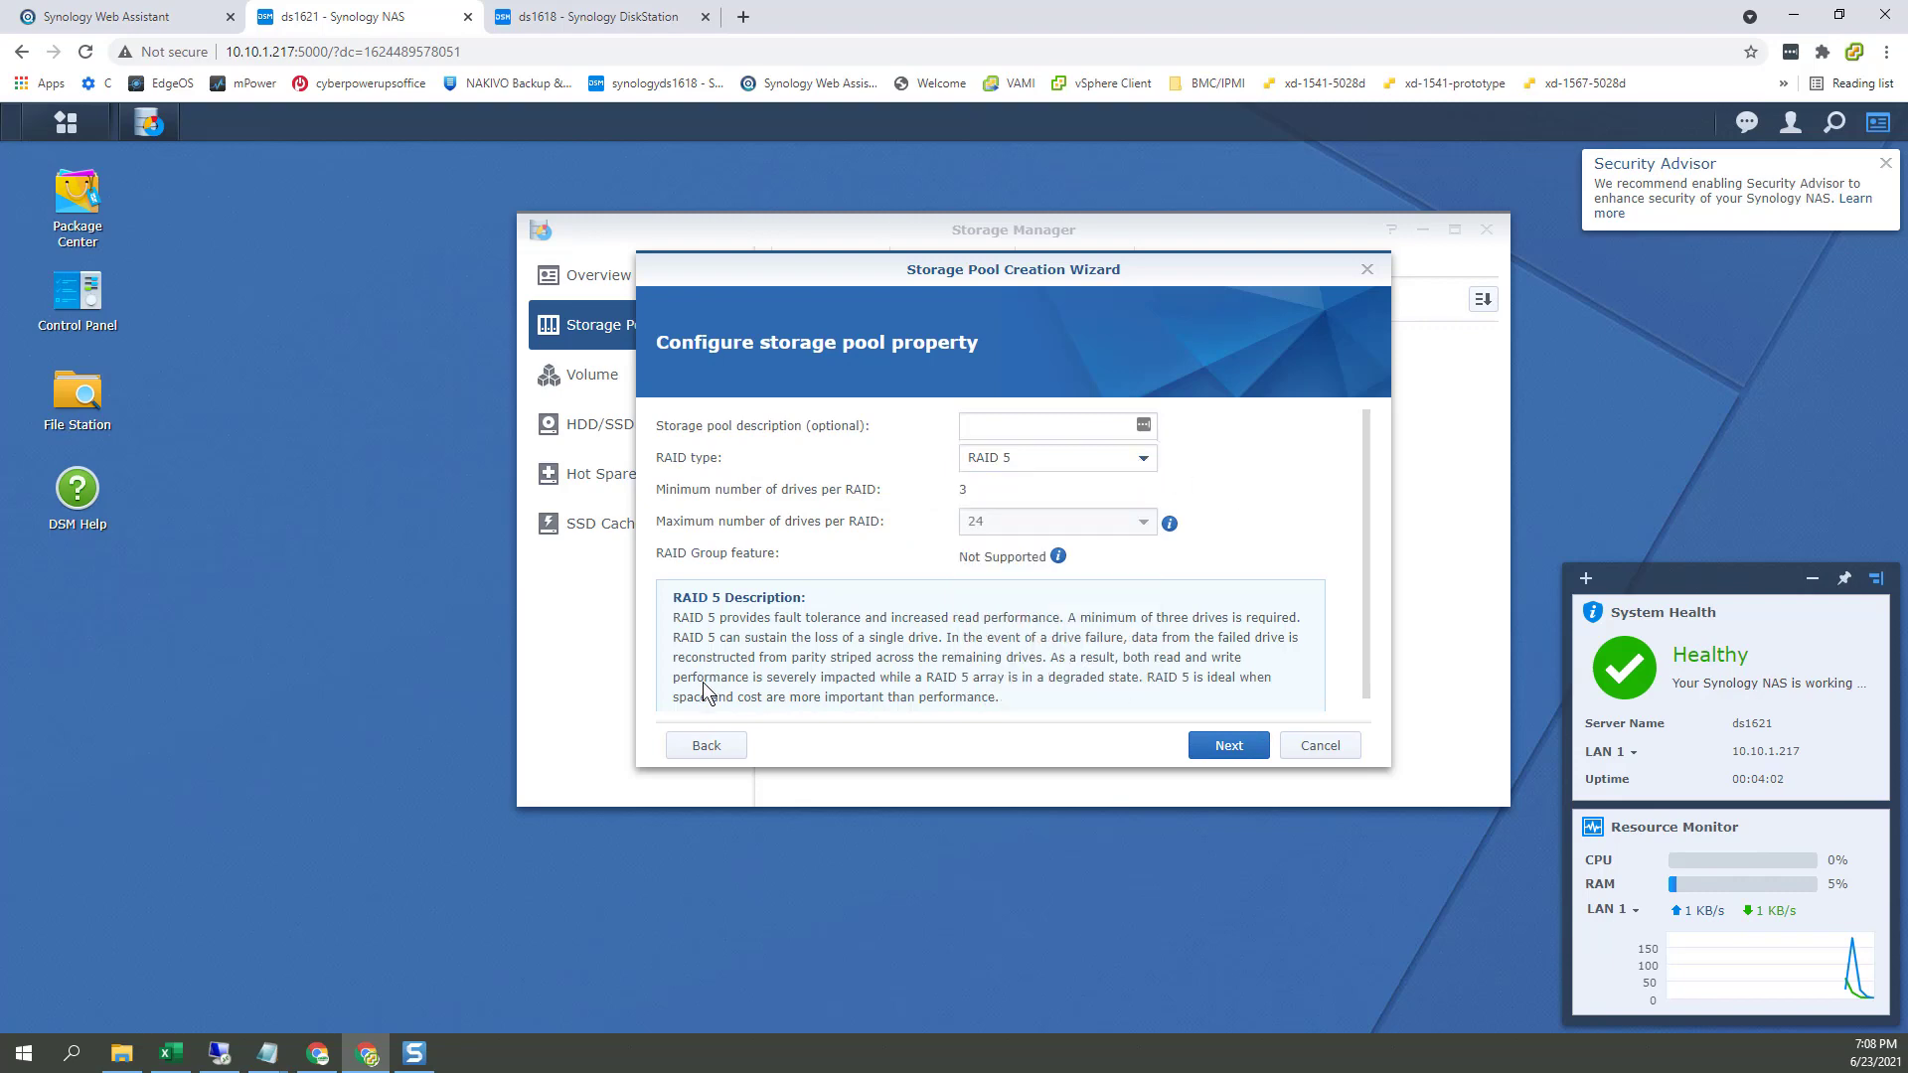
{"action": "left_click", "coordinate": [700, 745]}
{"action": "left_click", "coordinate": [719, 584]}
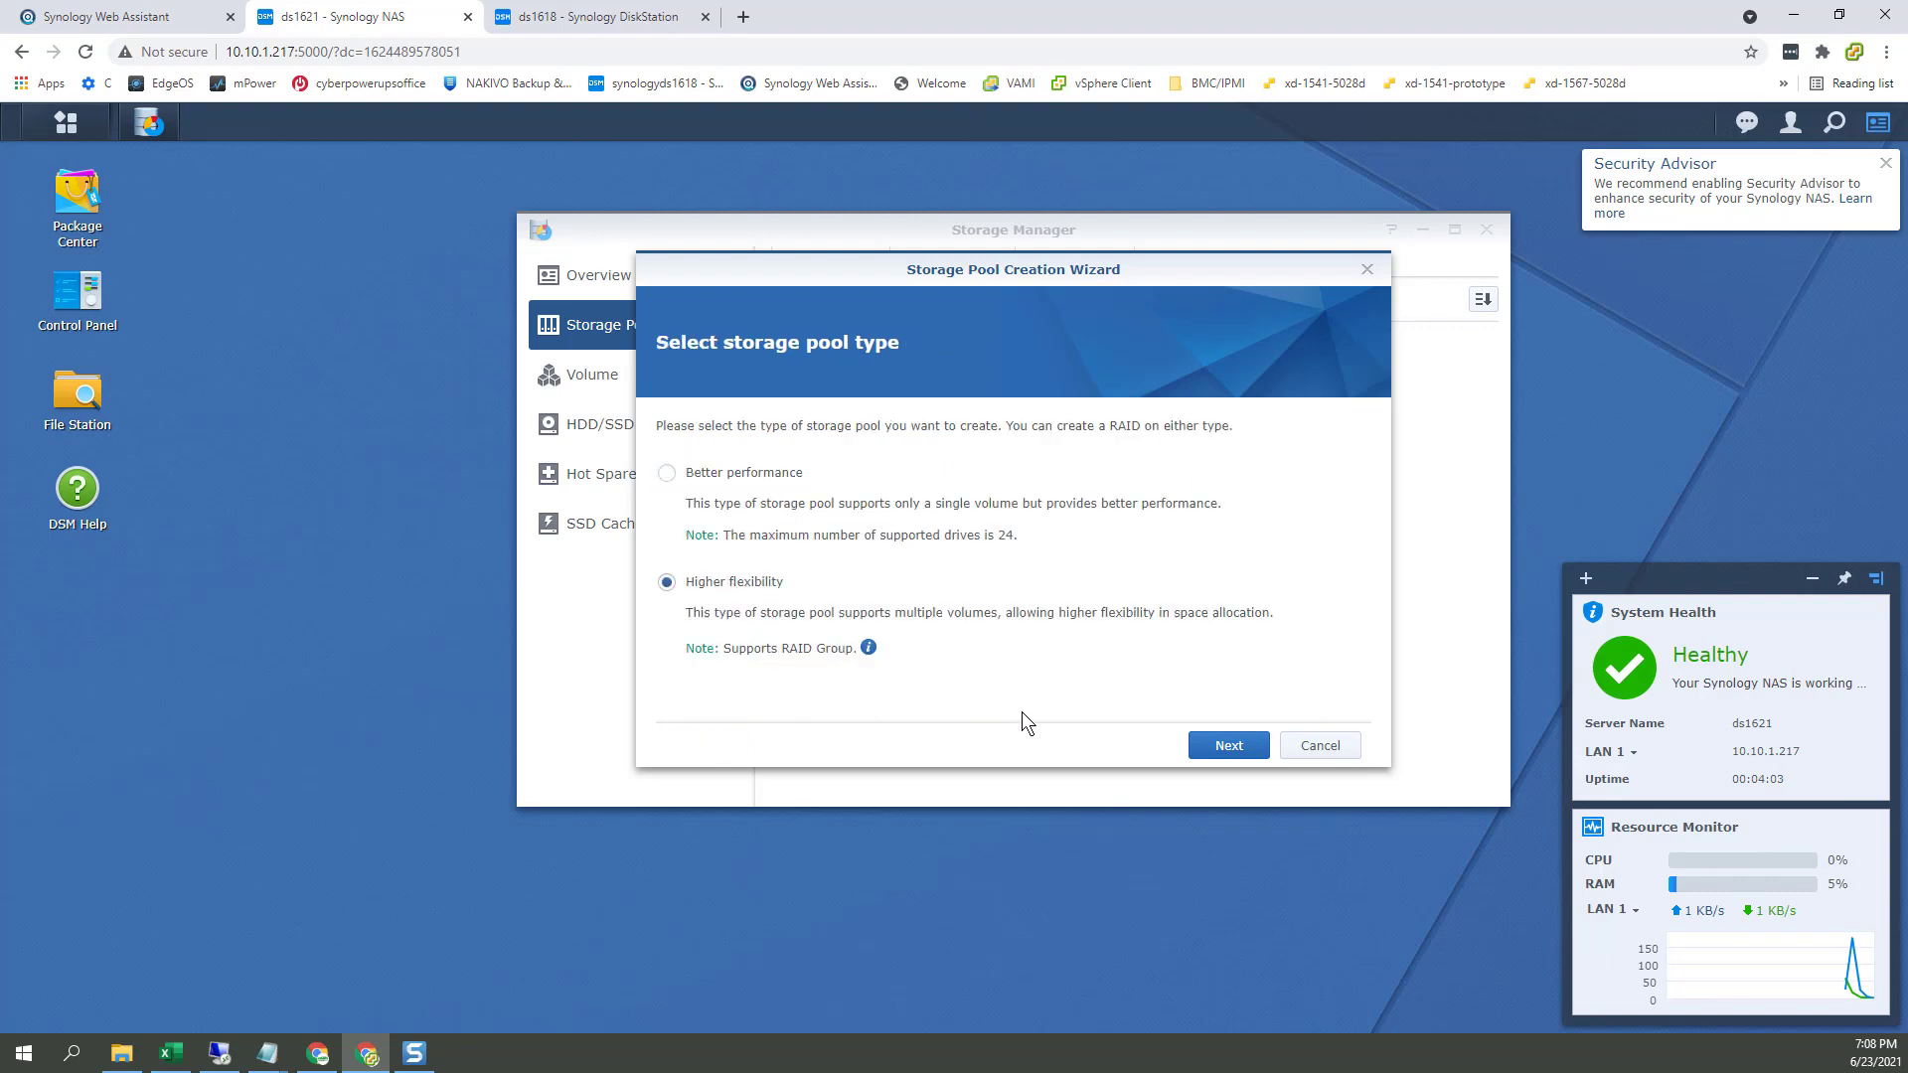
{"action": "left_click", "coordinate": [1250, 753]}
{"action": "left_click", "coordinate": [1130, 467]}
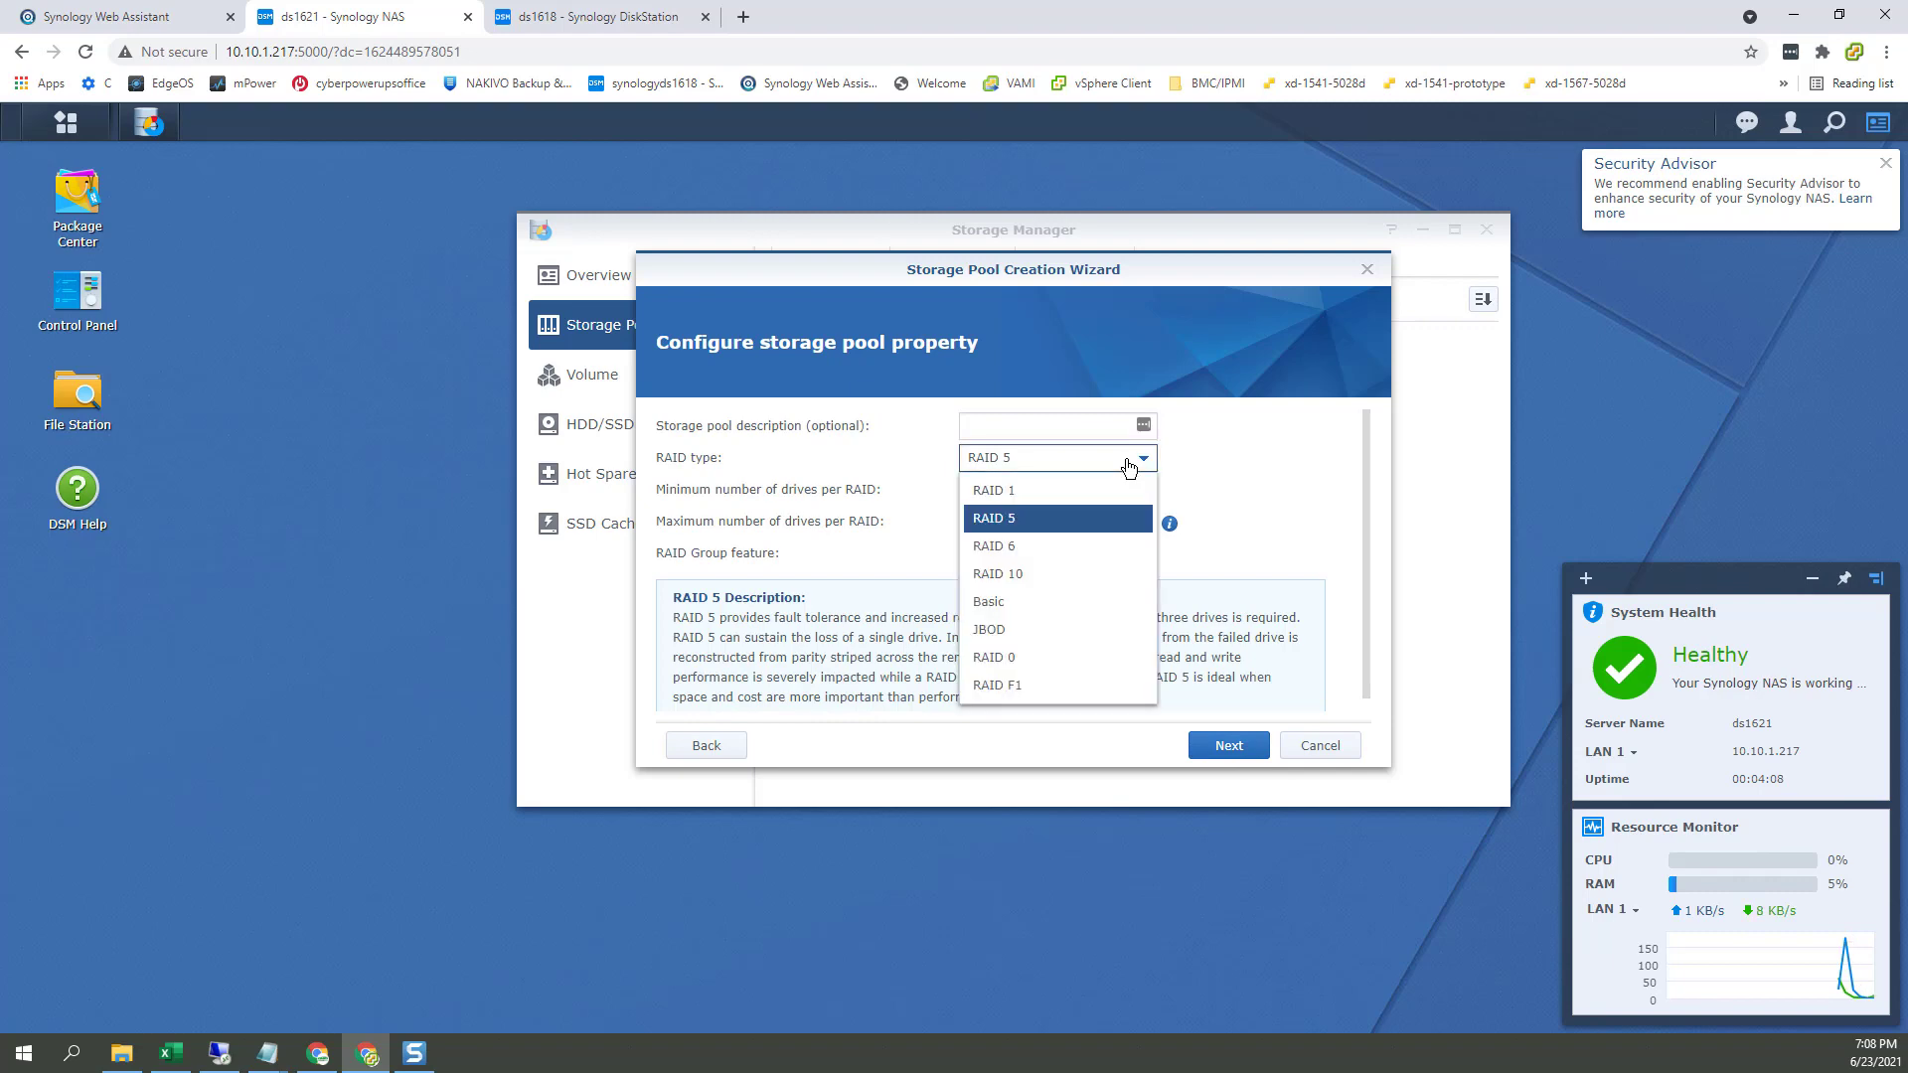
{"action": "left_click", "coordinate": [1250, 455]}
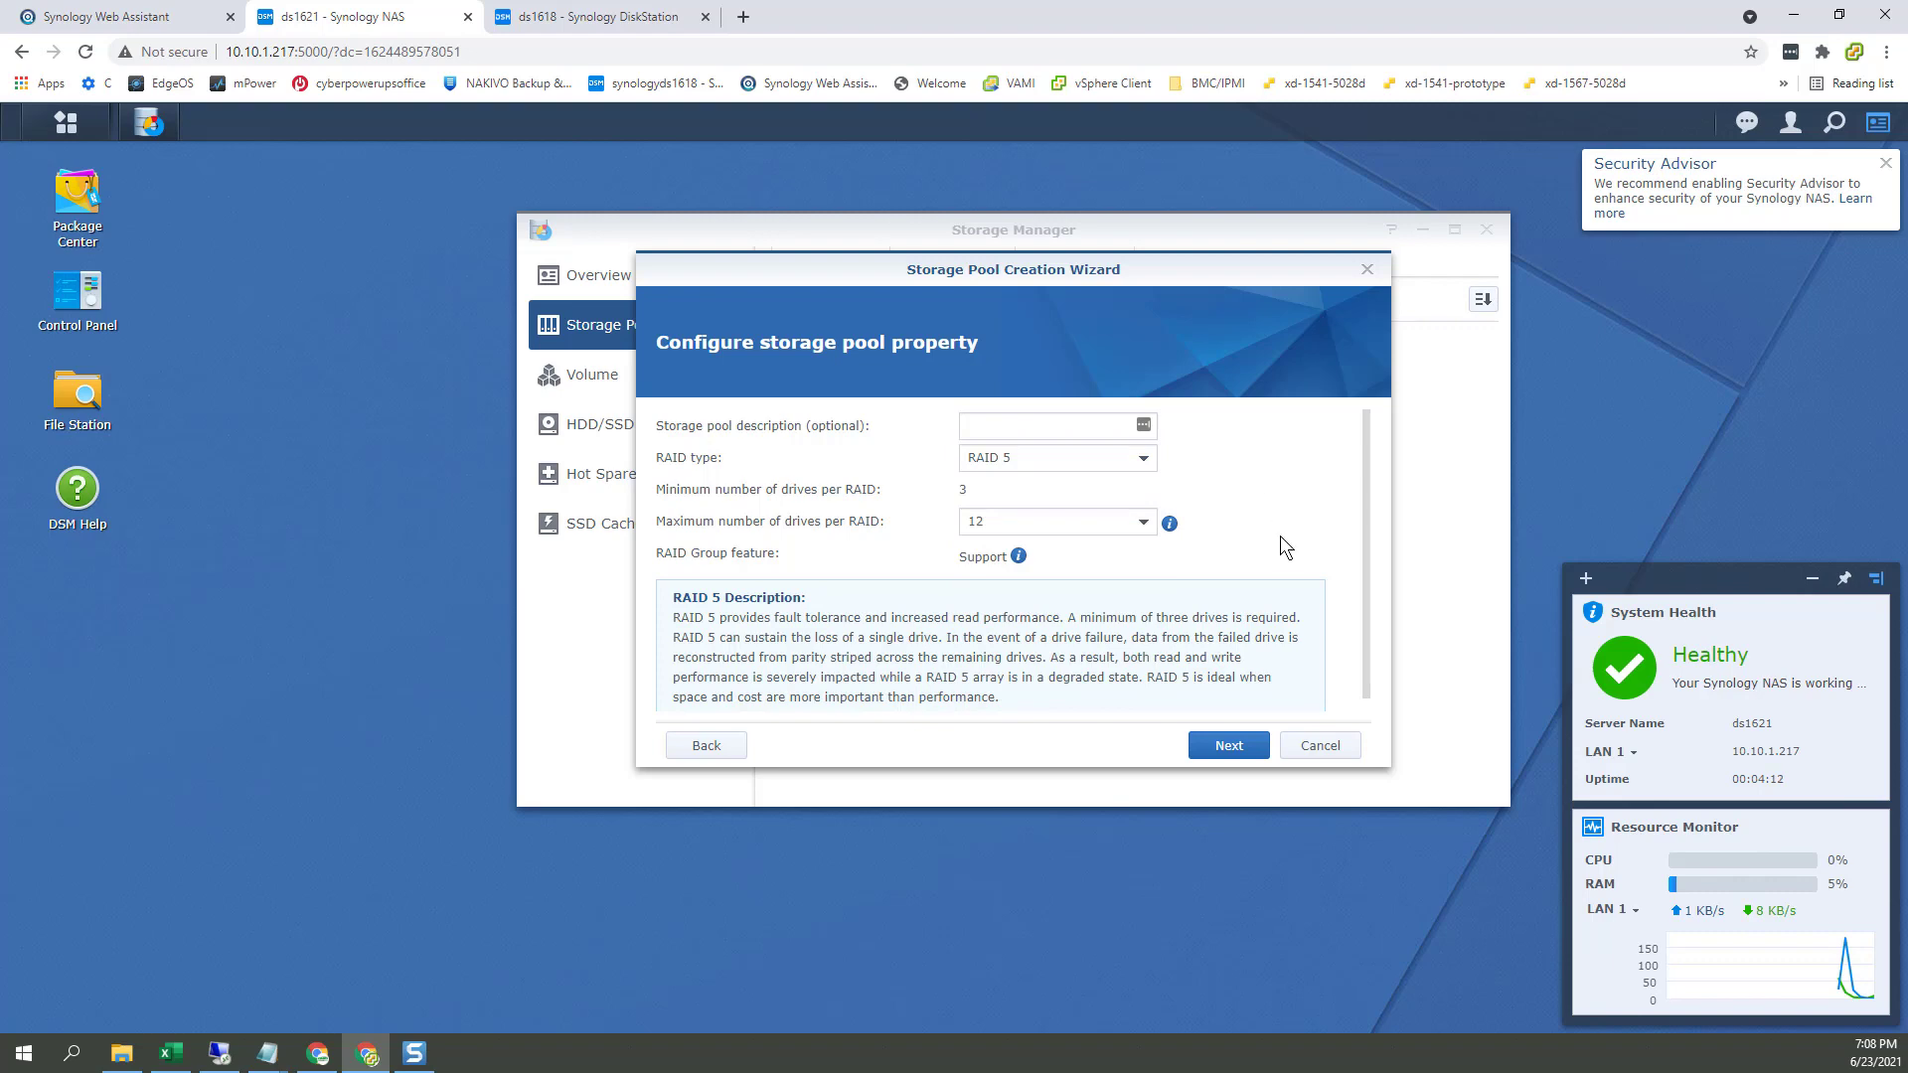
{"action": "left_click", "coordinate": [731, 760]}
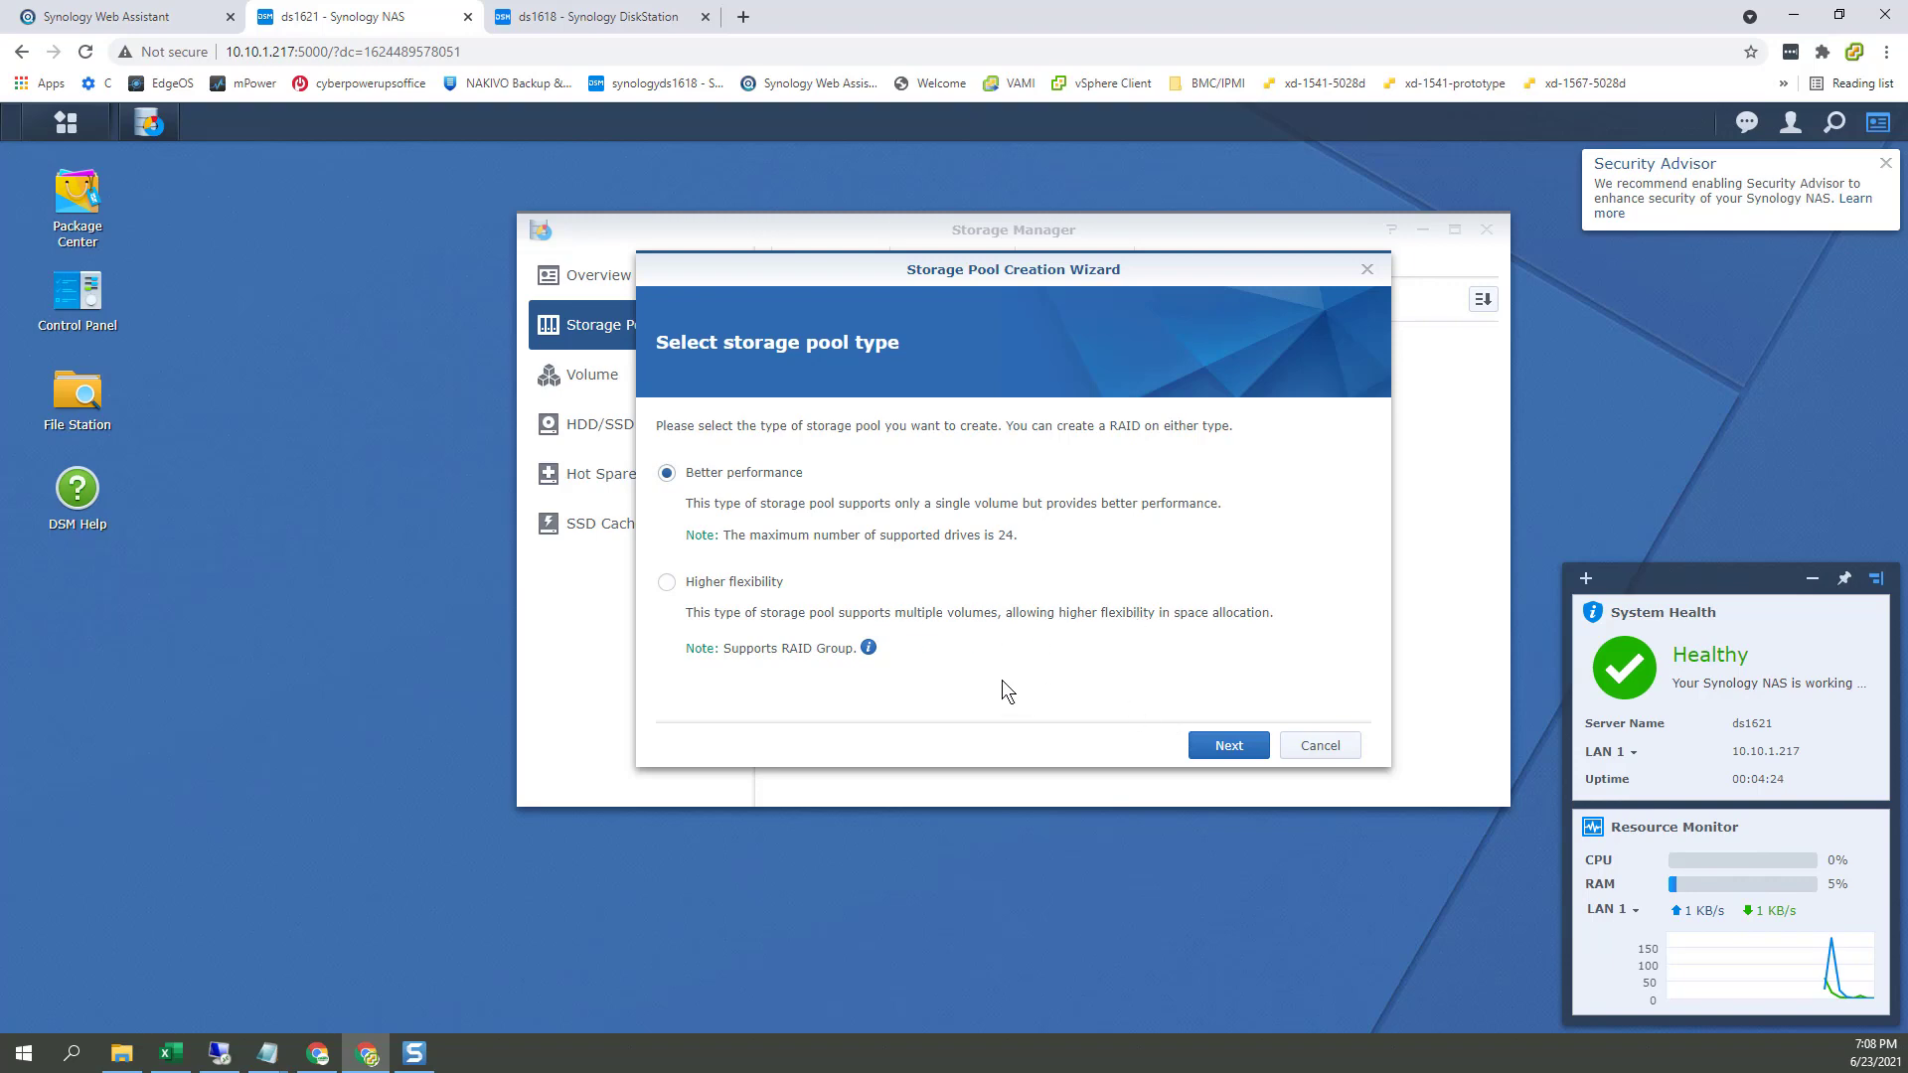
Step: Go with Better performance and RAID 5, with the description 'RAID5-pool'
{"action": "mouse_move", "coordinate": [868, 647]}
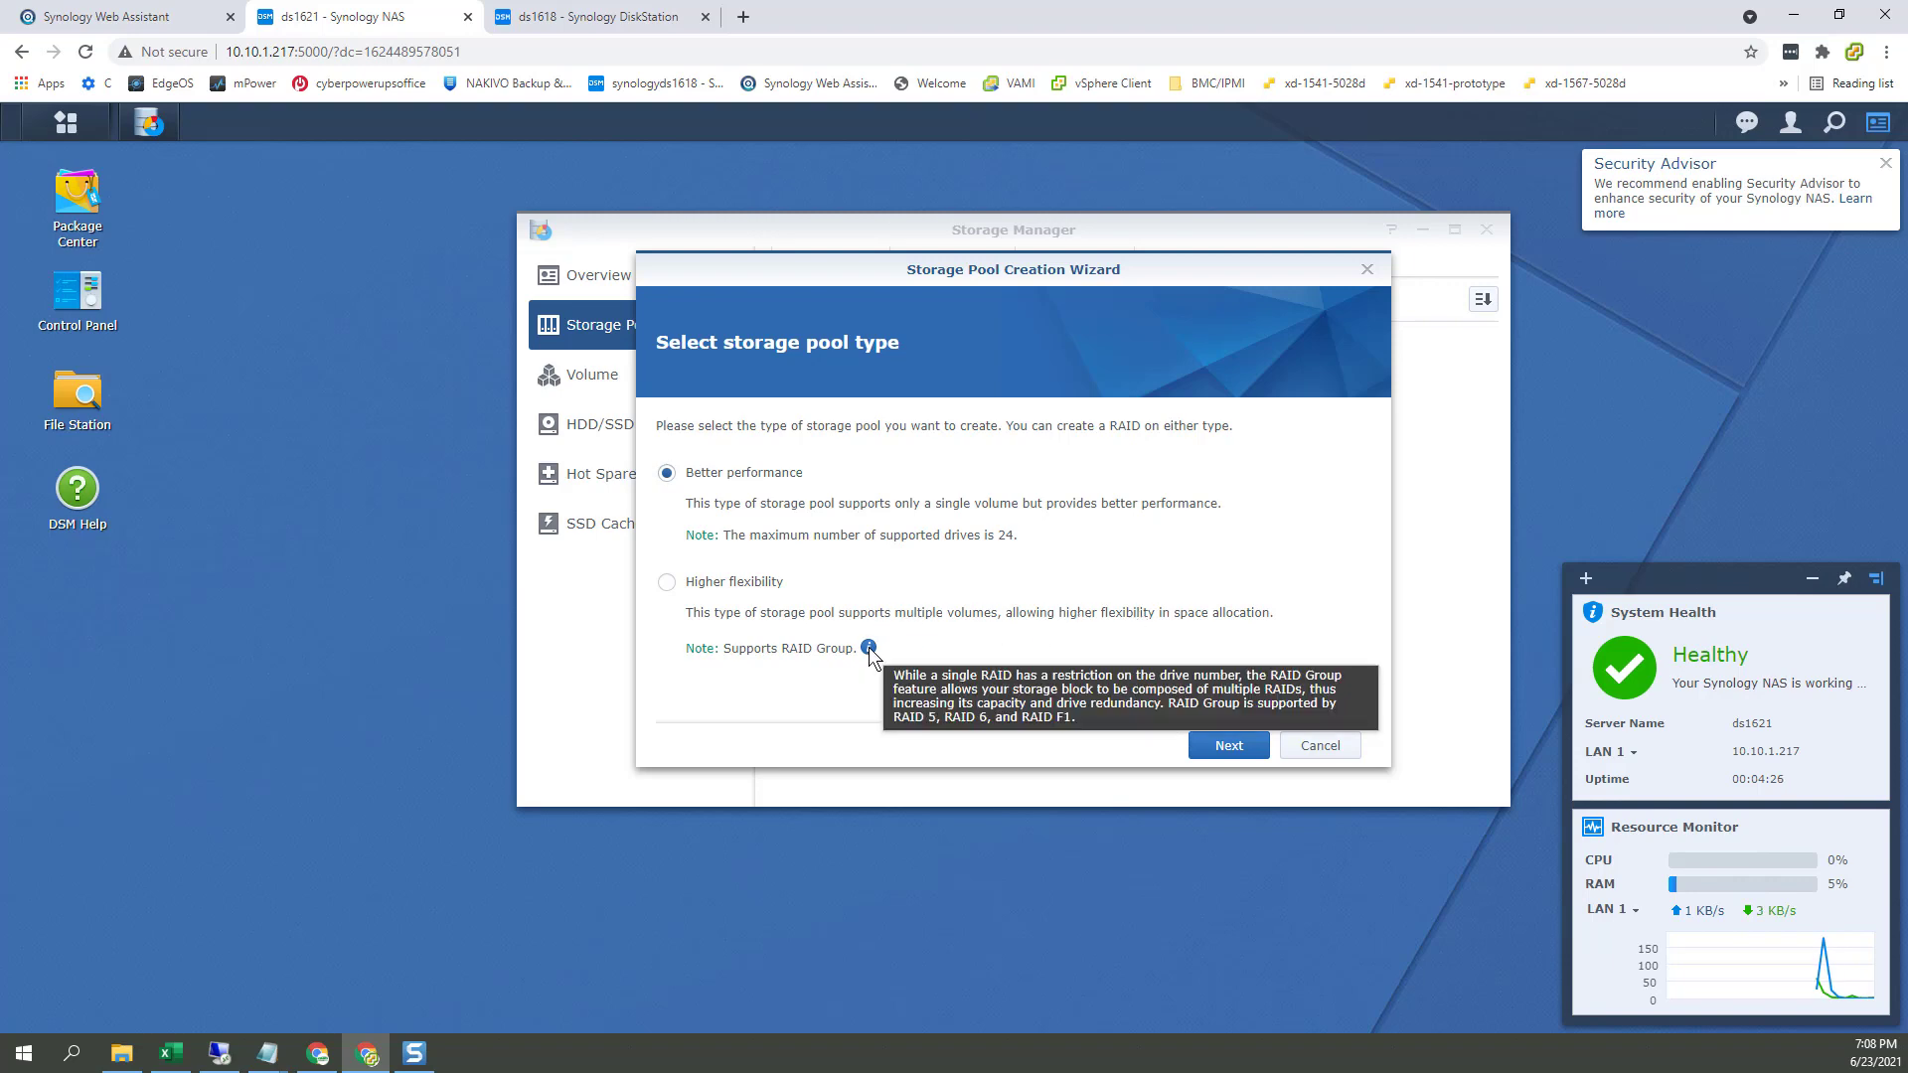
{"action": "left_click", "coordinate": [1239, 746]}
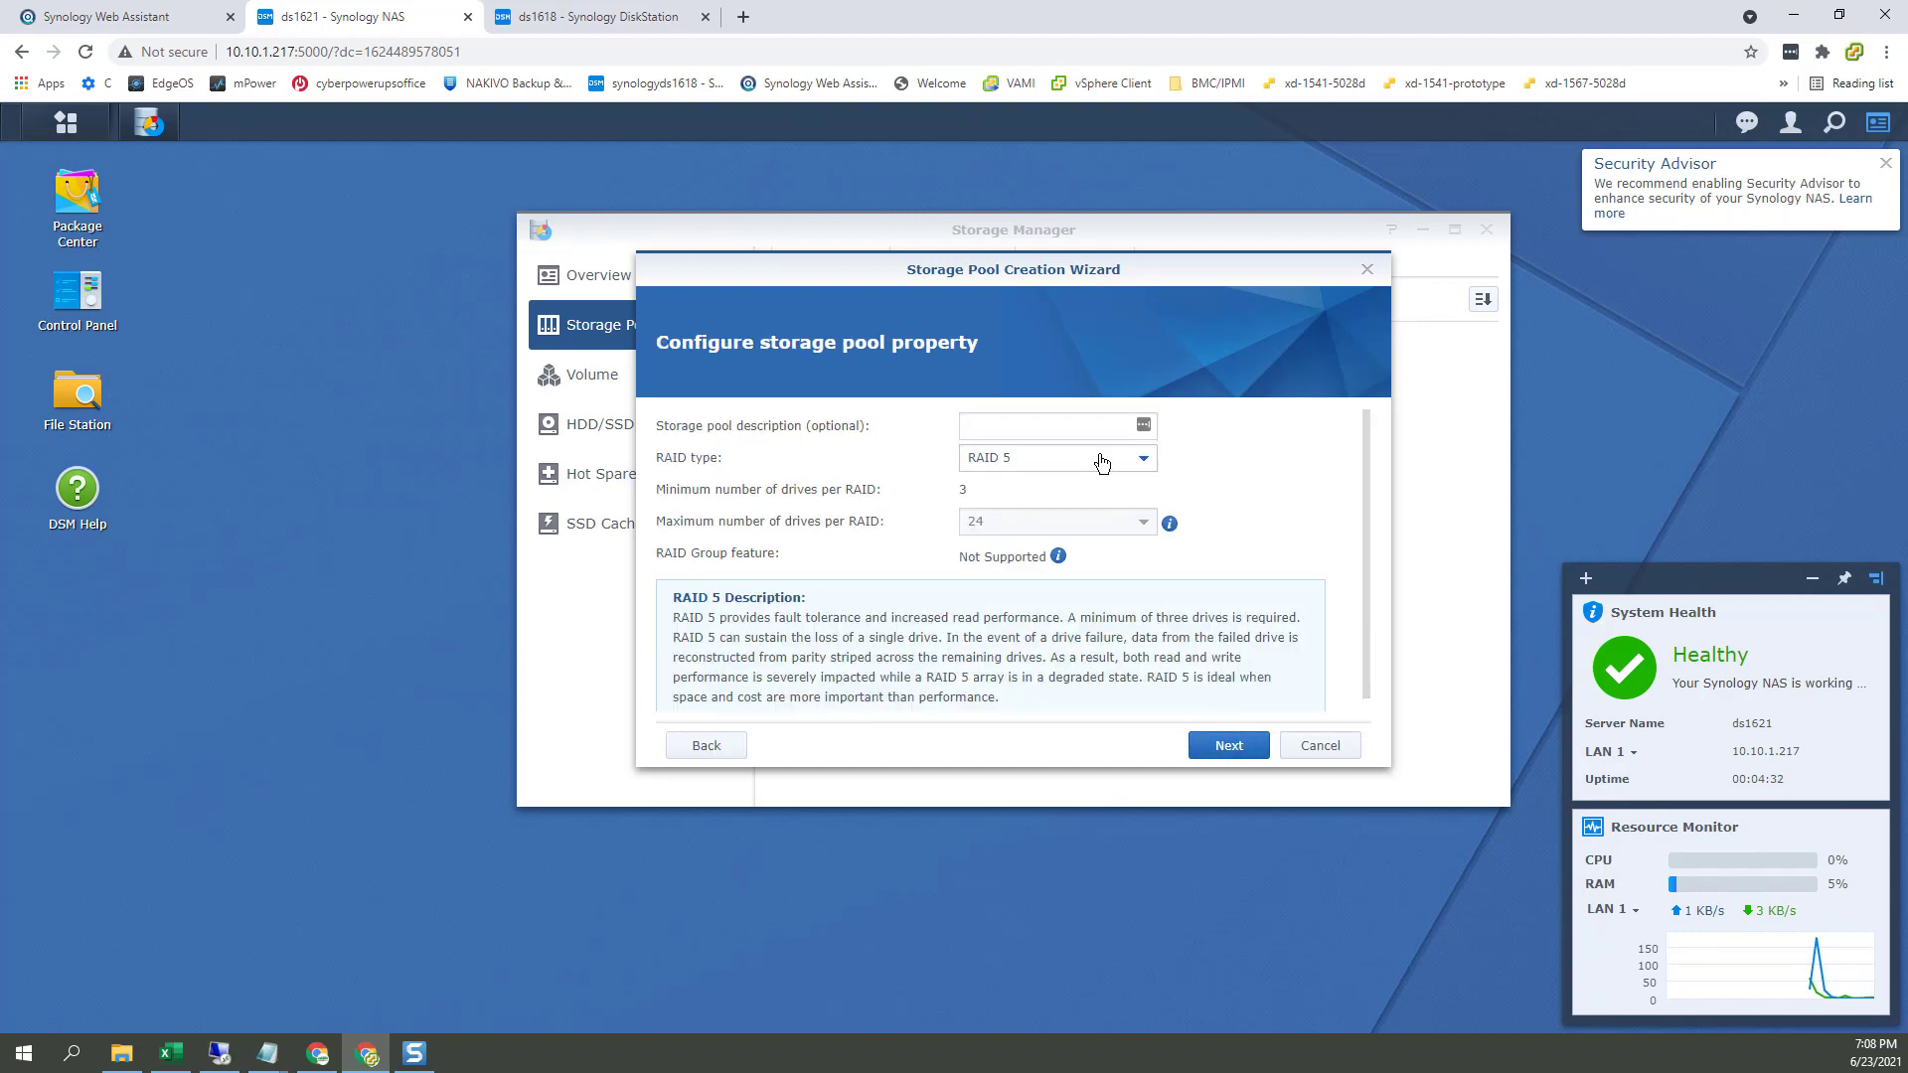
{"action": "left_click", "coordinate": [1074, 427]}
{"action": "type", "text": "RAID5-pool"}
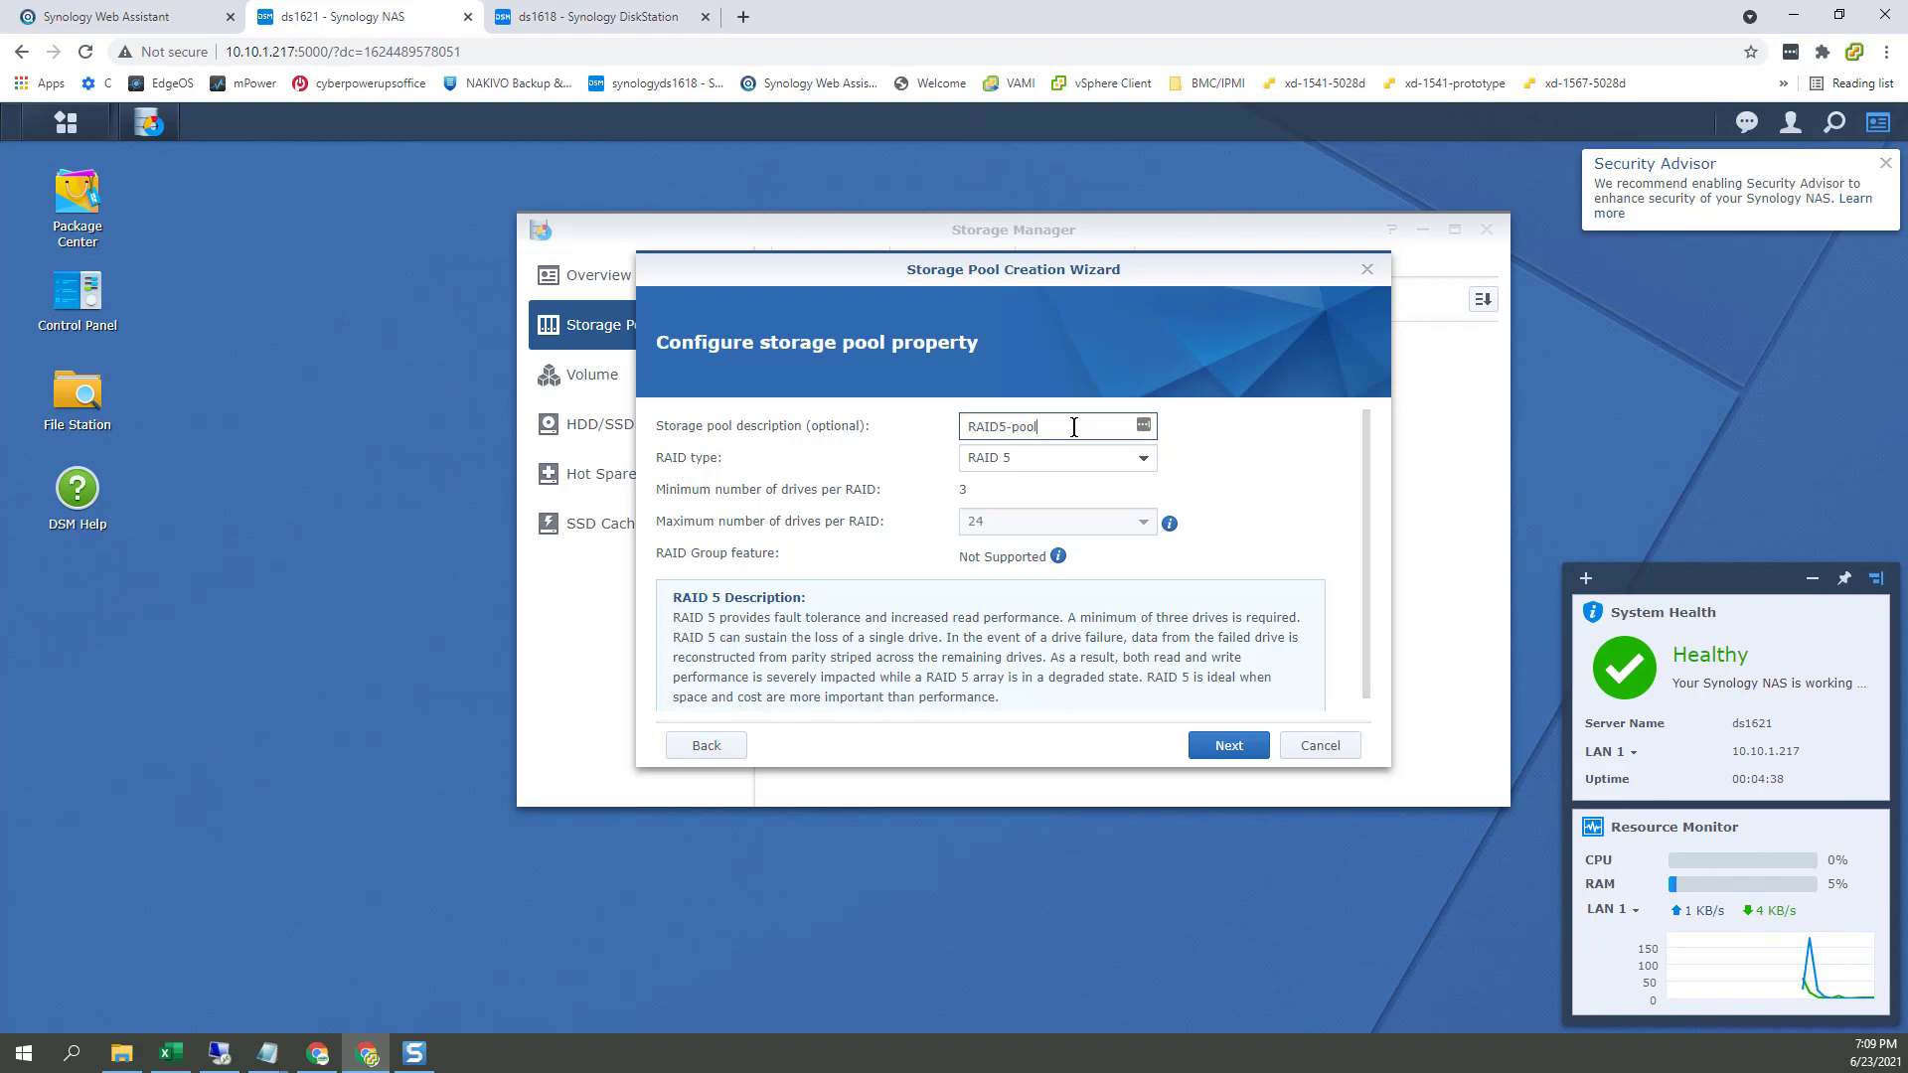
Step: On ds1618, accept the existing-data warning, give the Btrfs volume the maximum 7442 GB, and apply, agreeing to erase the drives
{"action": "left_click", "coordinate": [636, 17]}
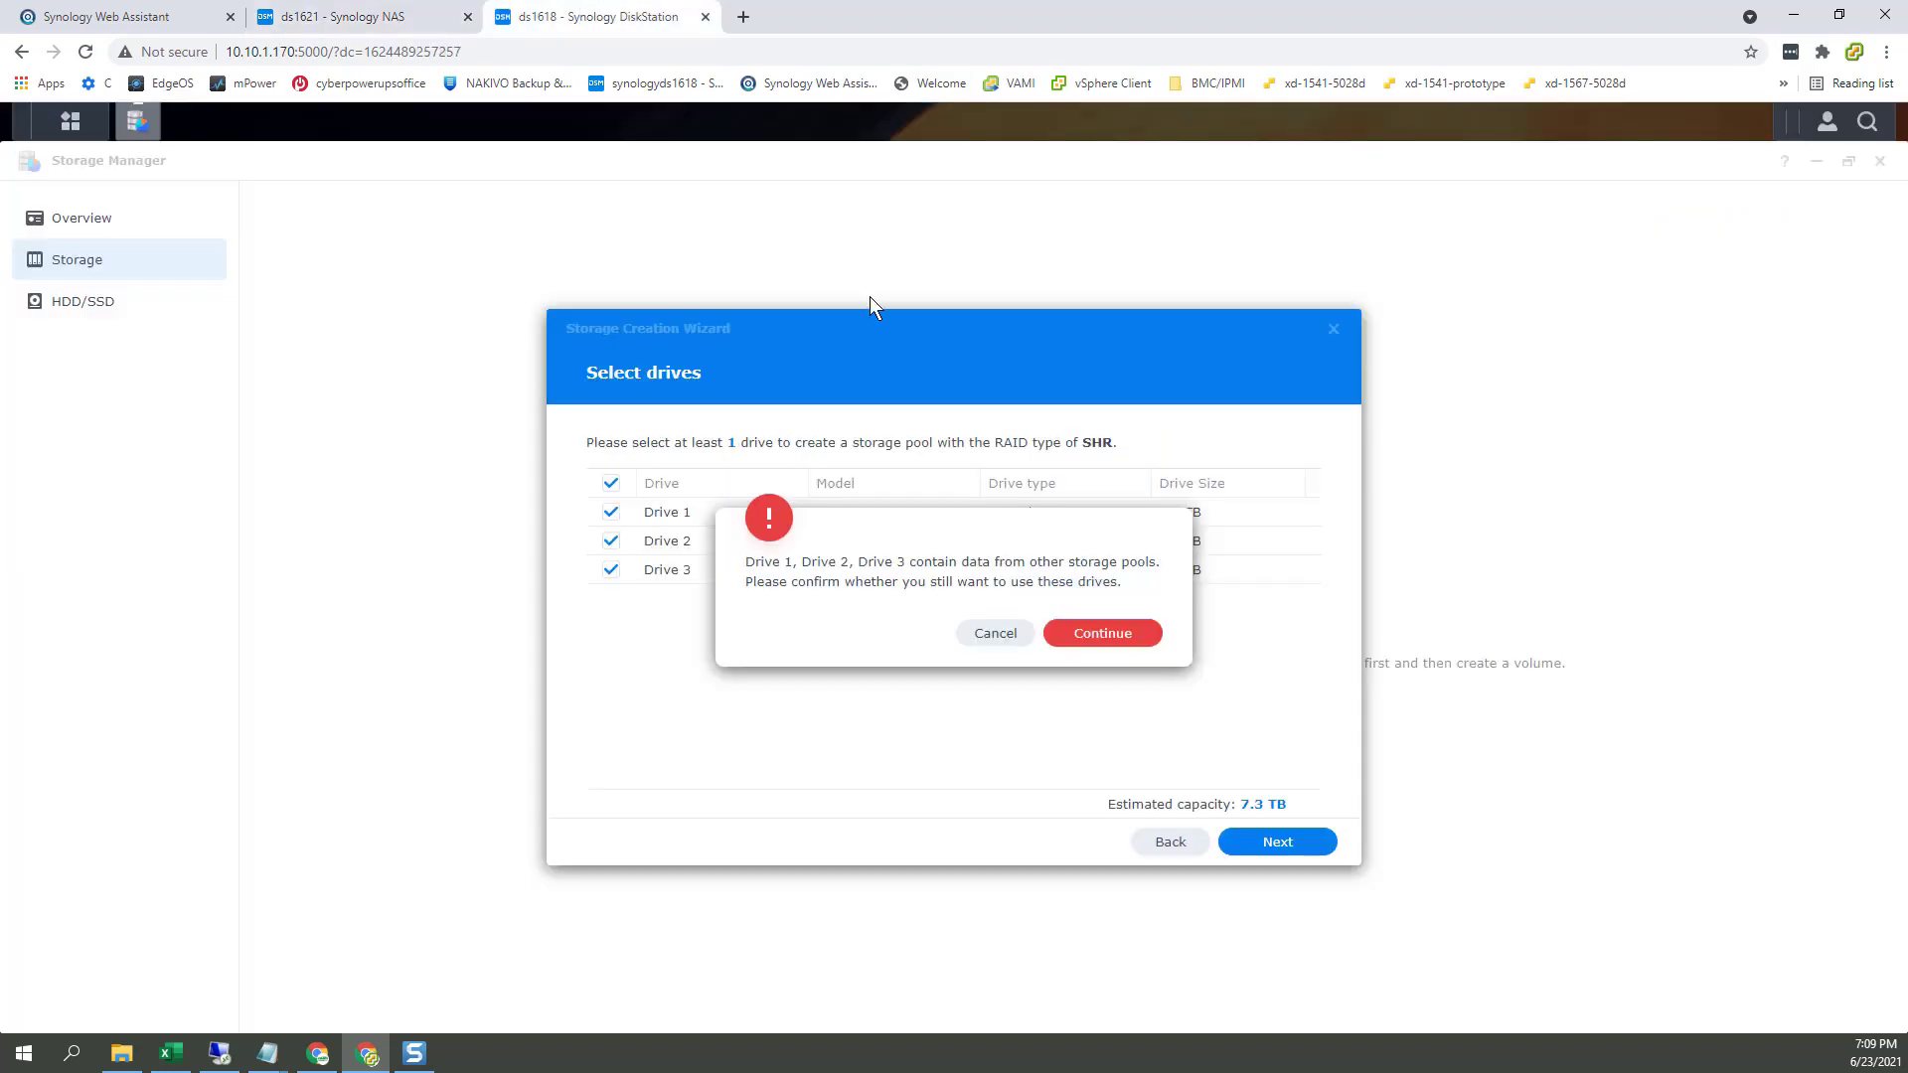
{"action": "left_click", "coordinate": [1117, 641]}
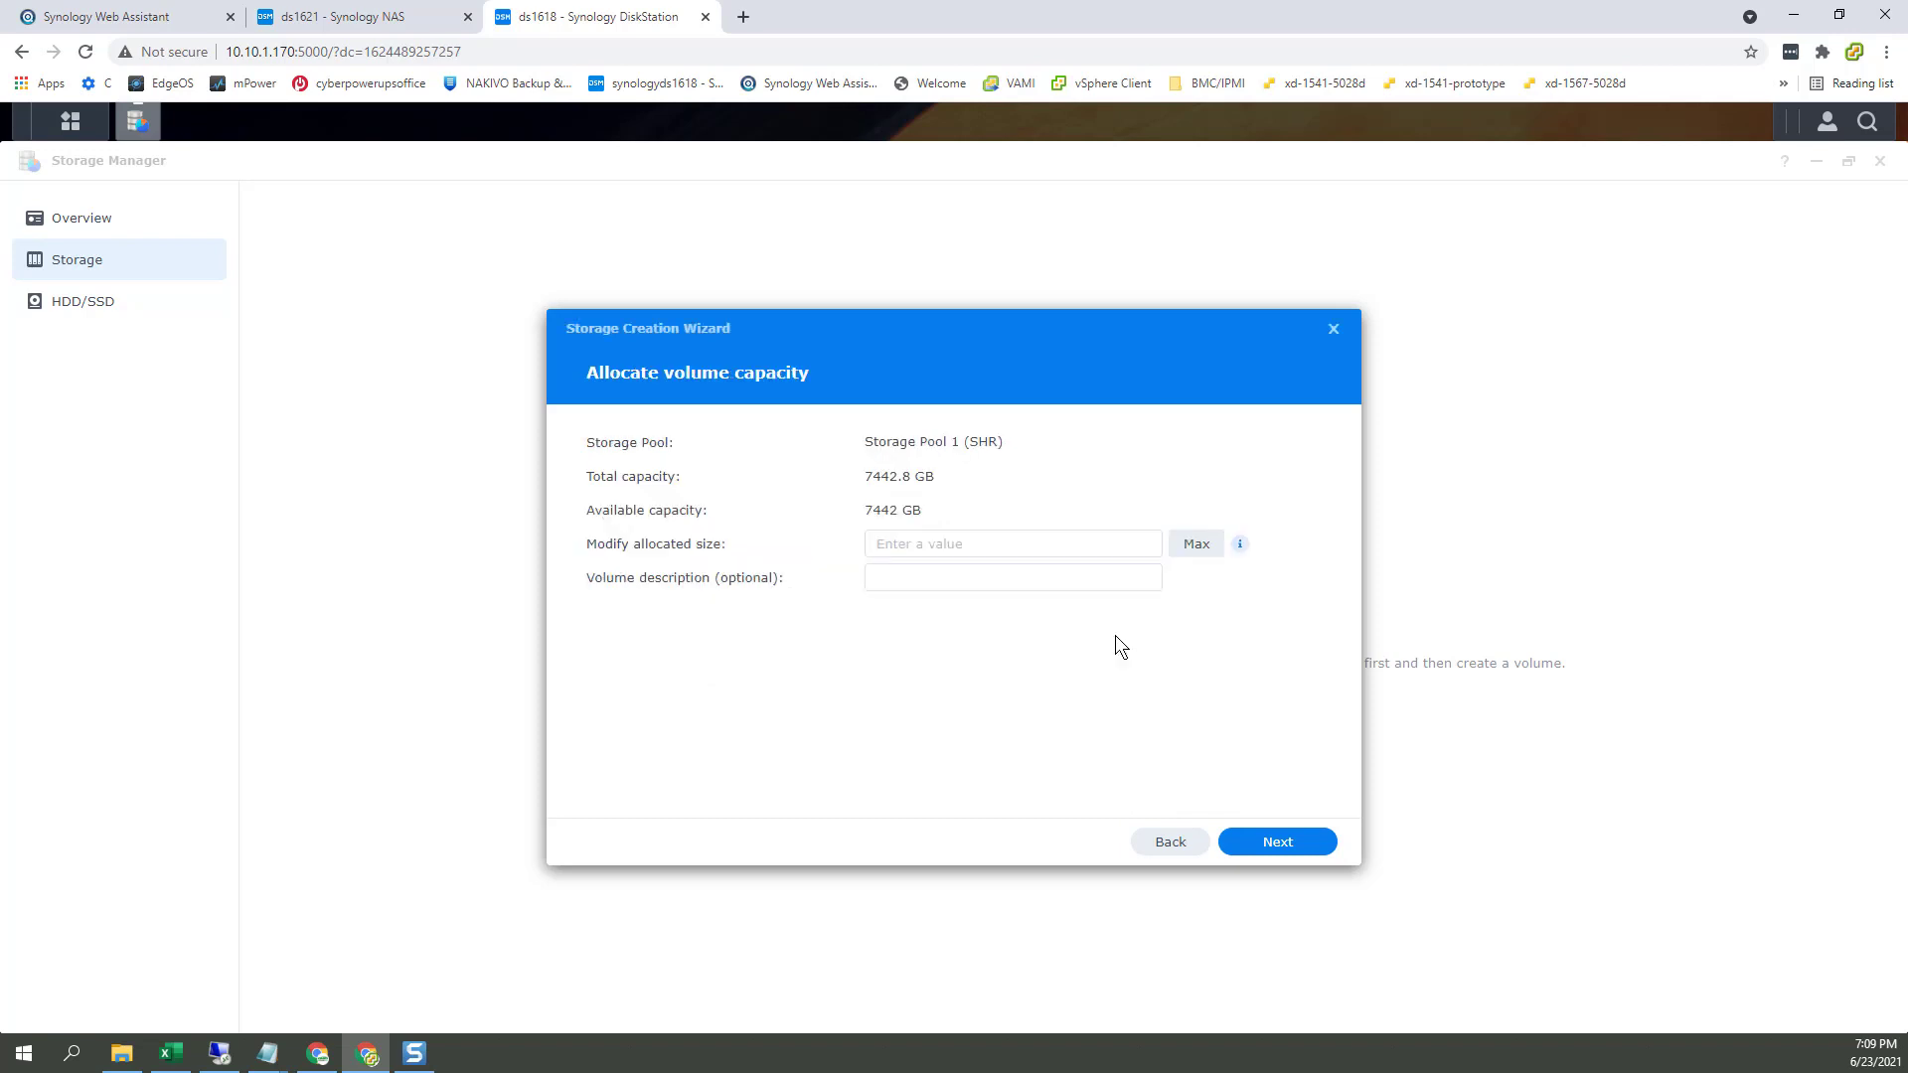
{"action": "left_click", "coordinate": [1302, 845]}
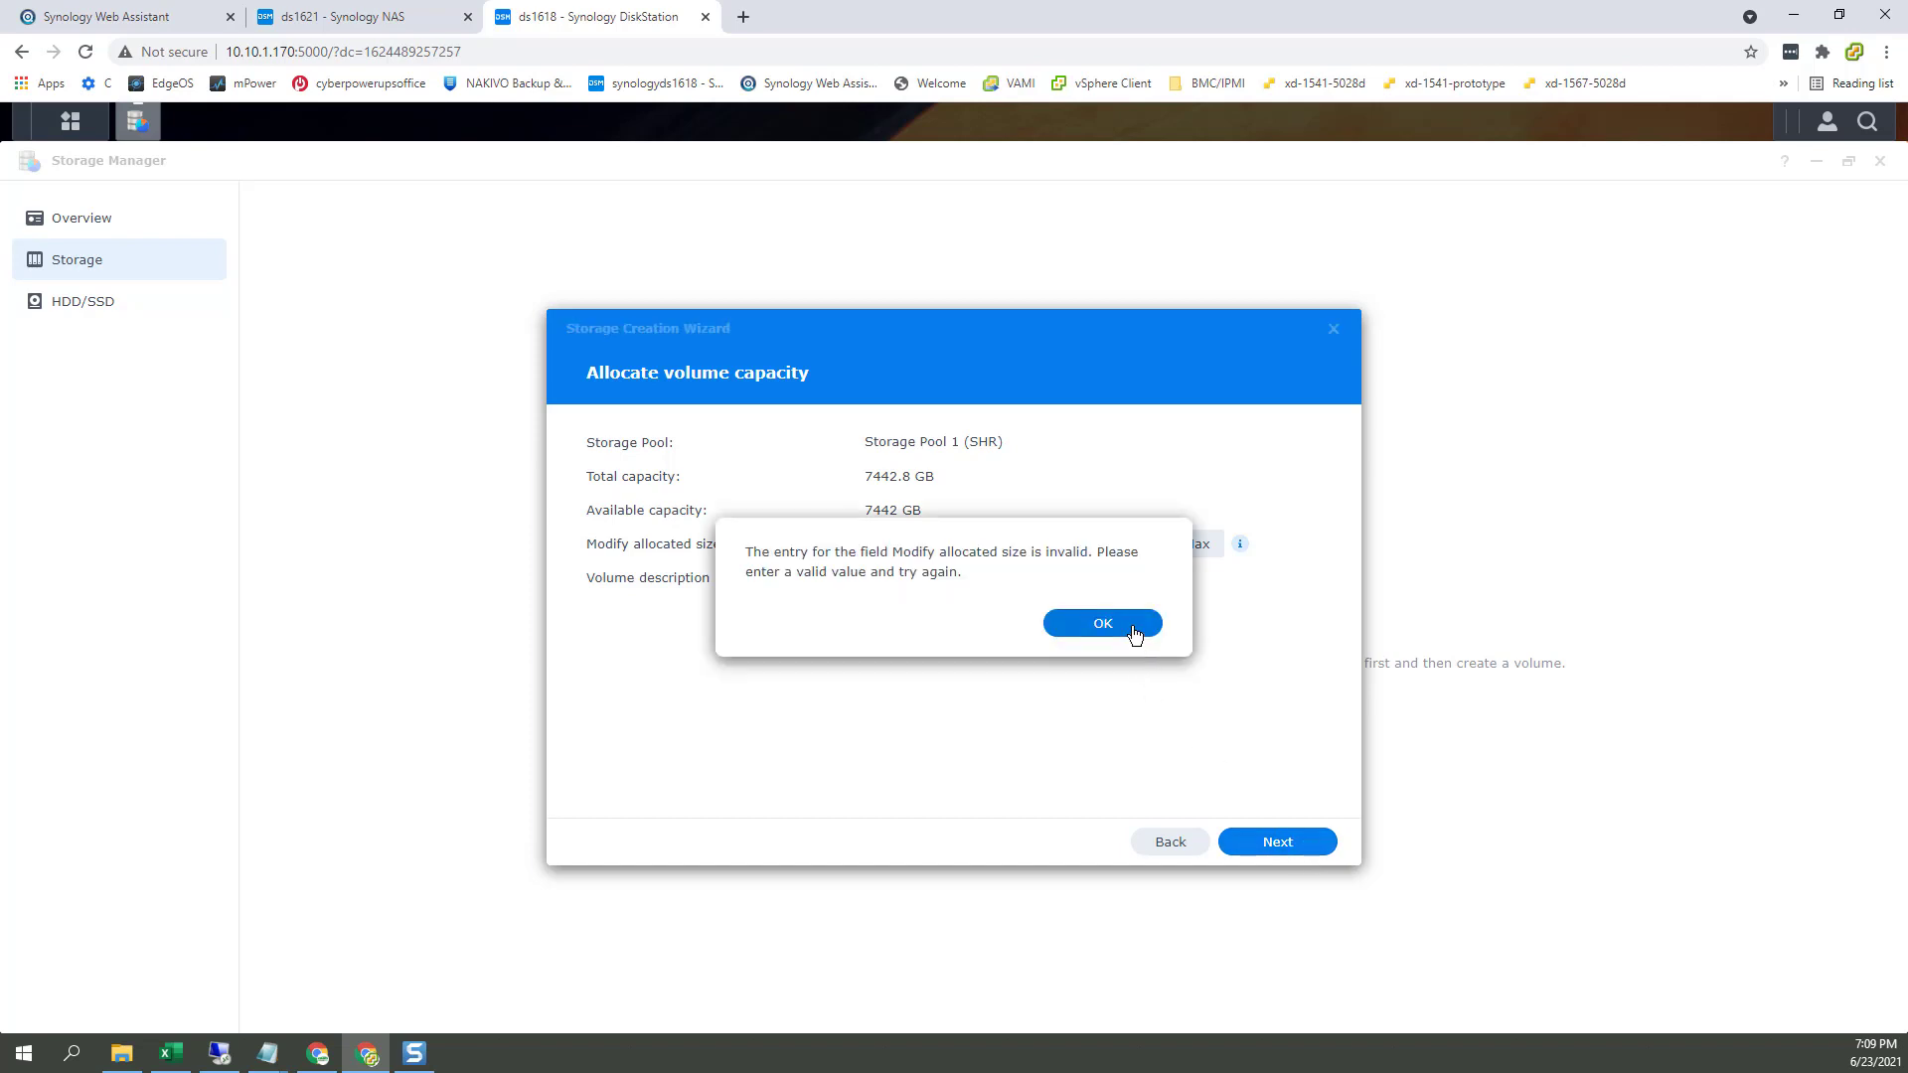
{"action": "left_click", "coordinate": [1101, 625]}
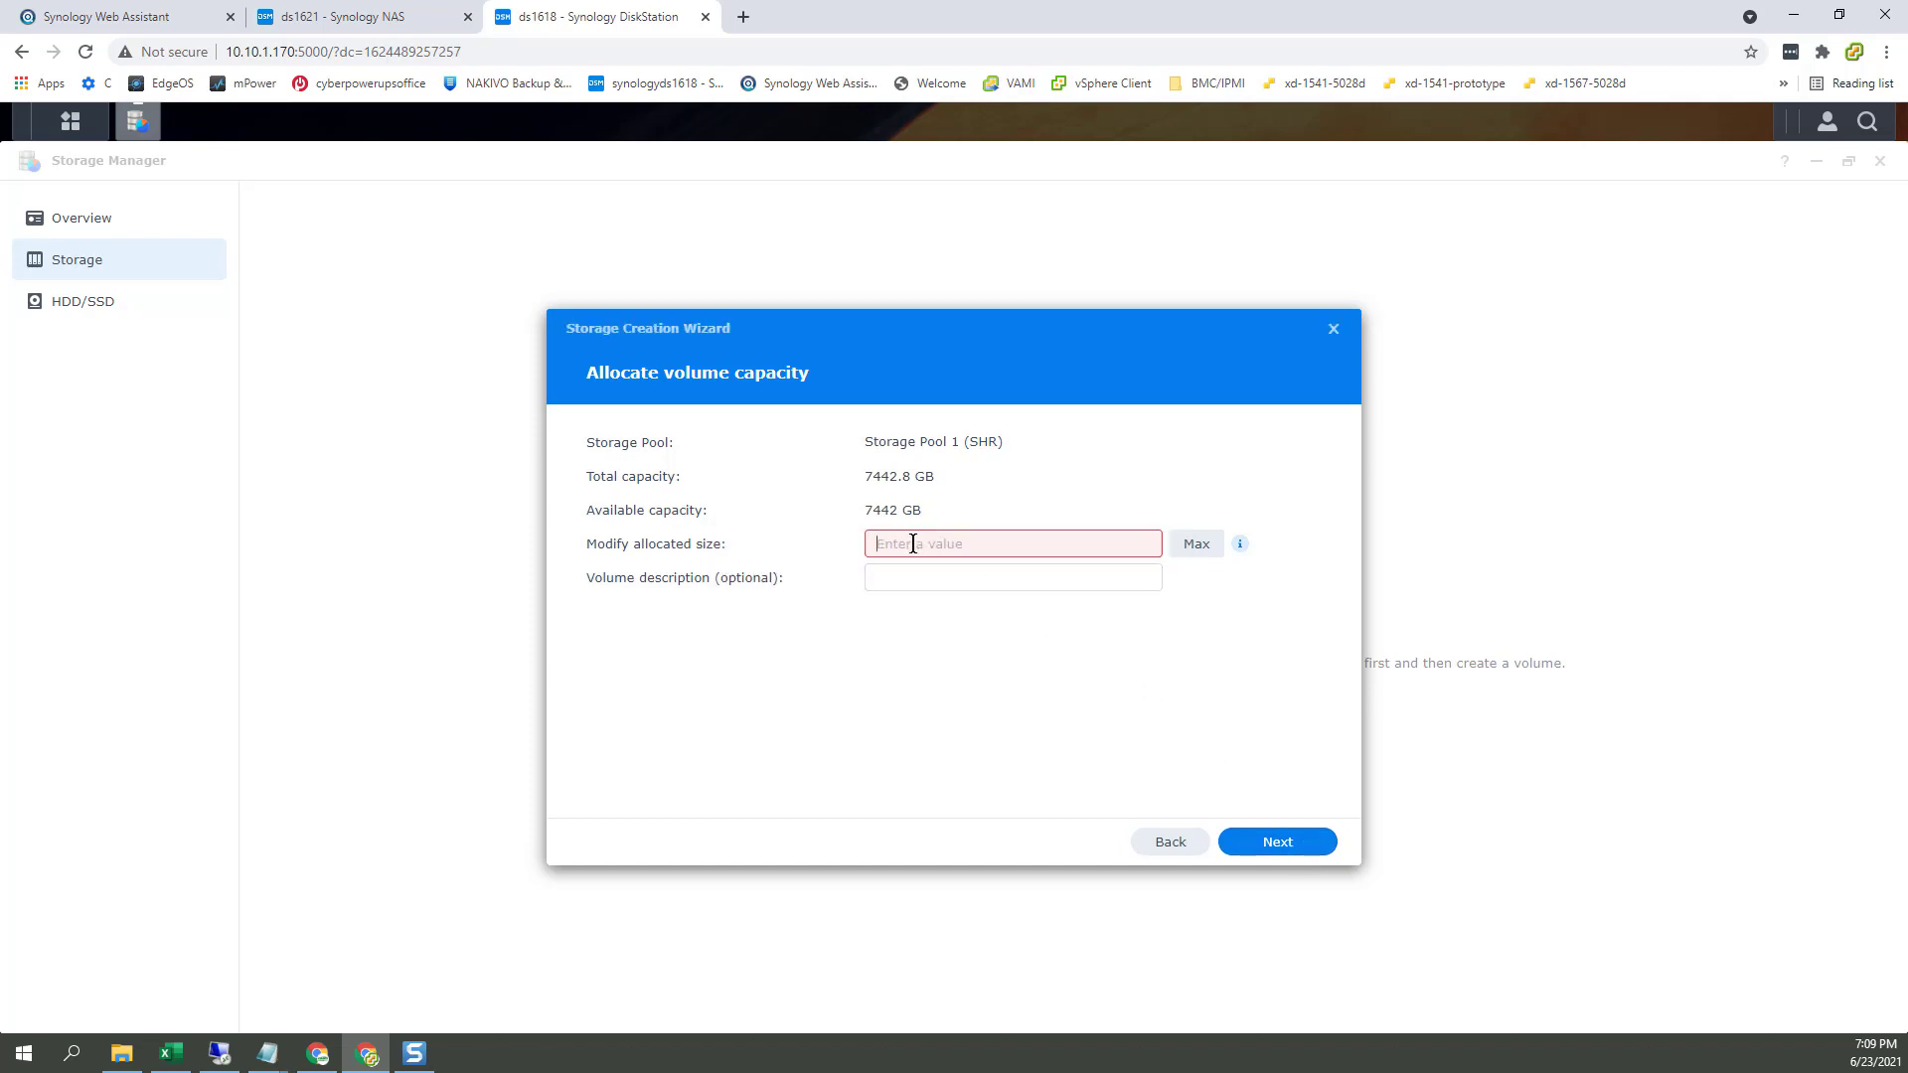
{"action": "left_click", "coordinate": [1195, 548]}
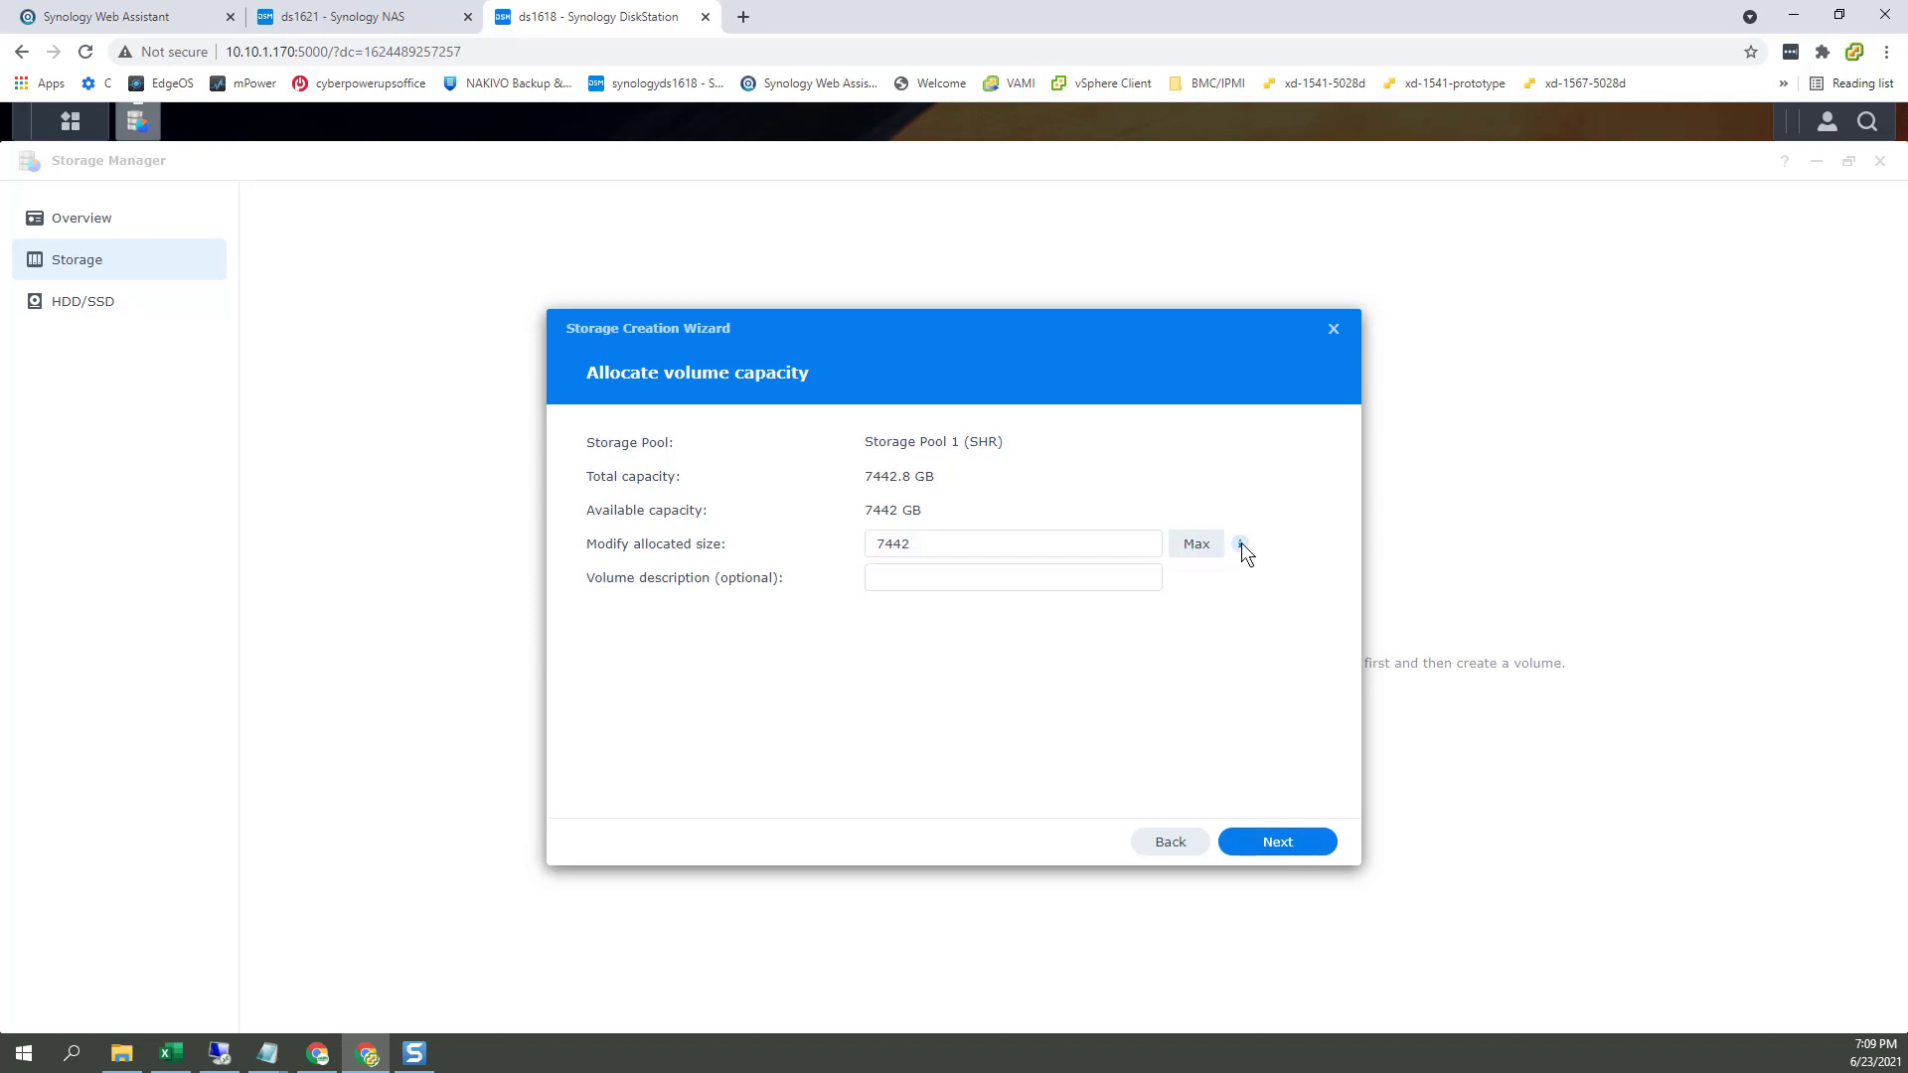
{"action": "mouse_move", "coordinate": [1241, 544]}
{"action": "left_click", "coordinate": [1277, 845]}
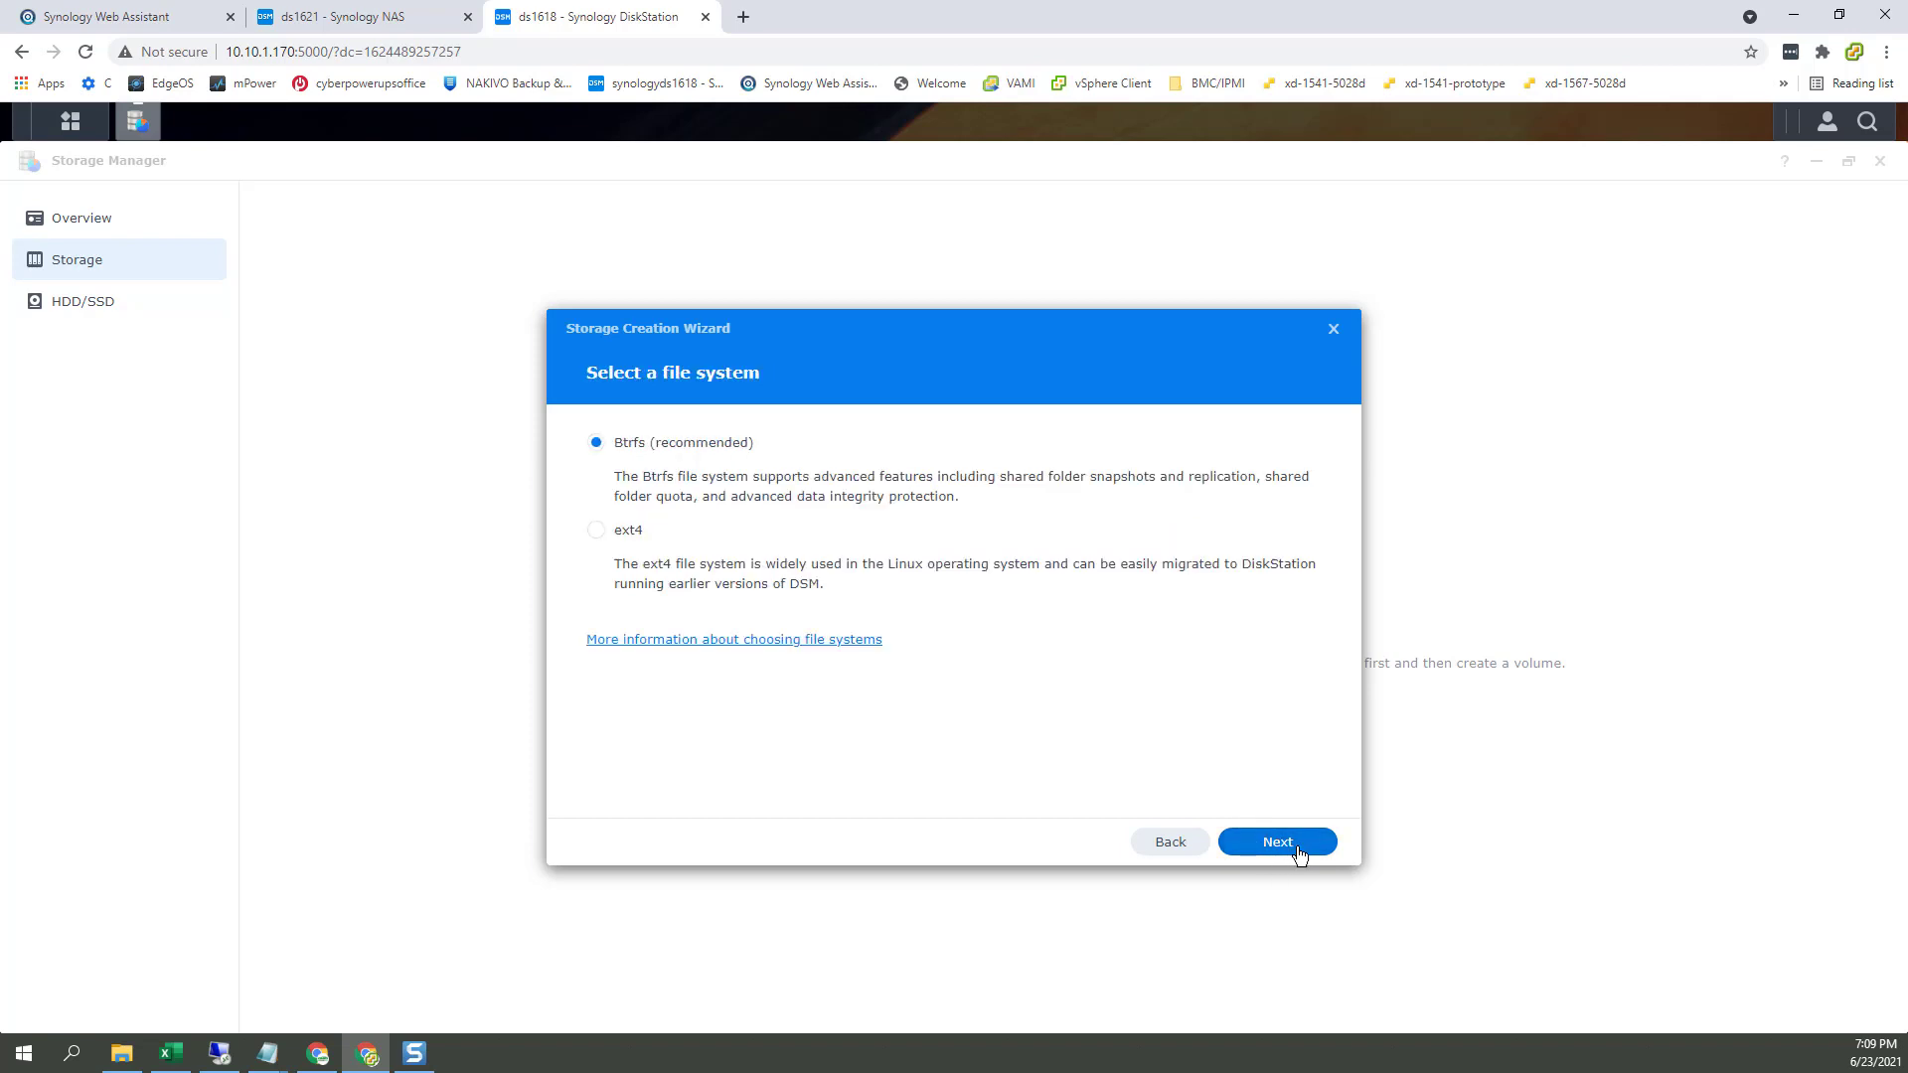
{"action": "left_click", "coordinate": [1299, 854]}
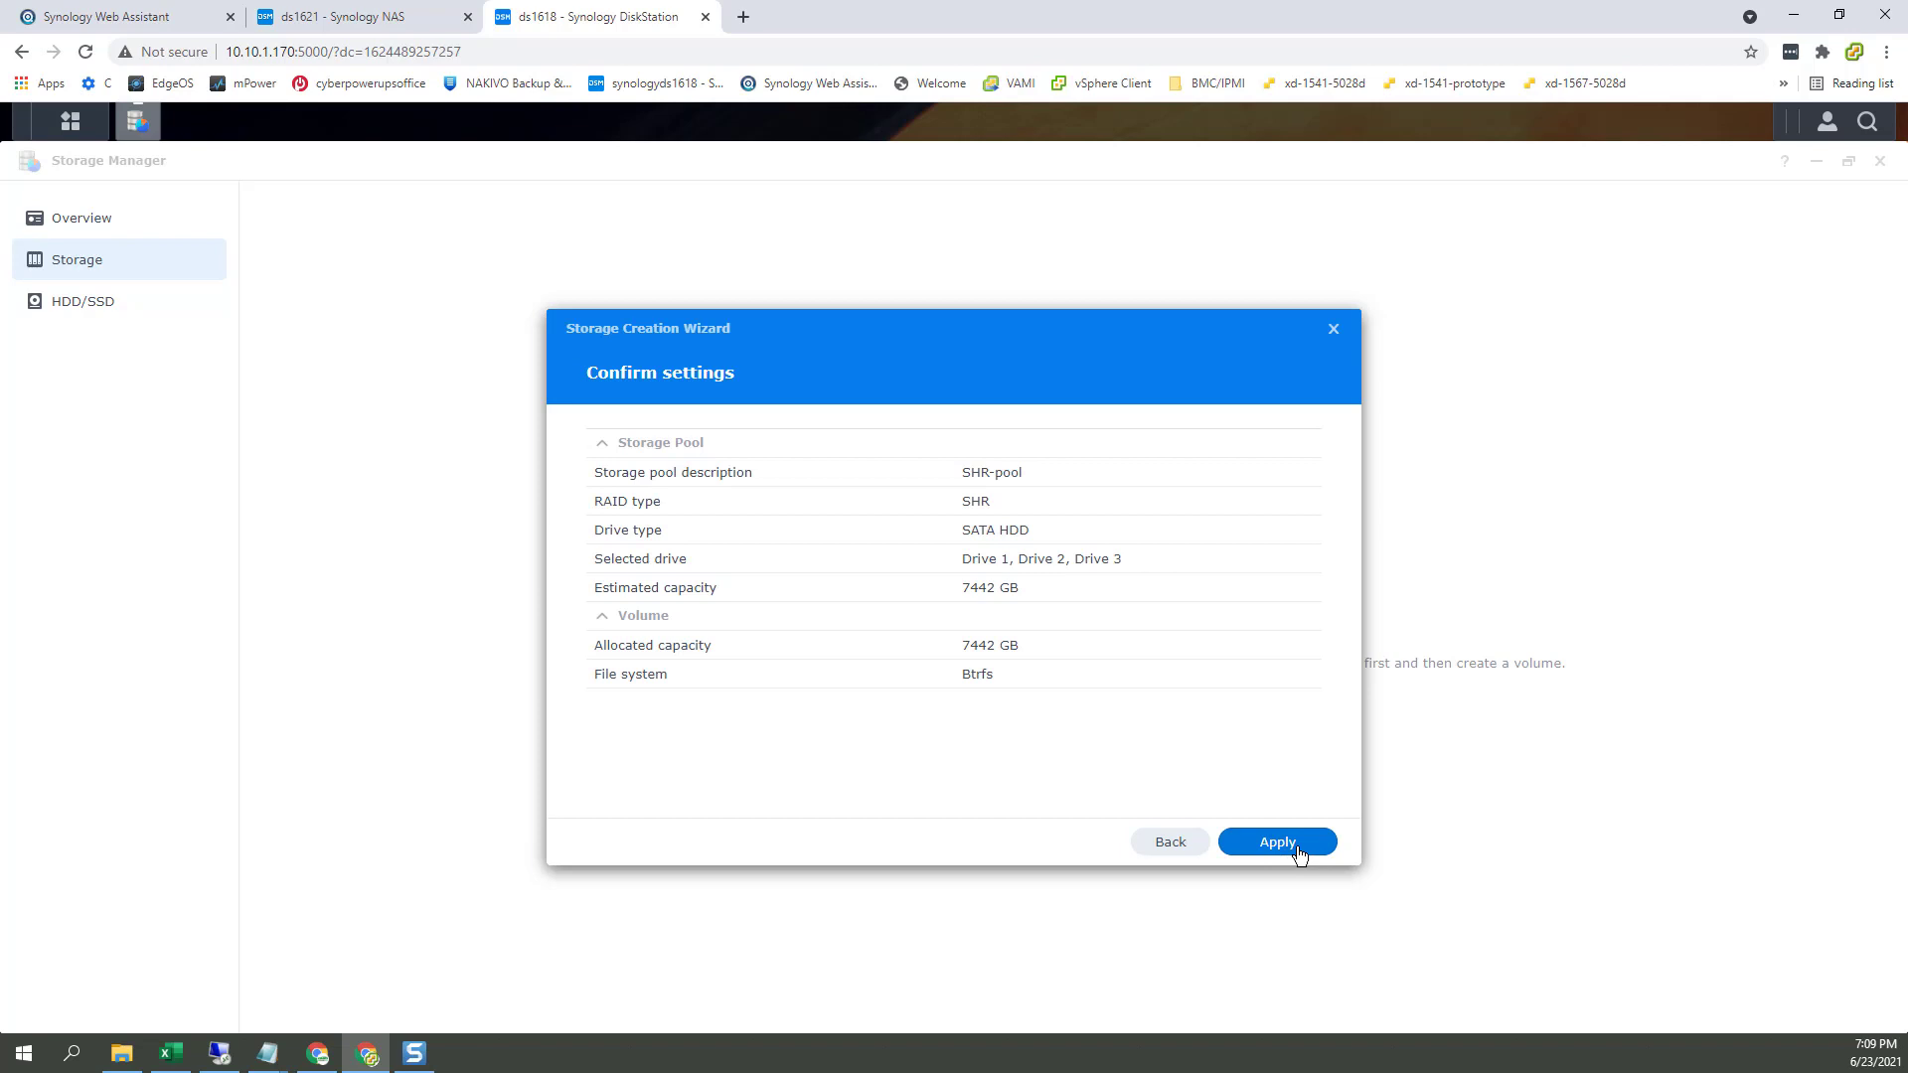
{"action": "left_click", "coordinate": [1278, 844]}
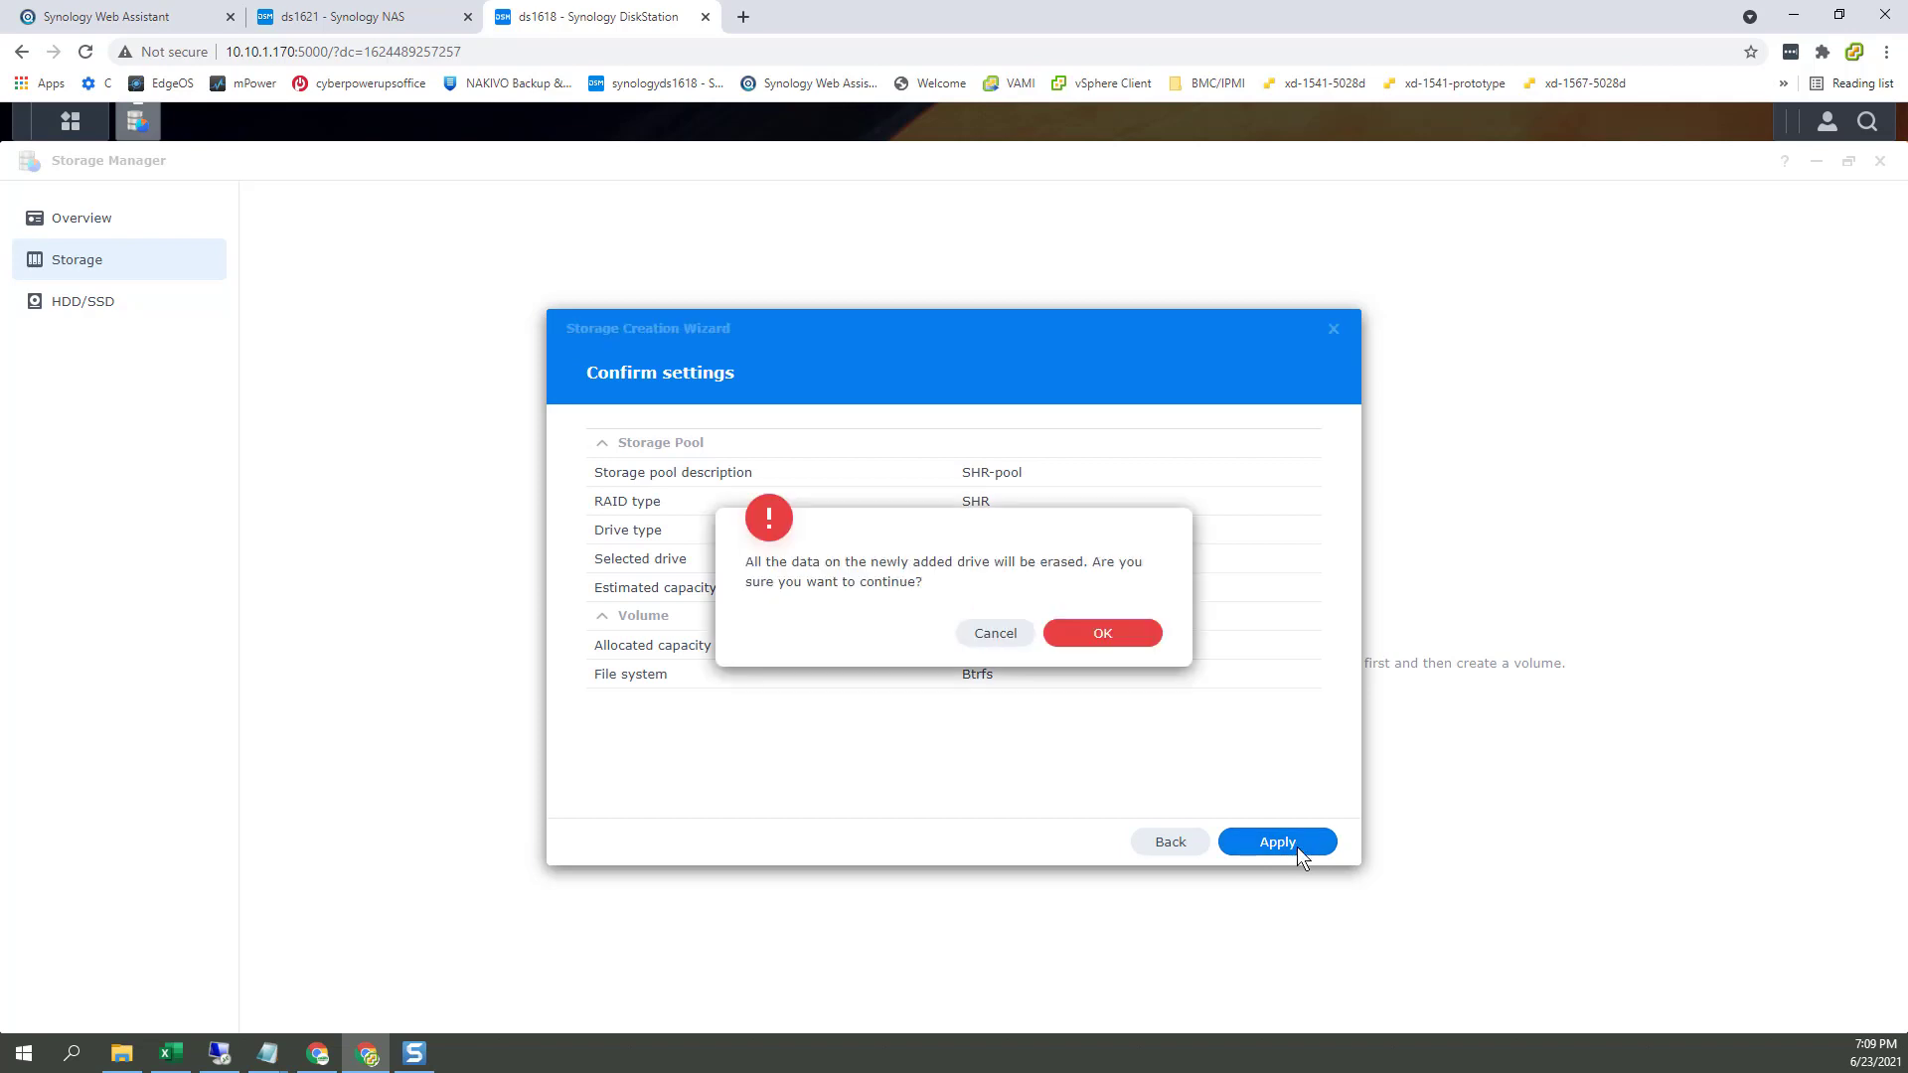
{"action": "left_click", "coordinate": [1131, 634]}
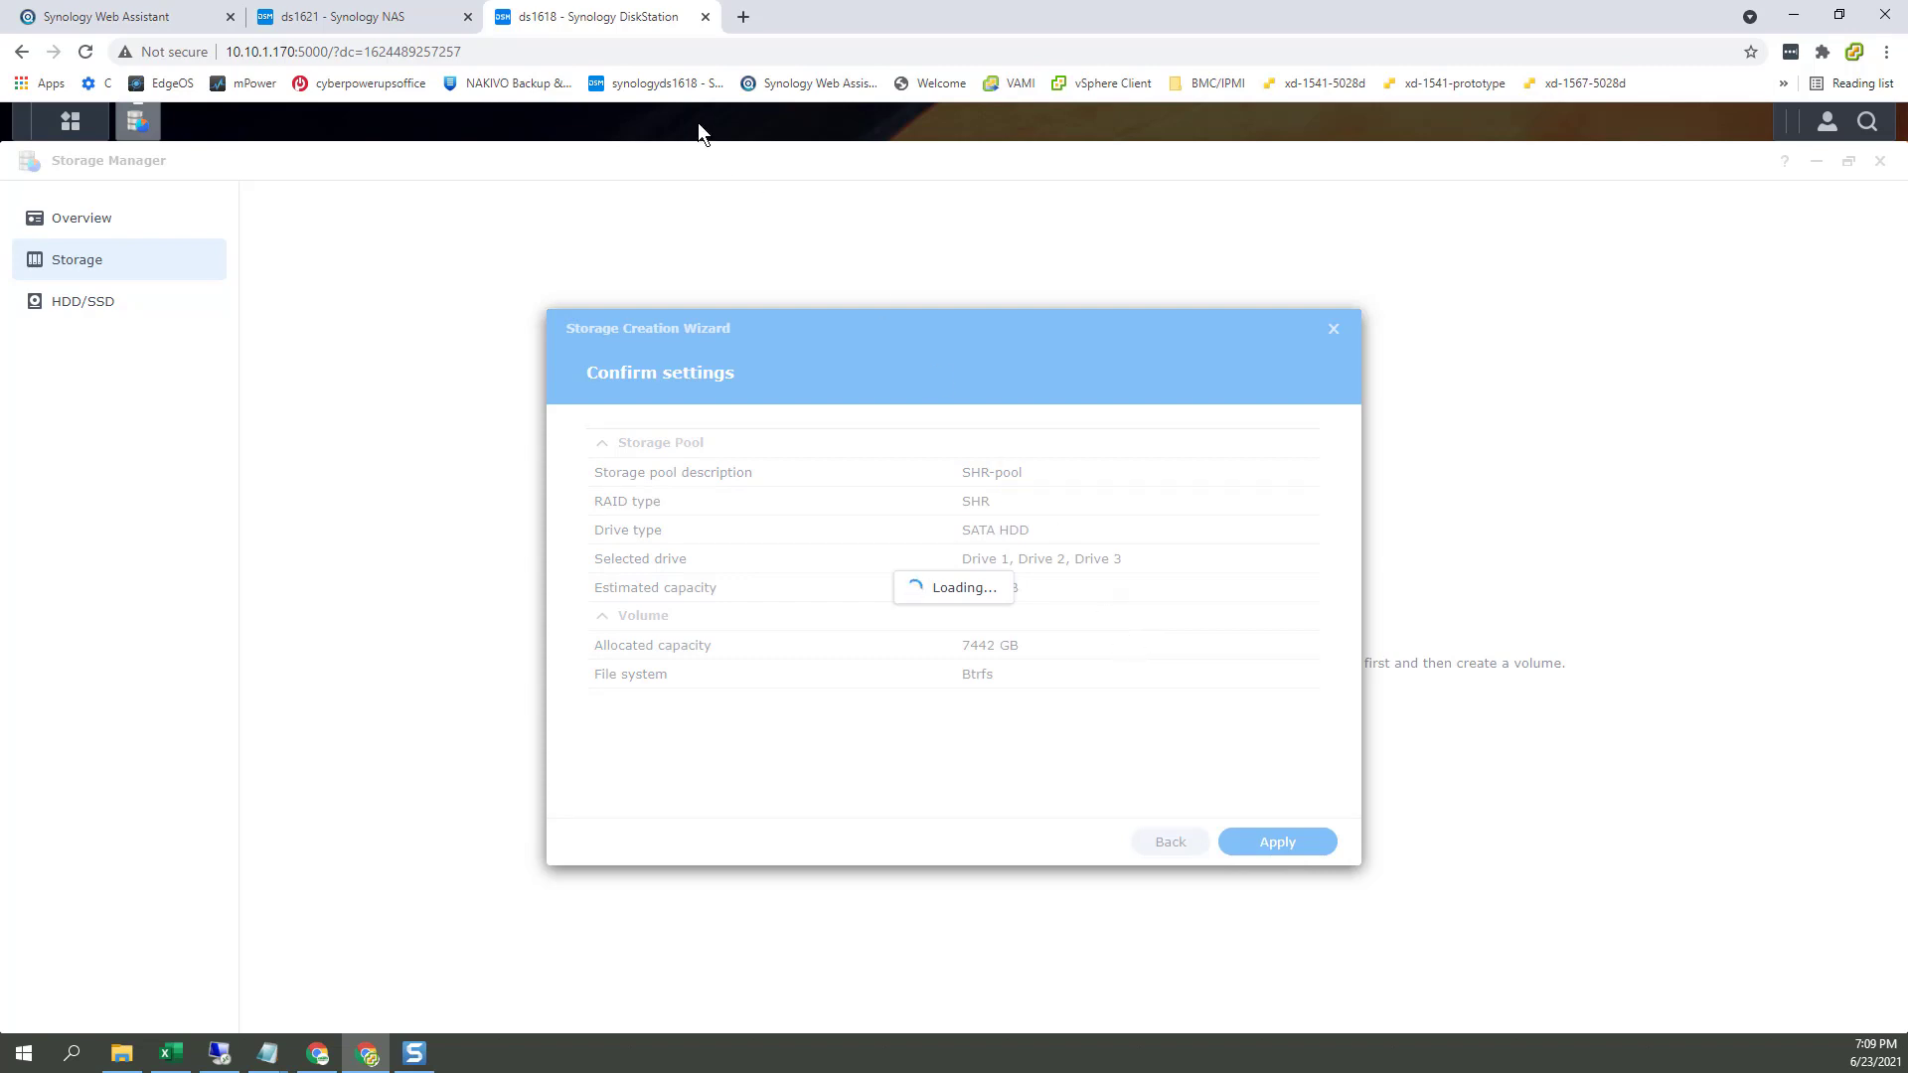
Step: On ds1621, move drives 1–3 into the RAID 5 pool, accept the compatibility and erase notices, and apply
{"action": "left_click", "coordinate": [420, 16]}
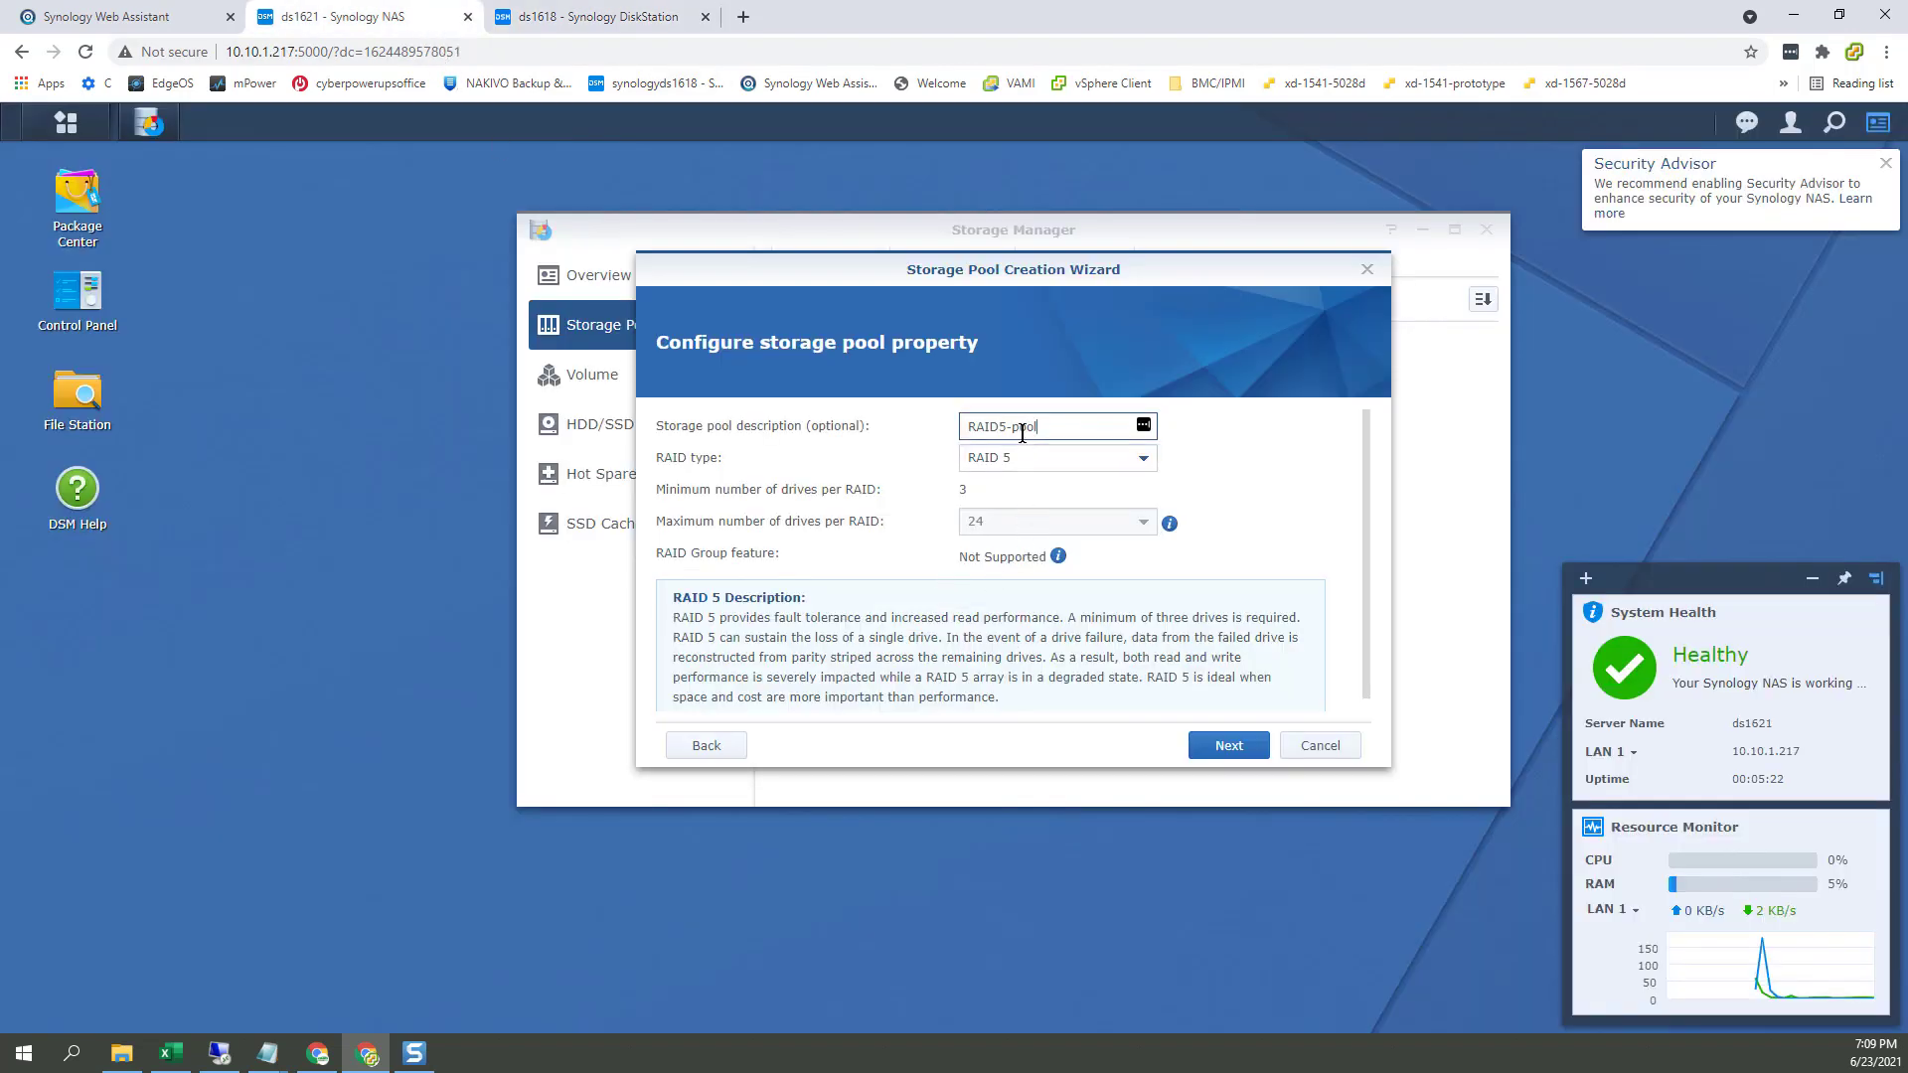
{"action": "left_click", "coordinate": [1229, 746]}
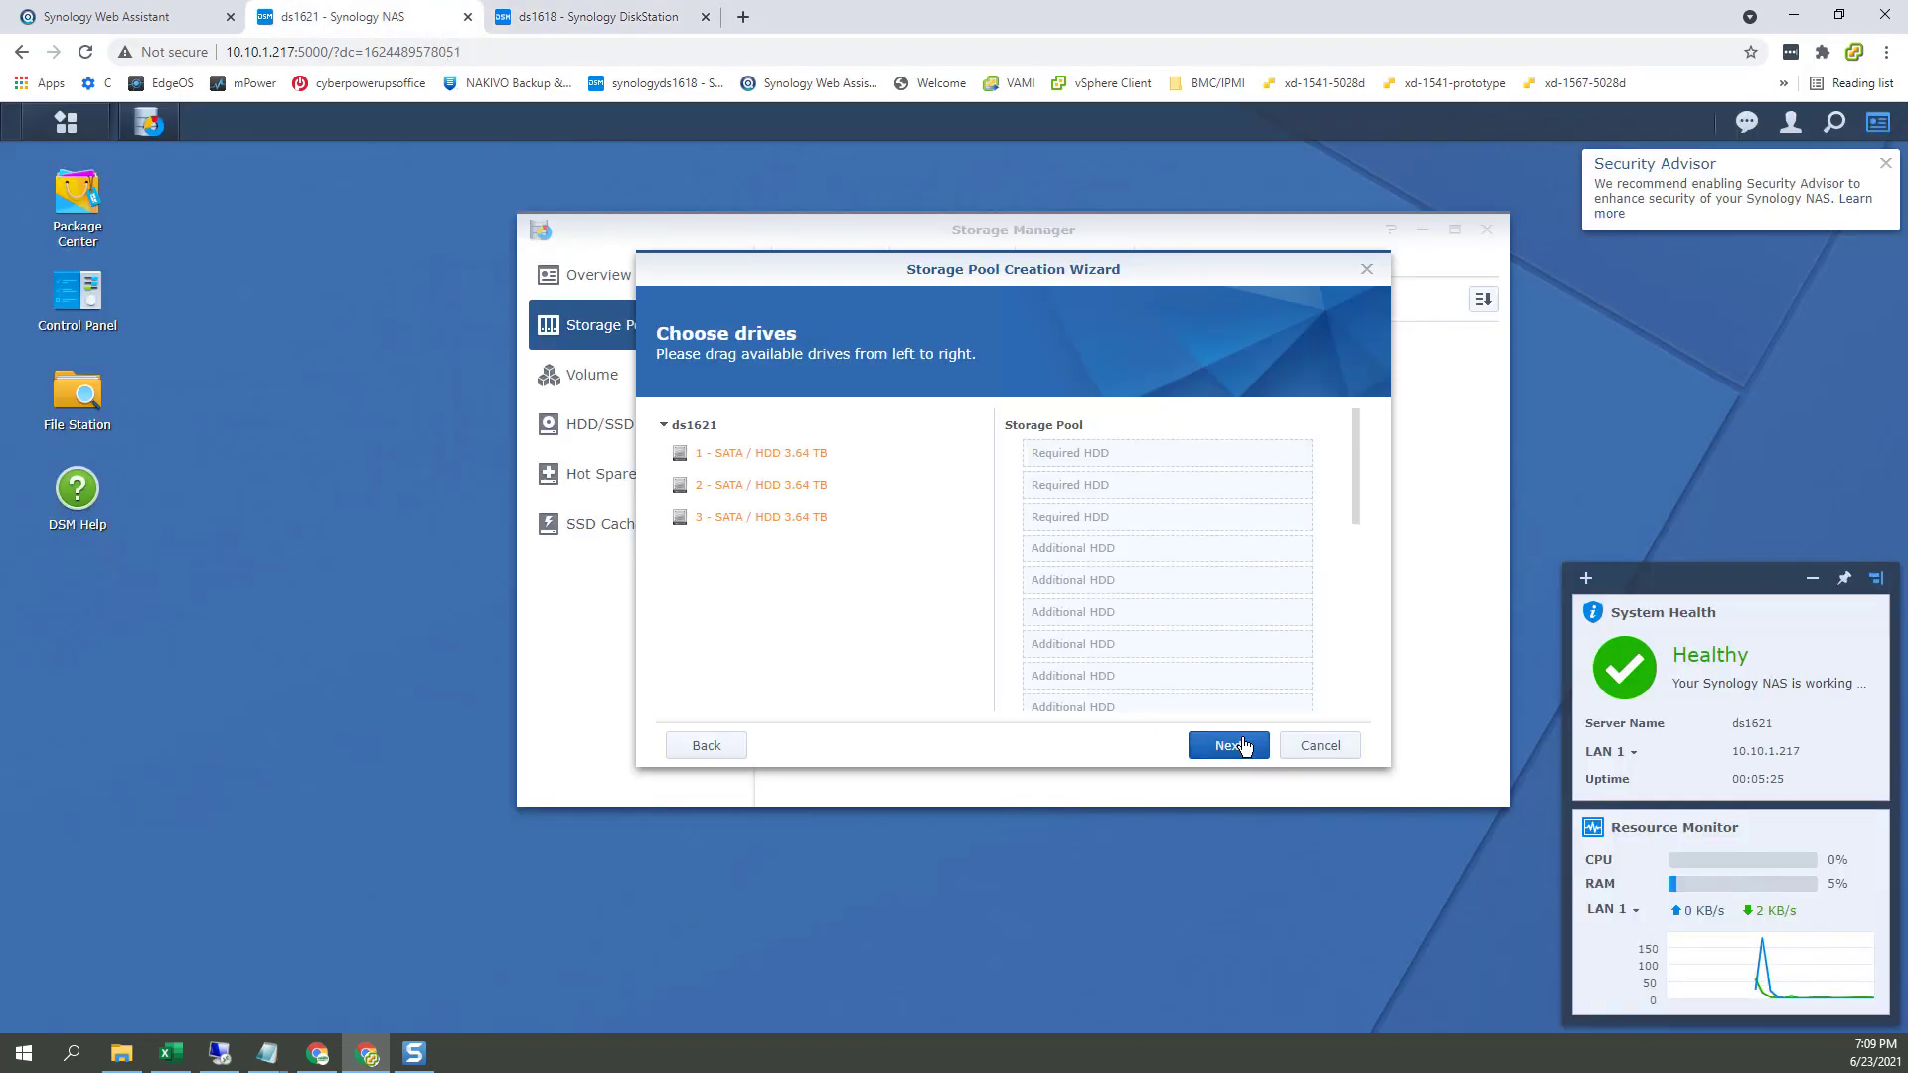
{"action": "left_click", "coordinate": [761, 516]}
{"action": "left_click", "coordinate": [768, 460], "text": "shift"}
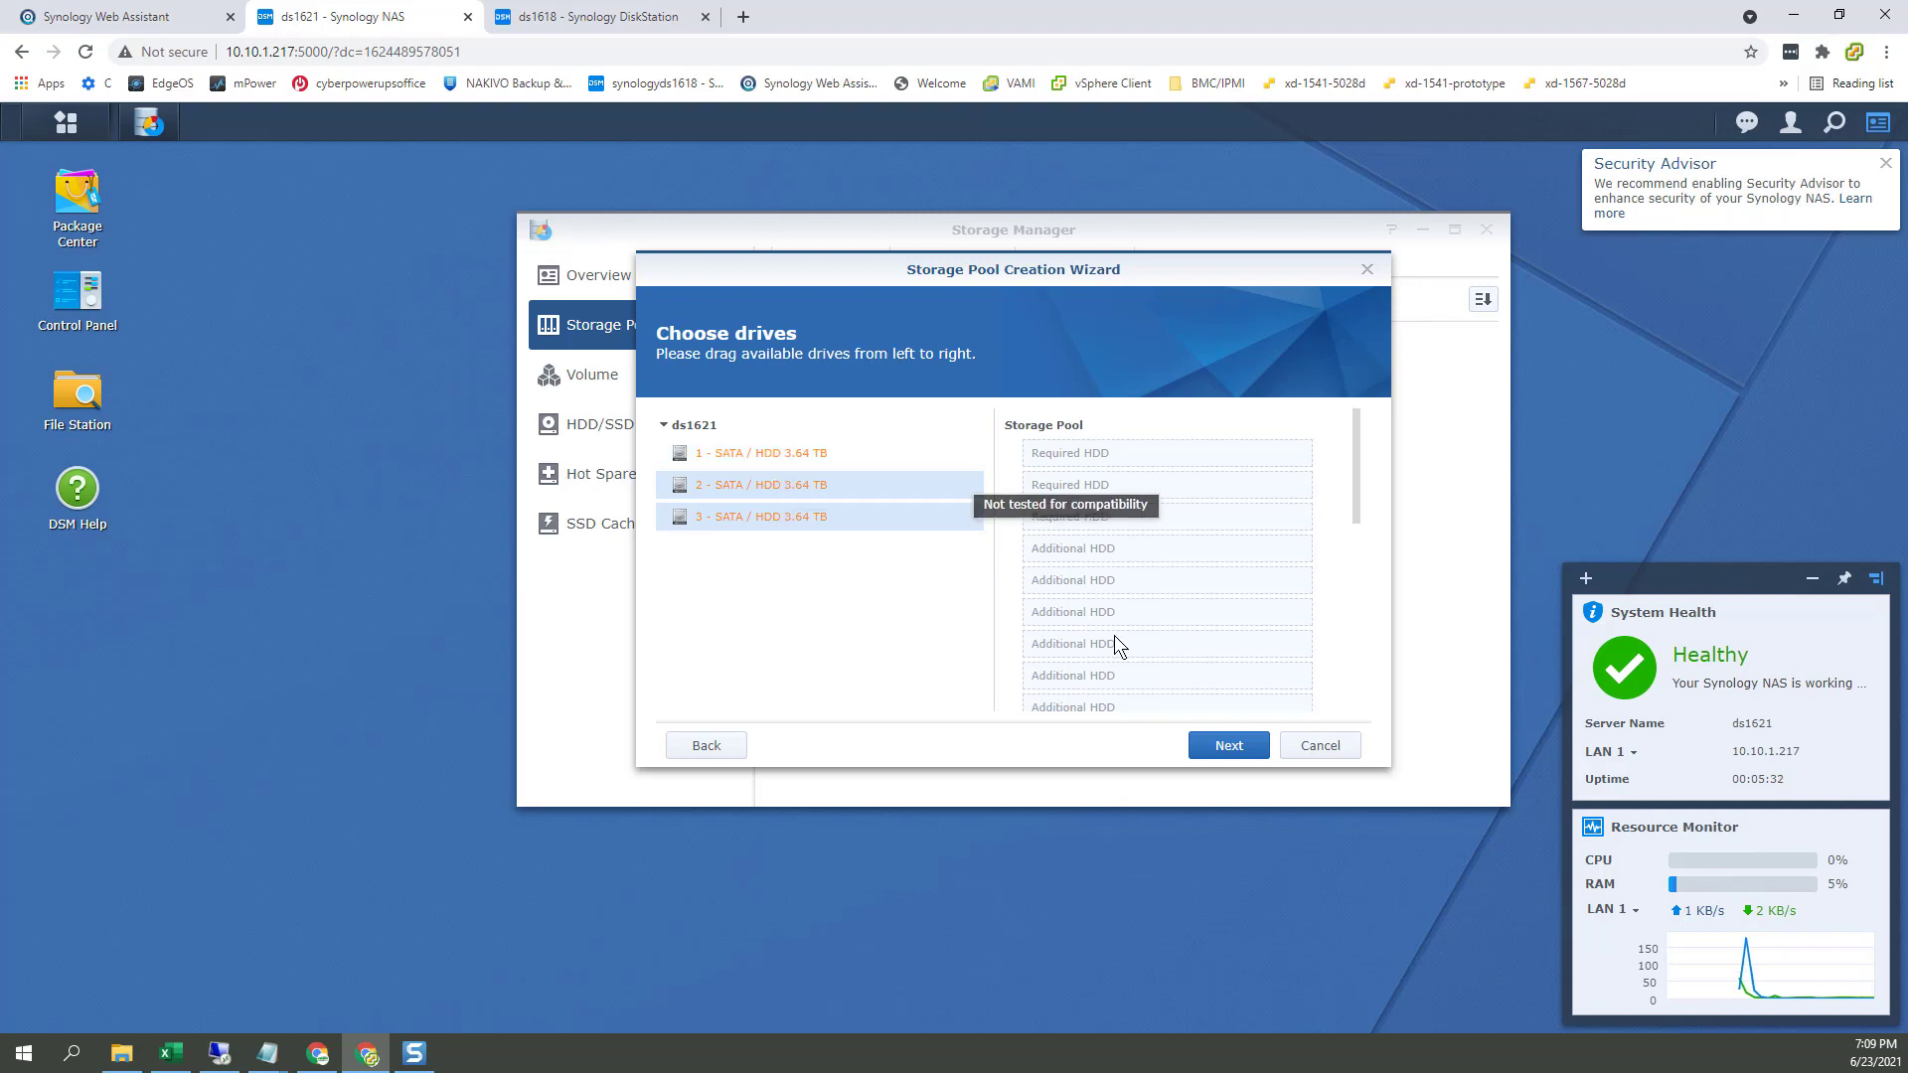
{"action": "left_click_drag", "start_coordinate": [835, 458], "coordinate": [1125, 439]}
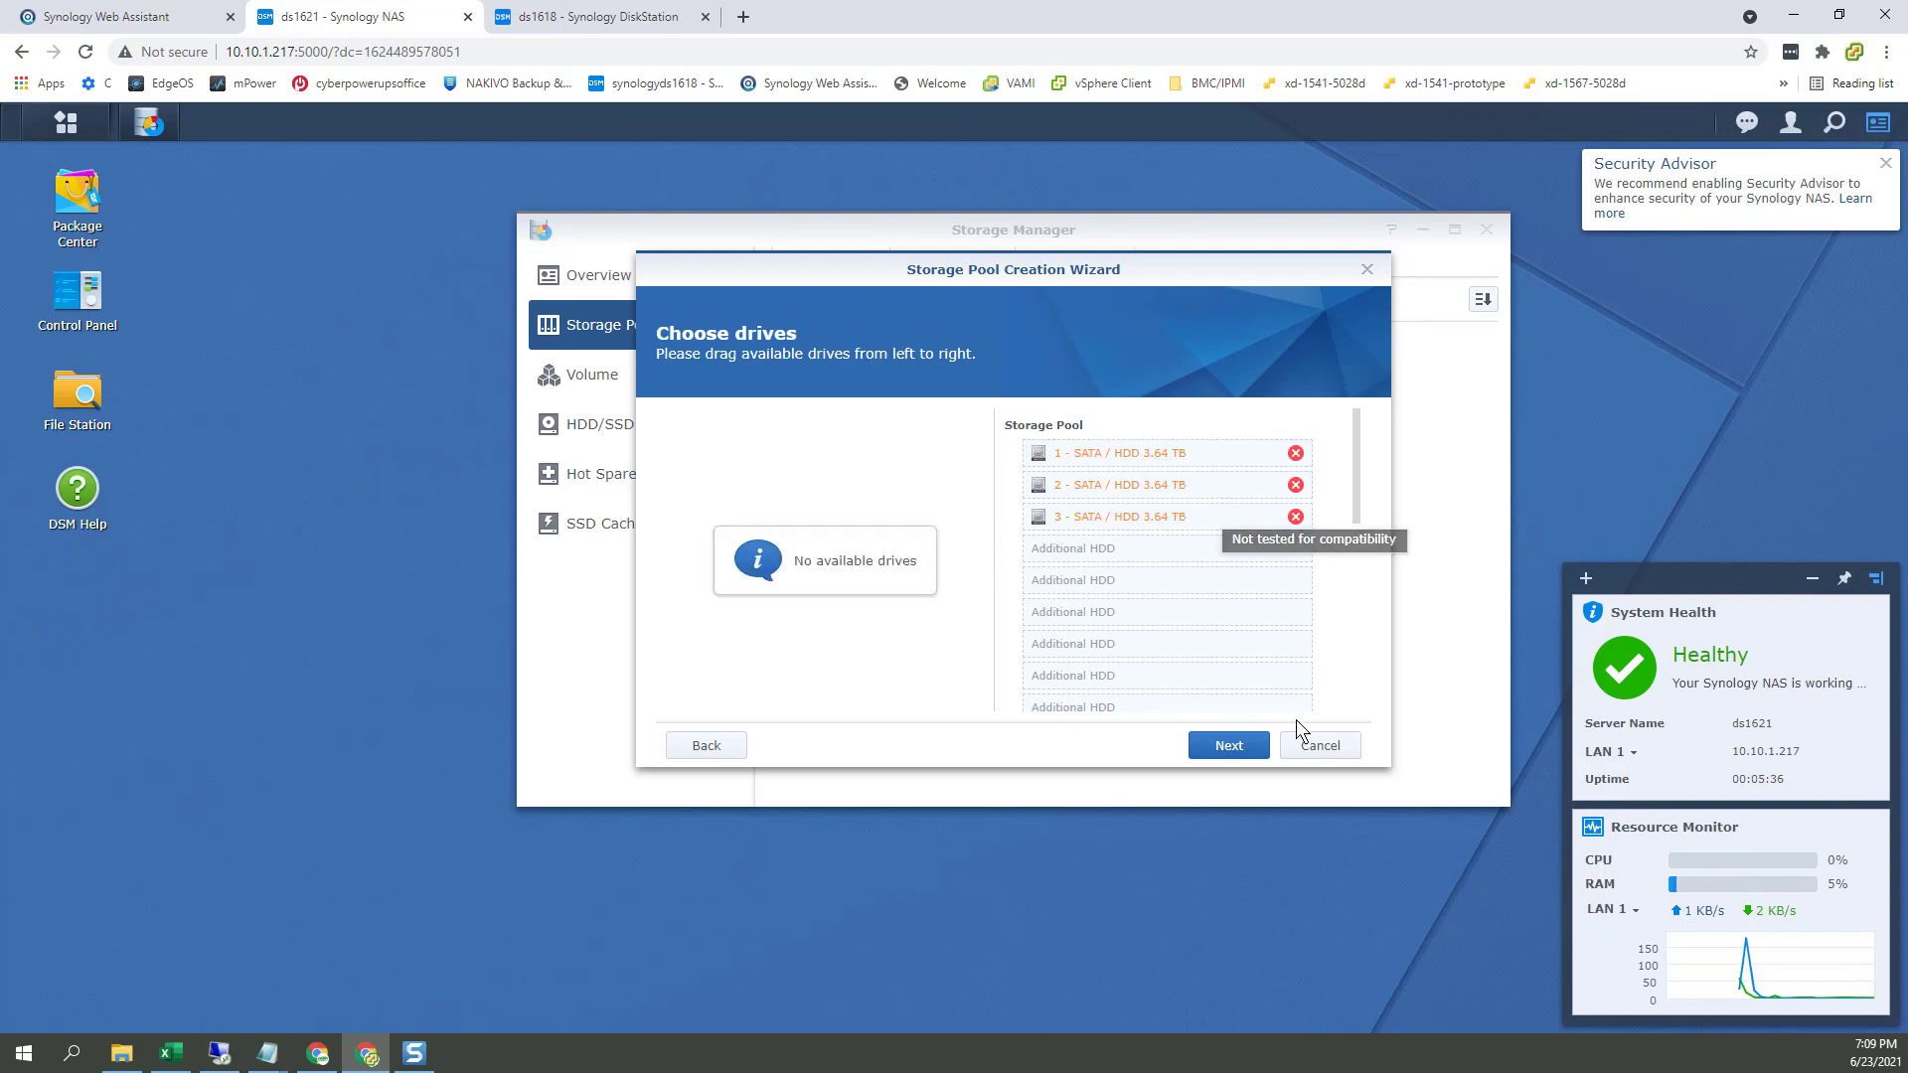
{"action": "left_click", "coordinate": [1228, 745]}
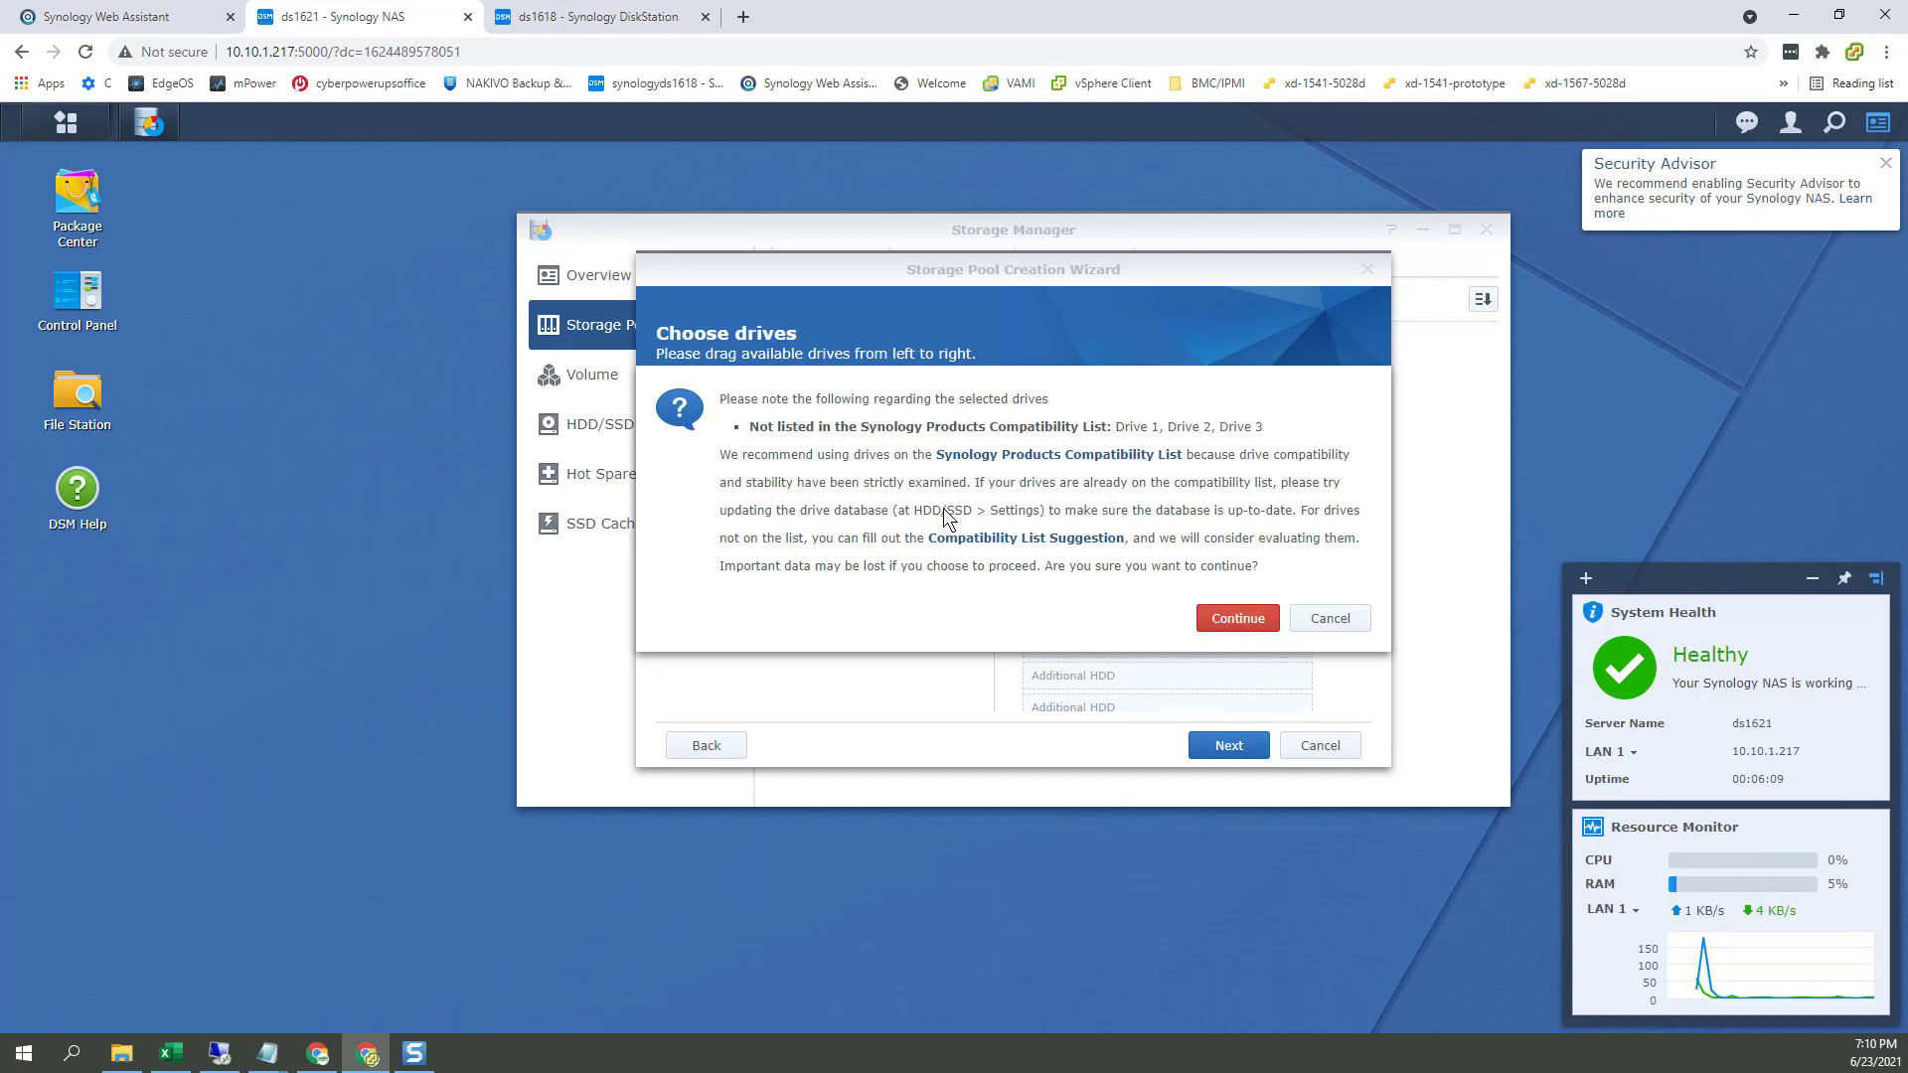
{"action": "left_click", "coordinate": [1241, 622]}
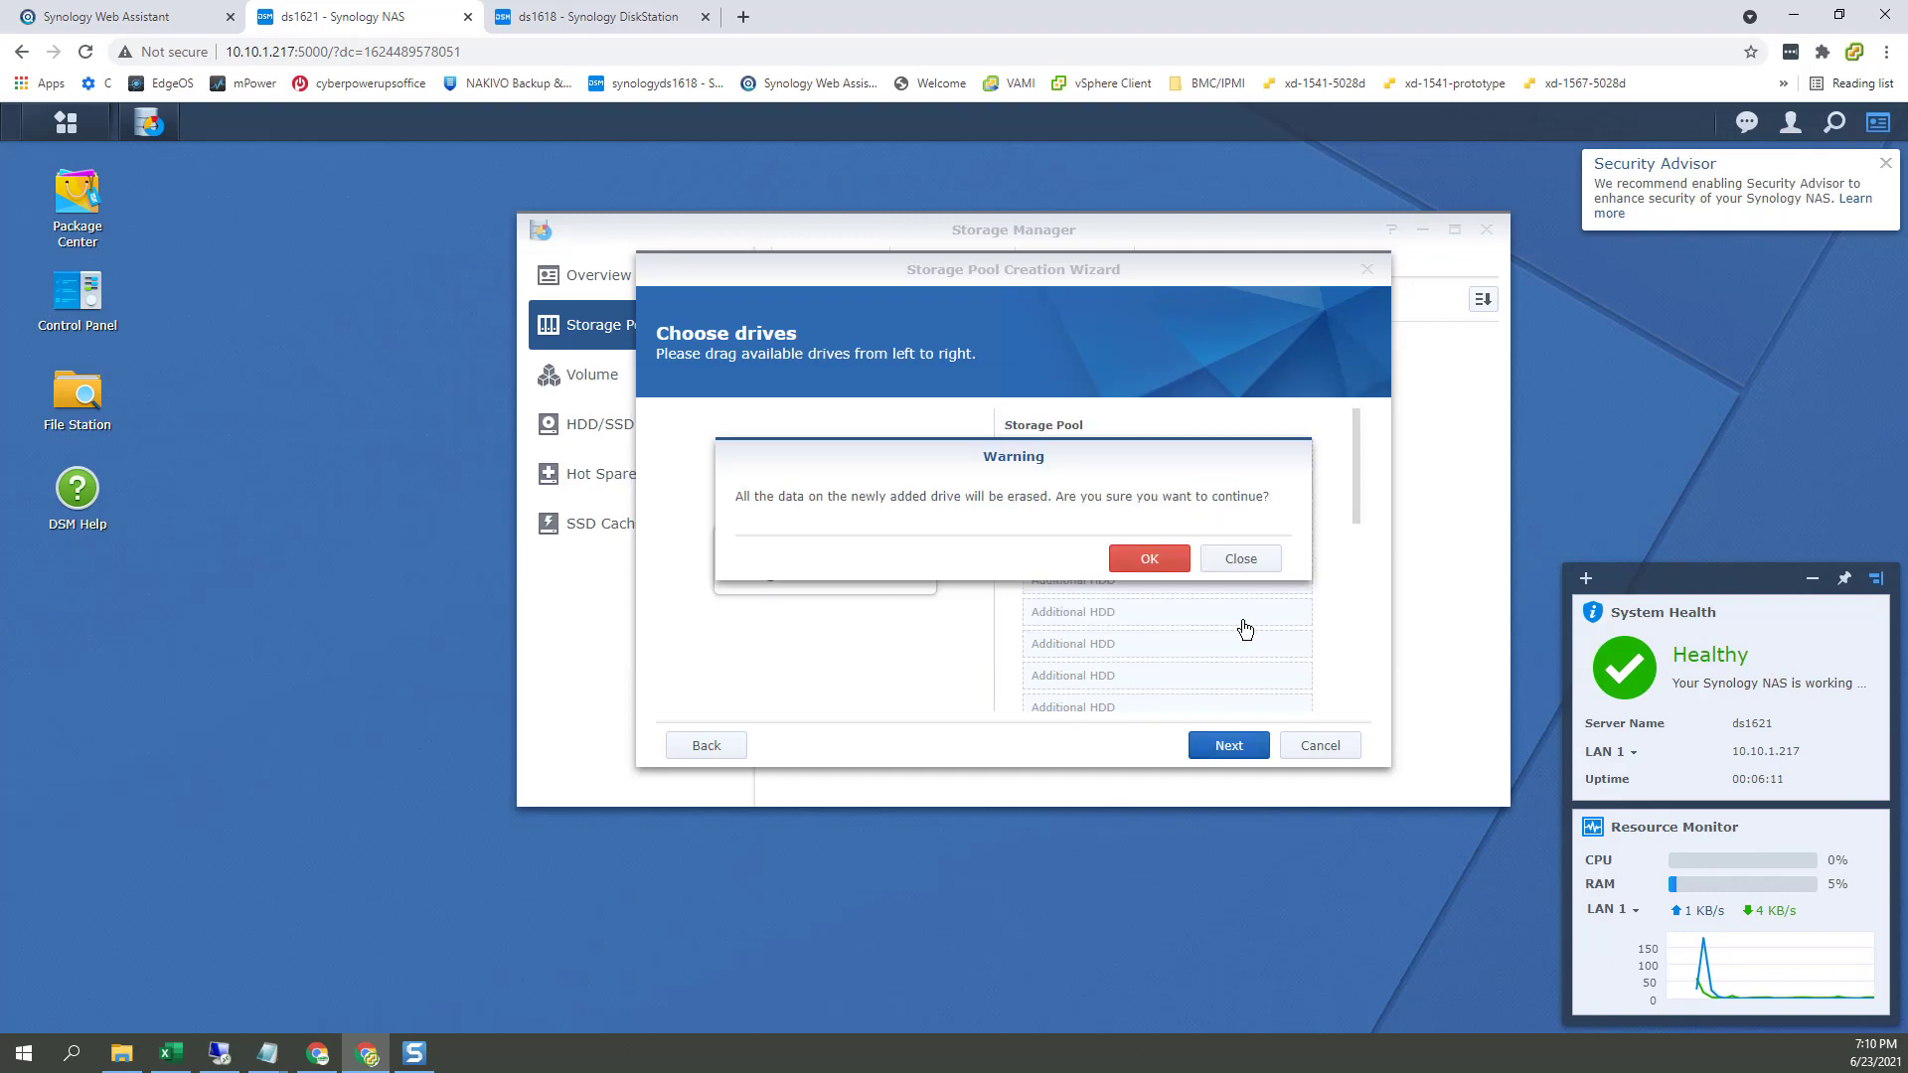
{"action": "left_click", "coordinate": [1145, 557]}
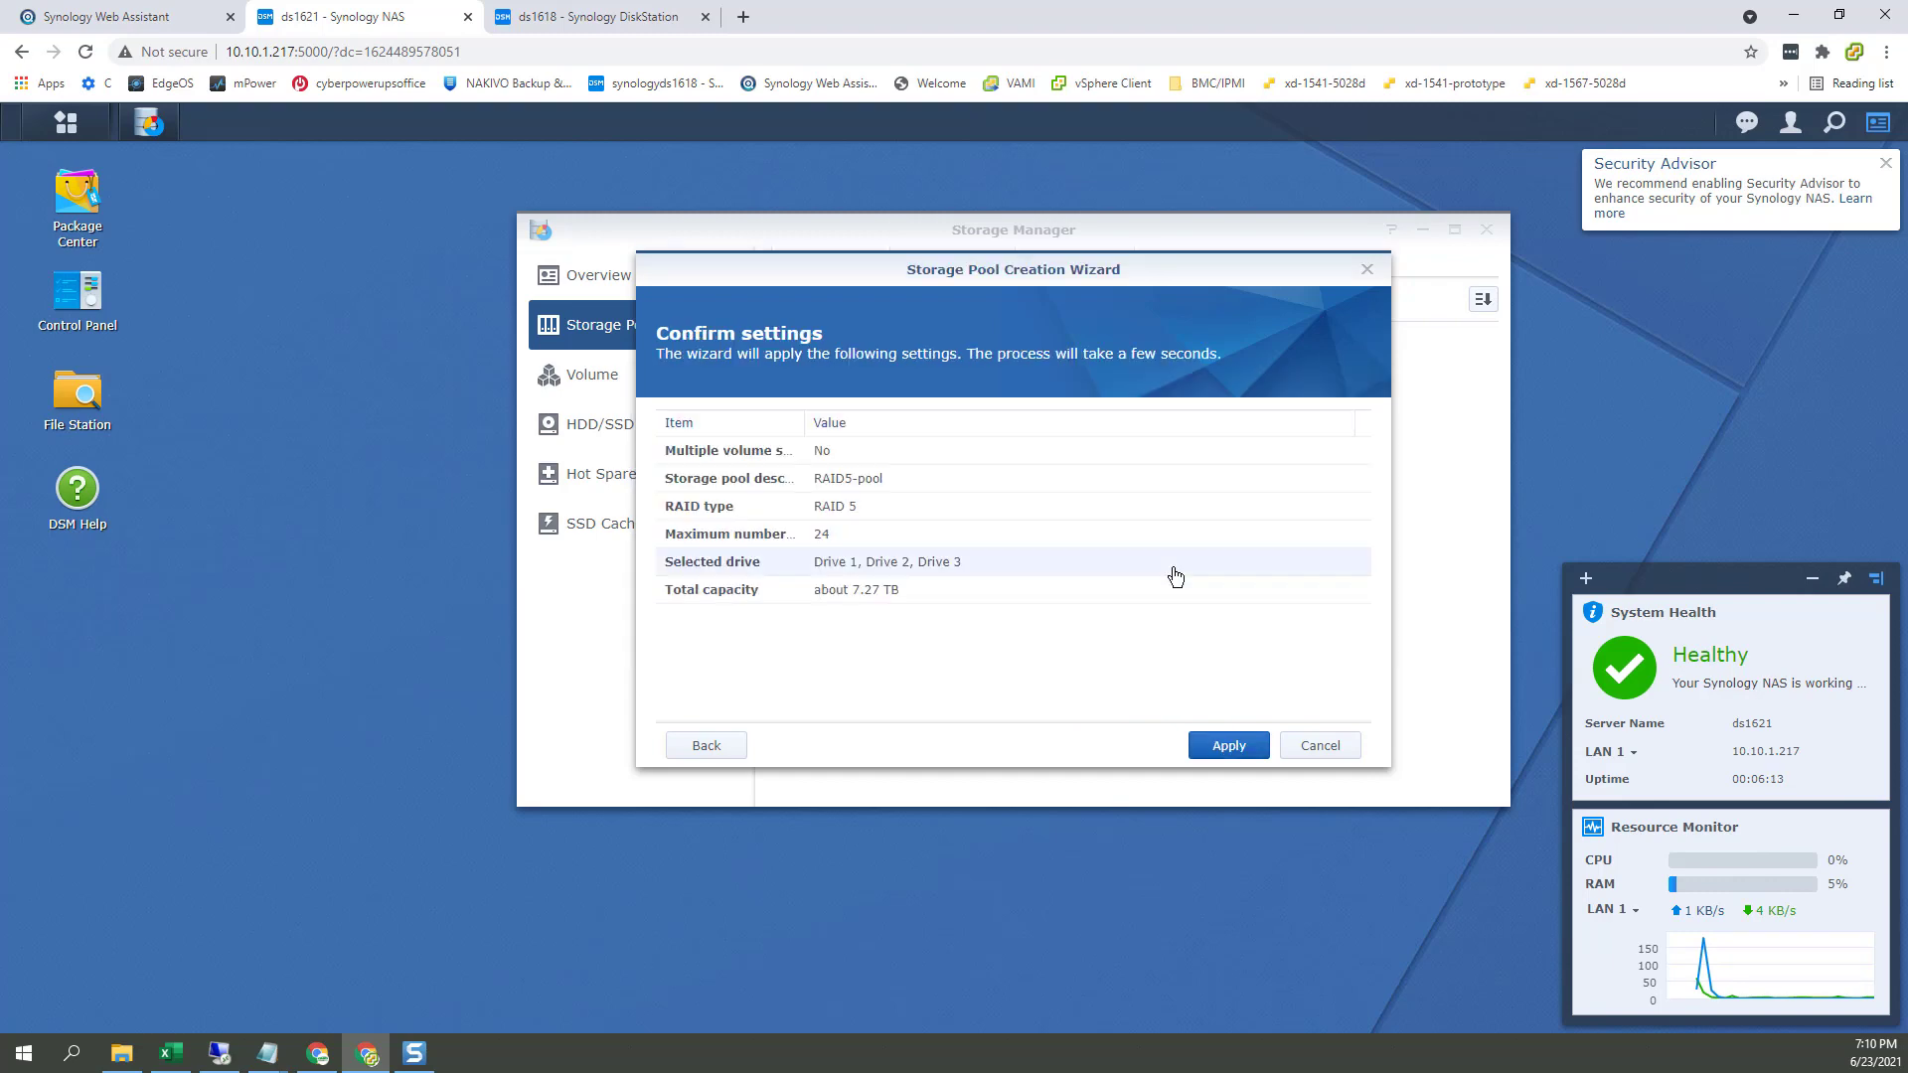
{"action": "left_click", "coordinate": [1254, 756]}
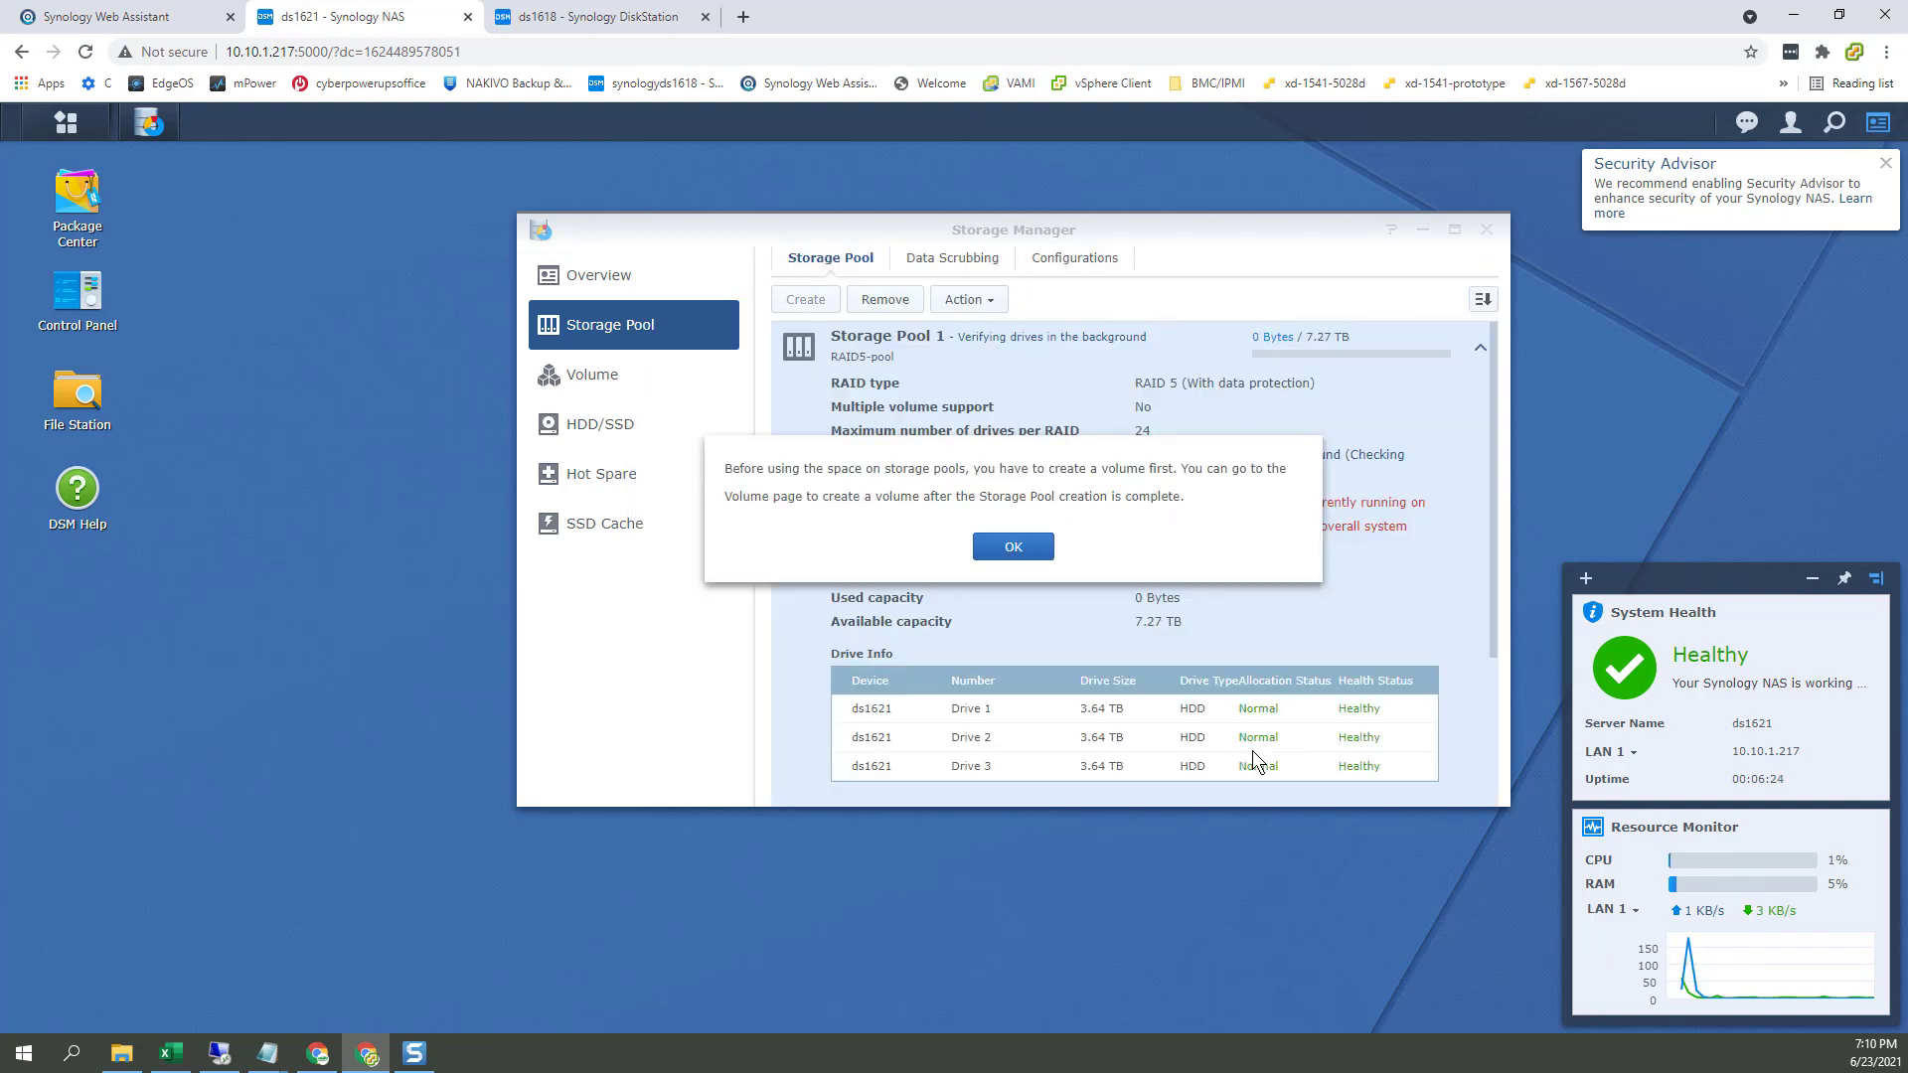
Step: Dismiss the create-a-volume reminder and look over the new pool's actions
{"action": "left_click", "coordinate": [1028, 550]}
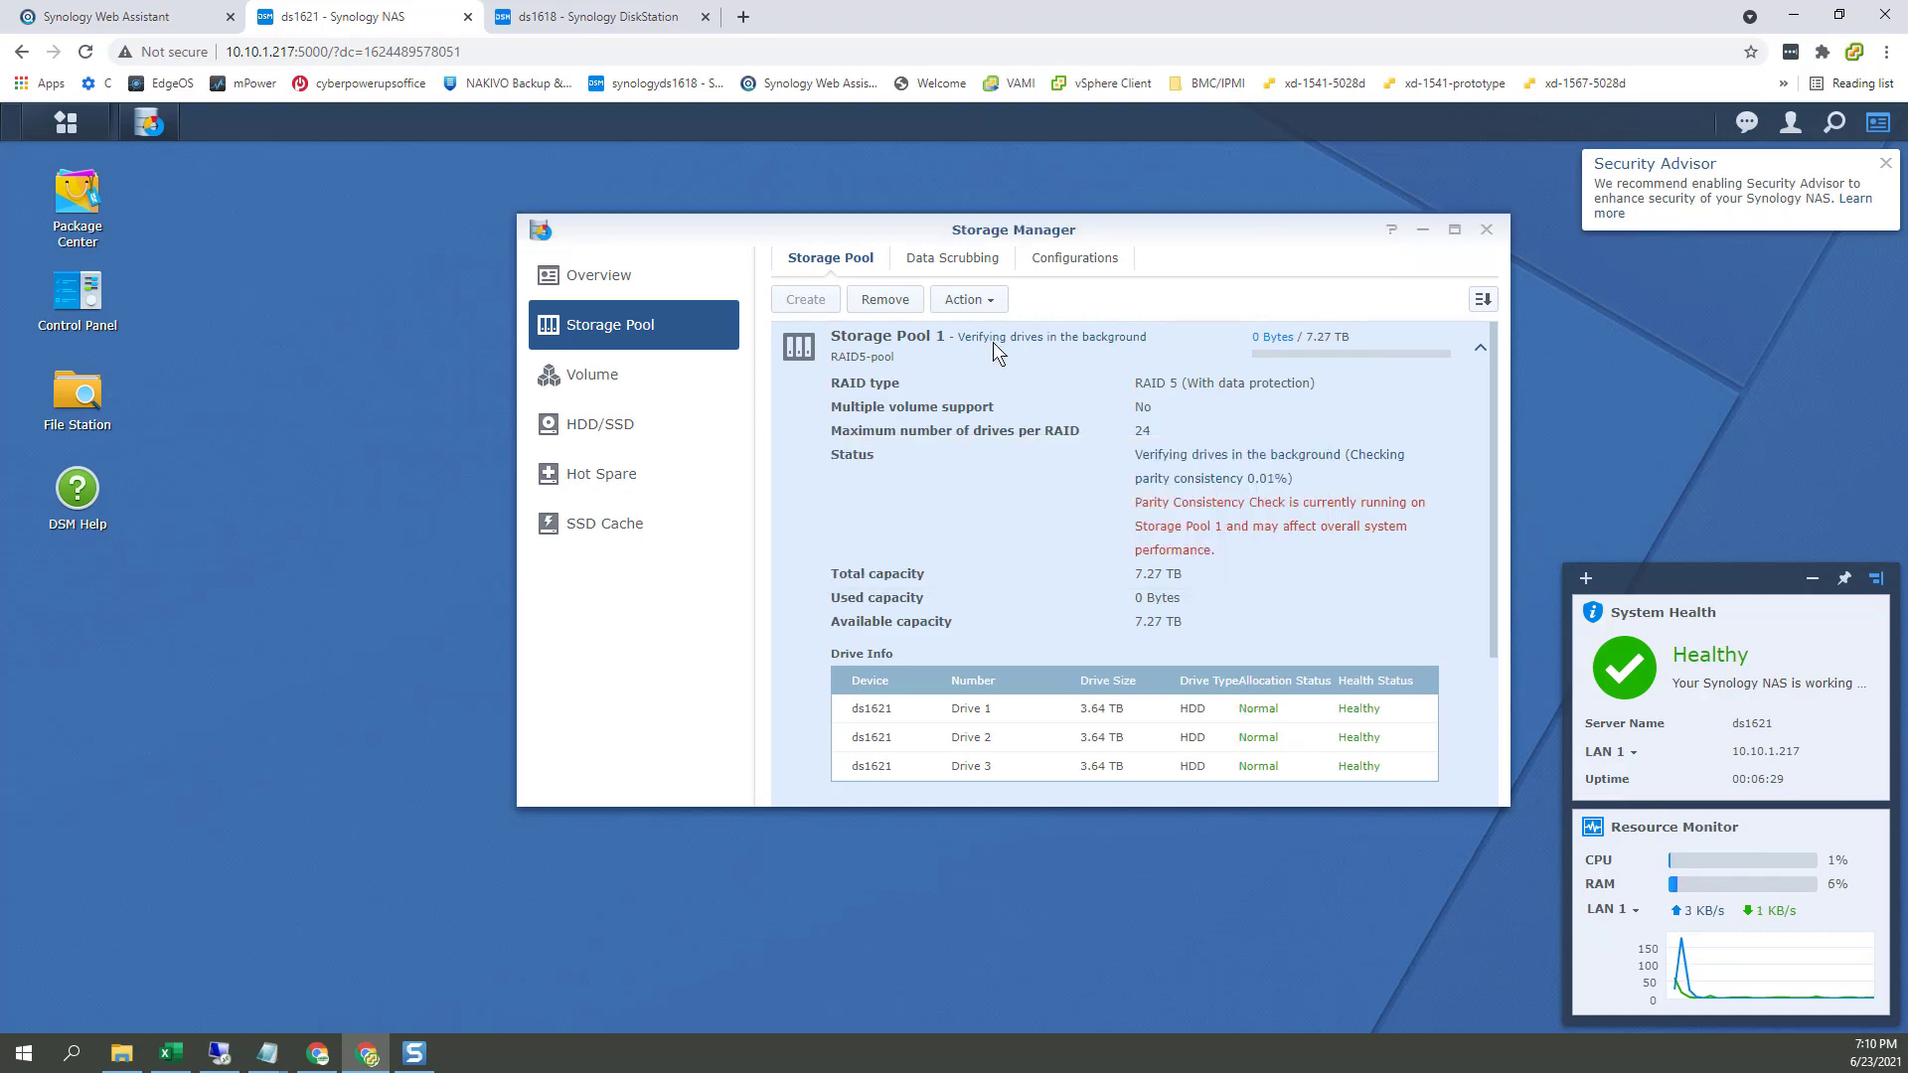
{"action": "left_click", "coordinate": [987, 302]}
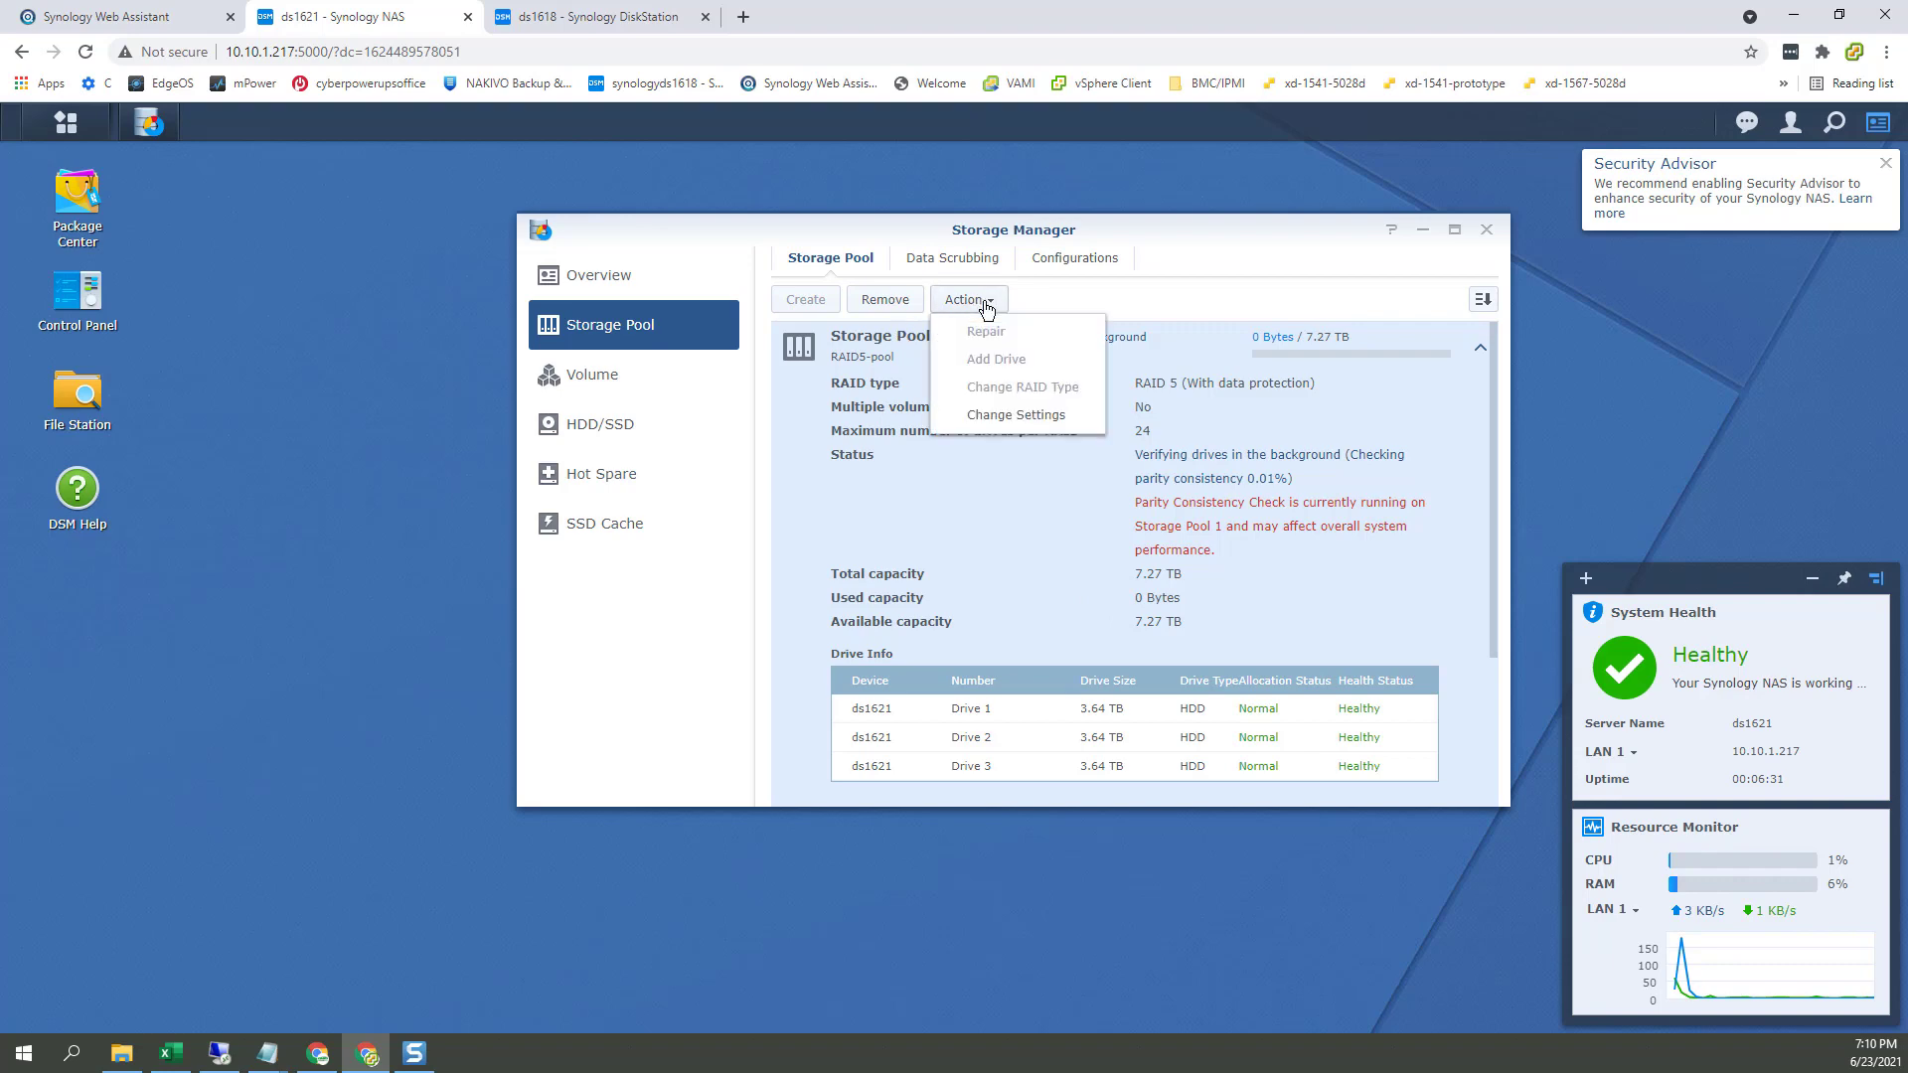
{"action": "left_click", "coordinate": [1297, 402]}
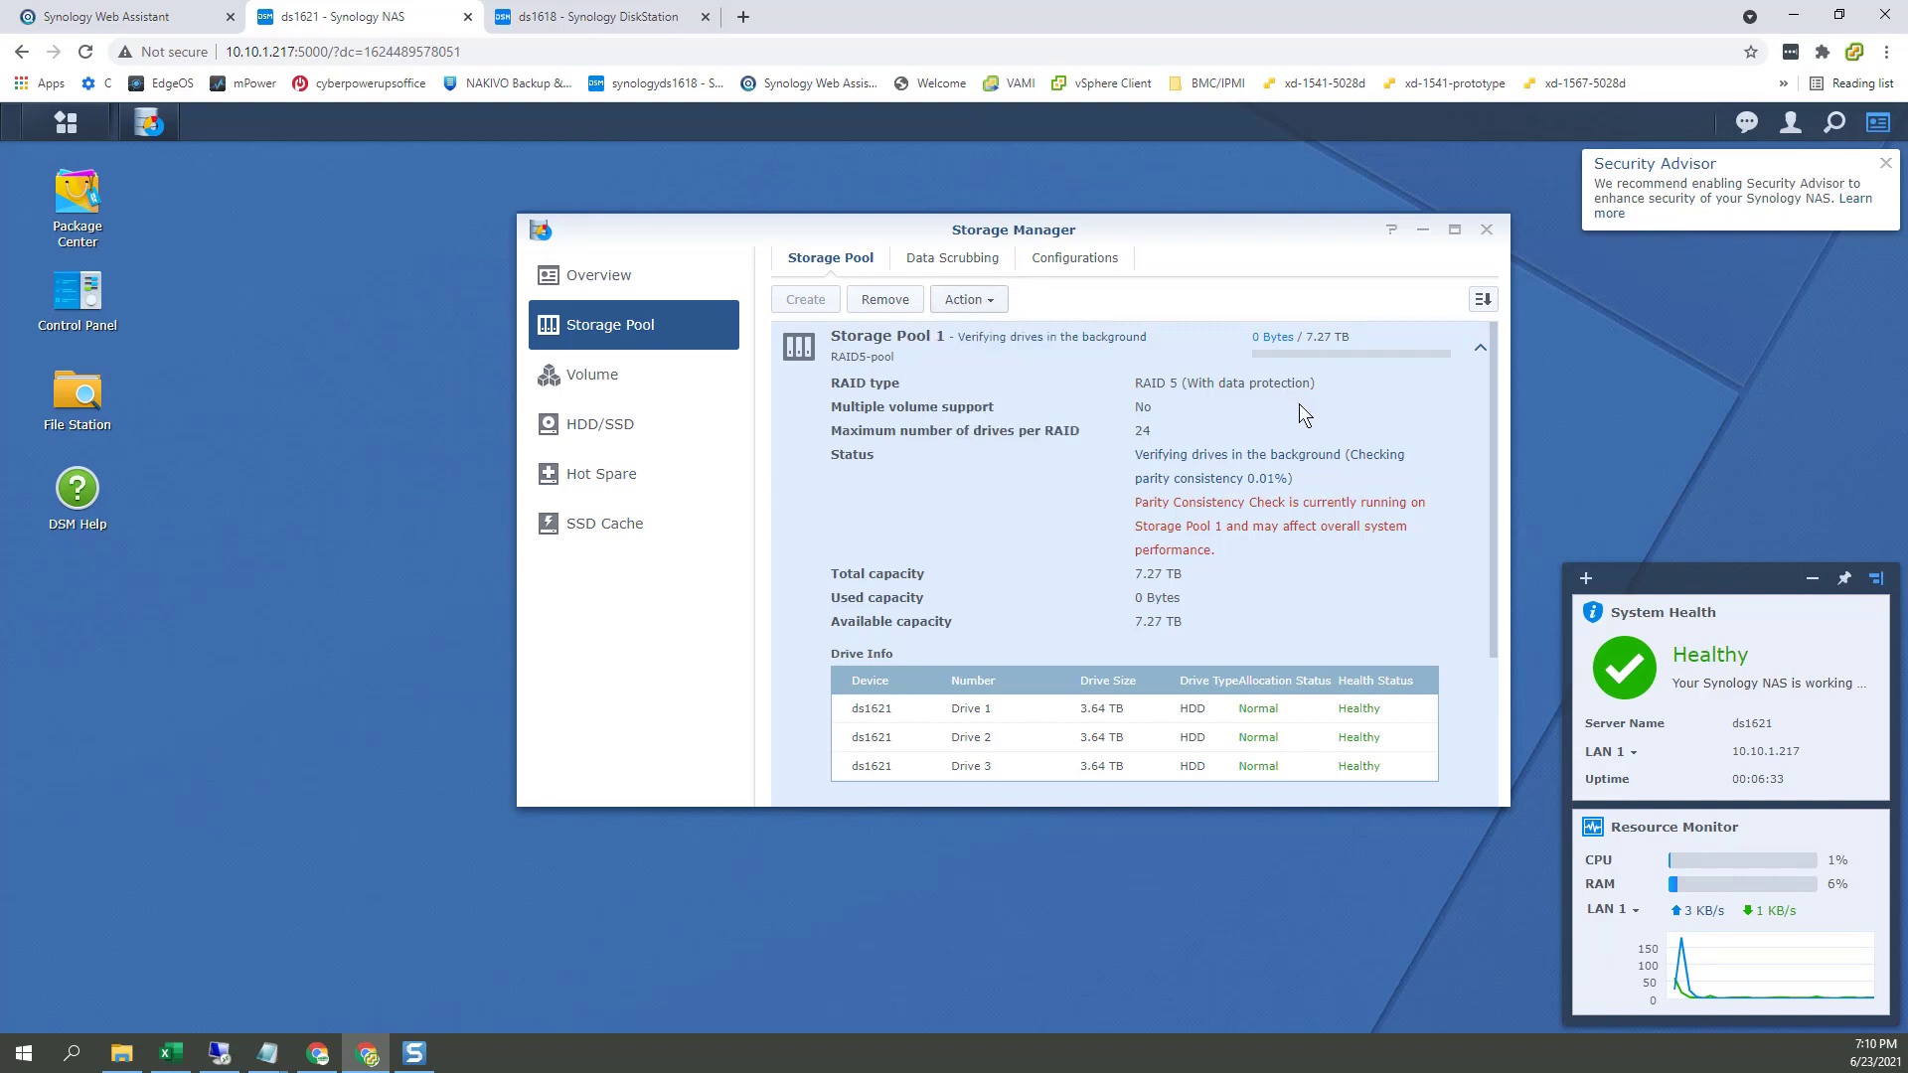
Step: Create Btrfs Volume 1 using all 7442 GB of Storage Pool 1, then switch to ds1618
{"action": "left_click", "coordinate": [642, 390]}
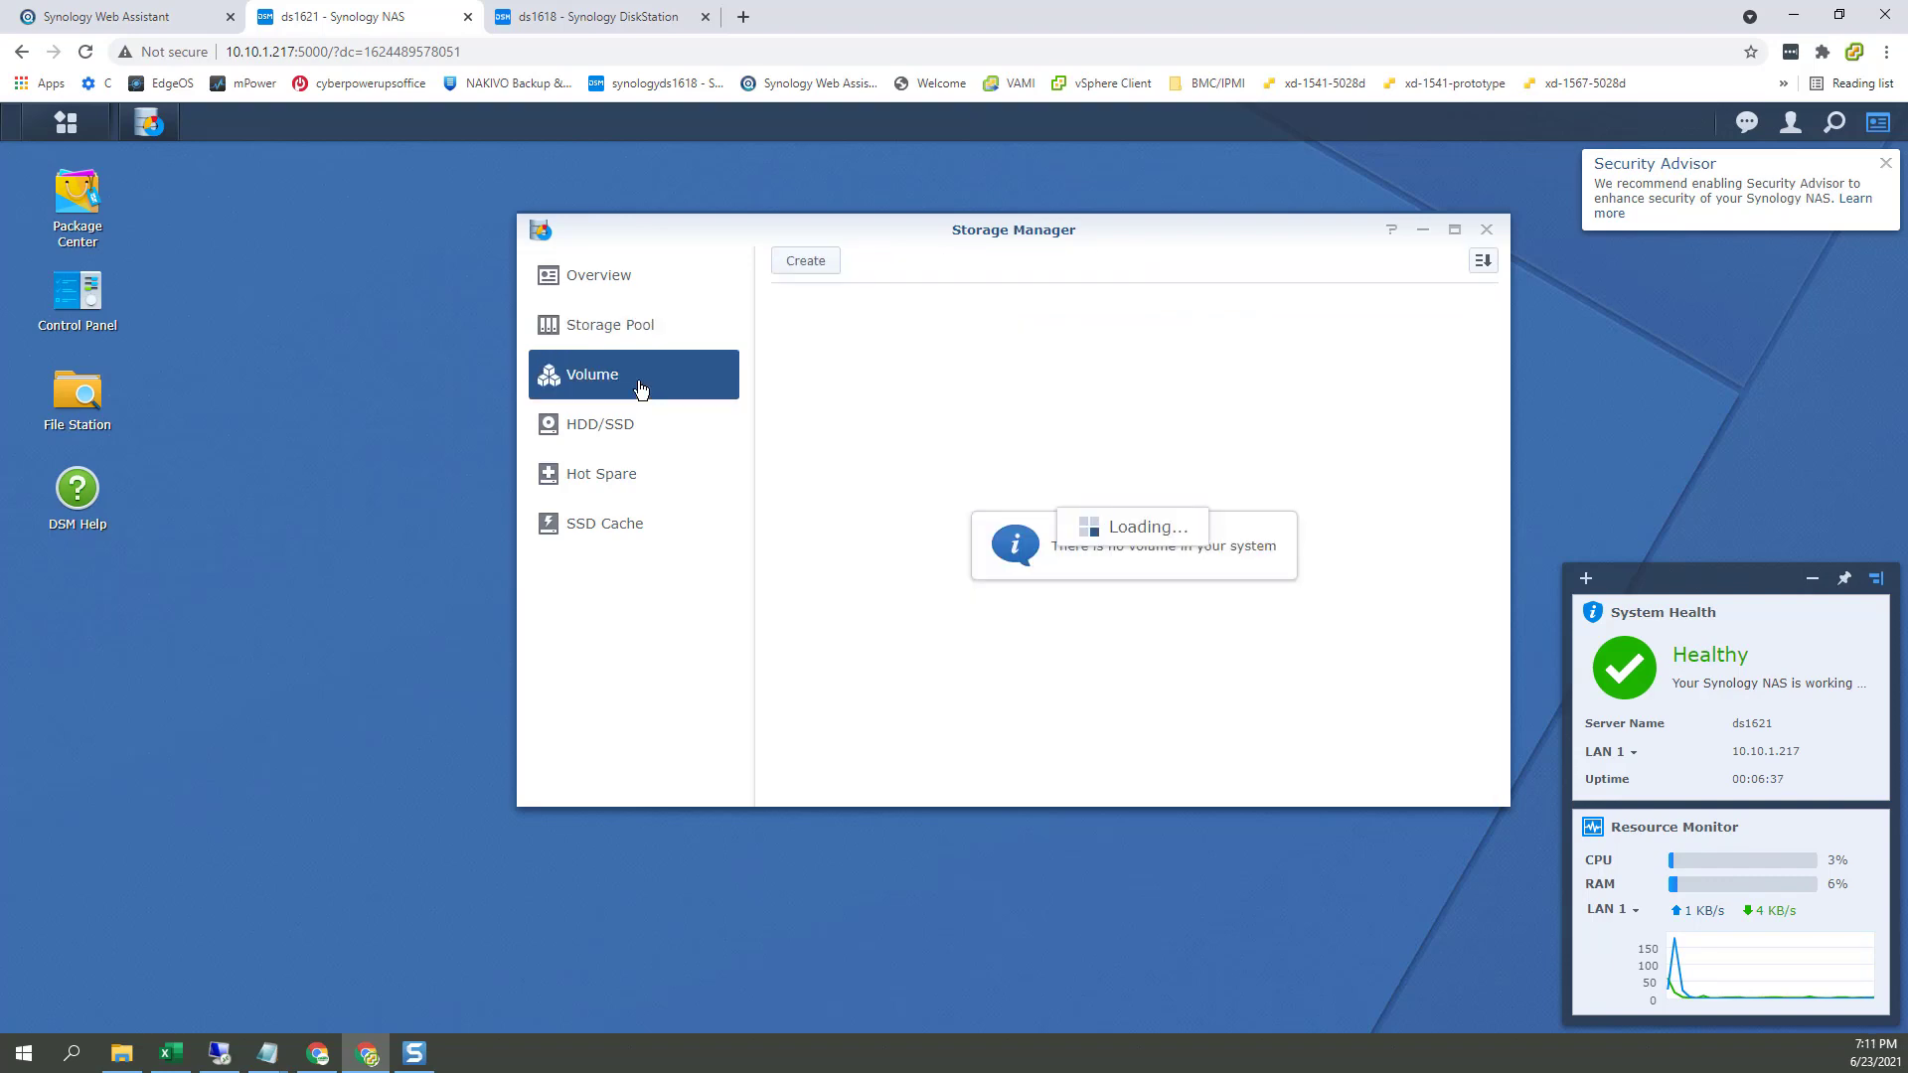
{"action": "left_click", "coordinate": [822, 262]}
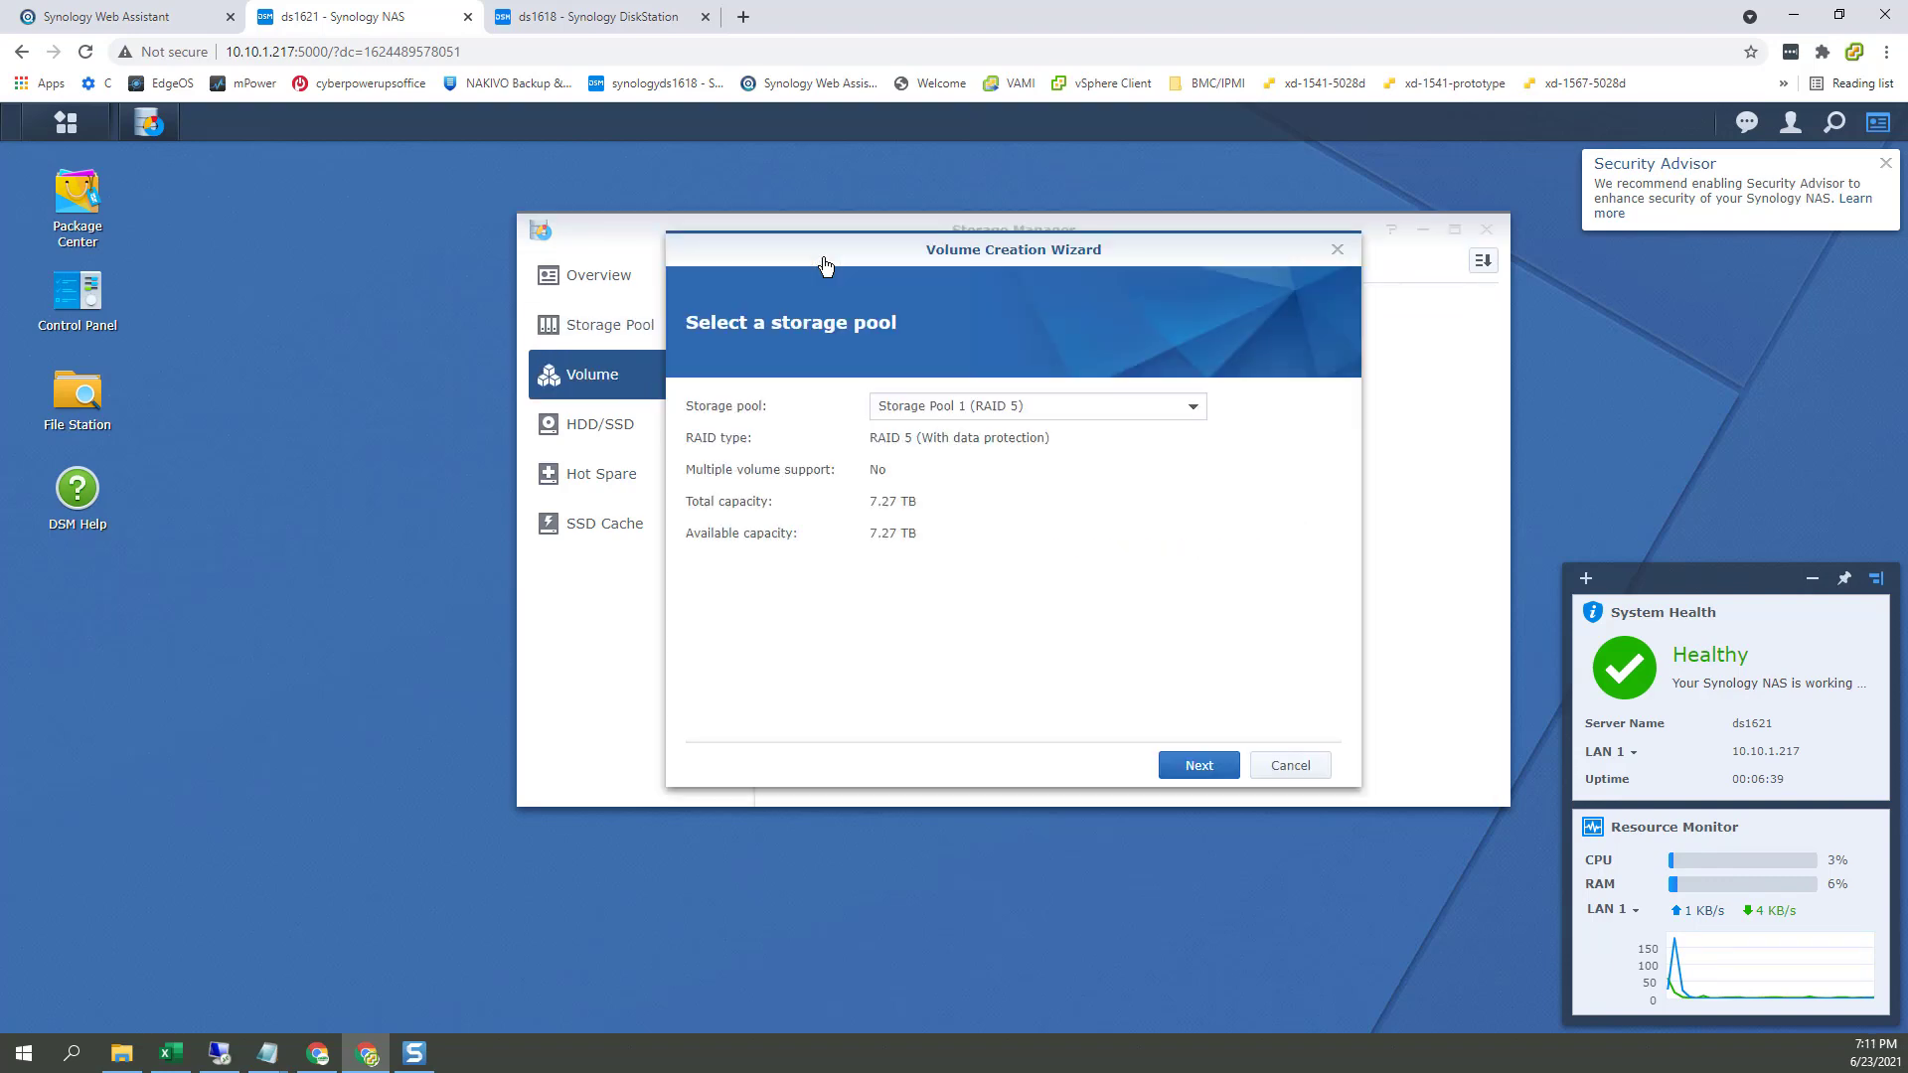
{"action": "left_click", "coordinate": [1129, 405]}
{"action": "left_click", "coordinate": [1312, 397]}
{"action": "left_click", "coordinate": [1214, 766]}
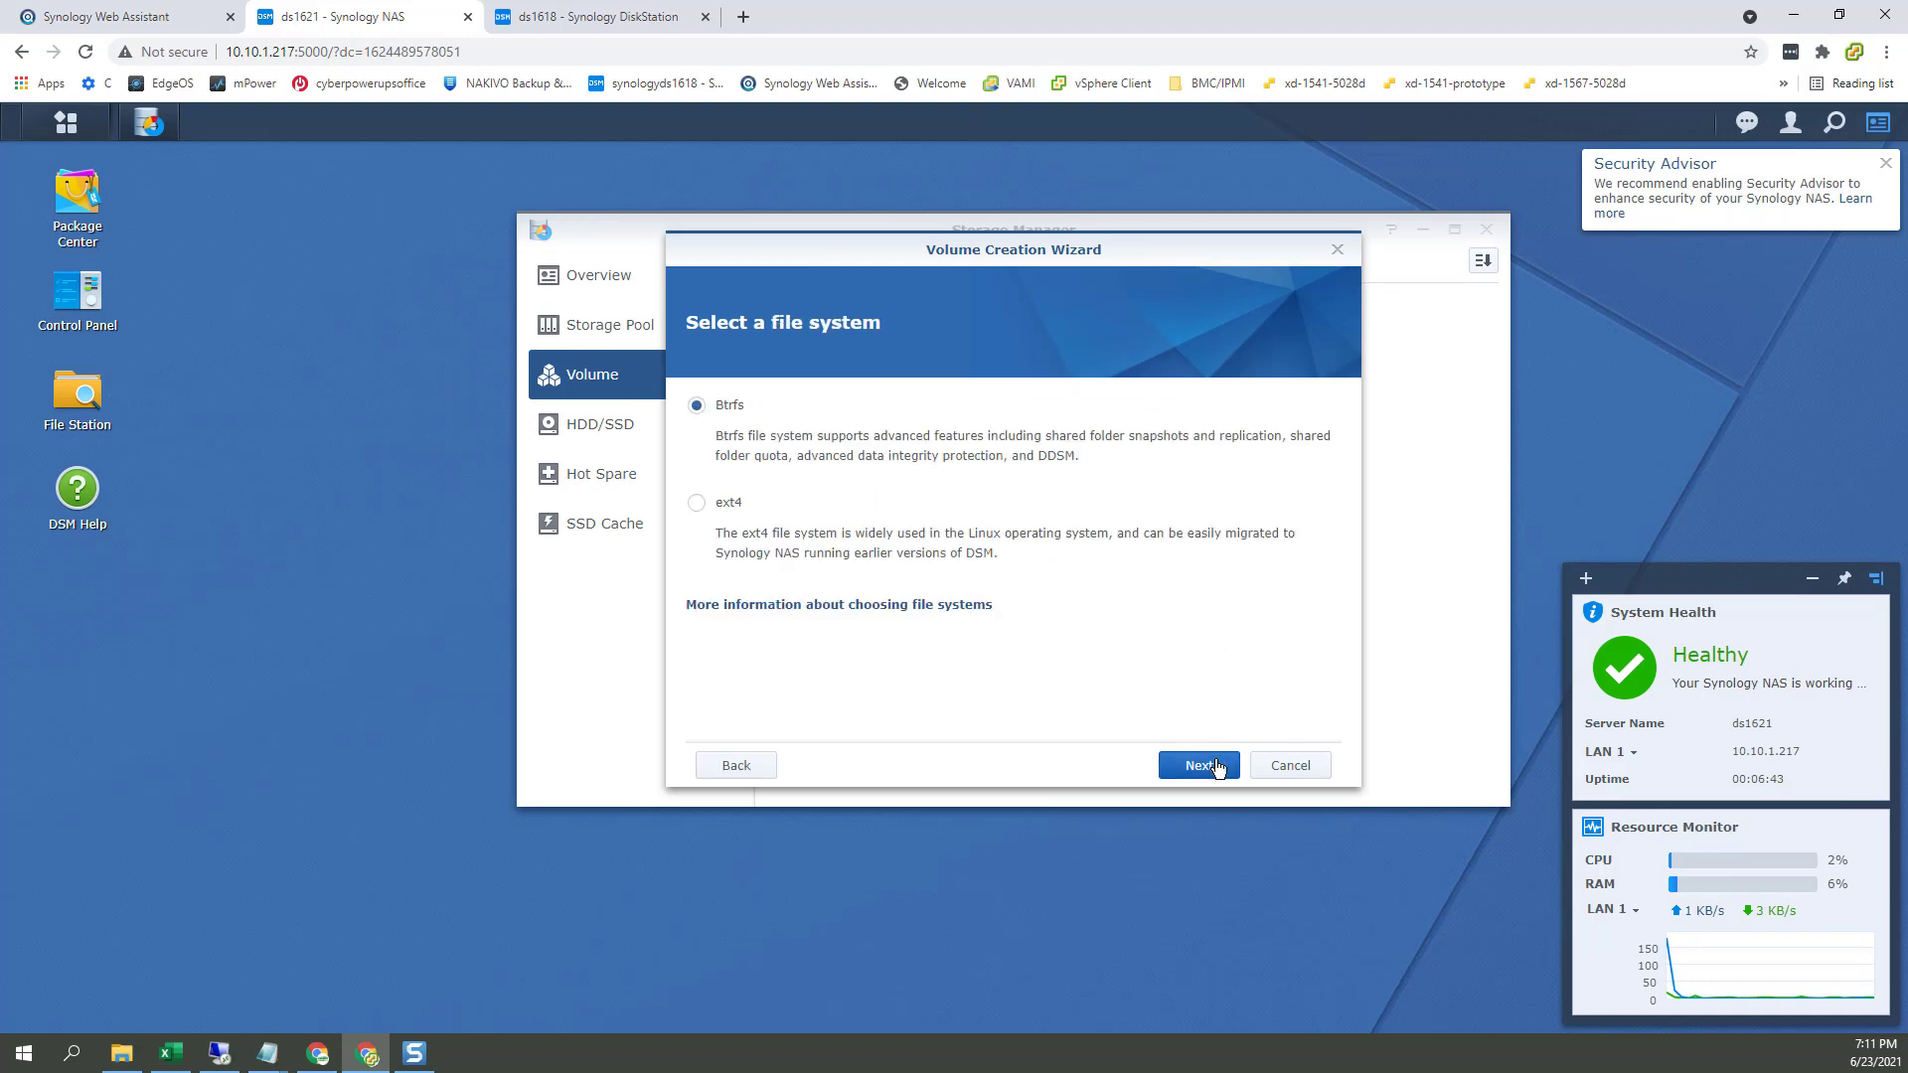
{"action": "left_click", "coordinate": [1218, 767]}
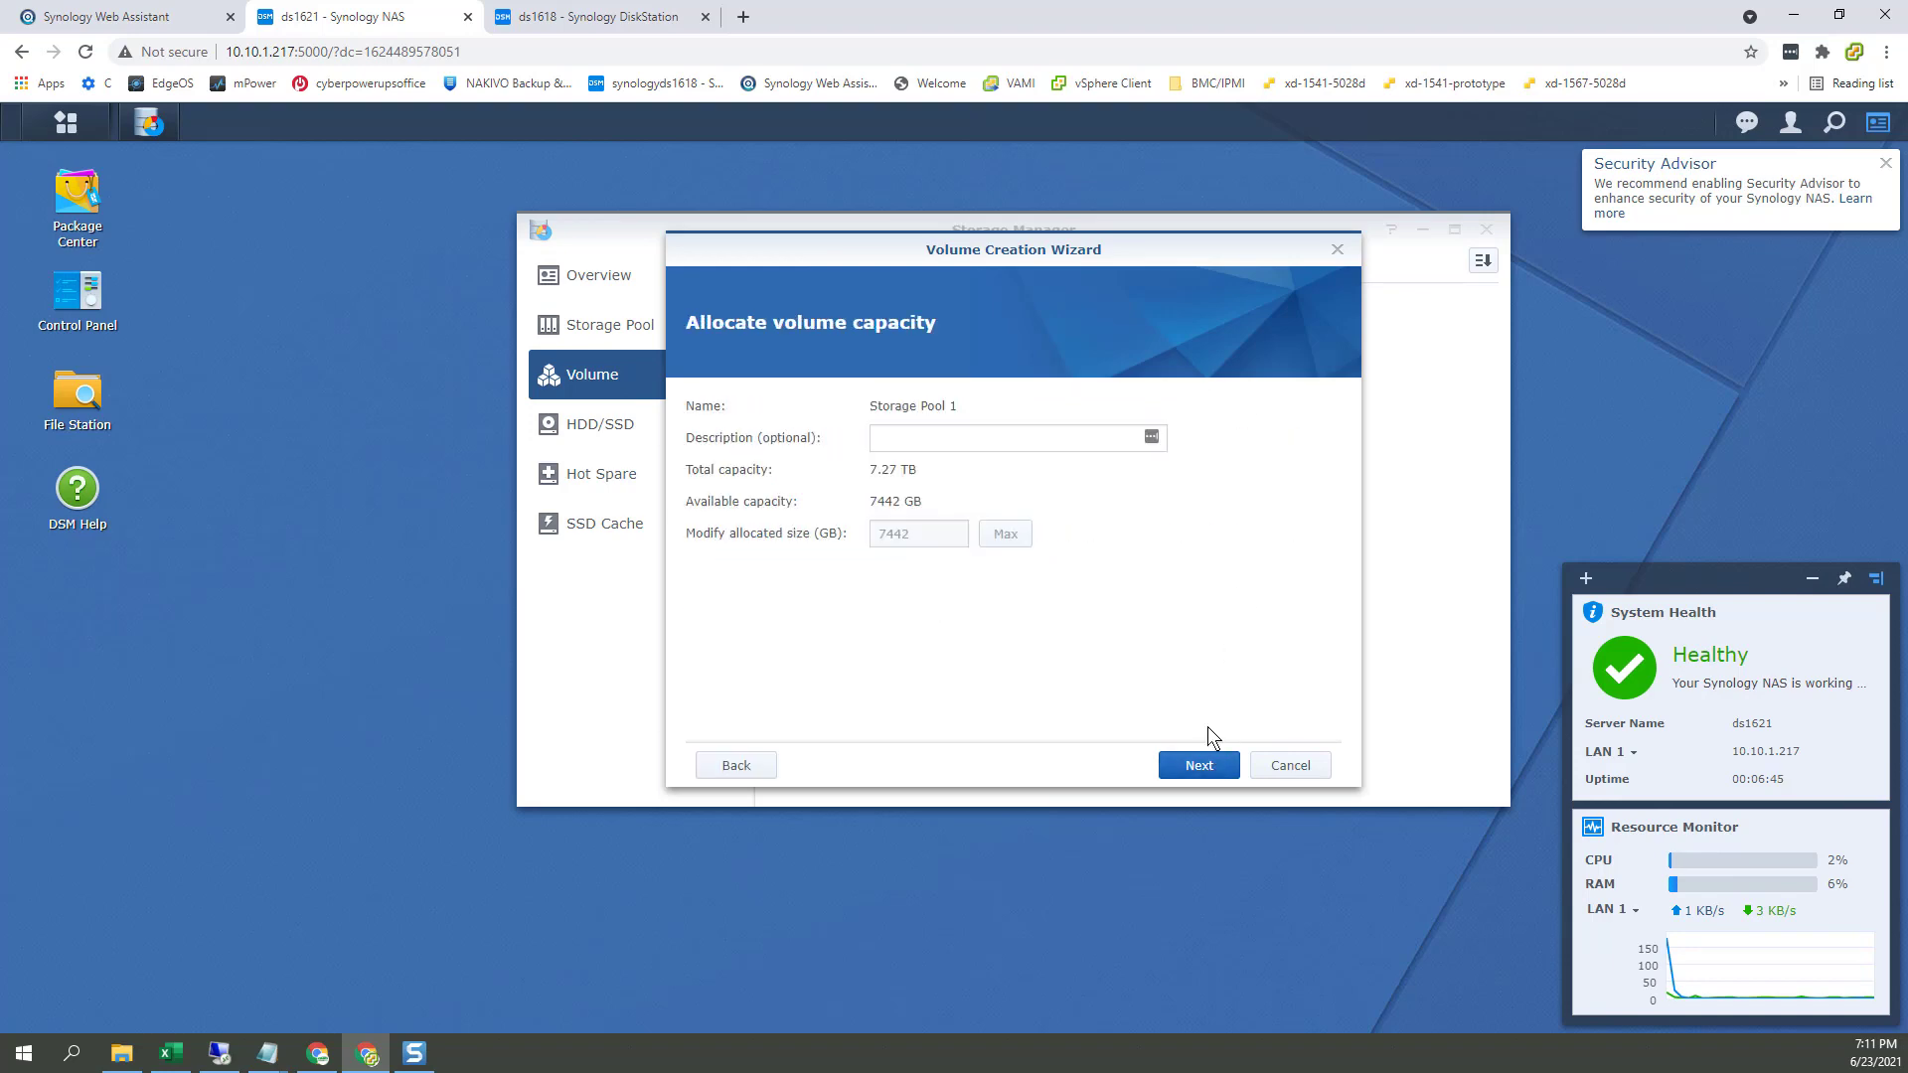
{"action": "left_click", "coordinate": [1220, 775]}
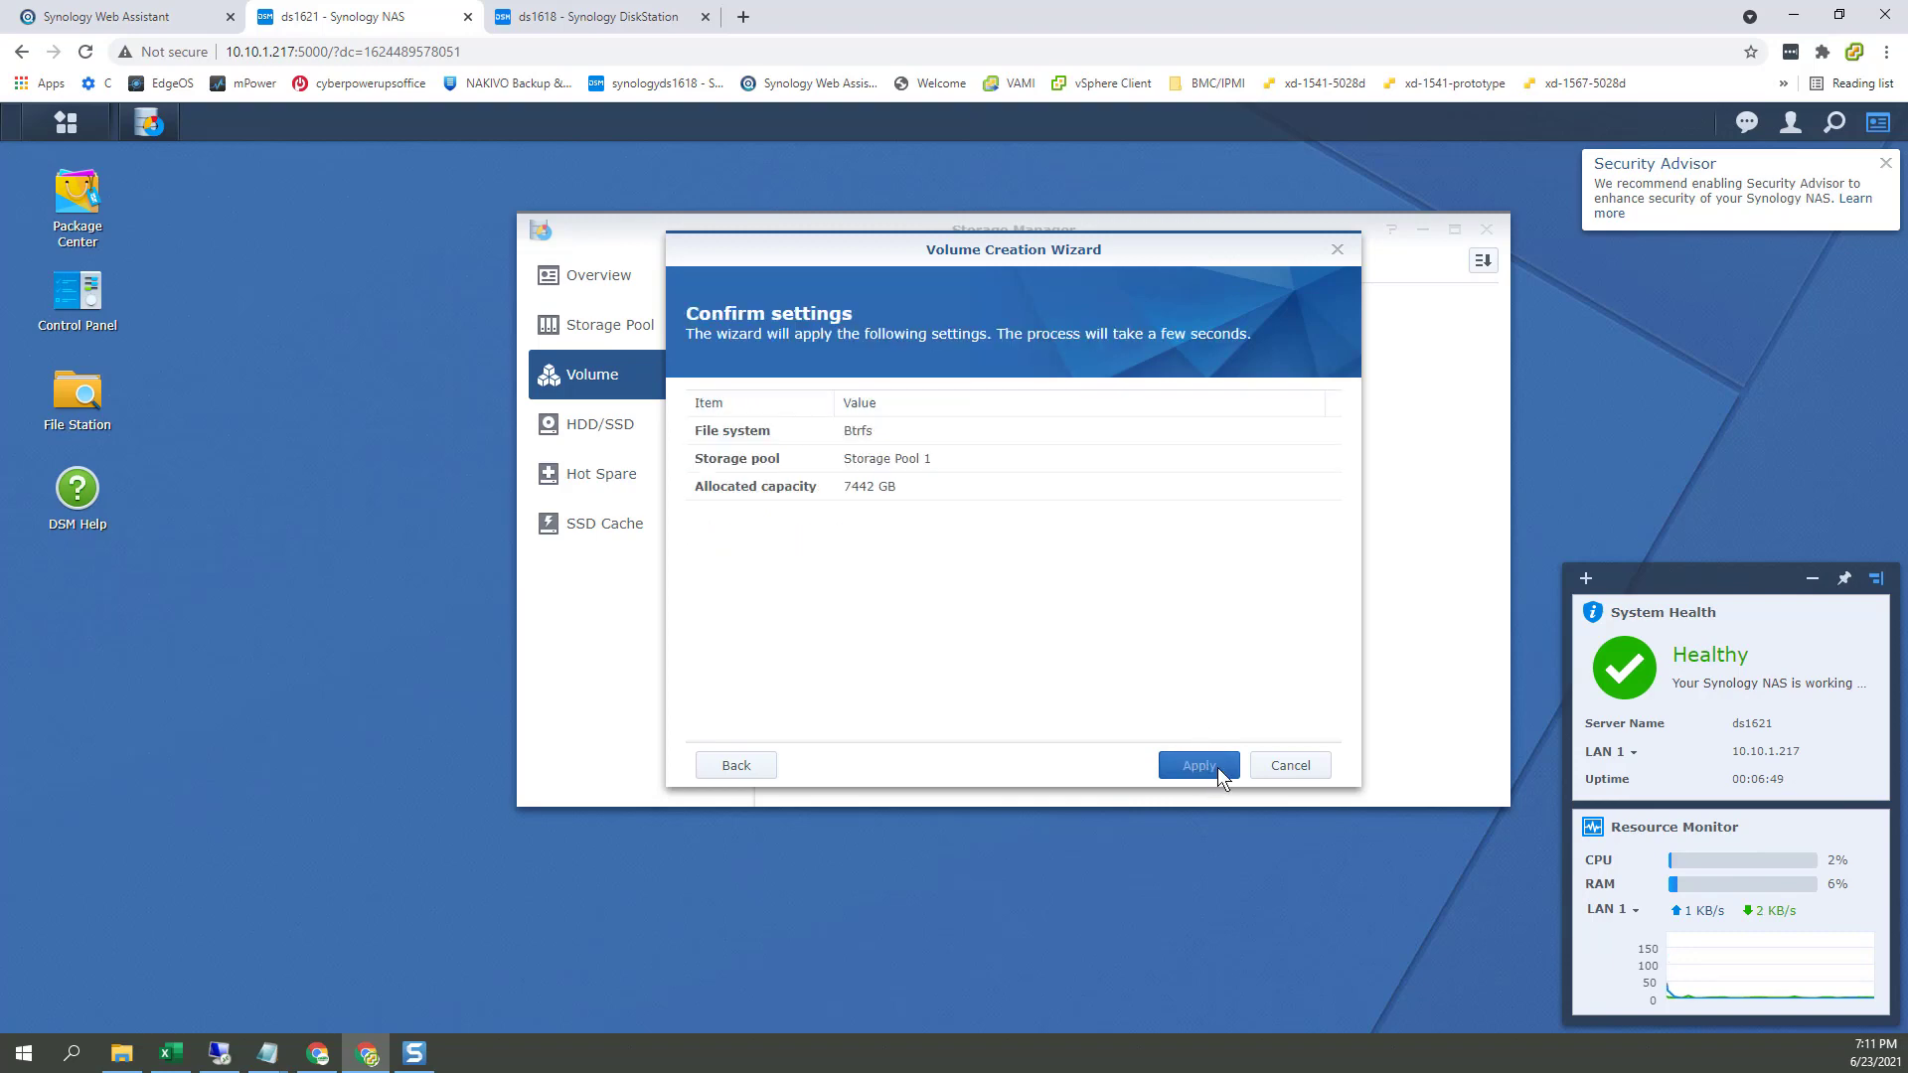
{"action": "left_click", "coordinate": [1200, 766]}
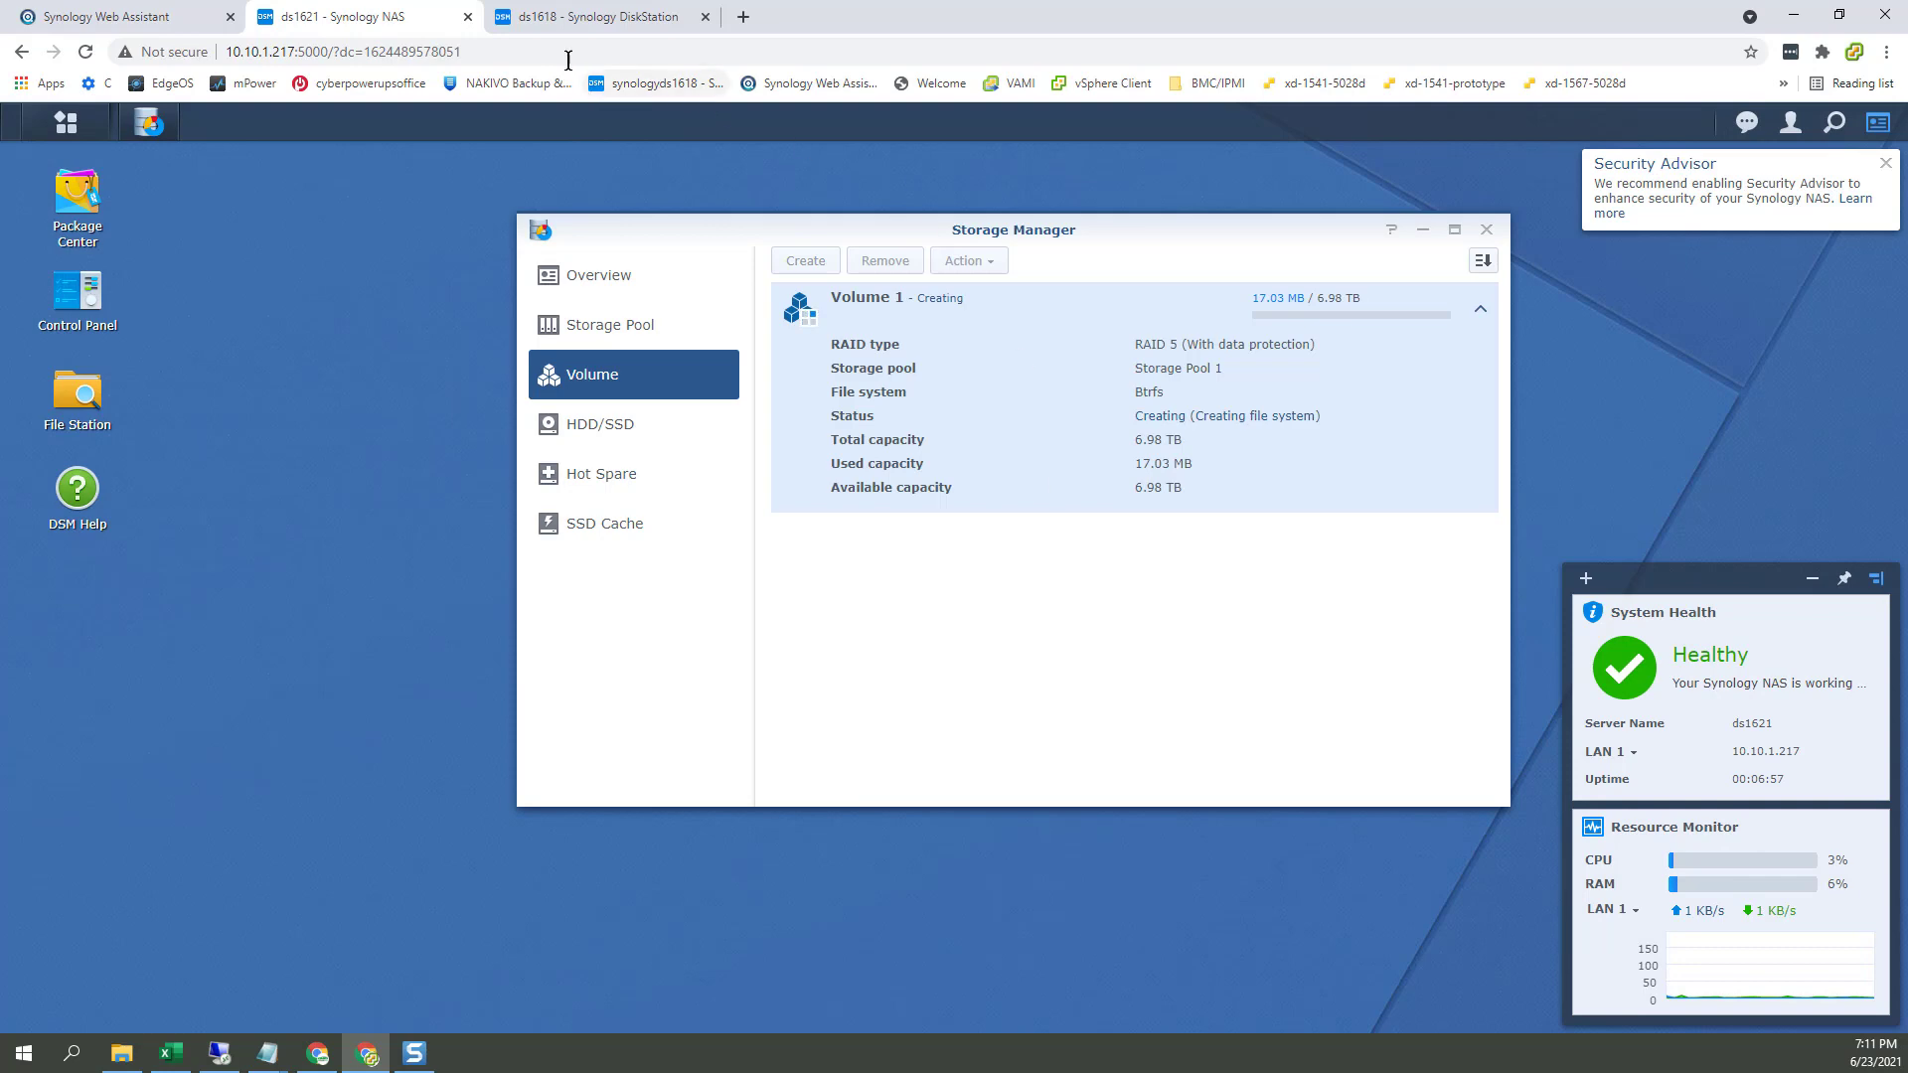
{"action": "left_click", "coordinate": [575, 20]}
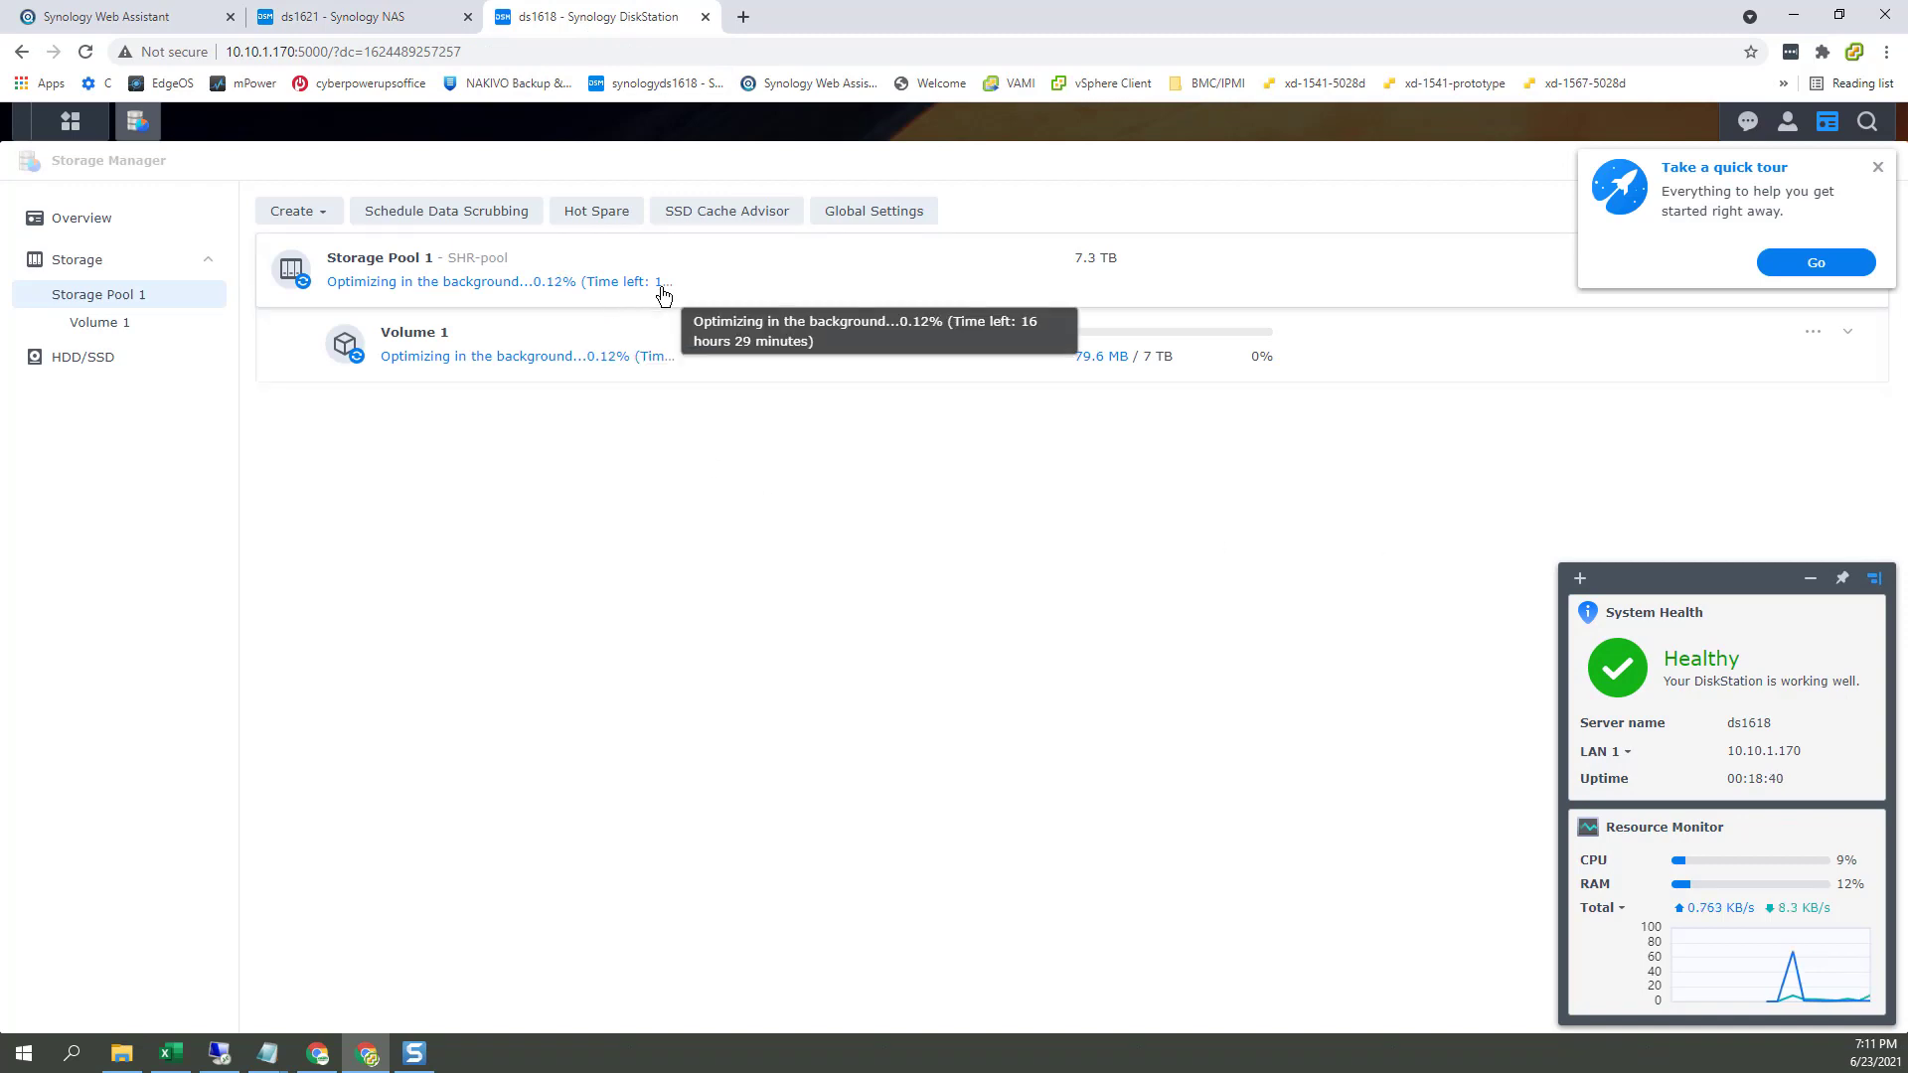
{"action": "left_click", "coordinate": [369, 22]}
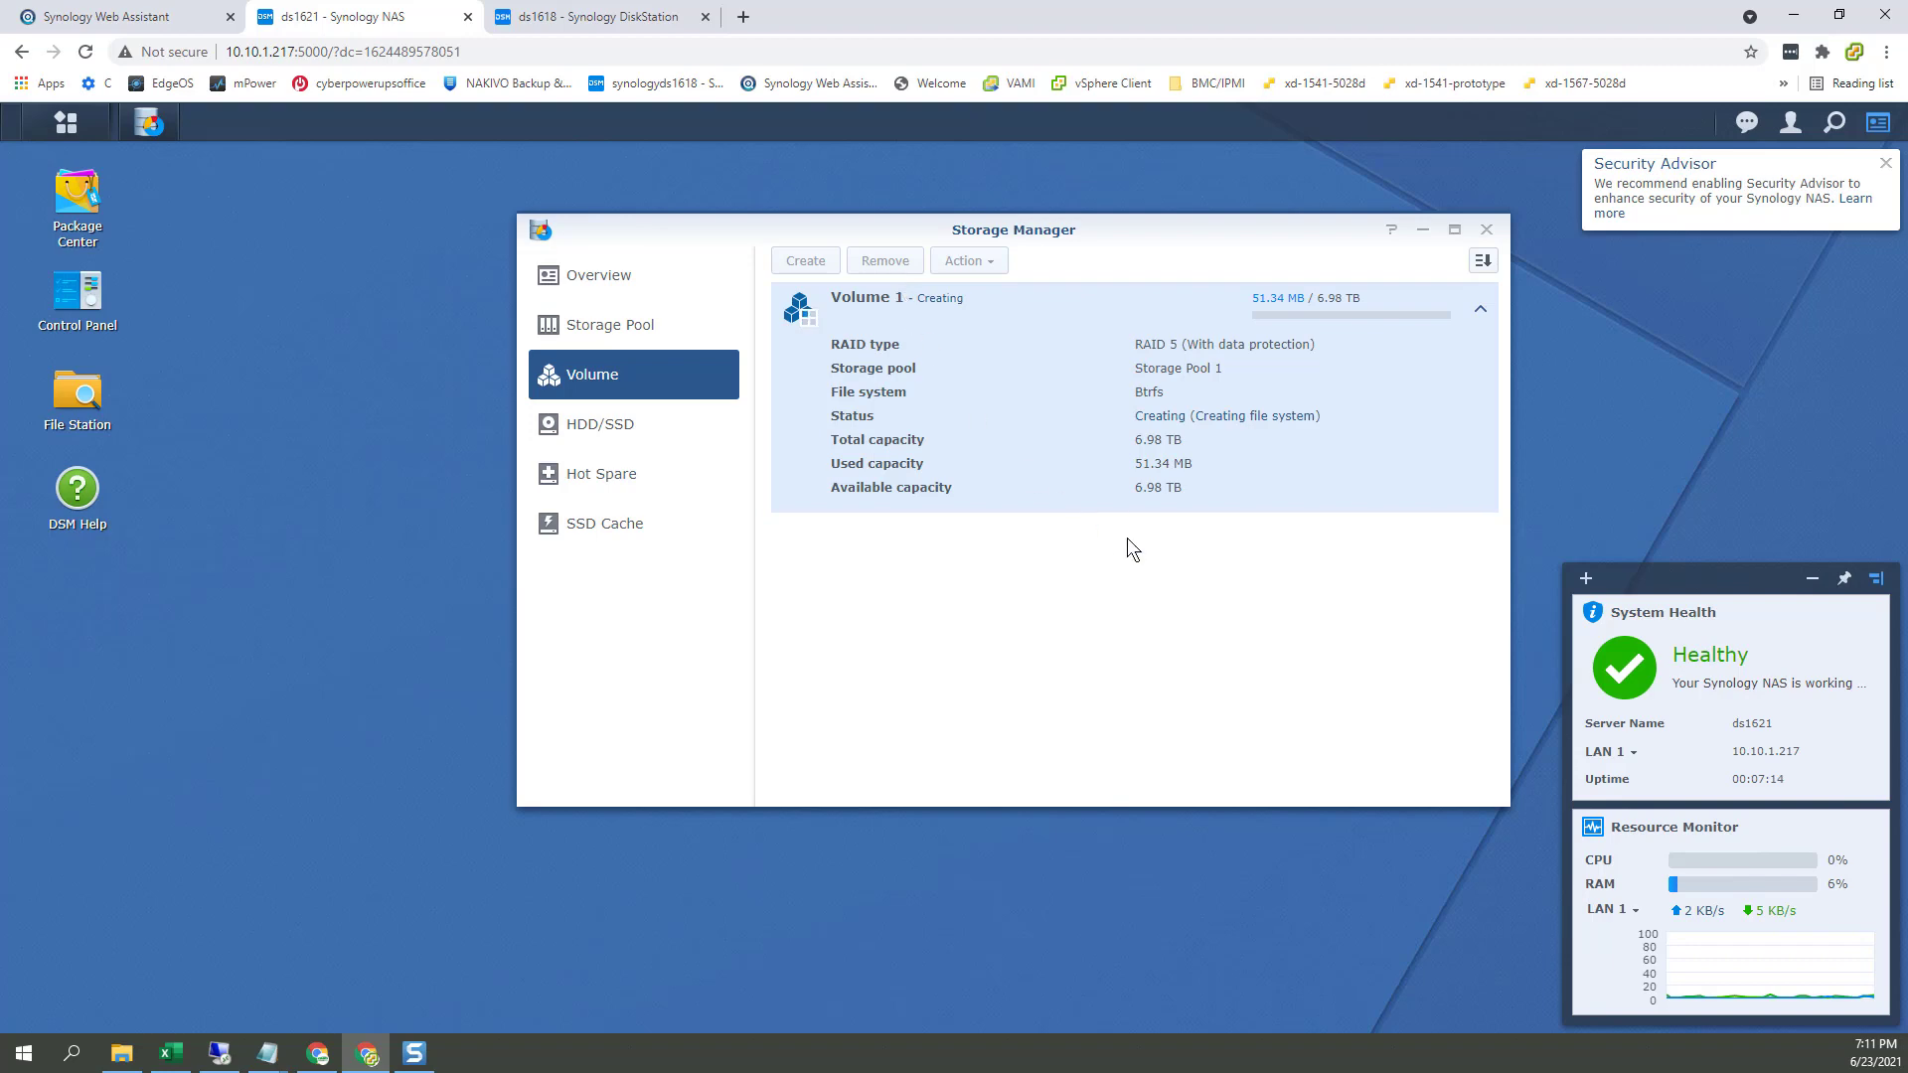
{"action": "left_click", "coordinate": [632, 27]}
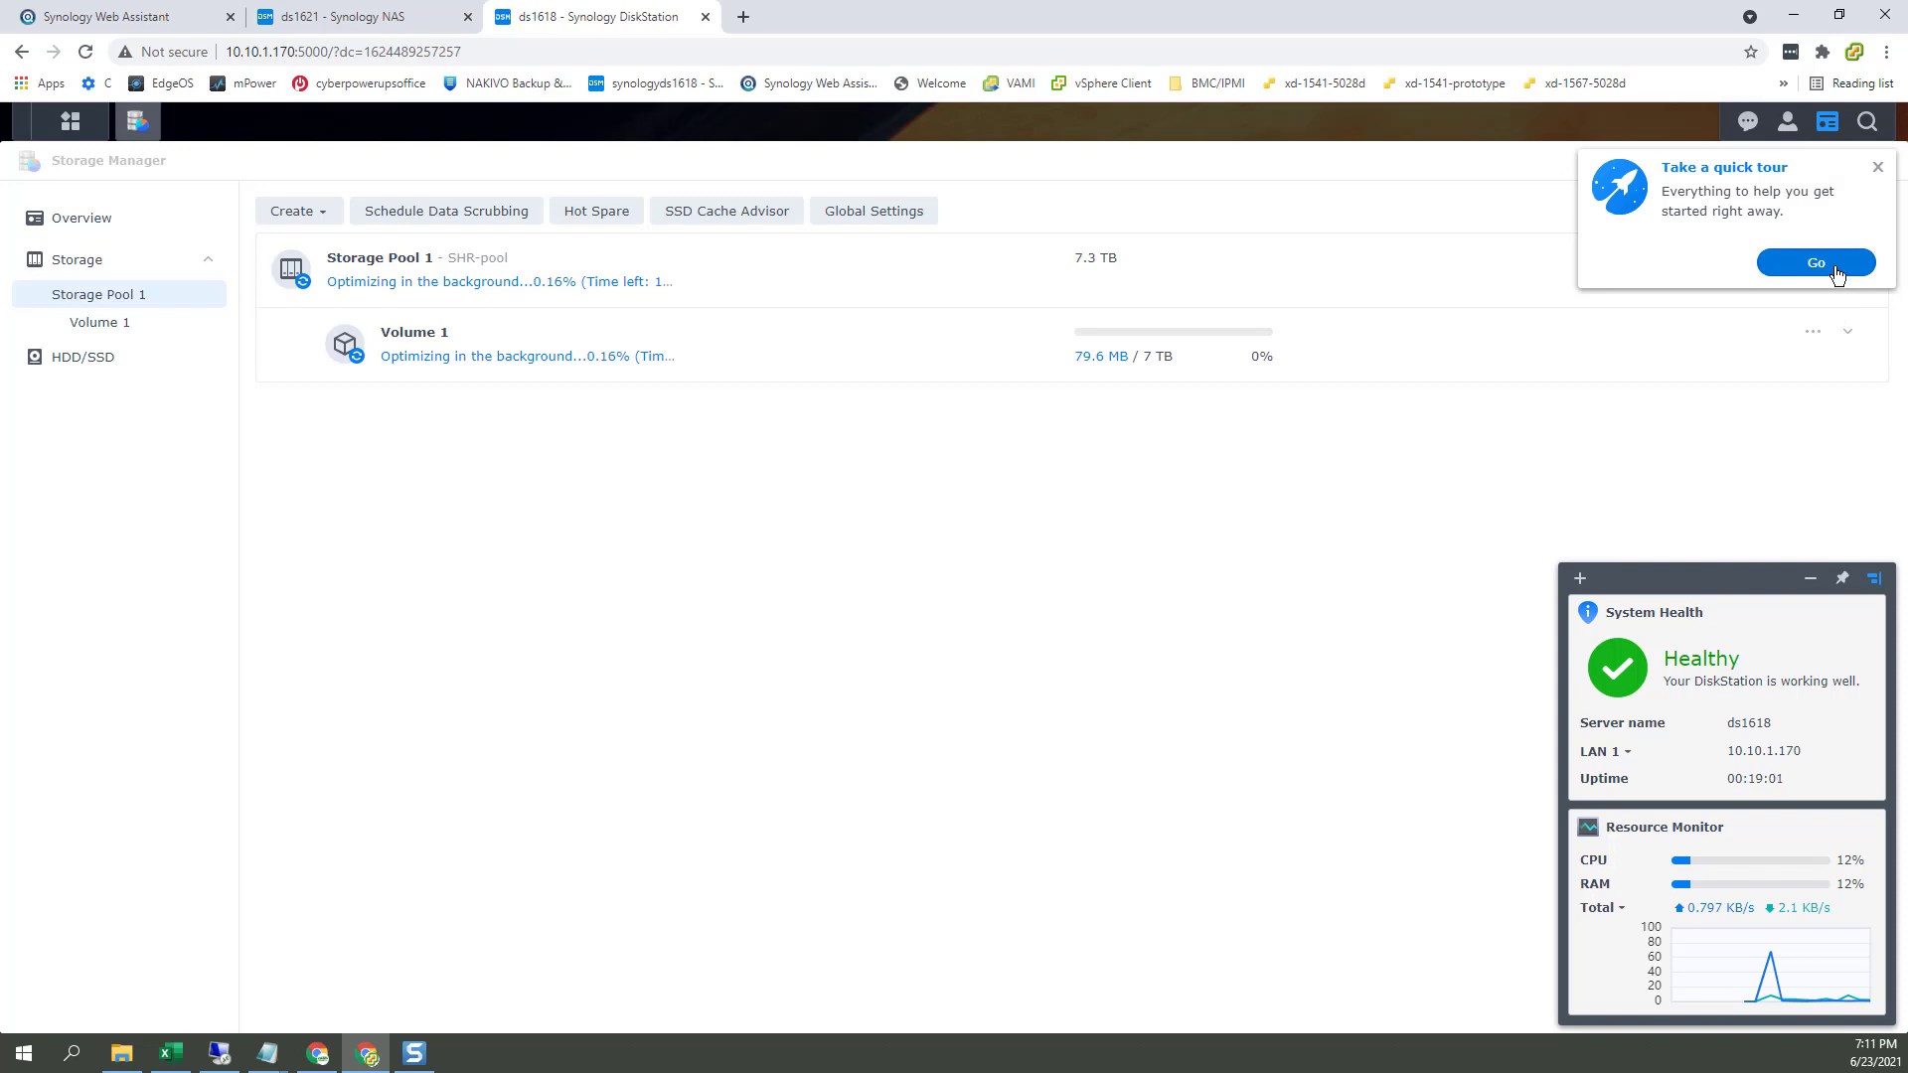
Step: Enable Active Insight from the quick tour's Stay ahead of problems topic, return to the desktop, and check notifications
{"action": "left_click", "coordinate": [1835, 267]}
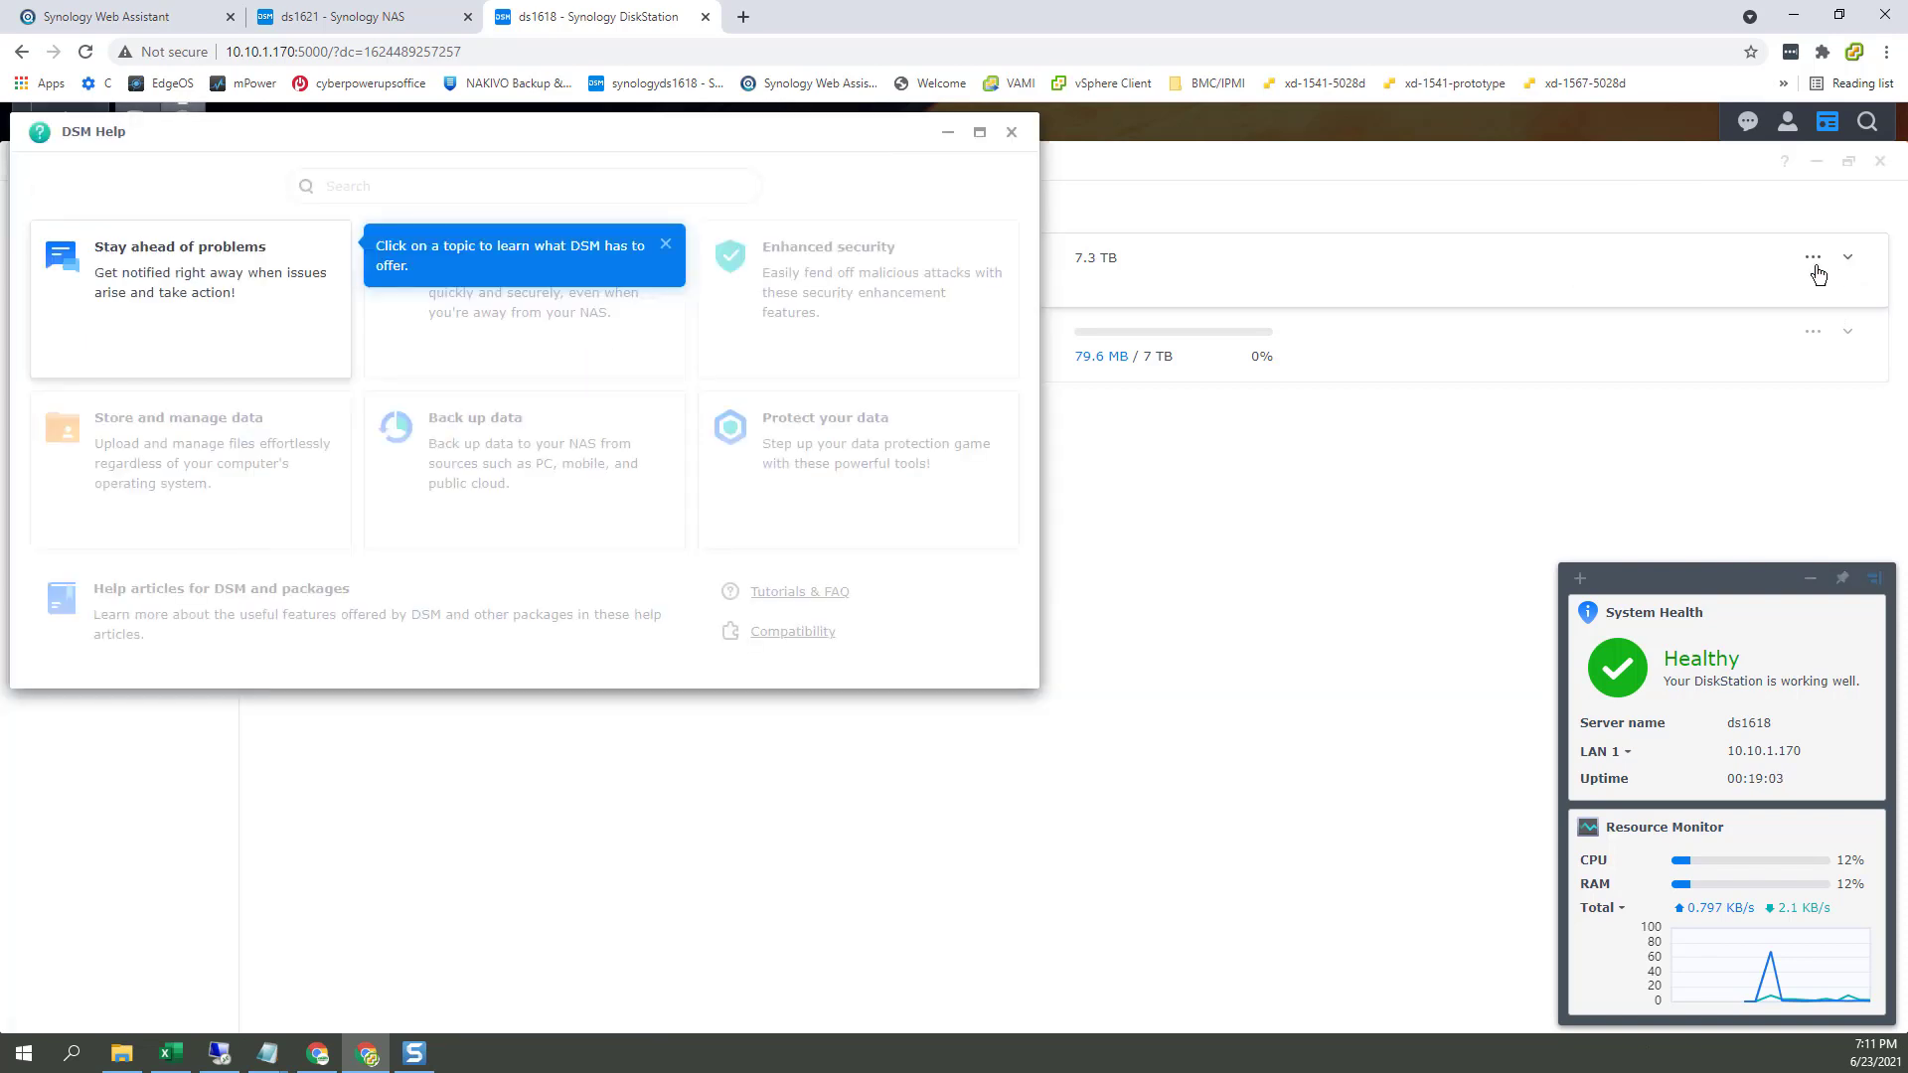
{"action": "left_click", "coordinate": [168, 328]}
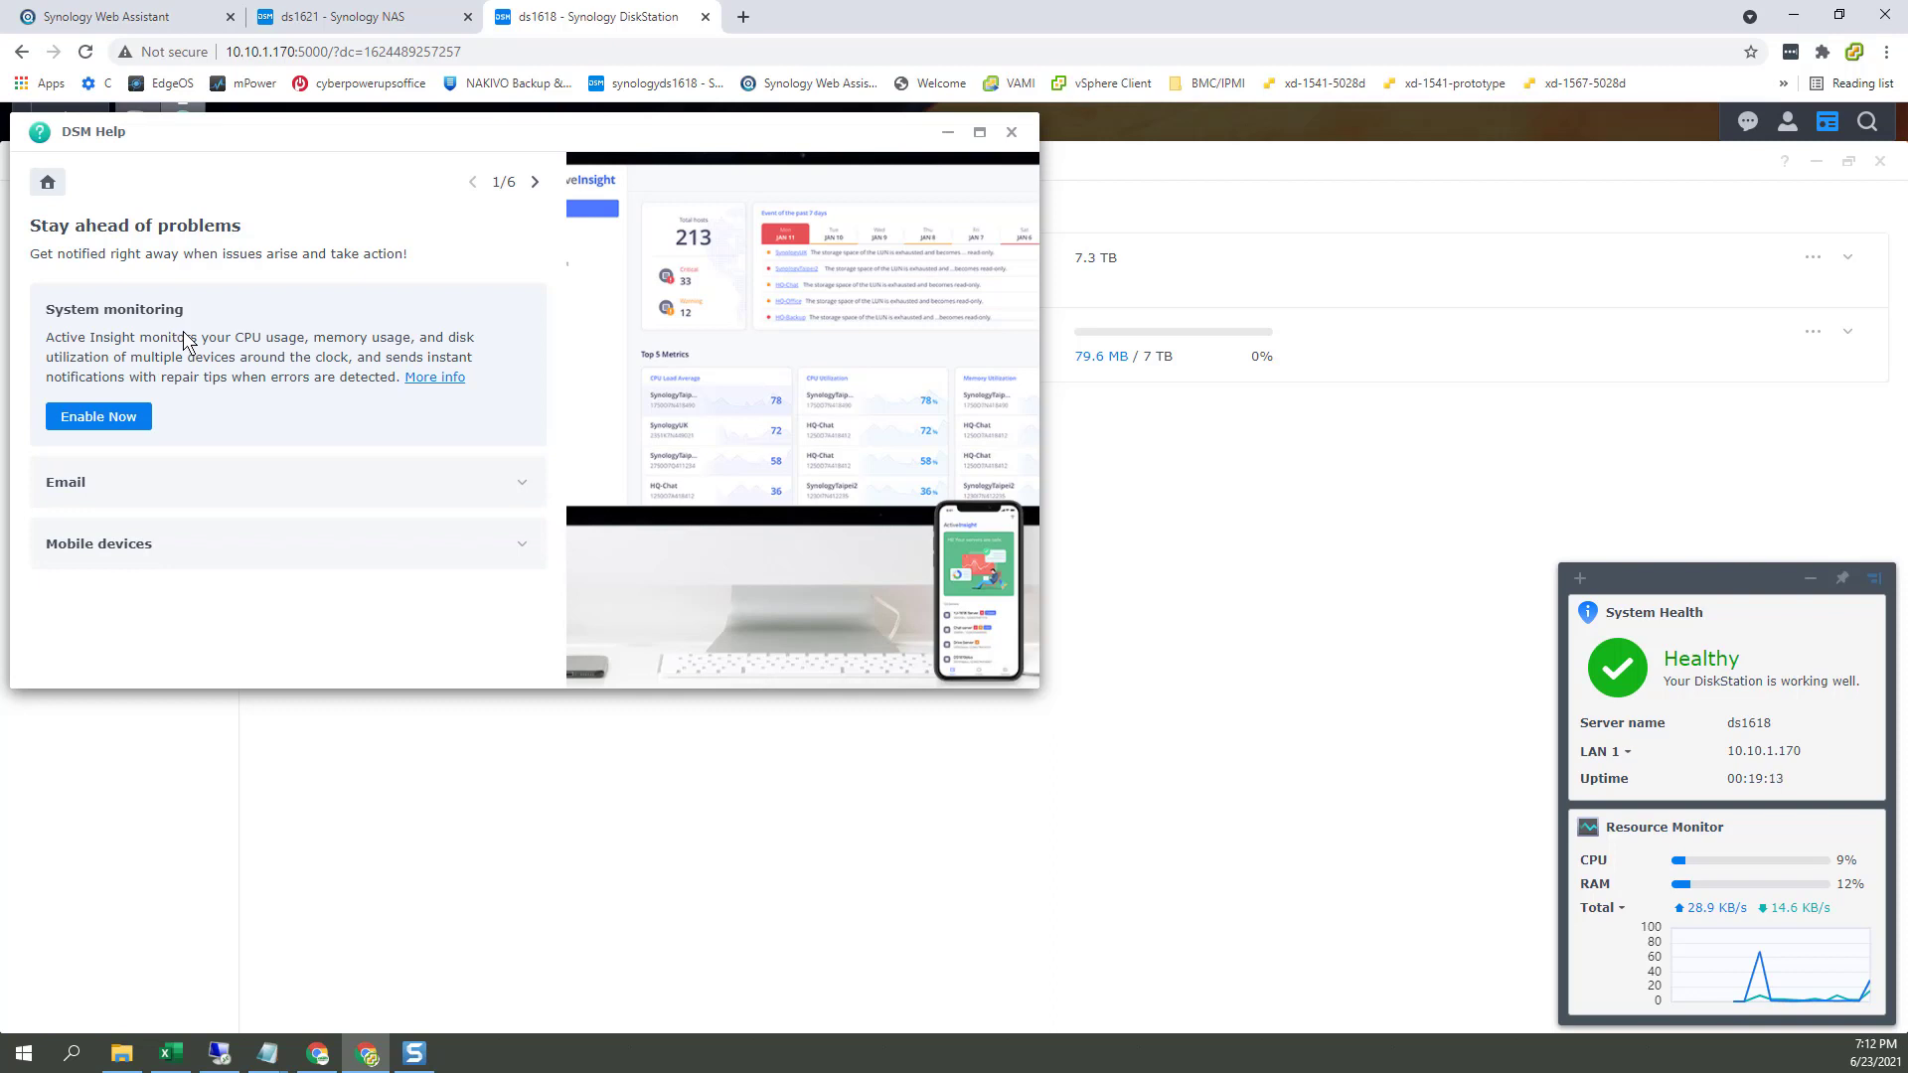
{"action": "left_click", "coordinate": [123, 417]}
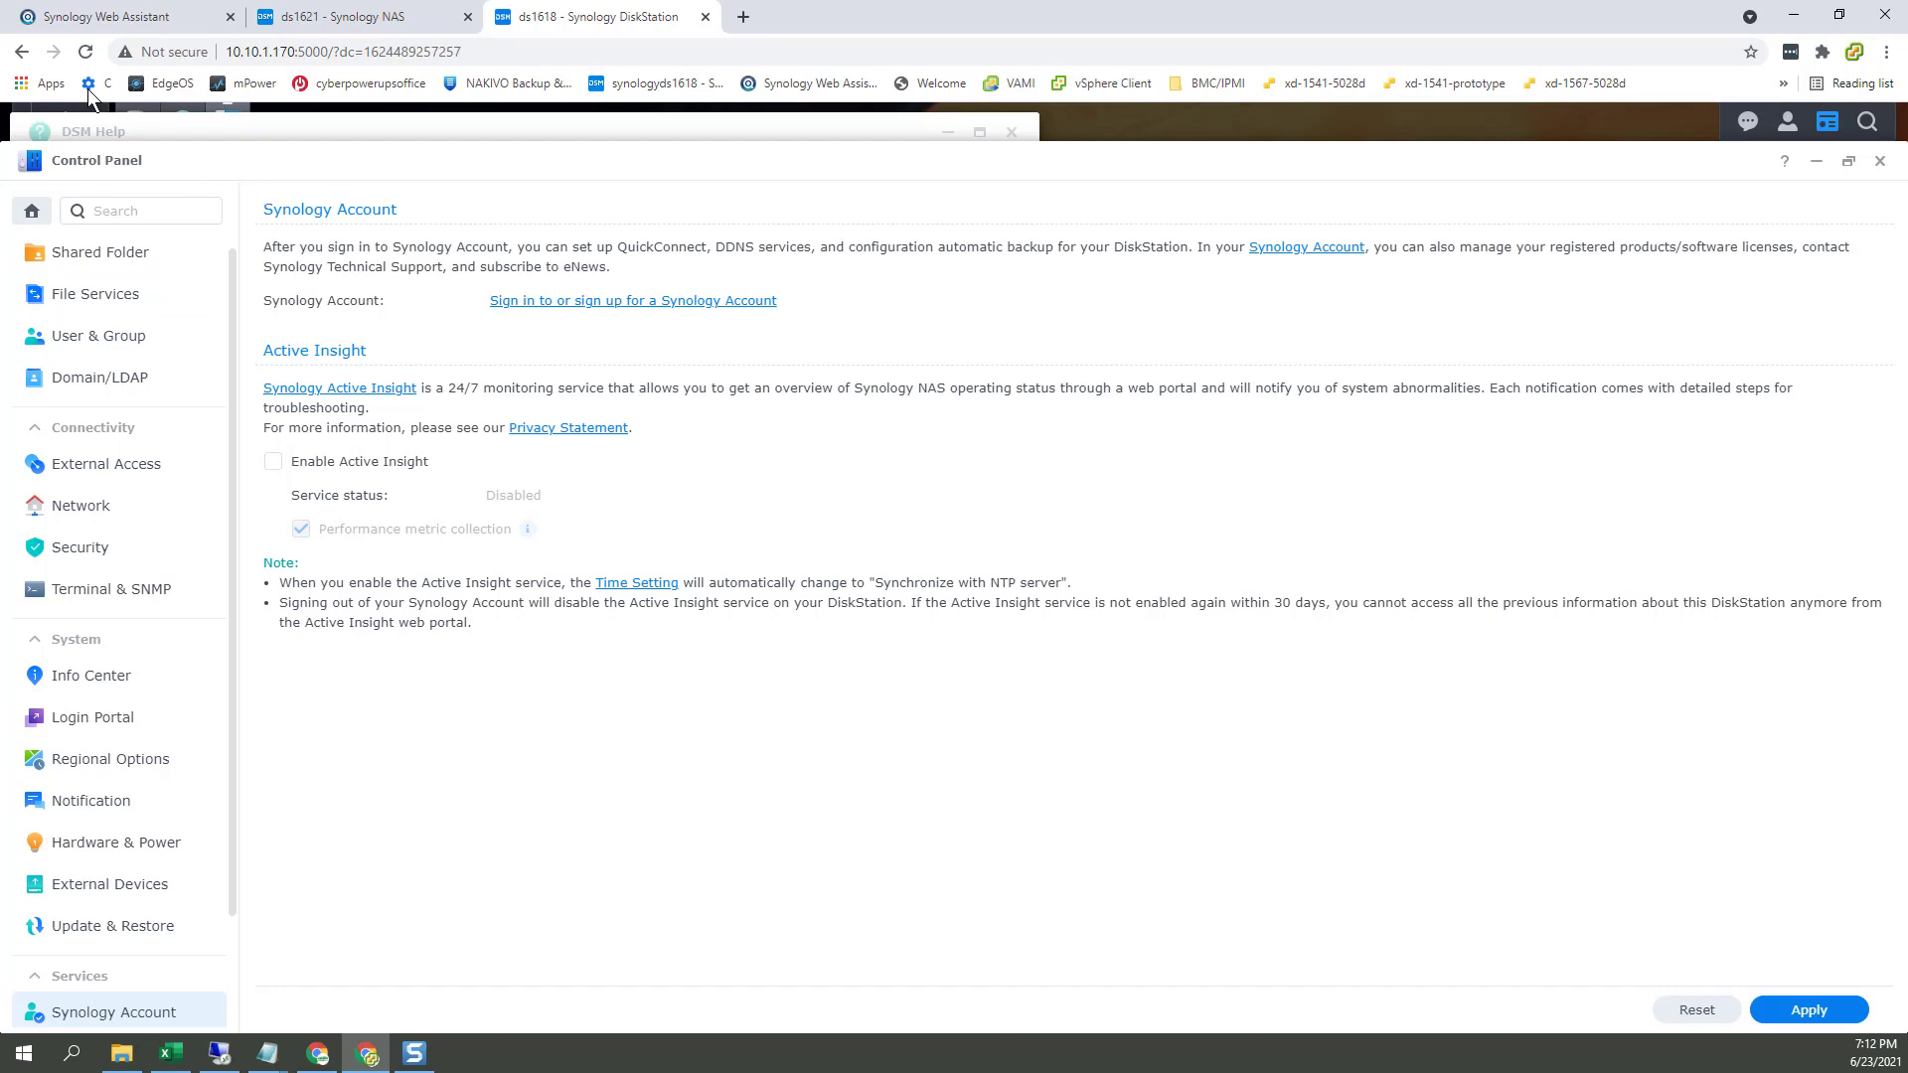
{"action": "left_click", "coordinate": [30, 52]}
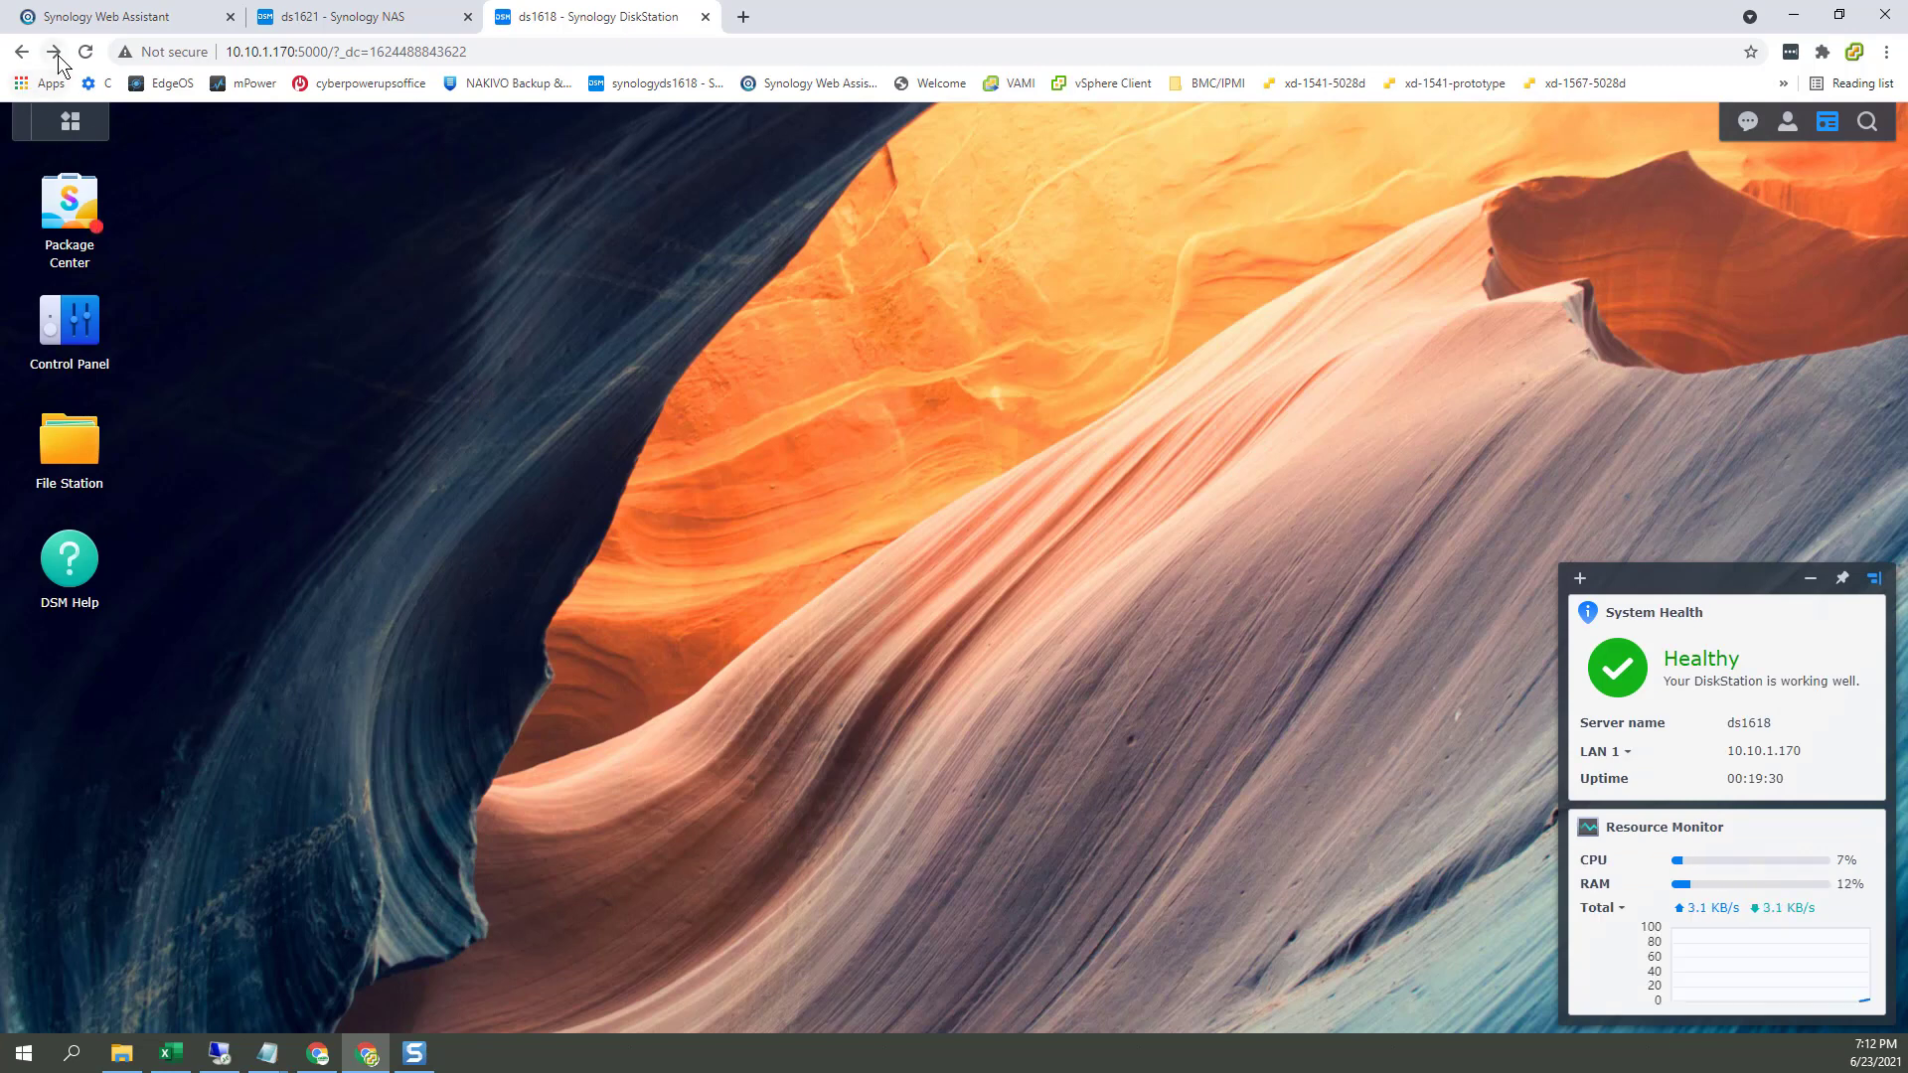
{"action": "left_click", "coordinate": [55, 52]}
{"action": "left_click", "coordinate": [1746, 123]}
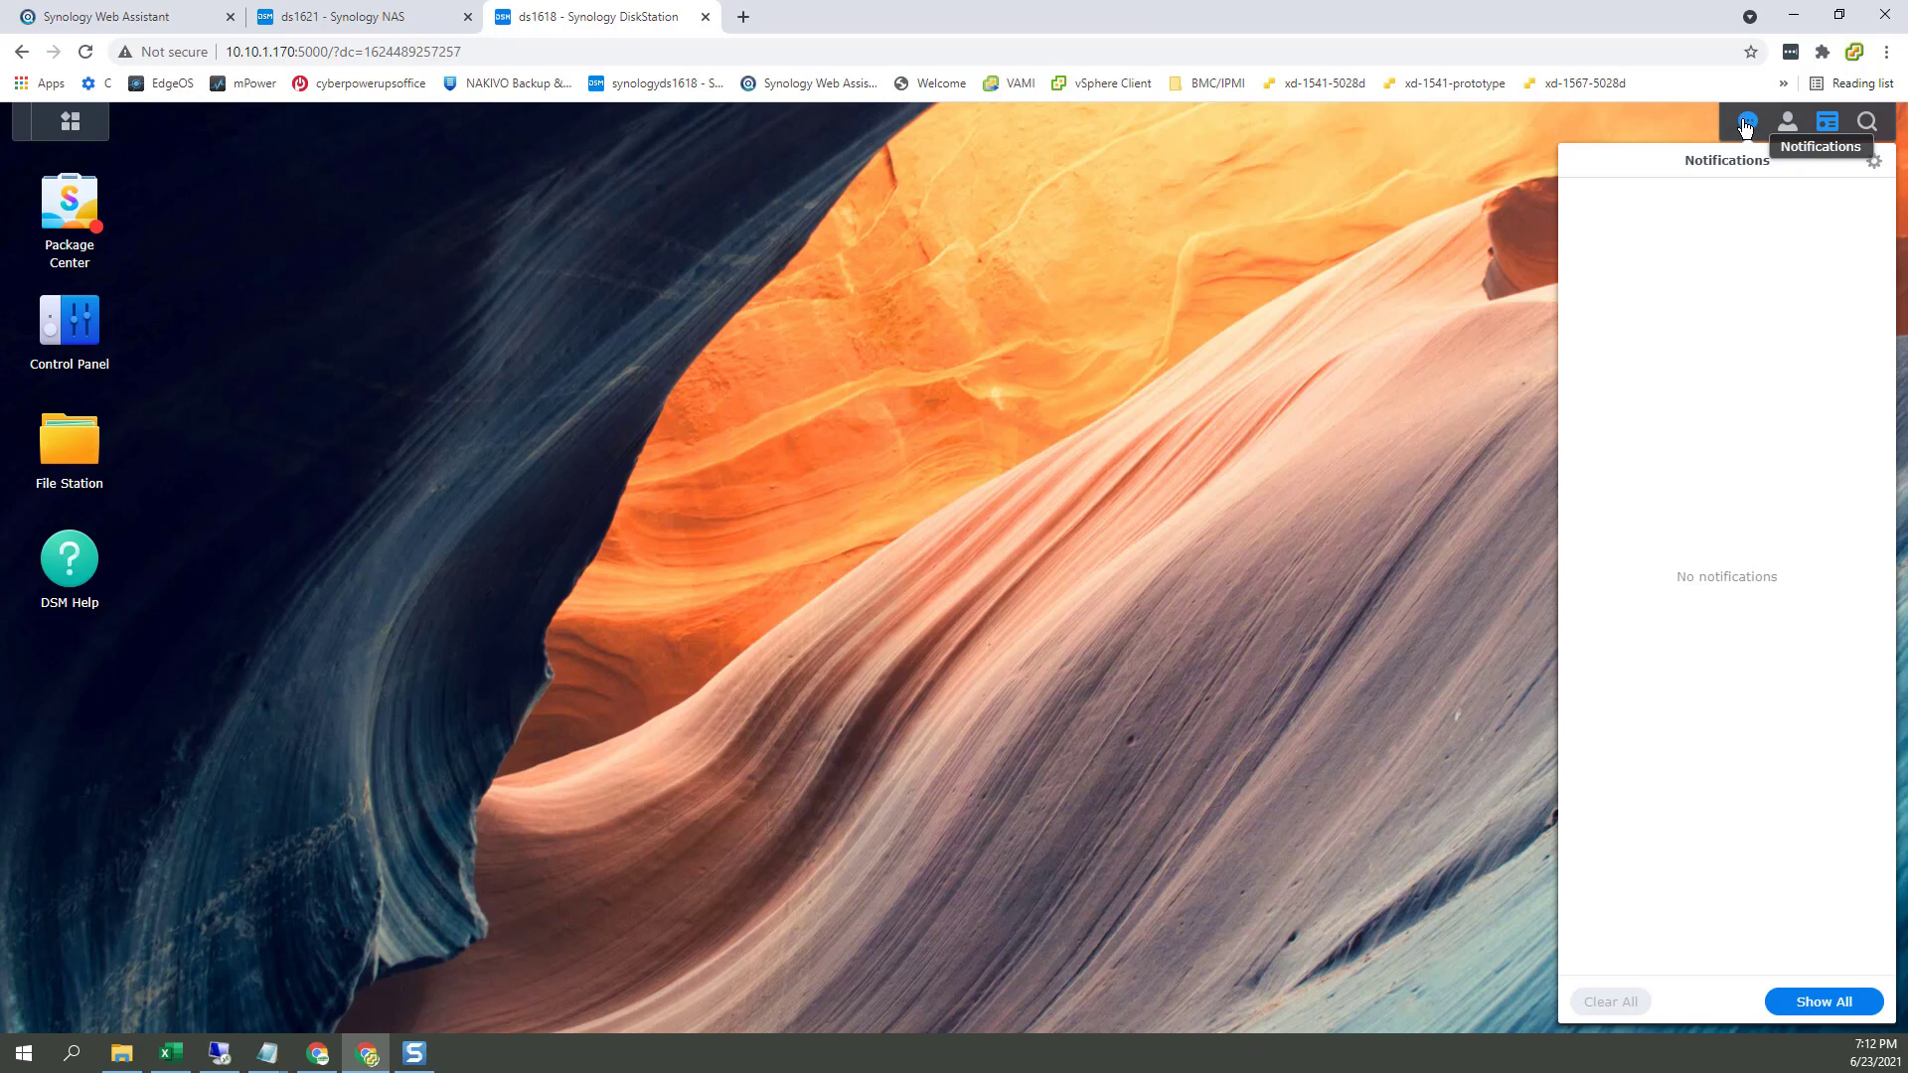
{"action": "left_click", "coordinate": [1746, 124]}
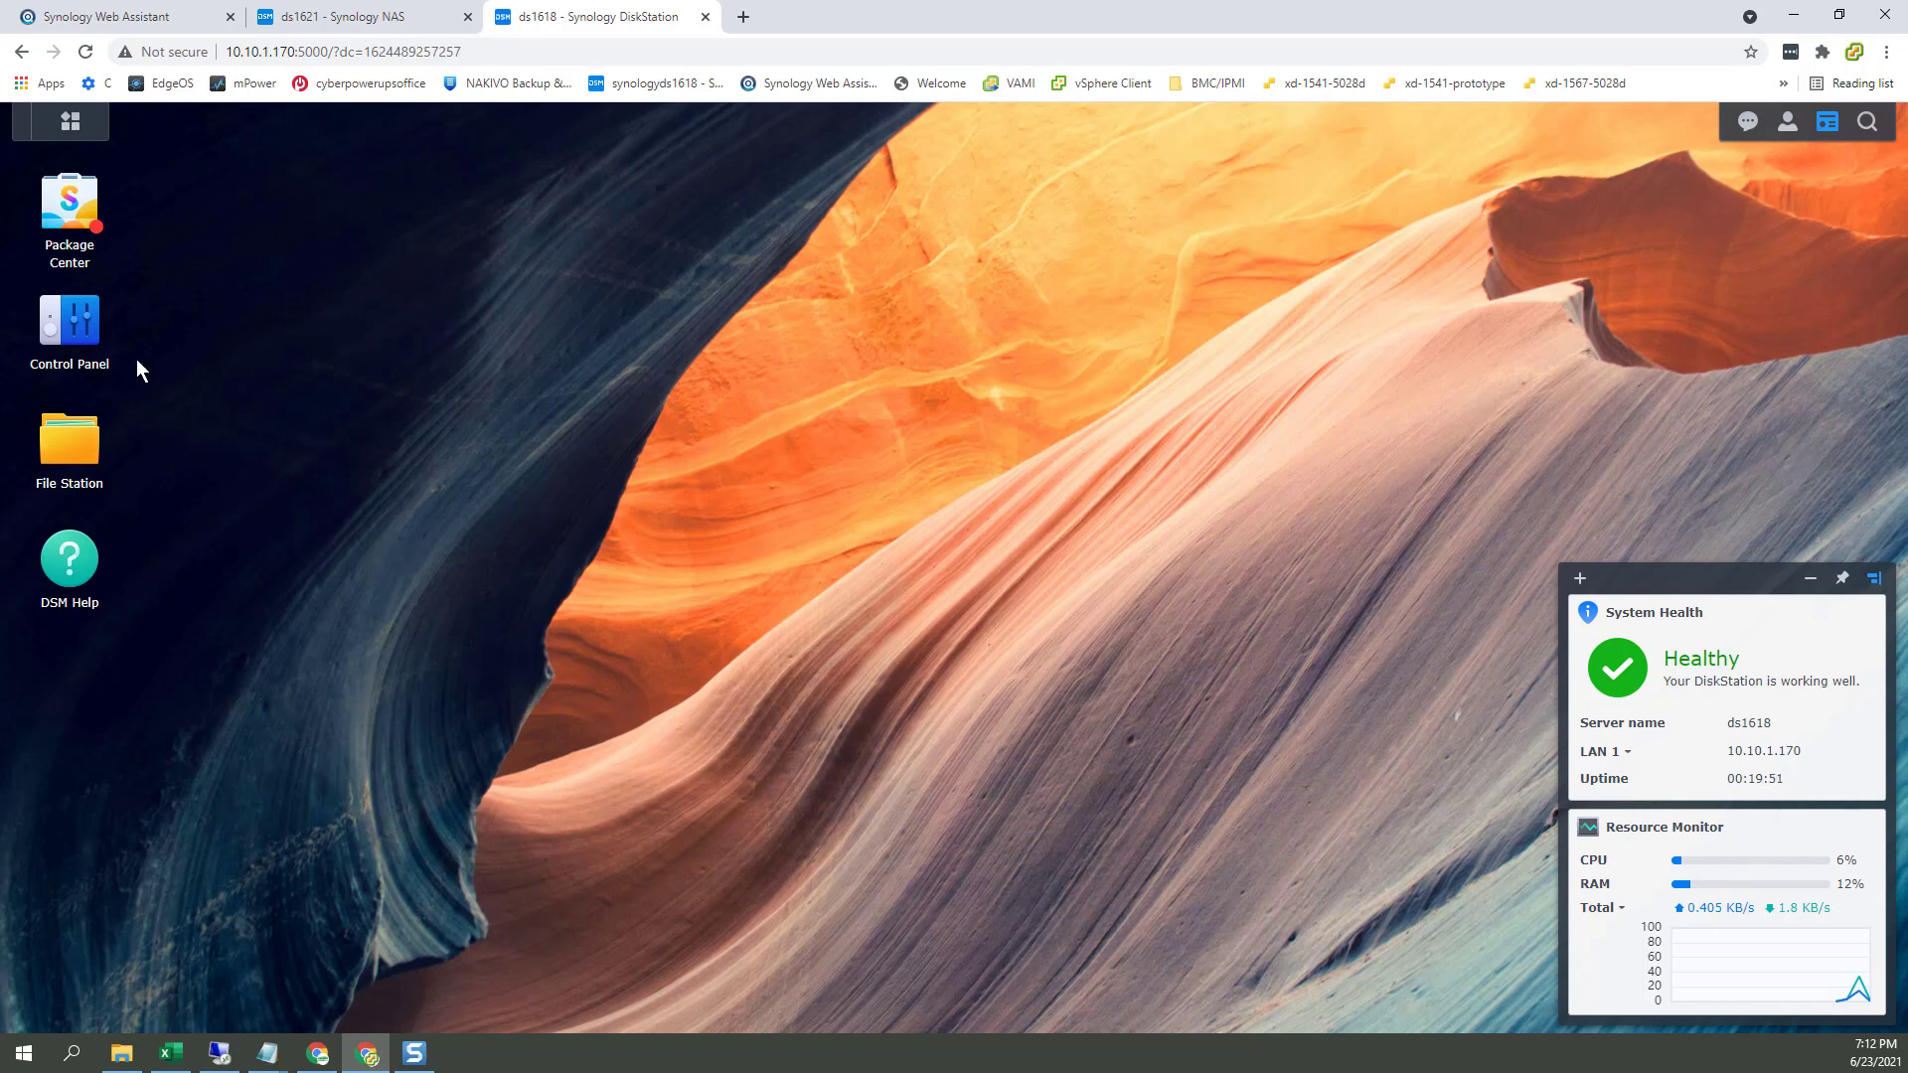
Step: Keep LAN 1 shown, accept the Package Center Terms of Service, and update all packages
{"action": "left_click", "coordinate": [1625, 760]}
{"action": "left_click", "coordinate": [1349, 706]}
{"action": "left_click", "coordinate": [67, 213]}
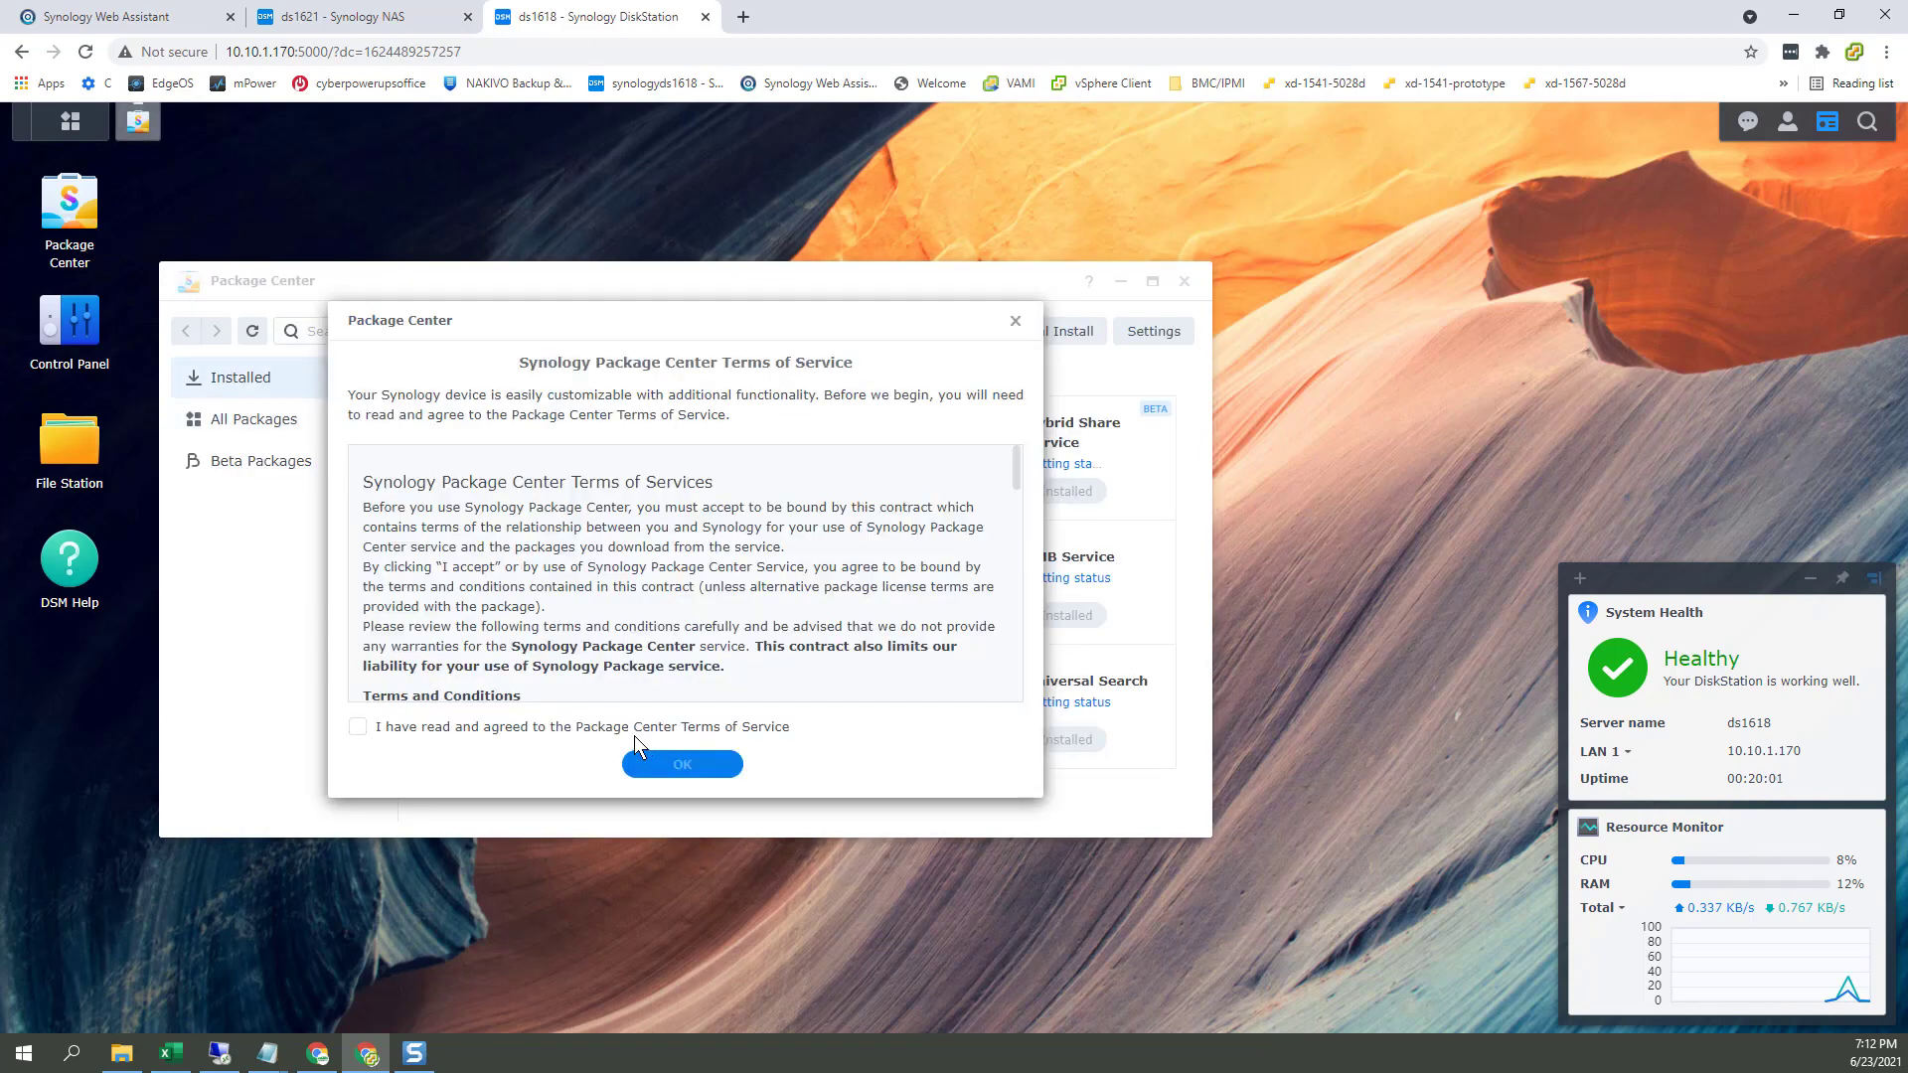
{"action": "left_click", "coordinate": [358, 729]}
{"action": "left_click", "coordinate": [664, 765]}
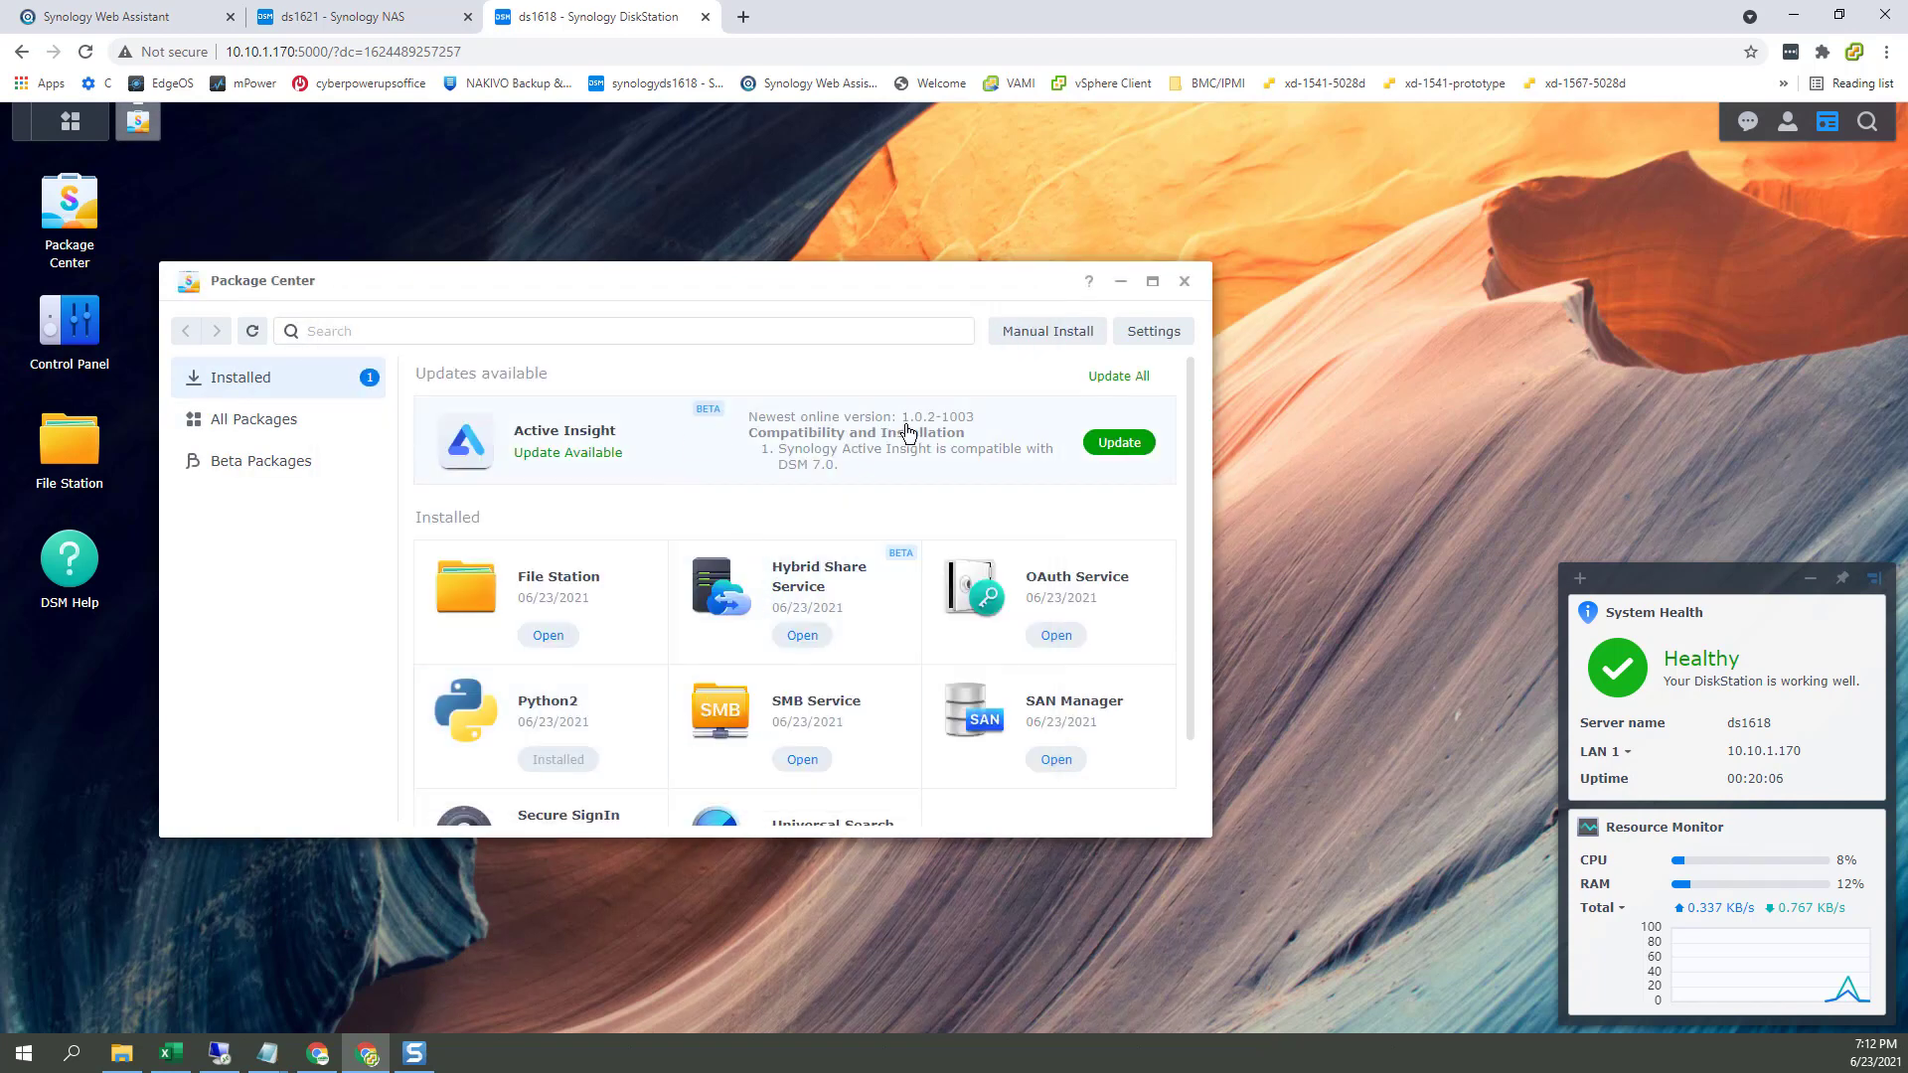
{"action": "scroll", "coordinate": [946, 707], "scroll_direction": "down", "scroll_amount": 1}
{"action": "scroll", "coordinate": [947, 700], "scroll_direction": "up", "scroll_amount": 1}
{"action": "left_click", "coordinate": [1116, 379]}
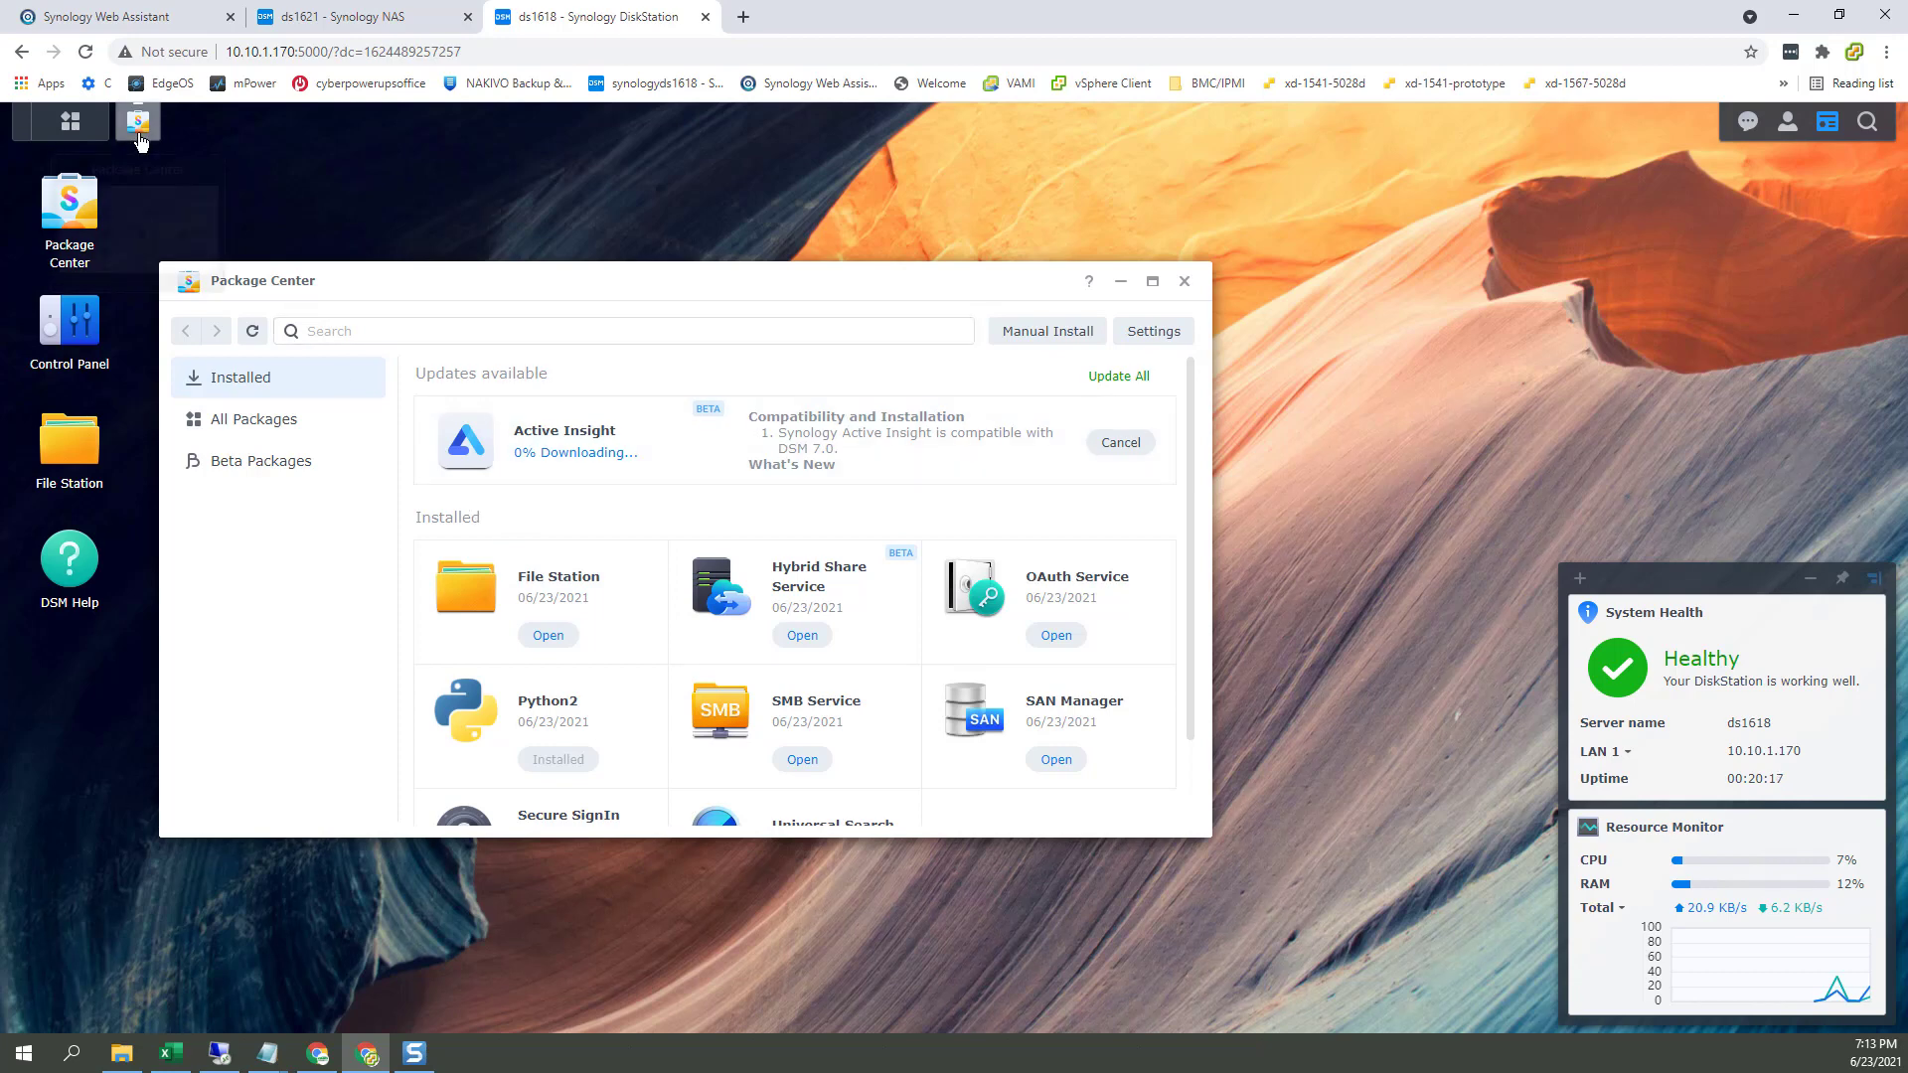
Step: Glance at ds1621, then close Package Center on ds1618 and open Control Panel
{"action": "left_click", "coordinate": [368, 17]}
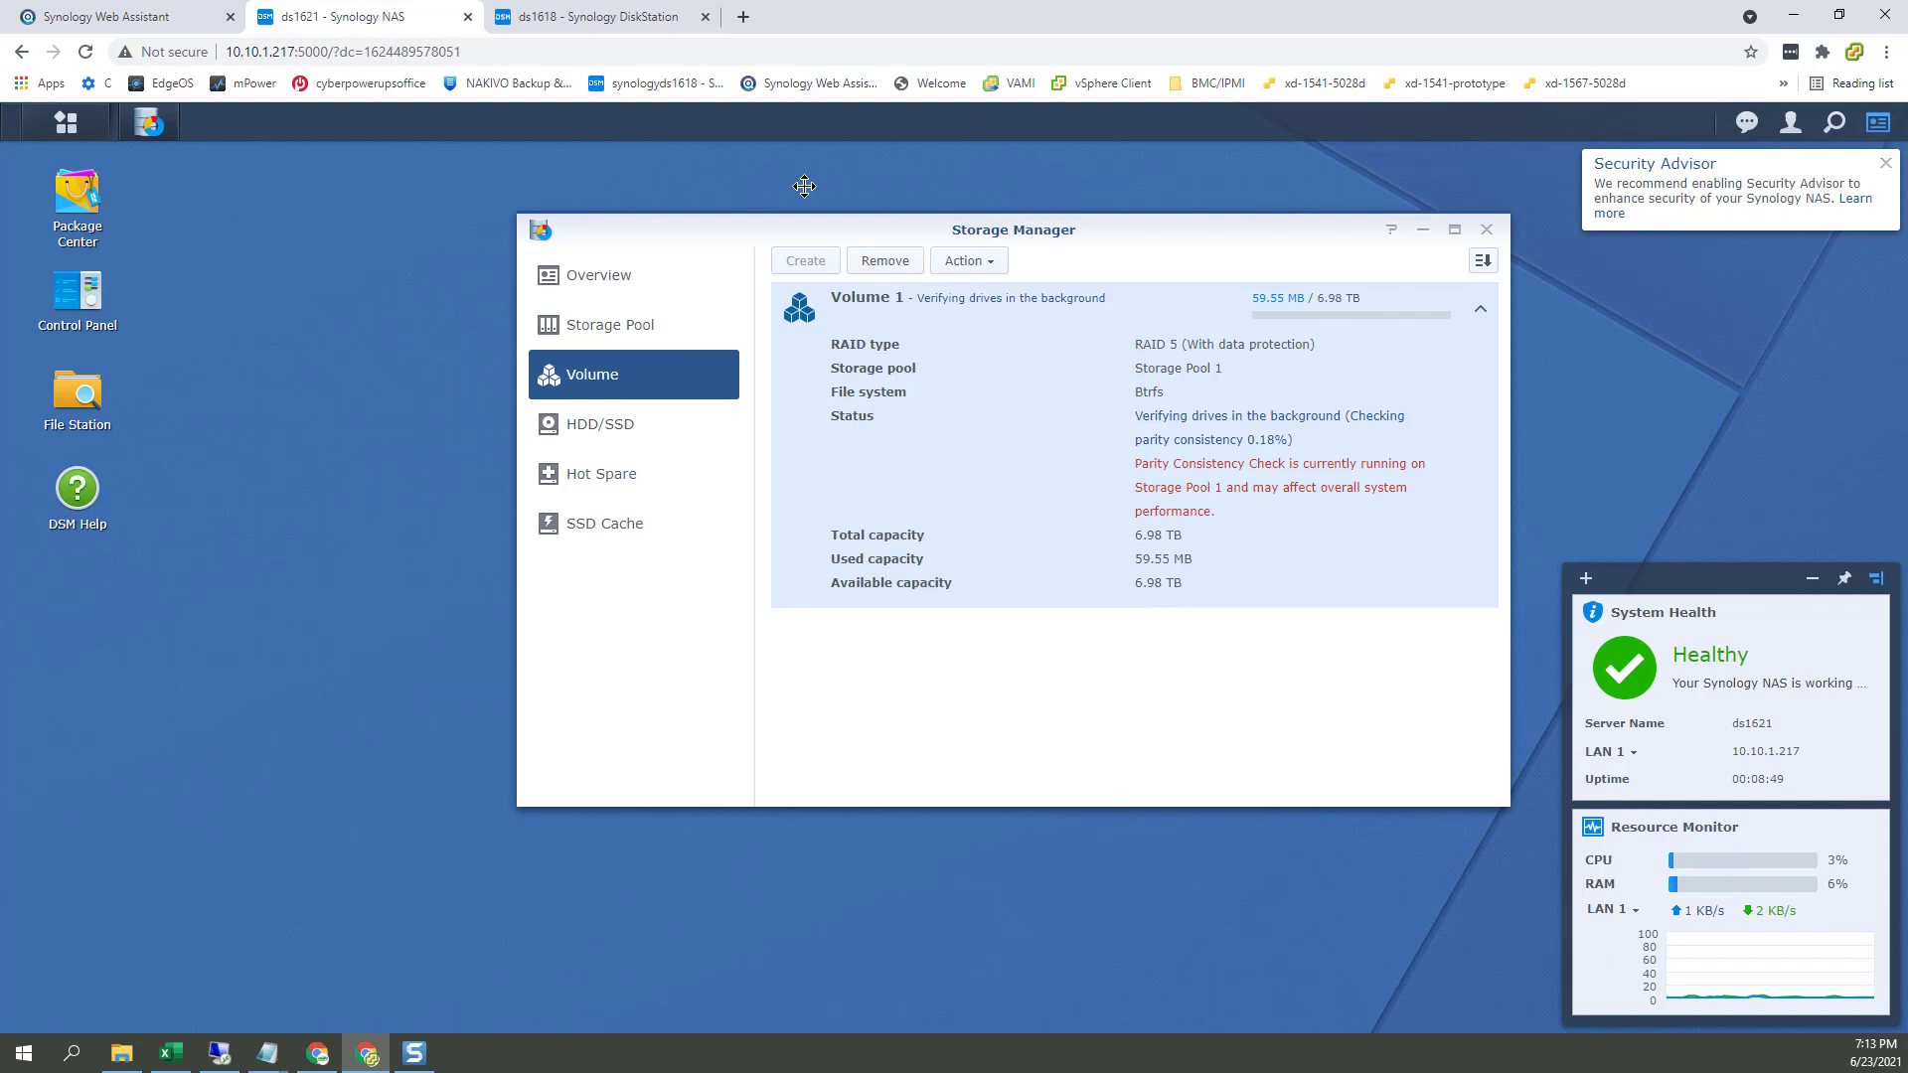
{"action": "left_click", "coordinate": [587, 24]}
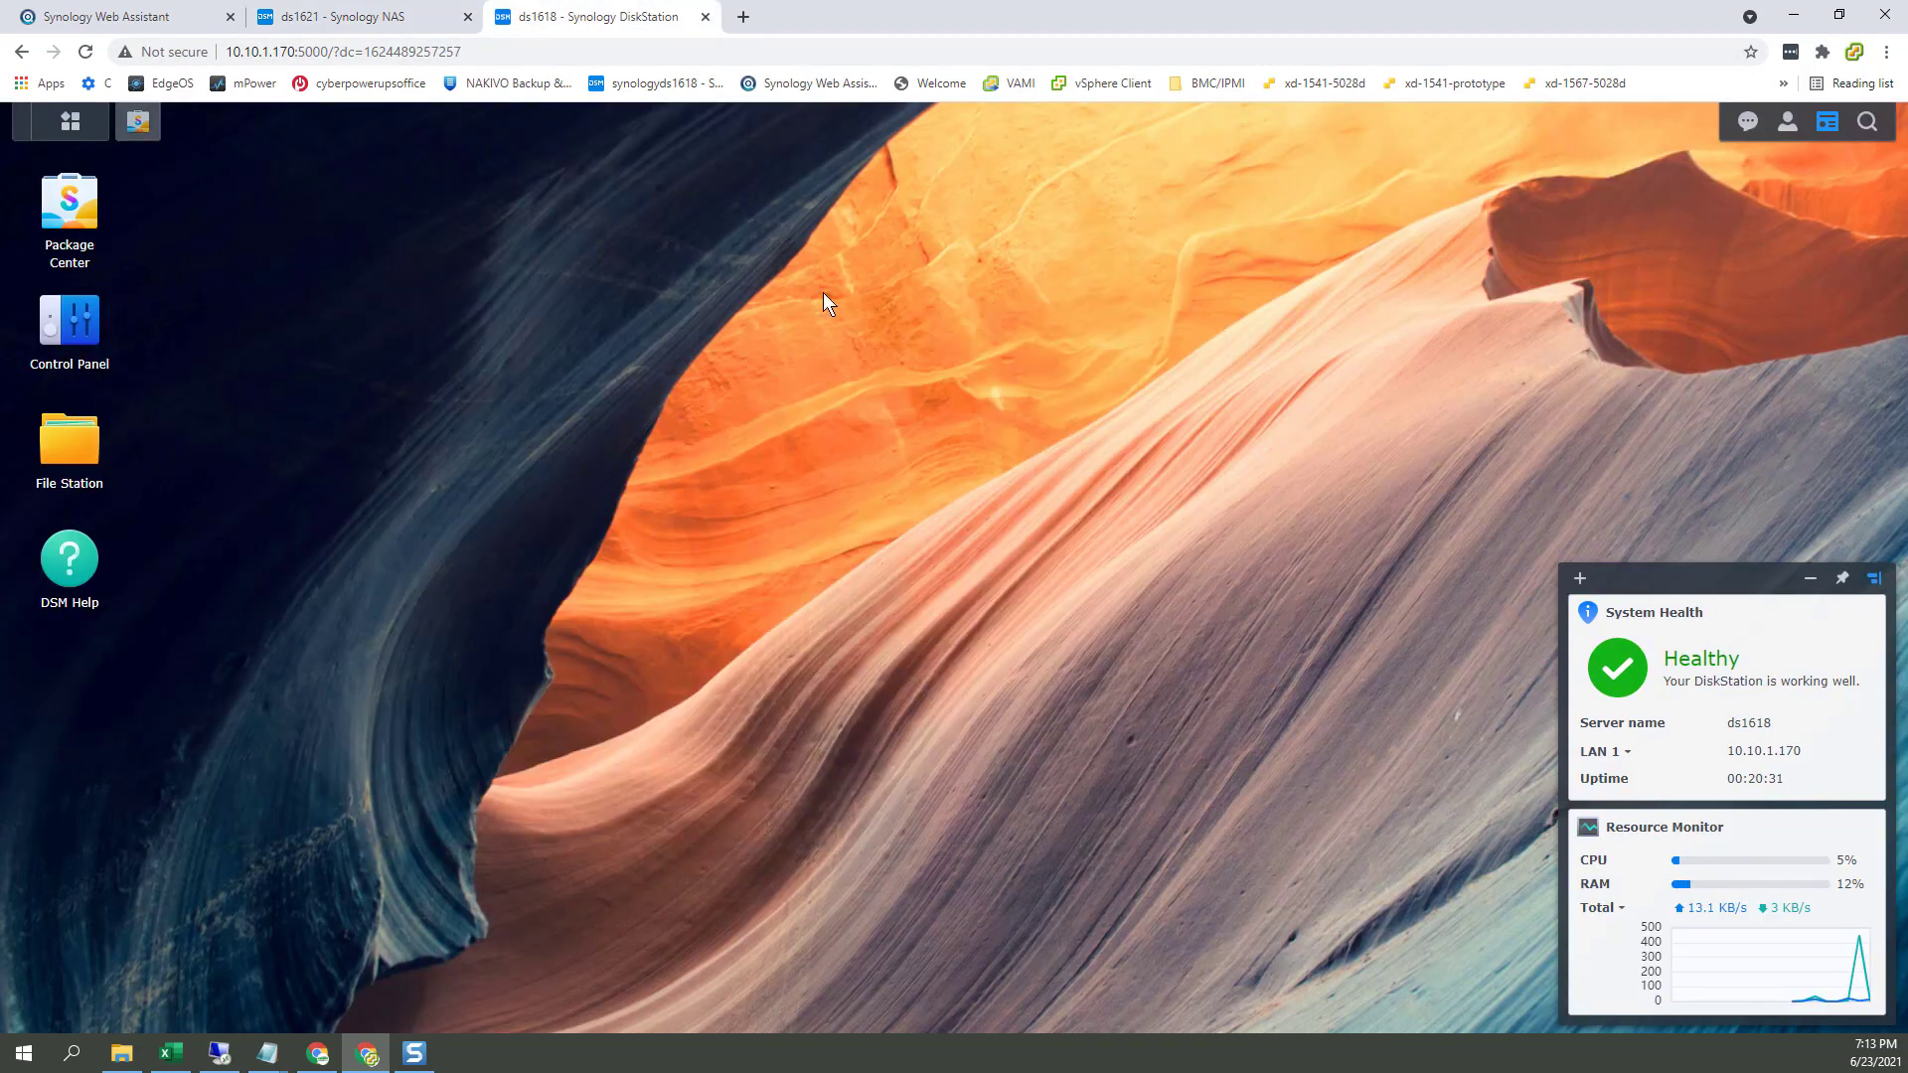
{"action": "left_click", "coordinate": [1184, 281]}
{"action": "left_click", "coordinate": [77, 335]}
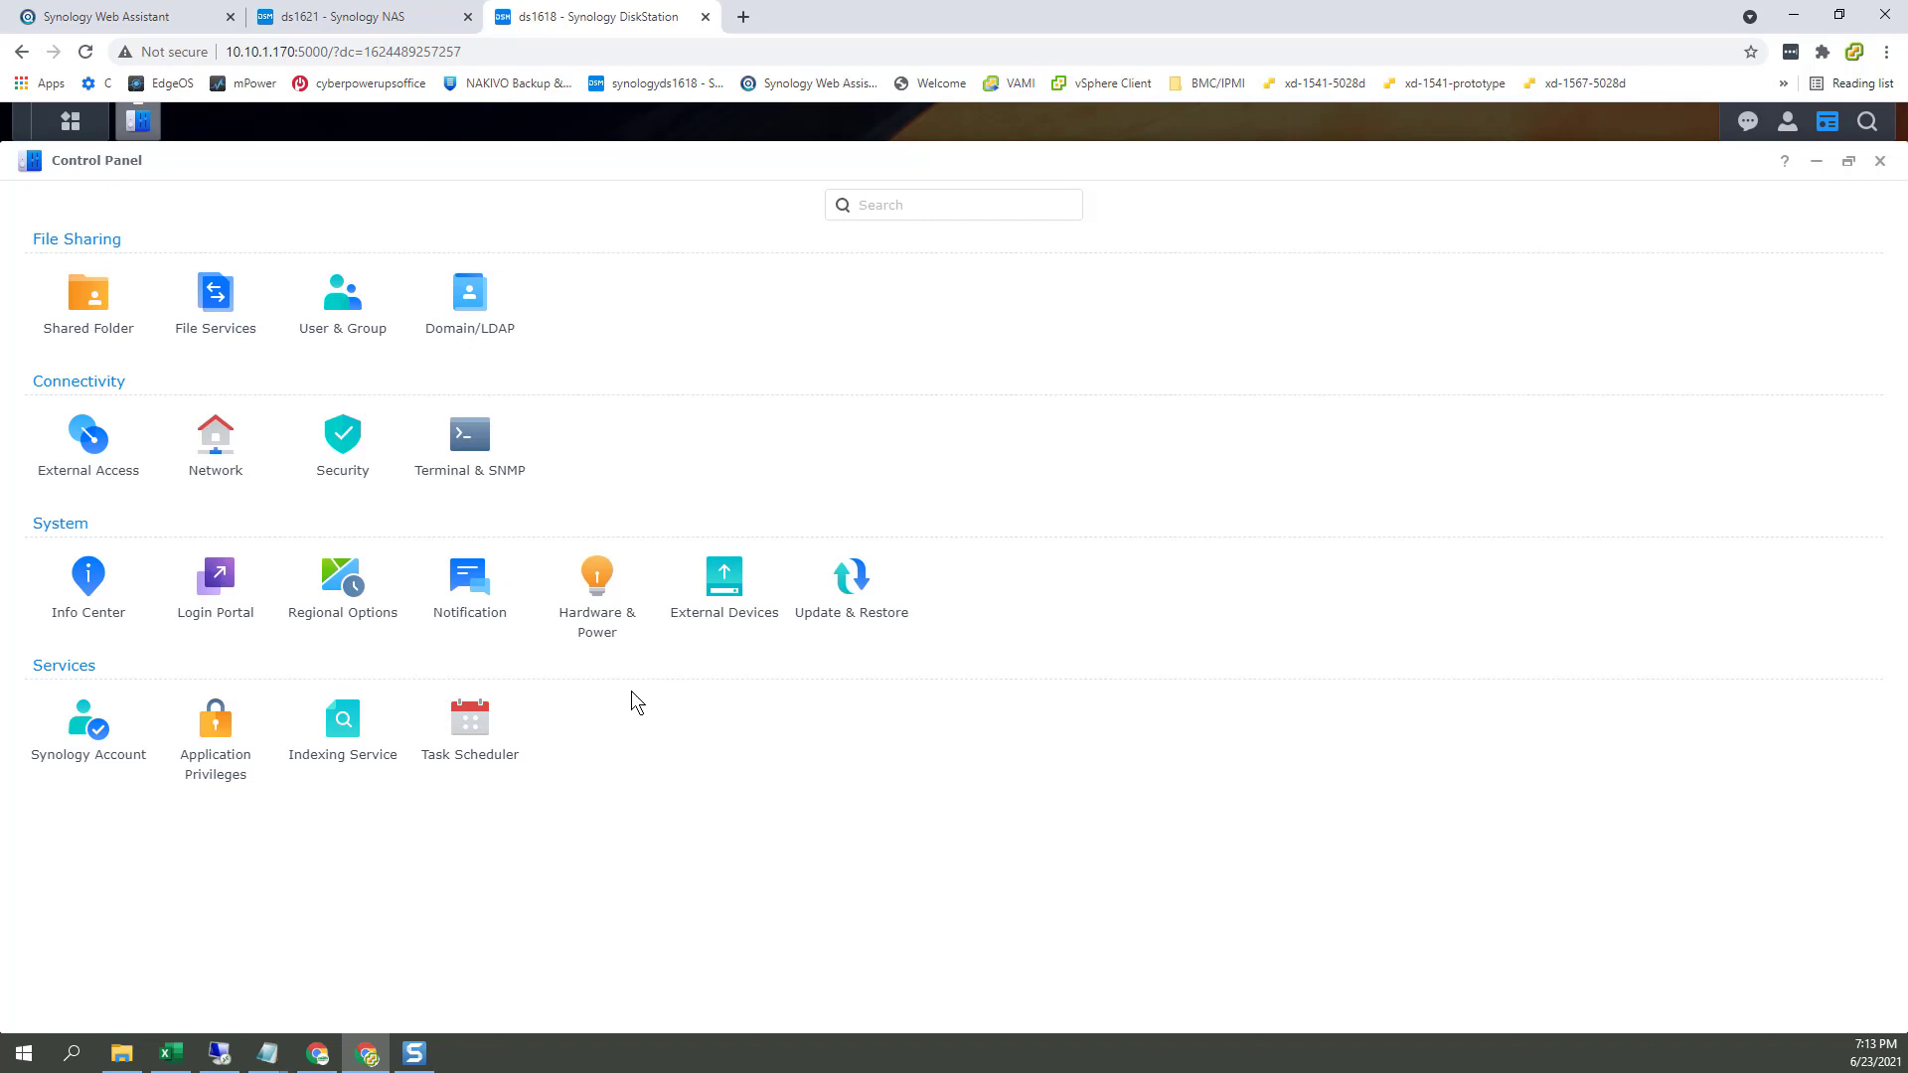
Step: Launch Storage Manager on ds1618 from the app list, briefly comparing with the ds1621 tab
{"action": "left_click", "coordinate": [72, 121]}
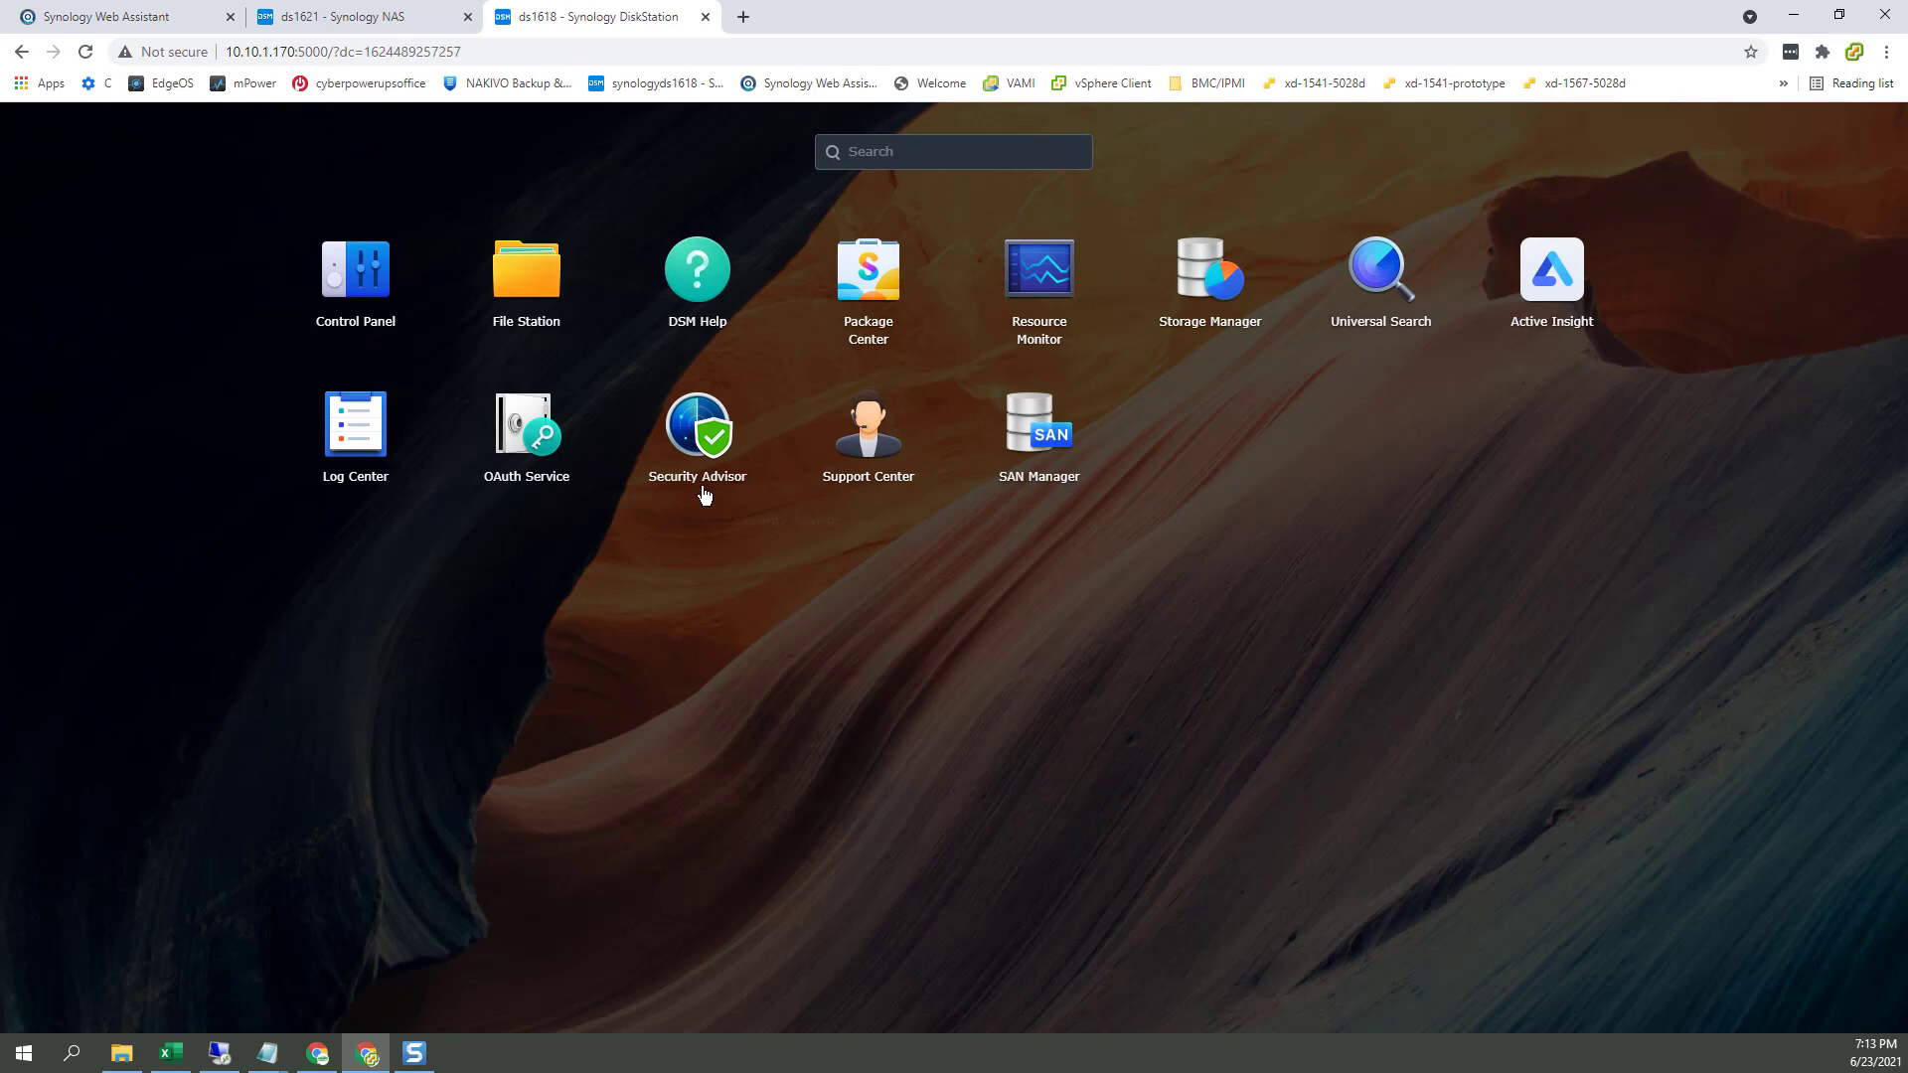
{"action": "left_click", "coordinate": [1198, 273]}
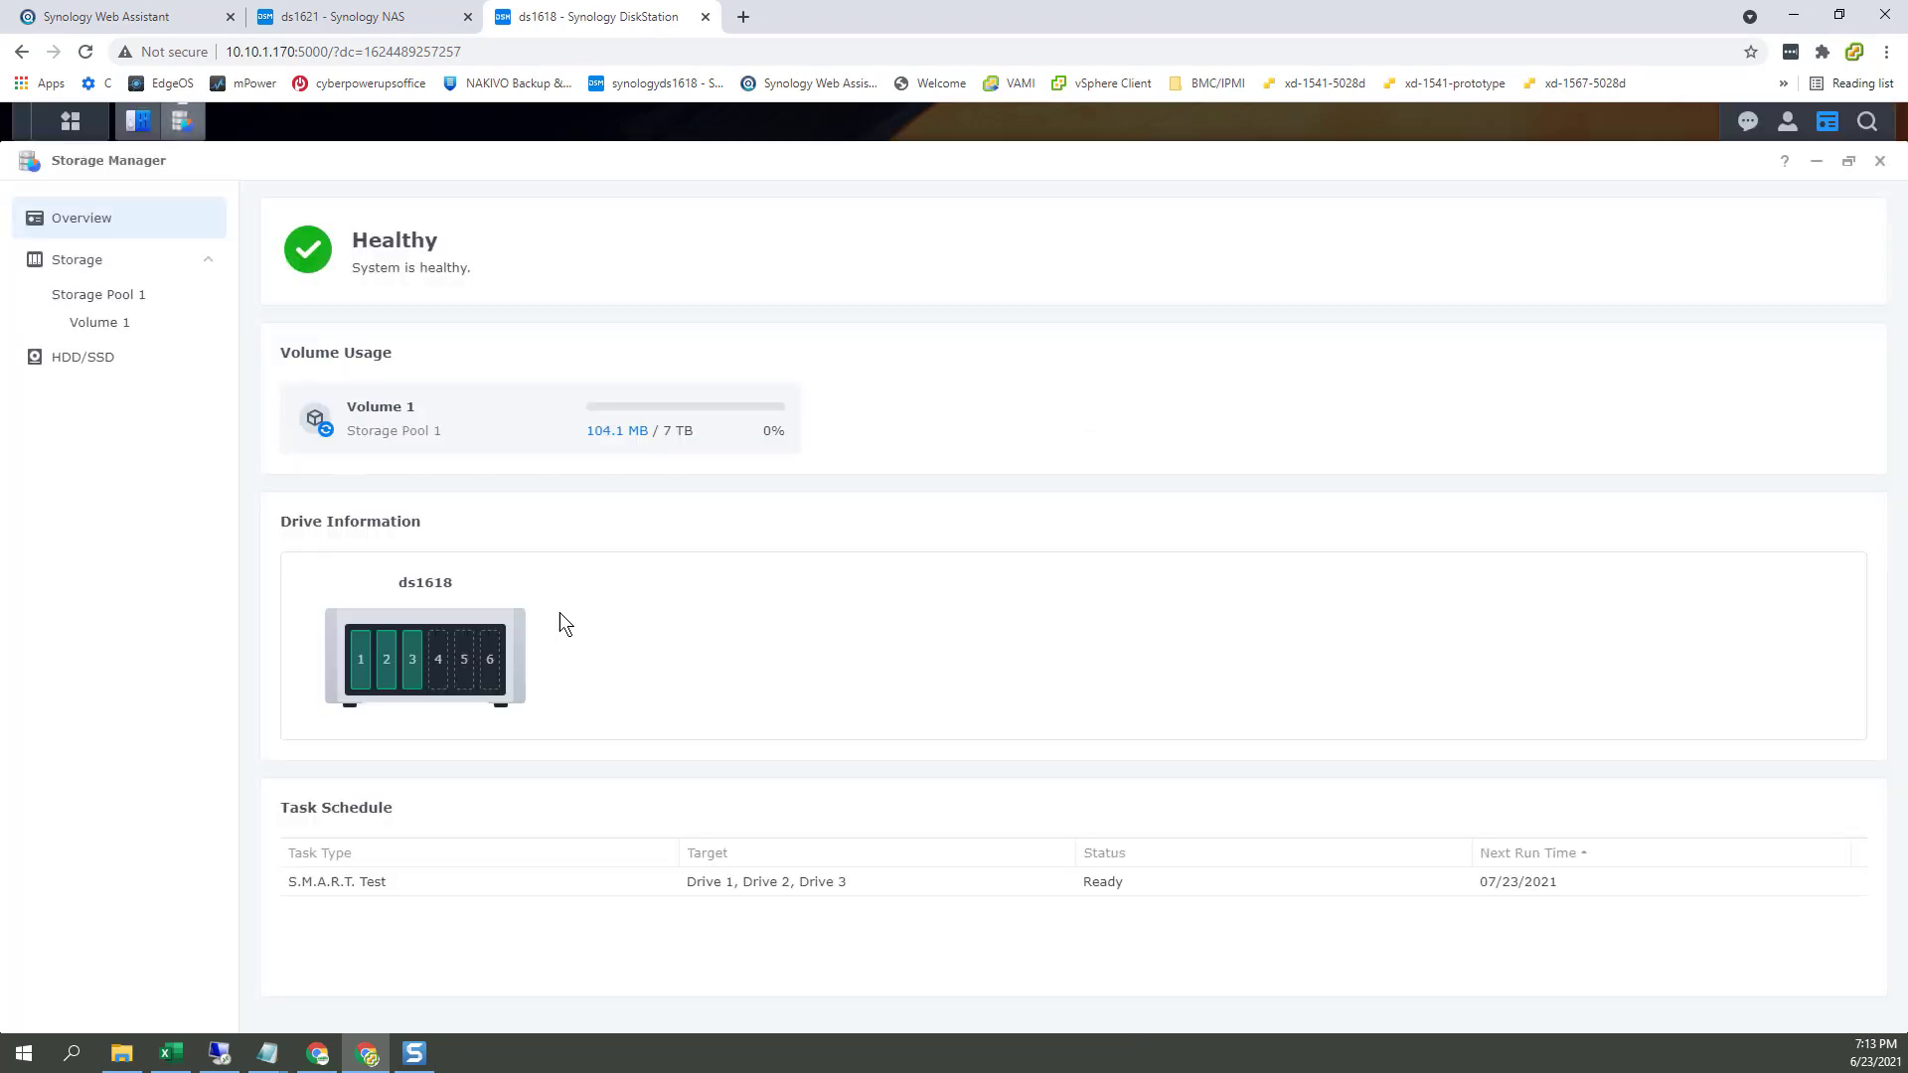
{"action": "left_click", "coordinate": [383, 27]}
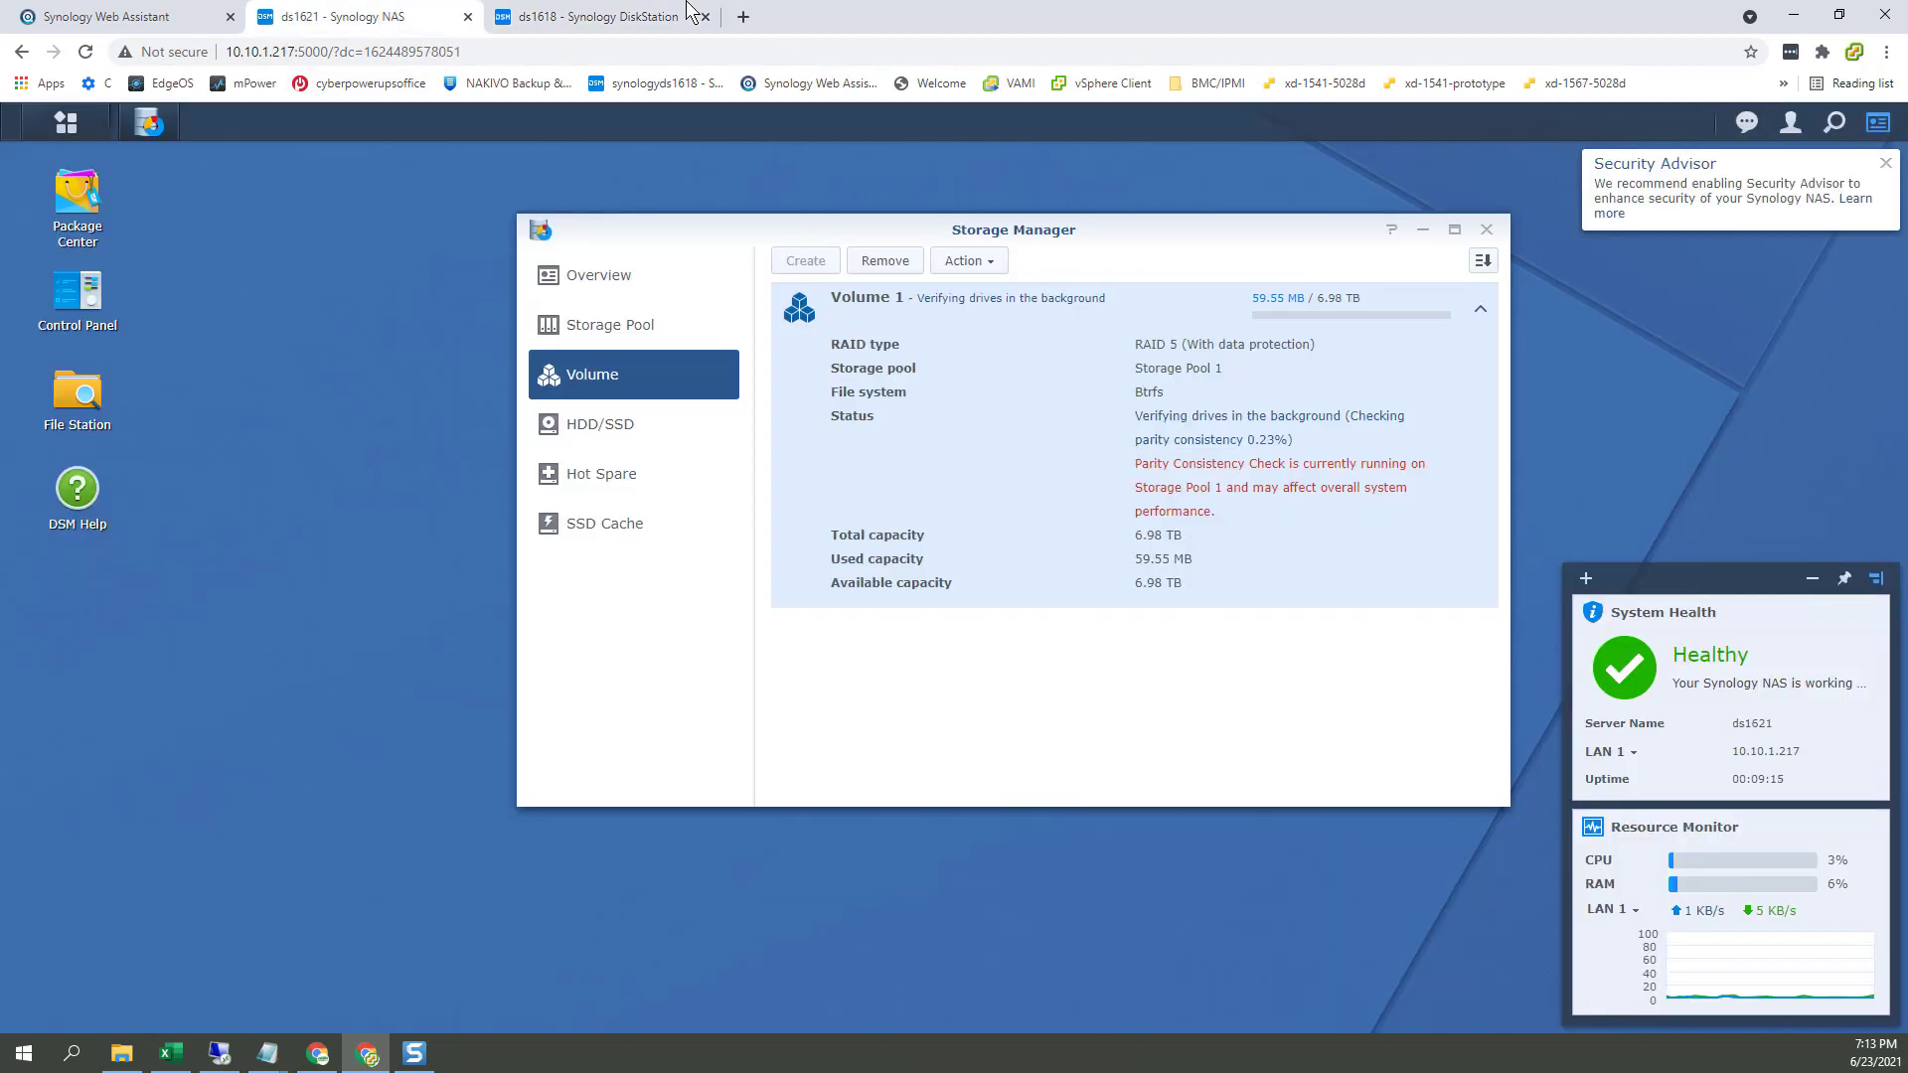
{"action": "left_click", "coordinate": [573, 20]}
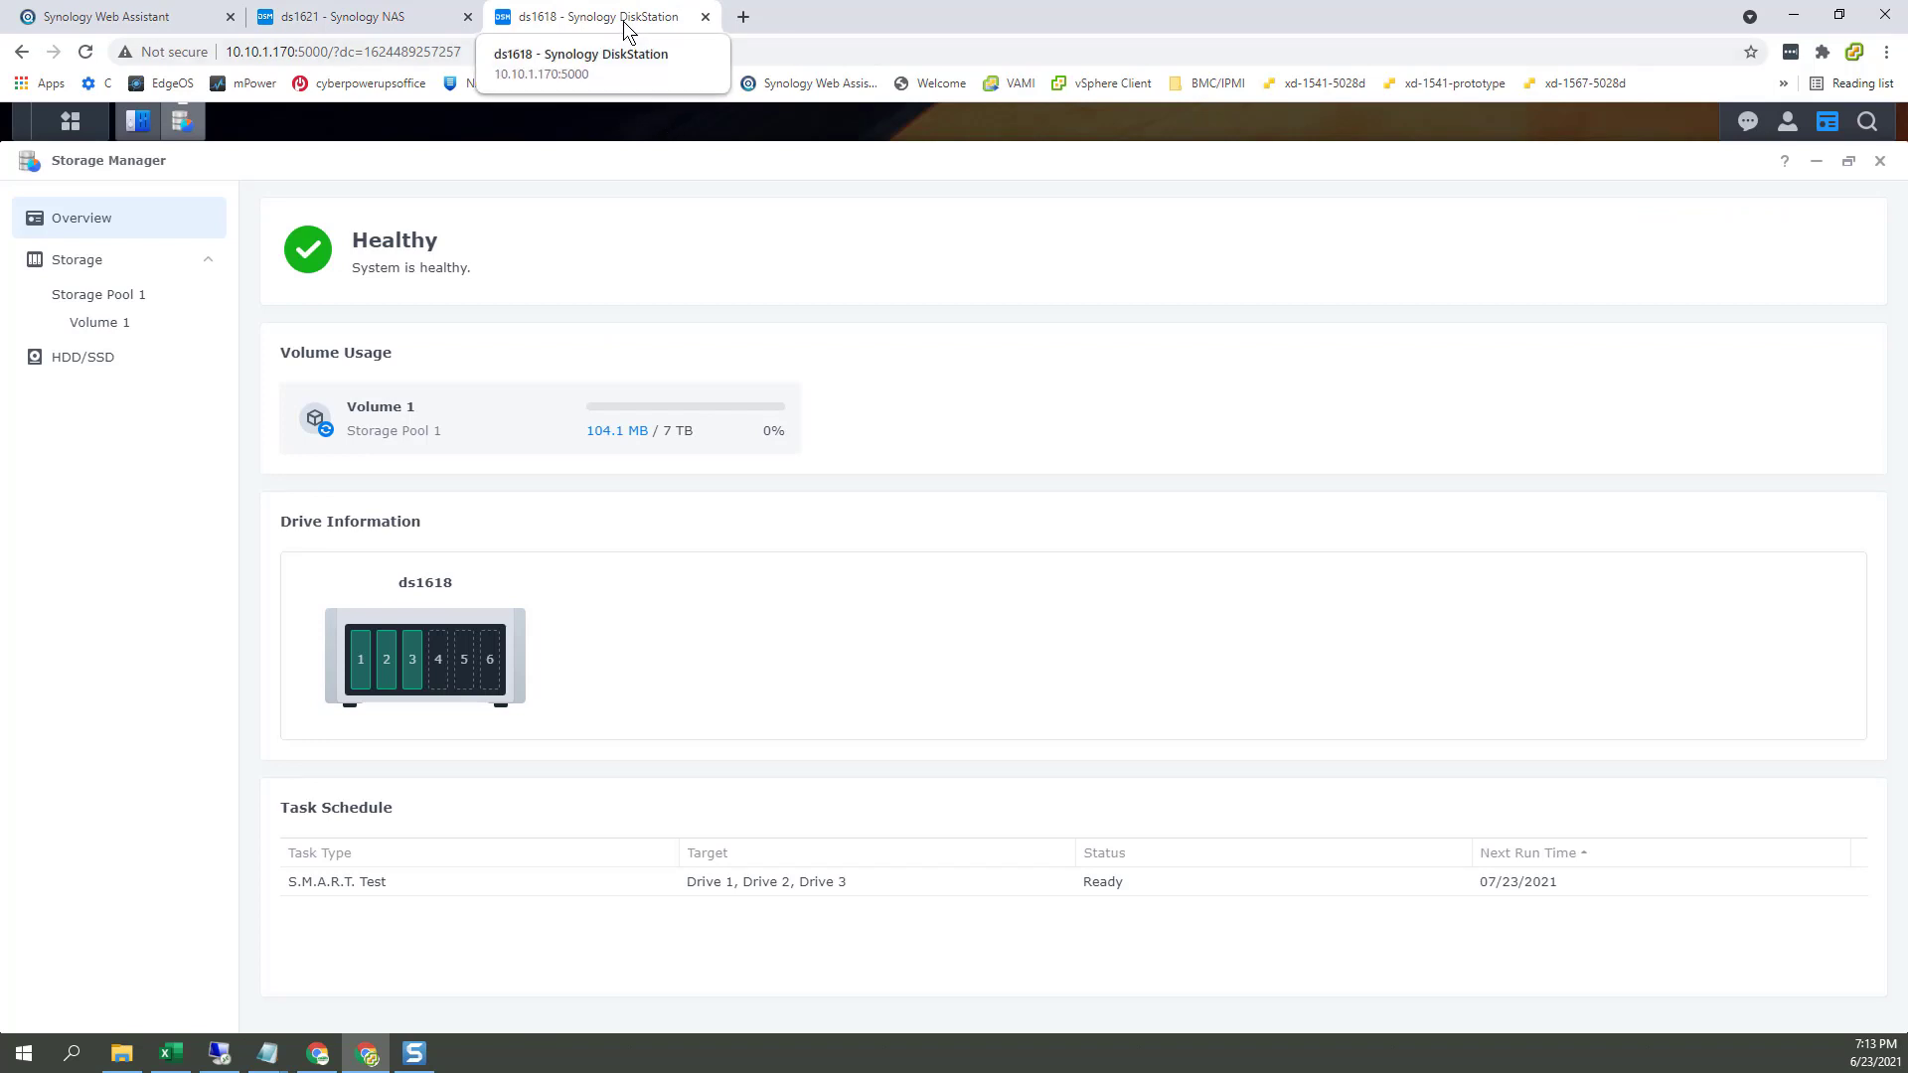
Step: Snap ds1618 right and ds1621 left, reload both pages, and decline device analytics on ds1621
{"action": "left_click_drag", "start_coordinate": [625, 18], "coordinate": [801, 227]}
{"action": "key", "text": "super+Right"}
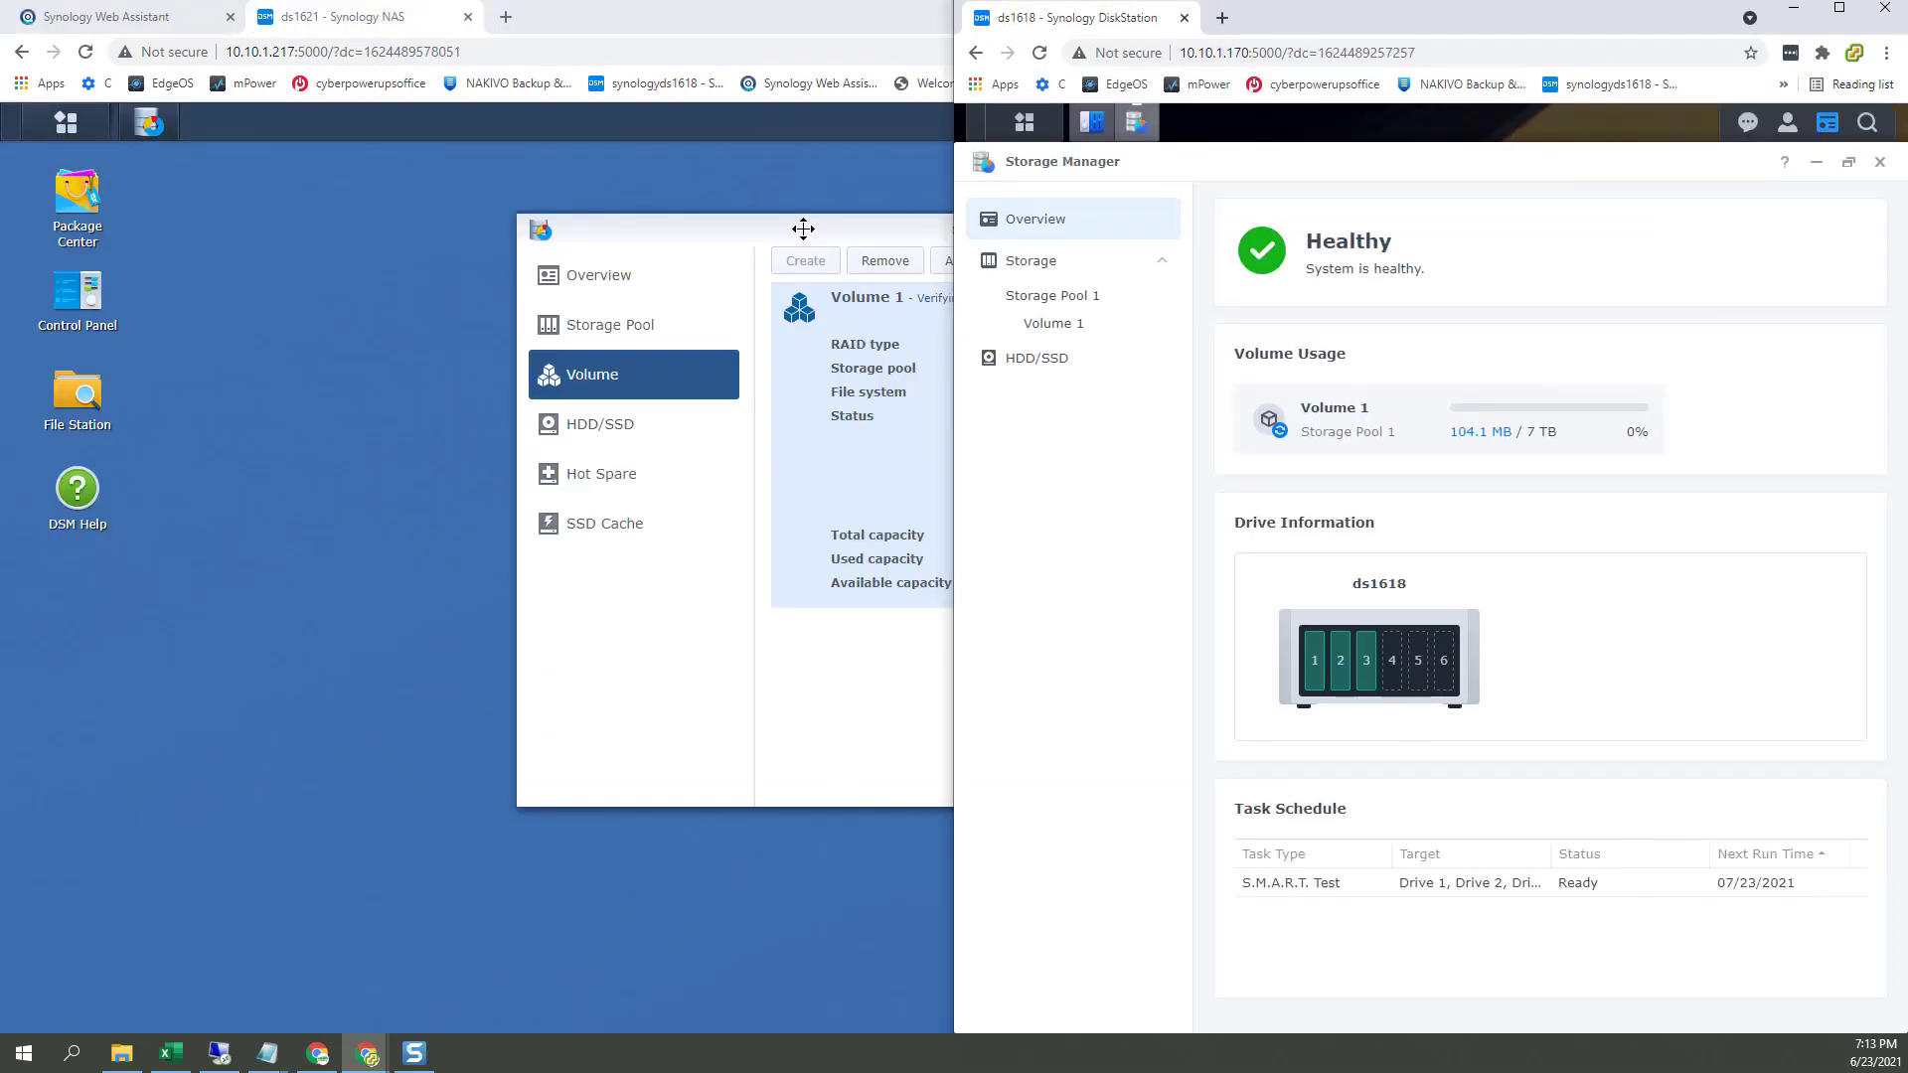
{"action": "left_click", "coordinate": [425, 508]}
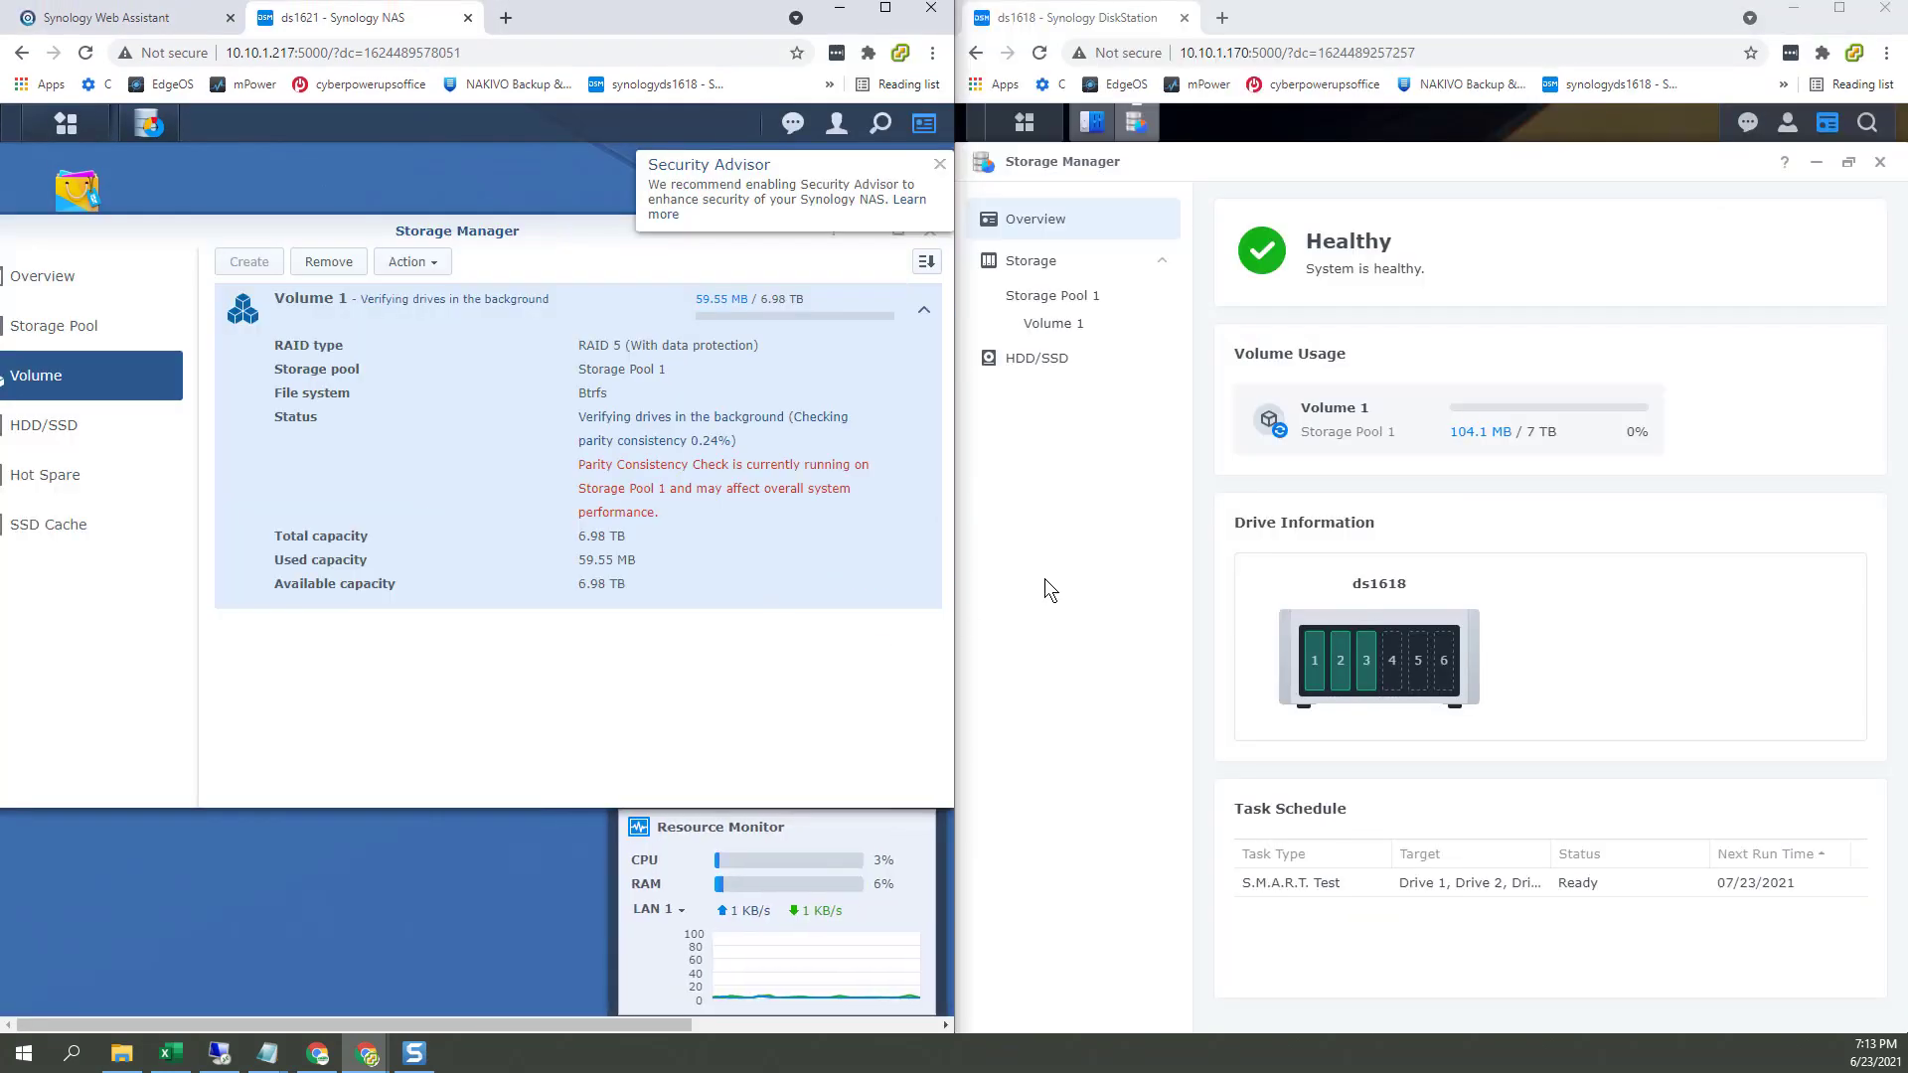
{"action": "left_click", "coordinate": [1046, 581]}
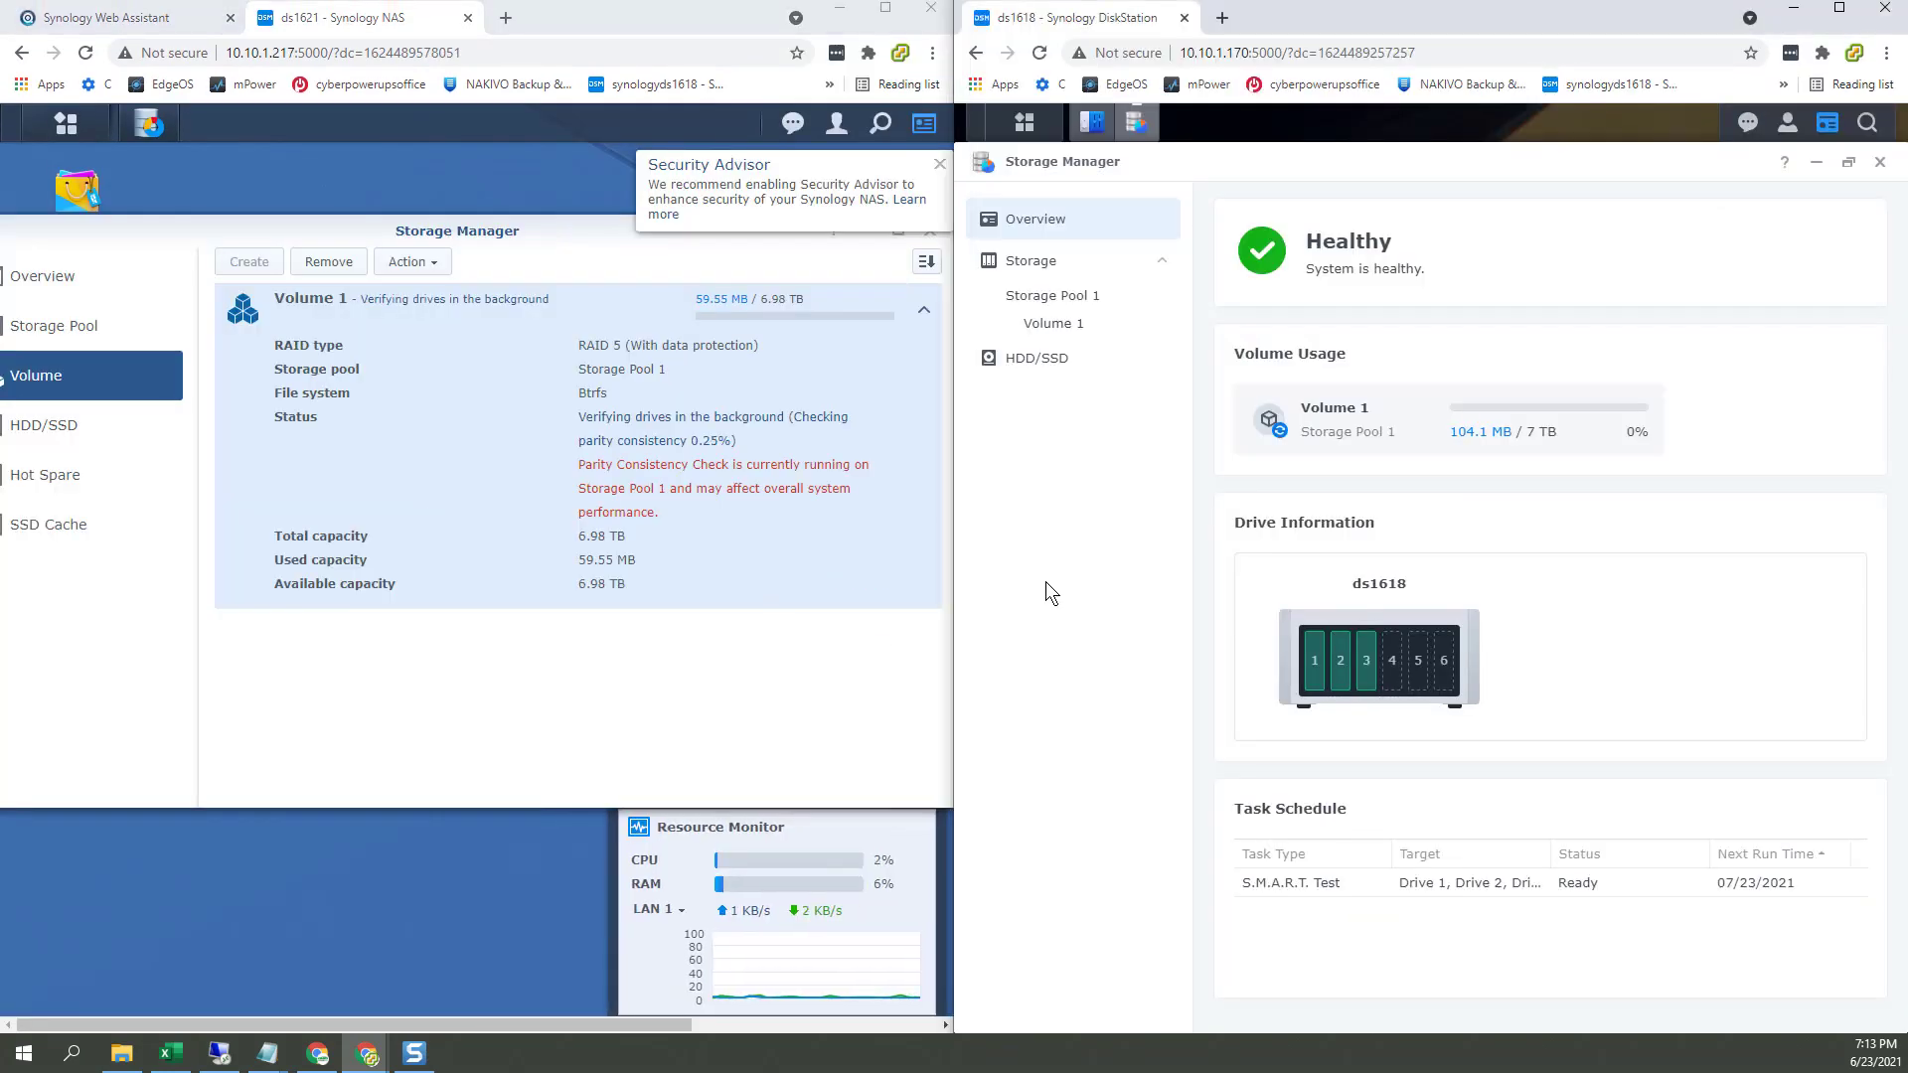
{"action": "left_click", "coordinate": [85, 52]}
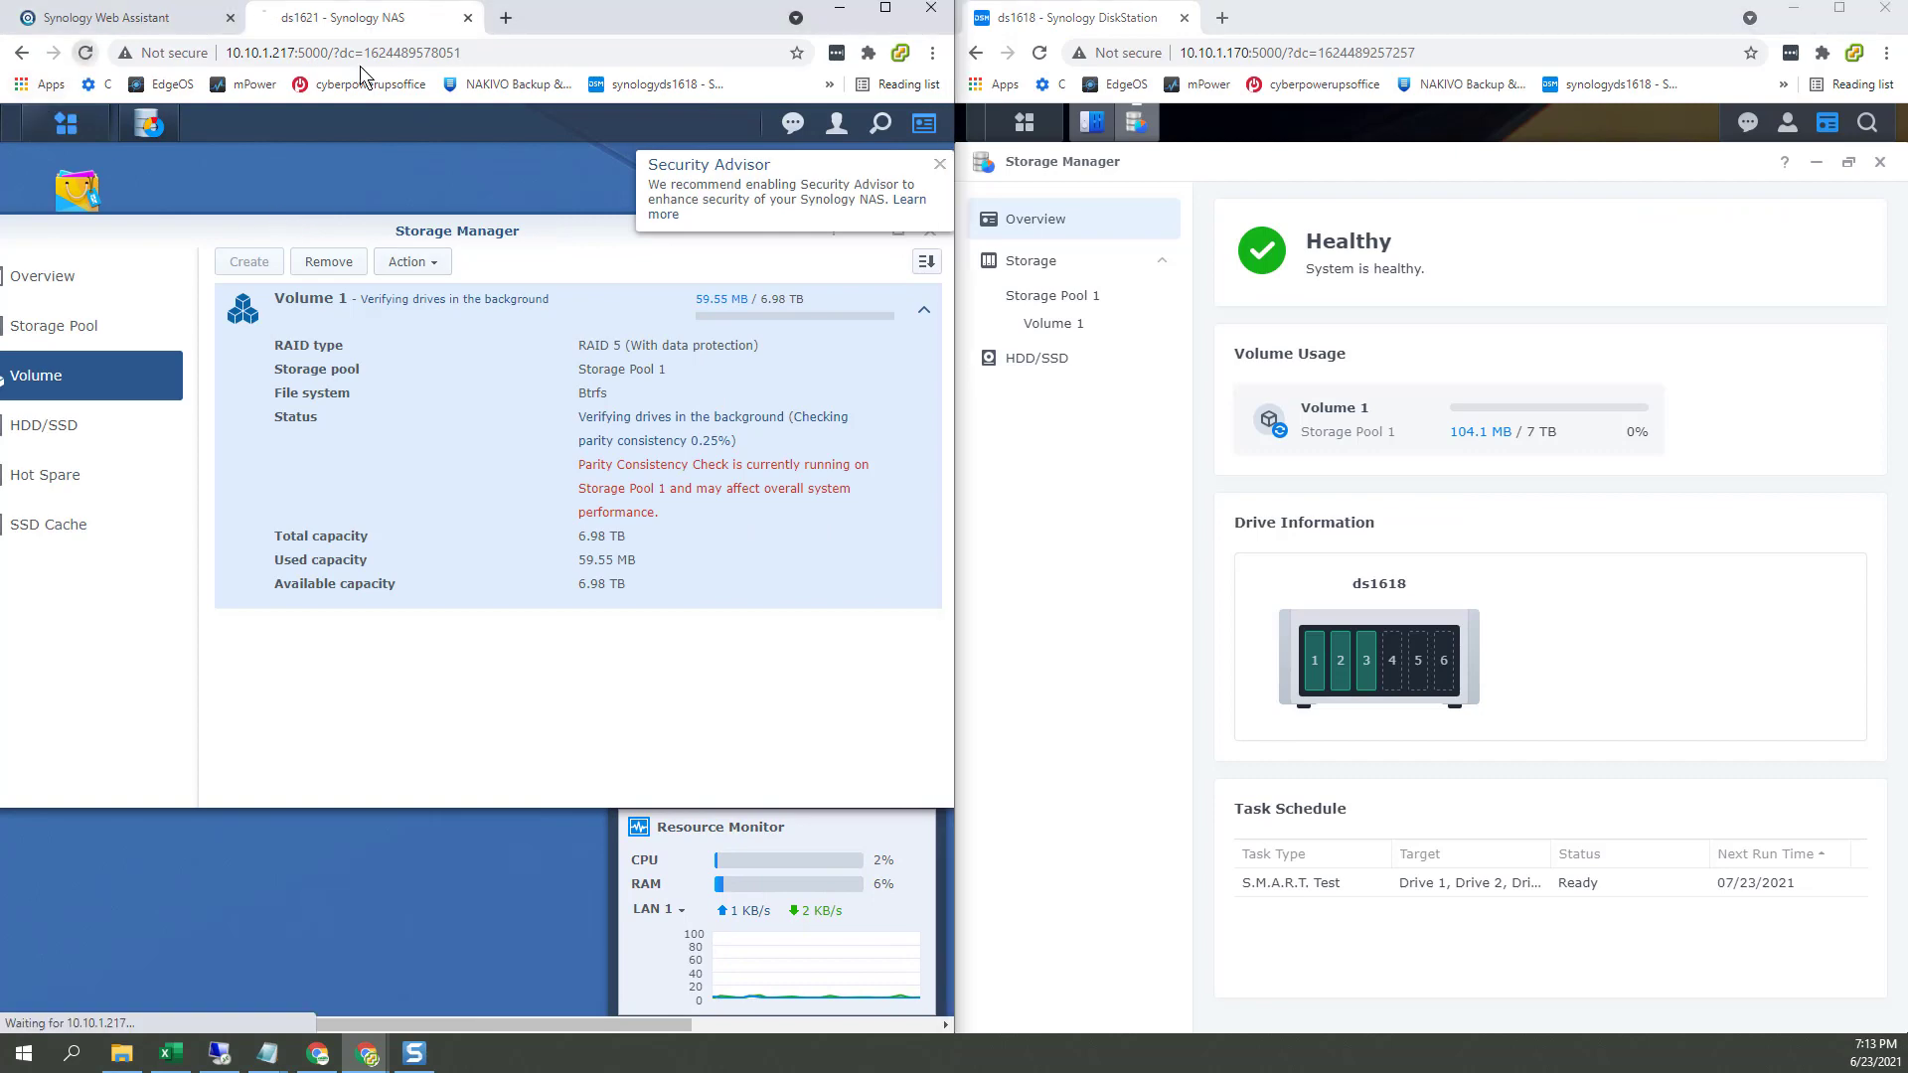
{"action": "left_click", "coordinate": [1039, 53]}
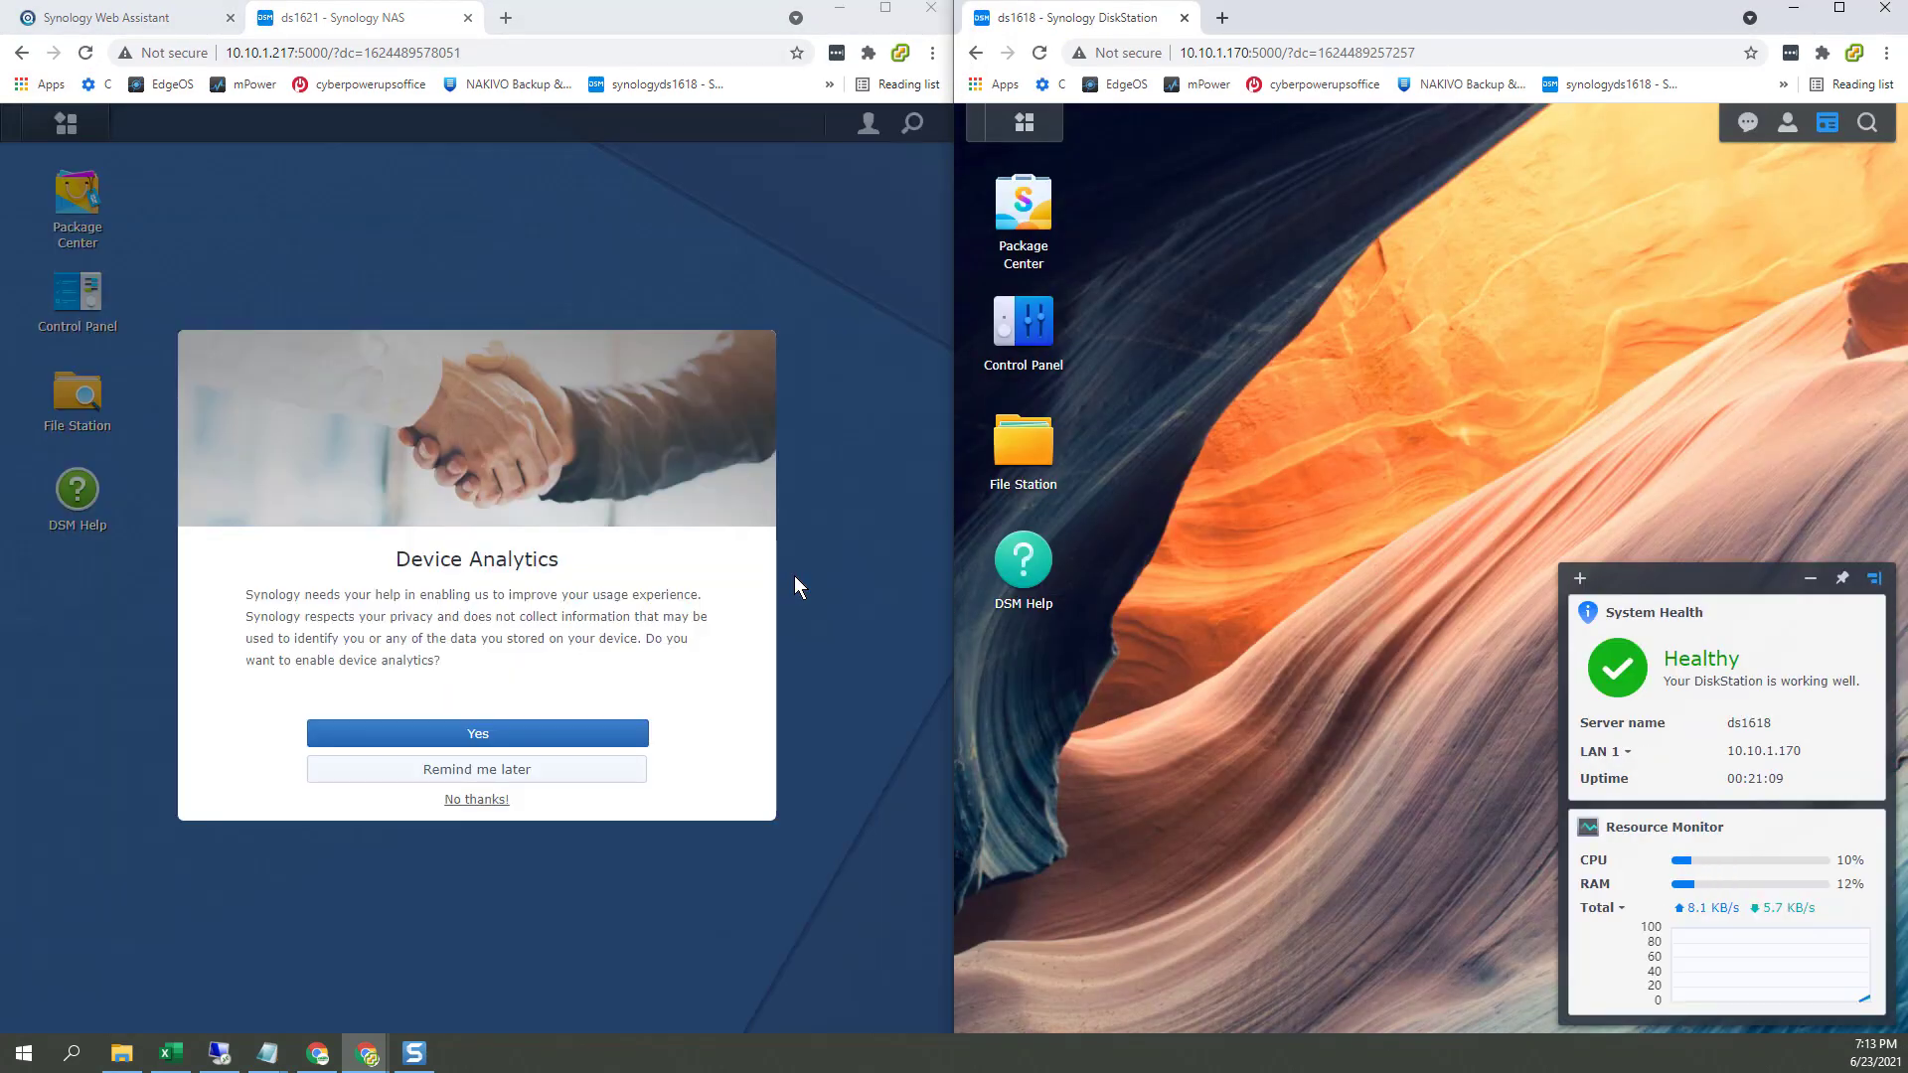
{"action": "left_click", "coordinate": [476, 803]}
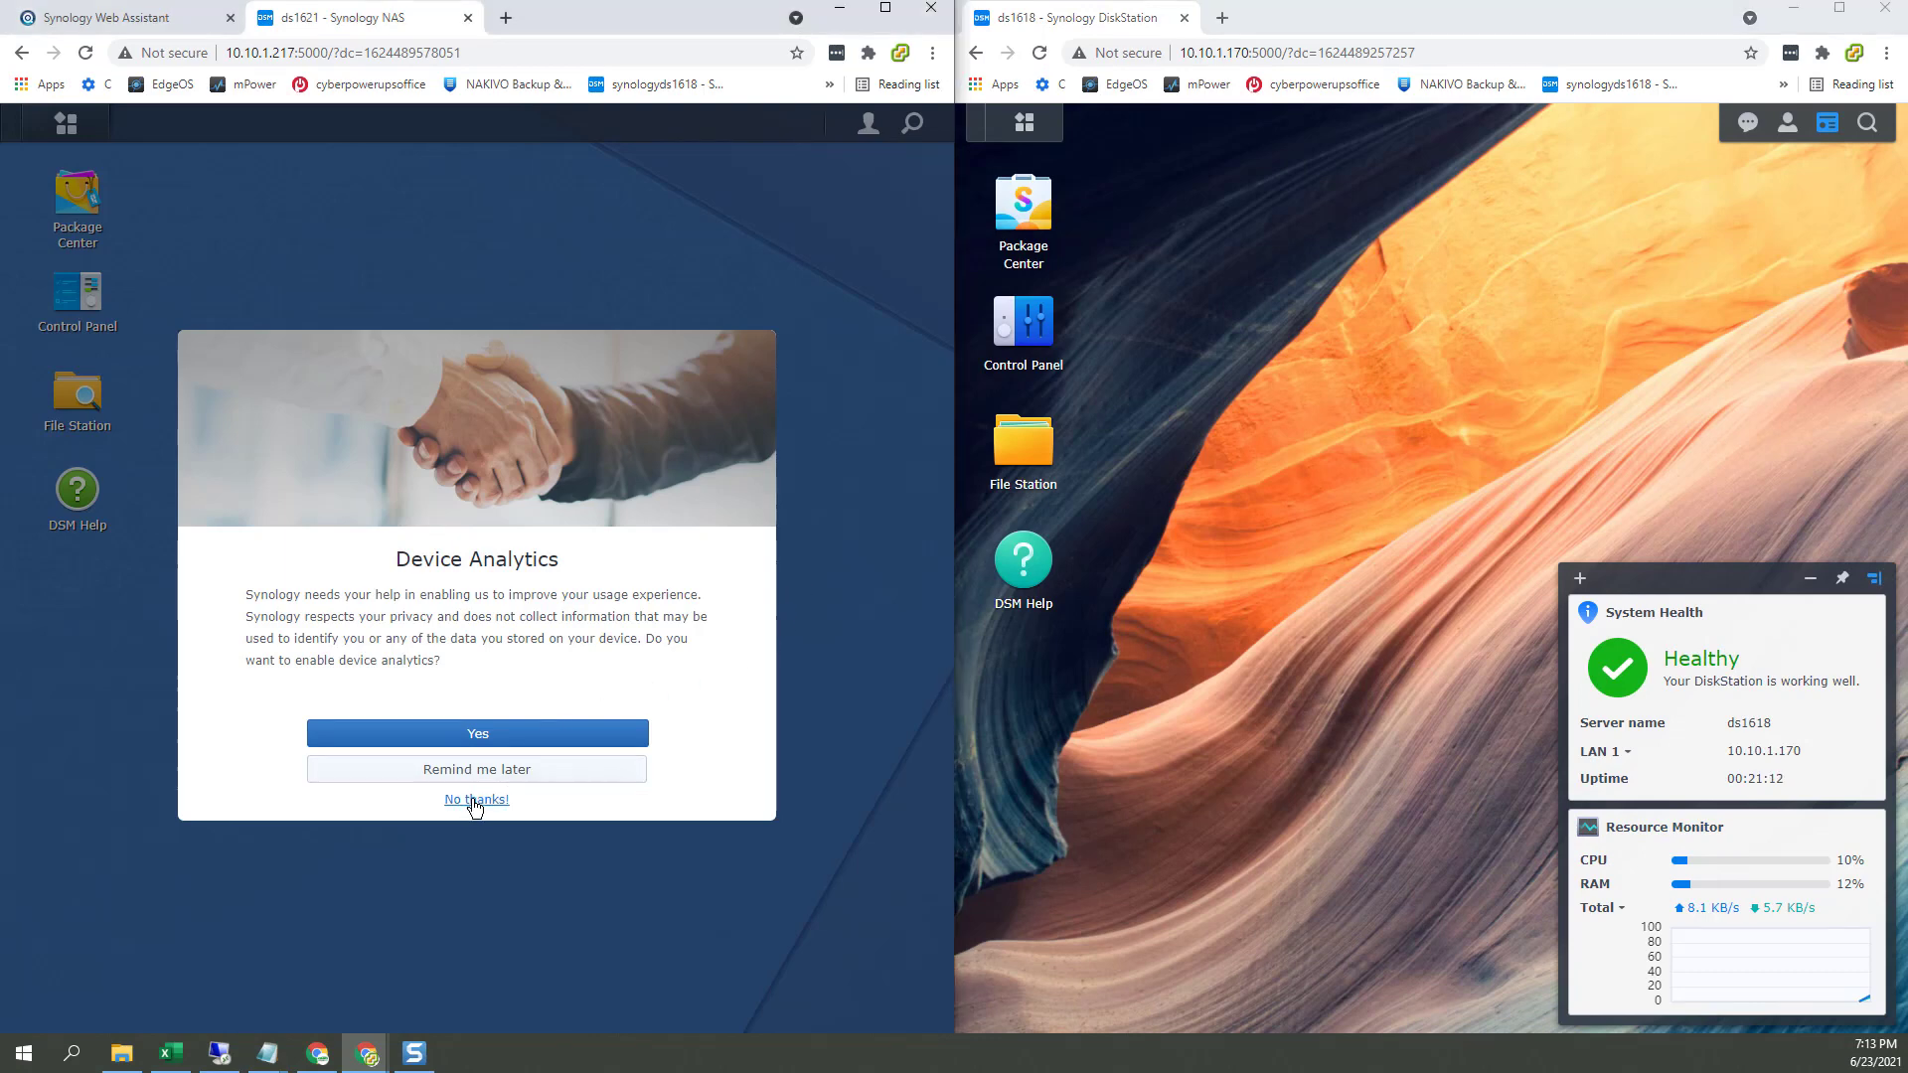
{"action": "left_click", "coordinate": [475, 803]}
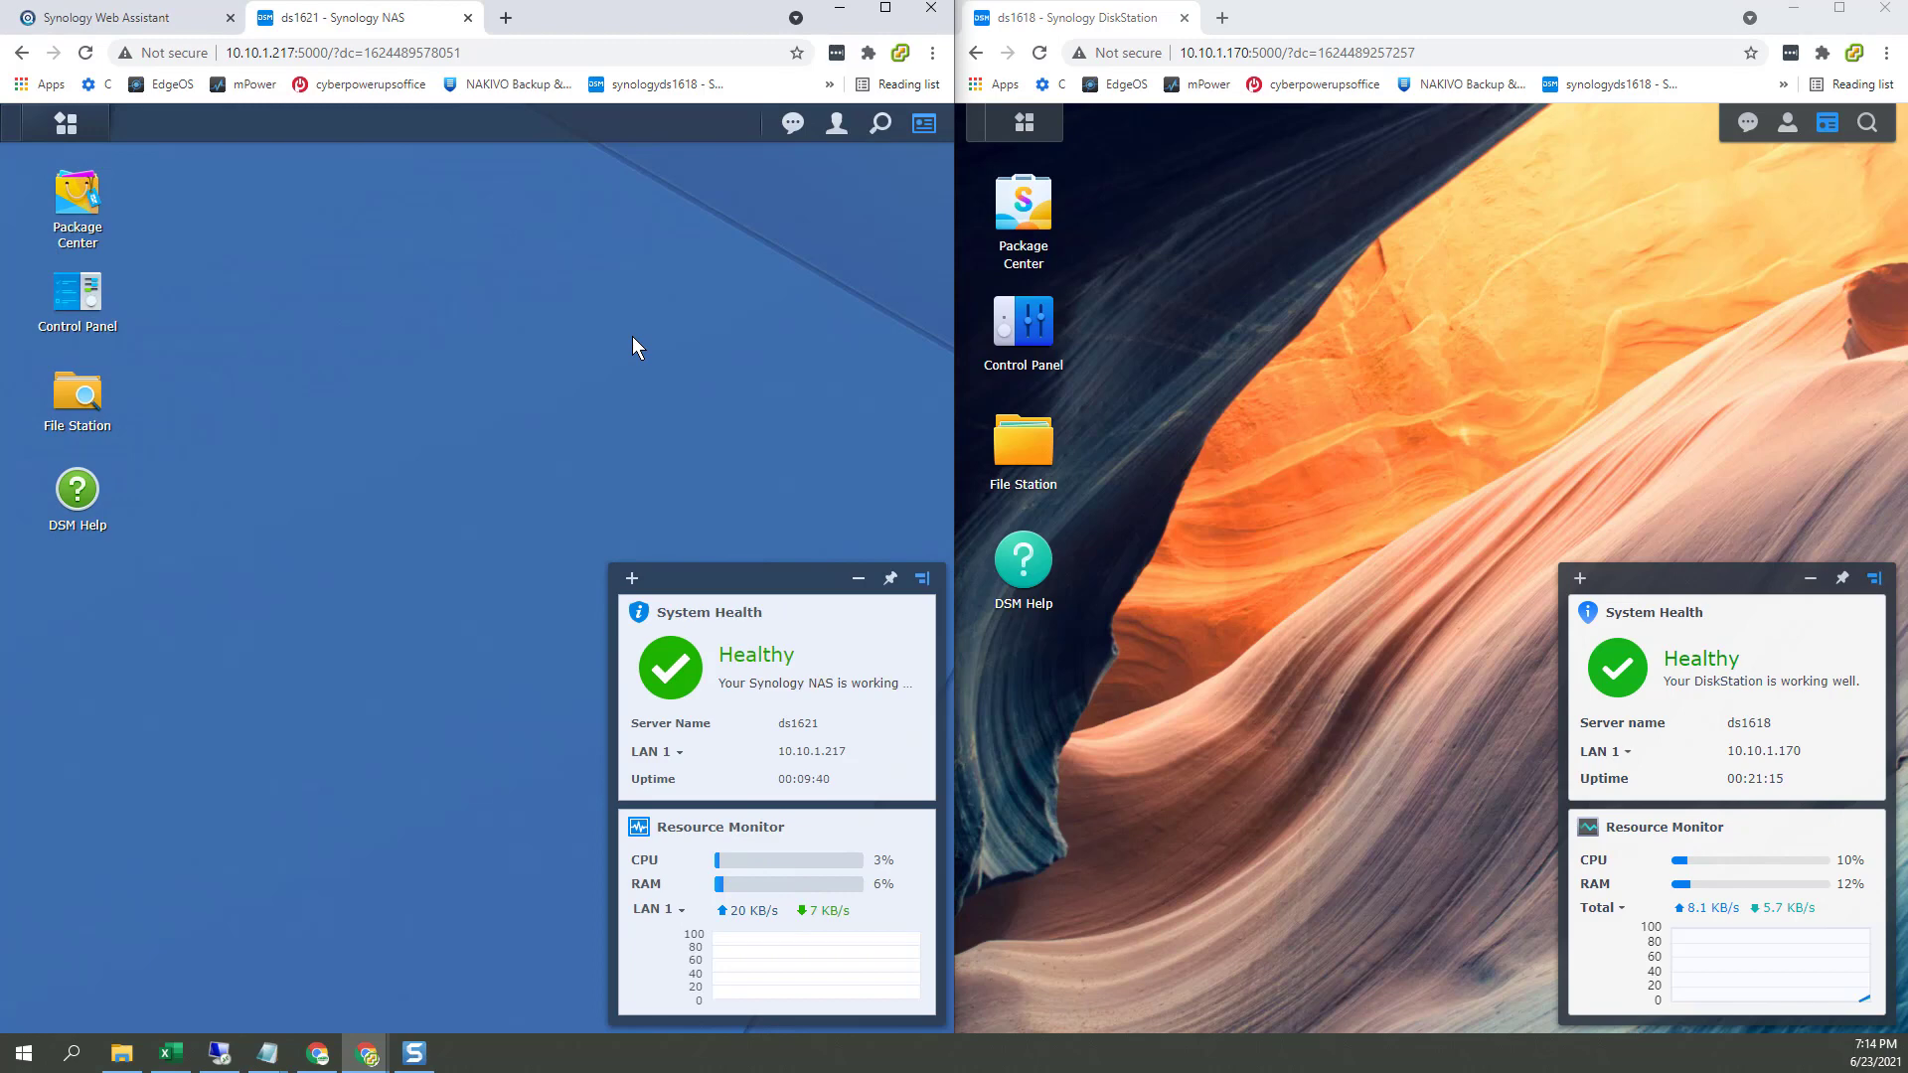
Step: Open ds1621's Control Panel in a full-screen browser and centre it on the desktop
{"action": "left_click", "coordinate": [81, 301]}
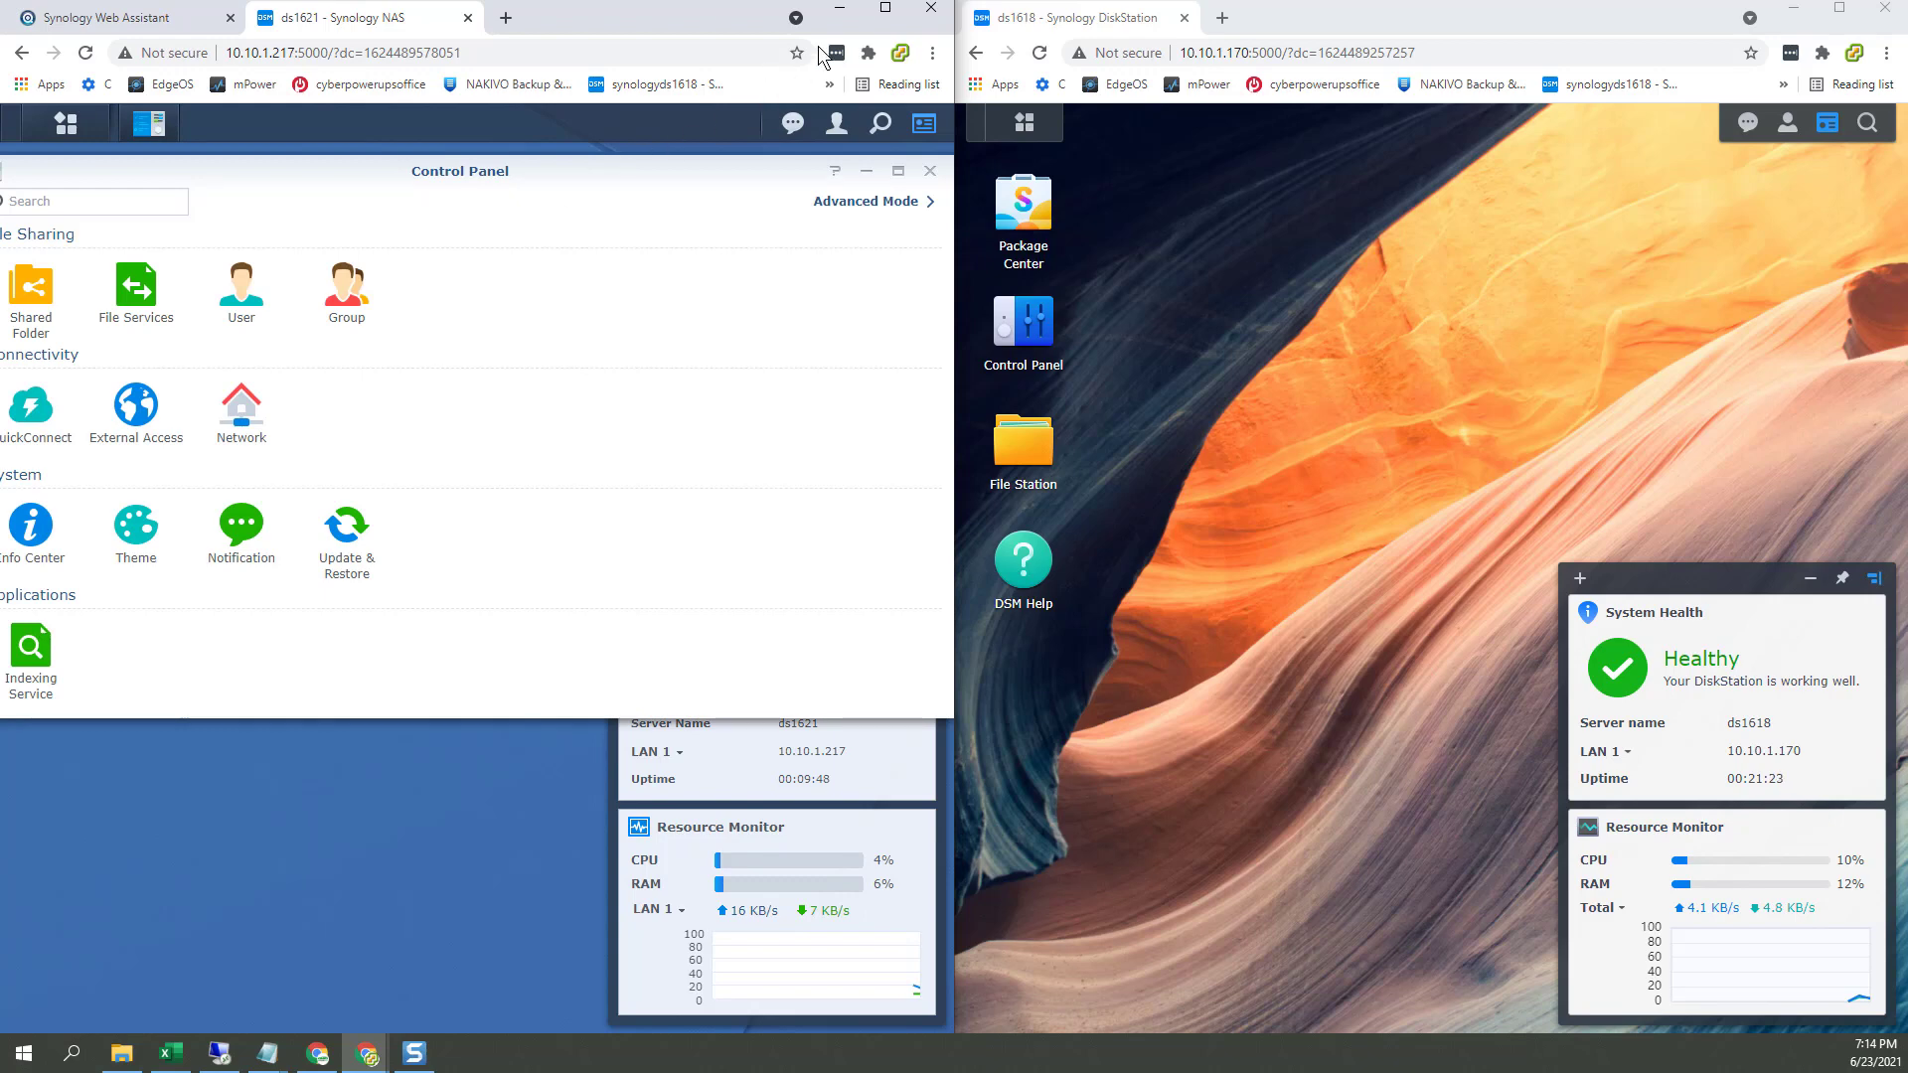
{"action": "left_click", "coordinate": [885, 10]}
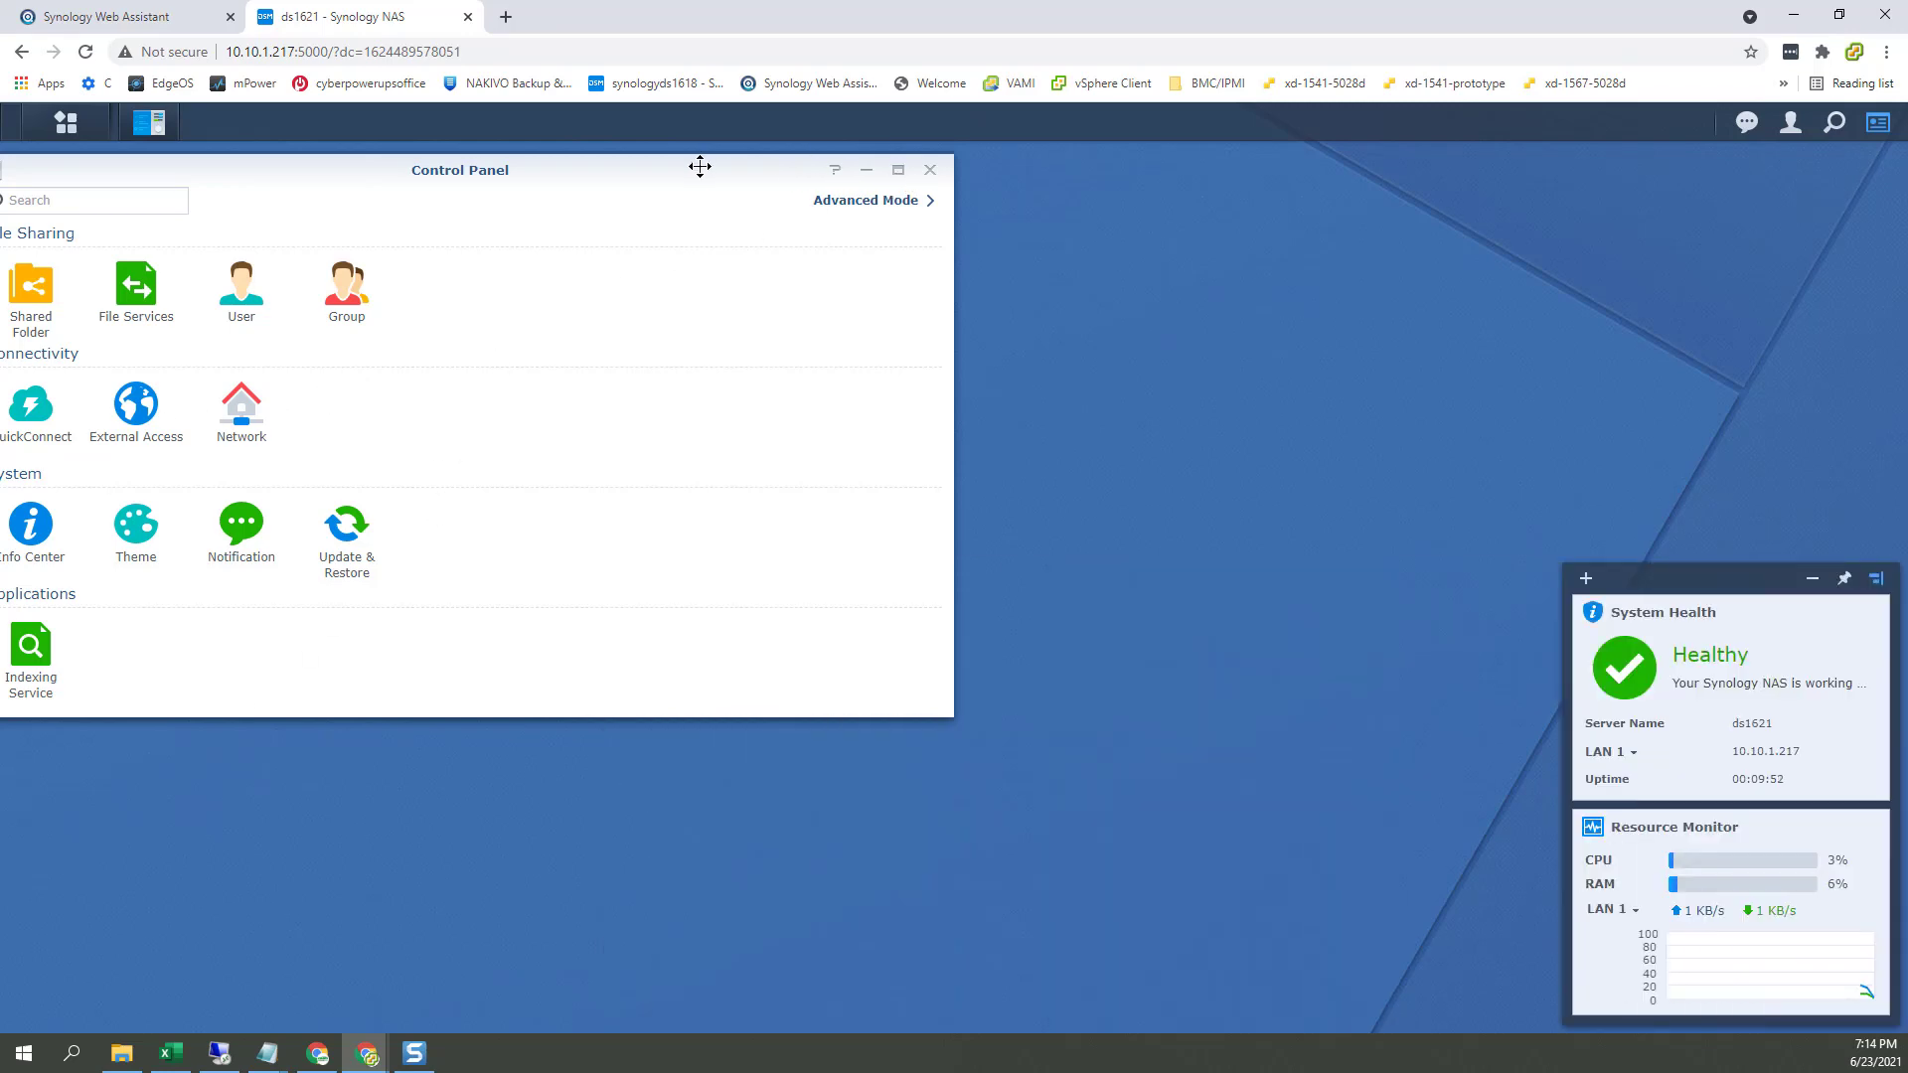
{"action": "left_click_drag", "start_coordinate": [776, 171], "coordinate": [1093, 199]}
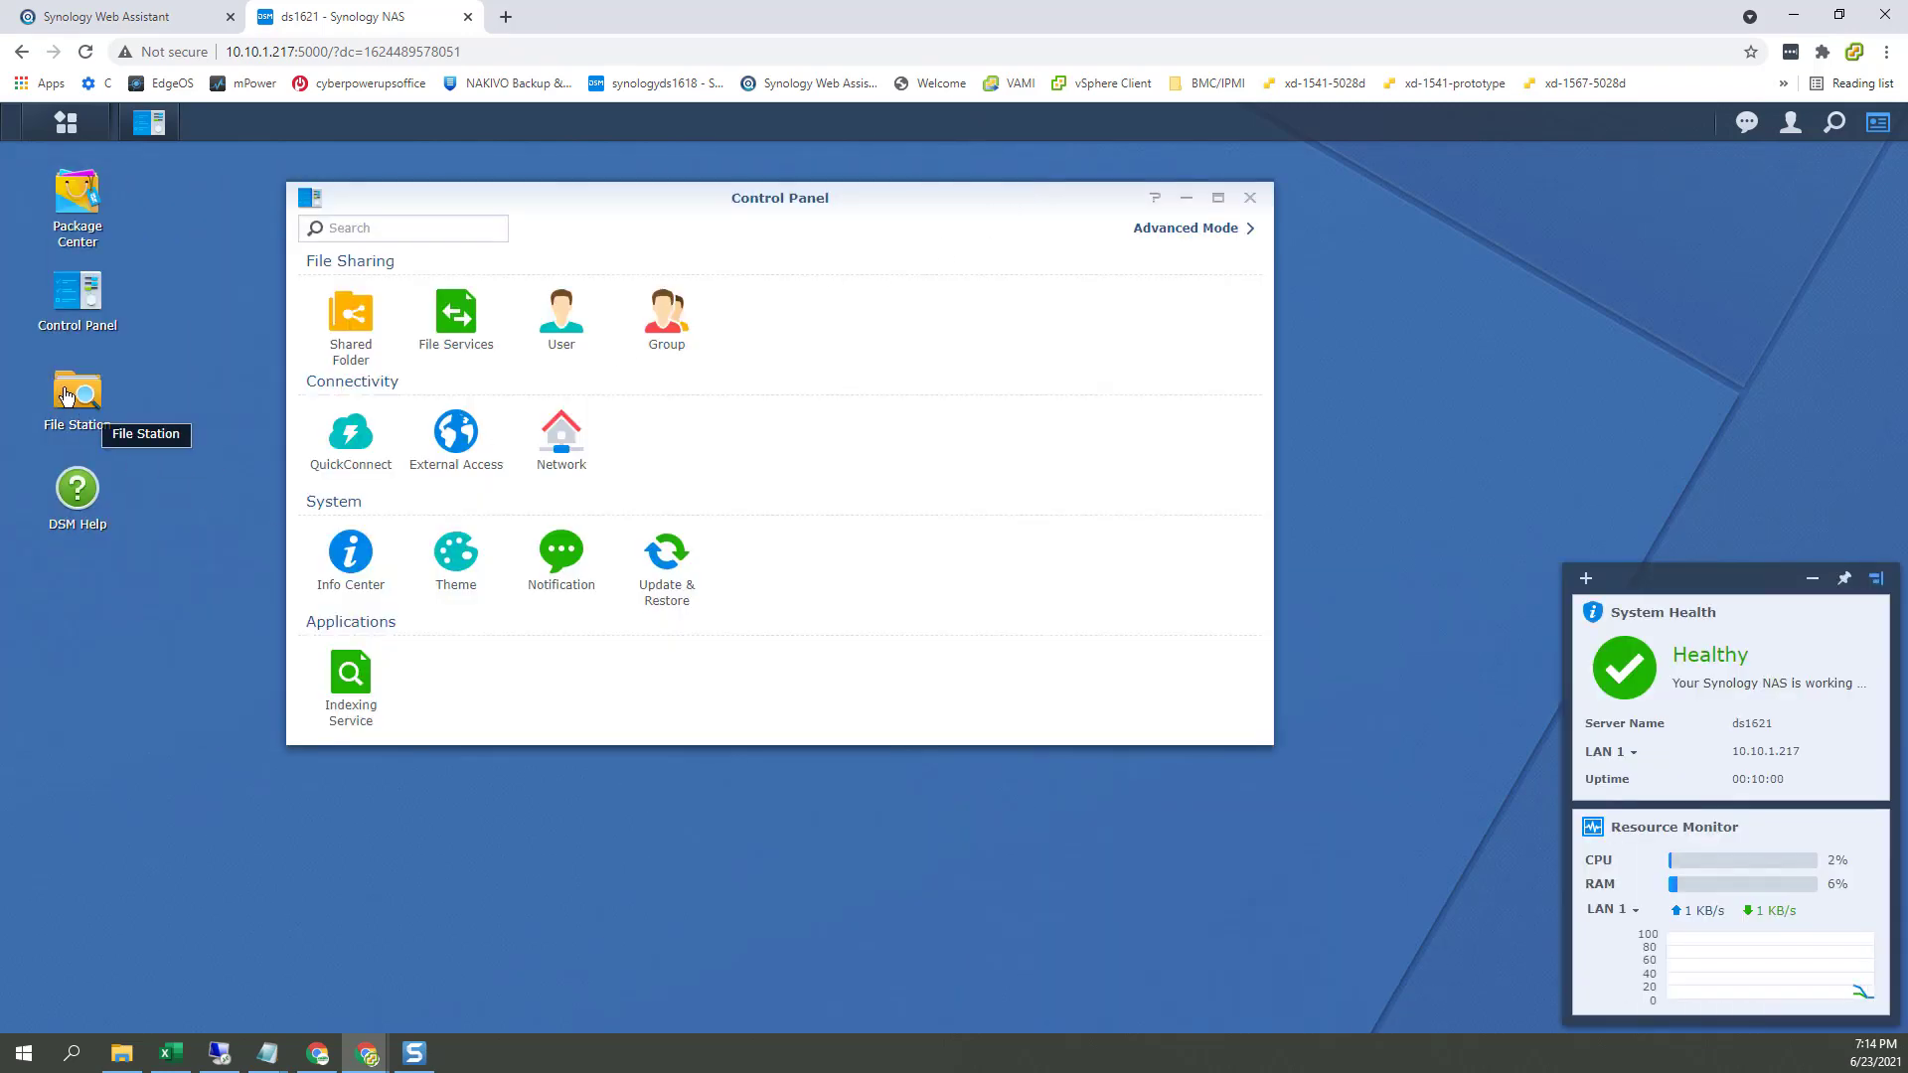
Step: Open and close File Station, cancel the shared-folder prompt, then view ds1621's Info Center
{"action": "left_click", "coordinate": [76, 402]}
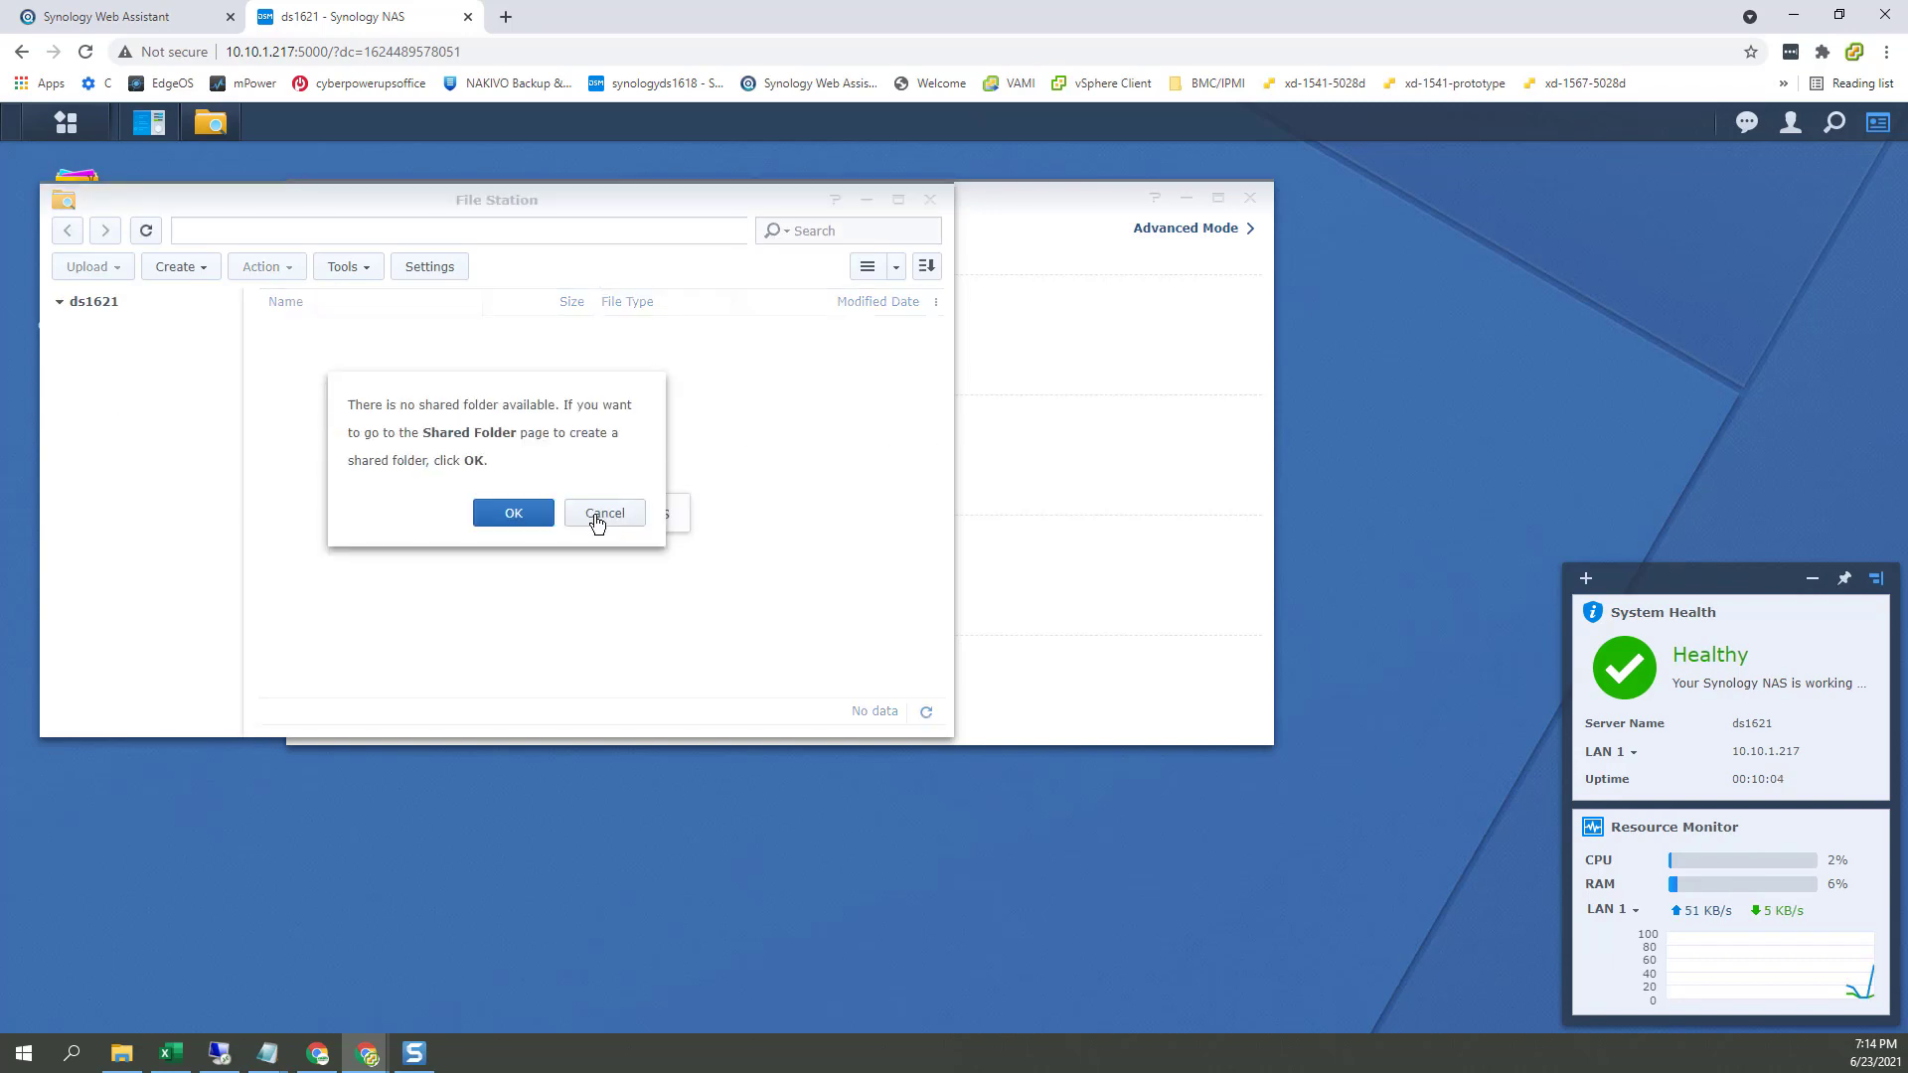
{"action": "left_click", "coordinate": [596, 518]}
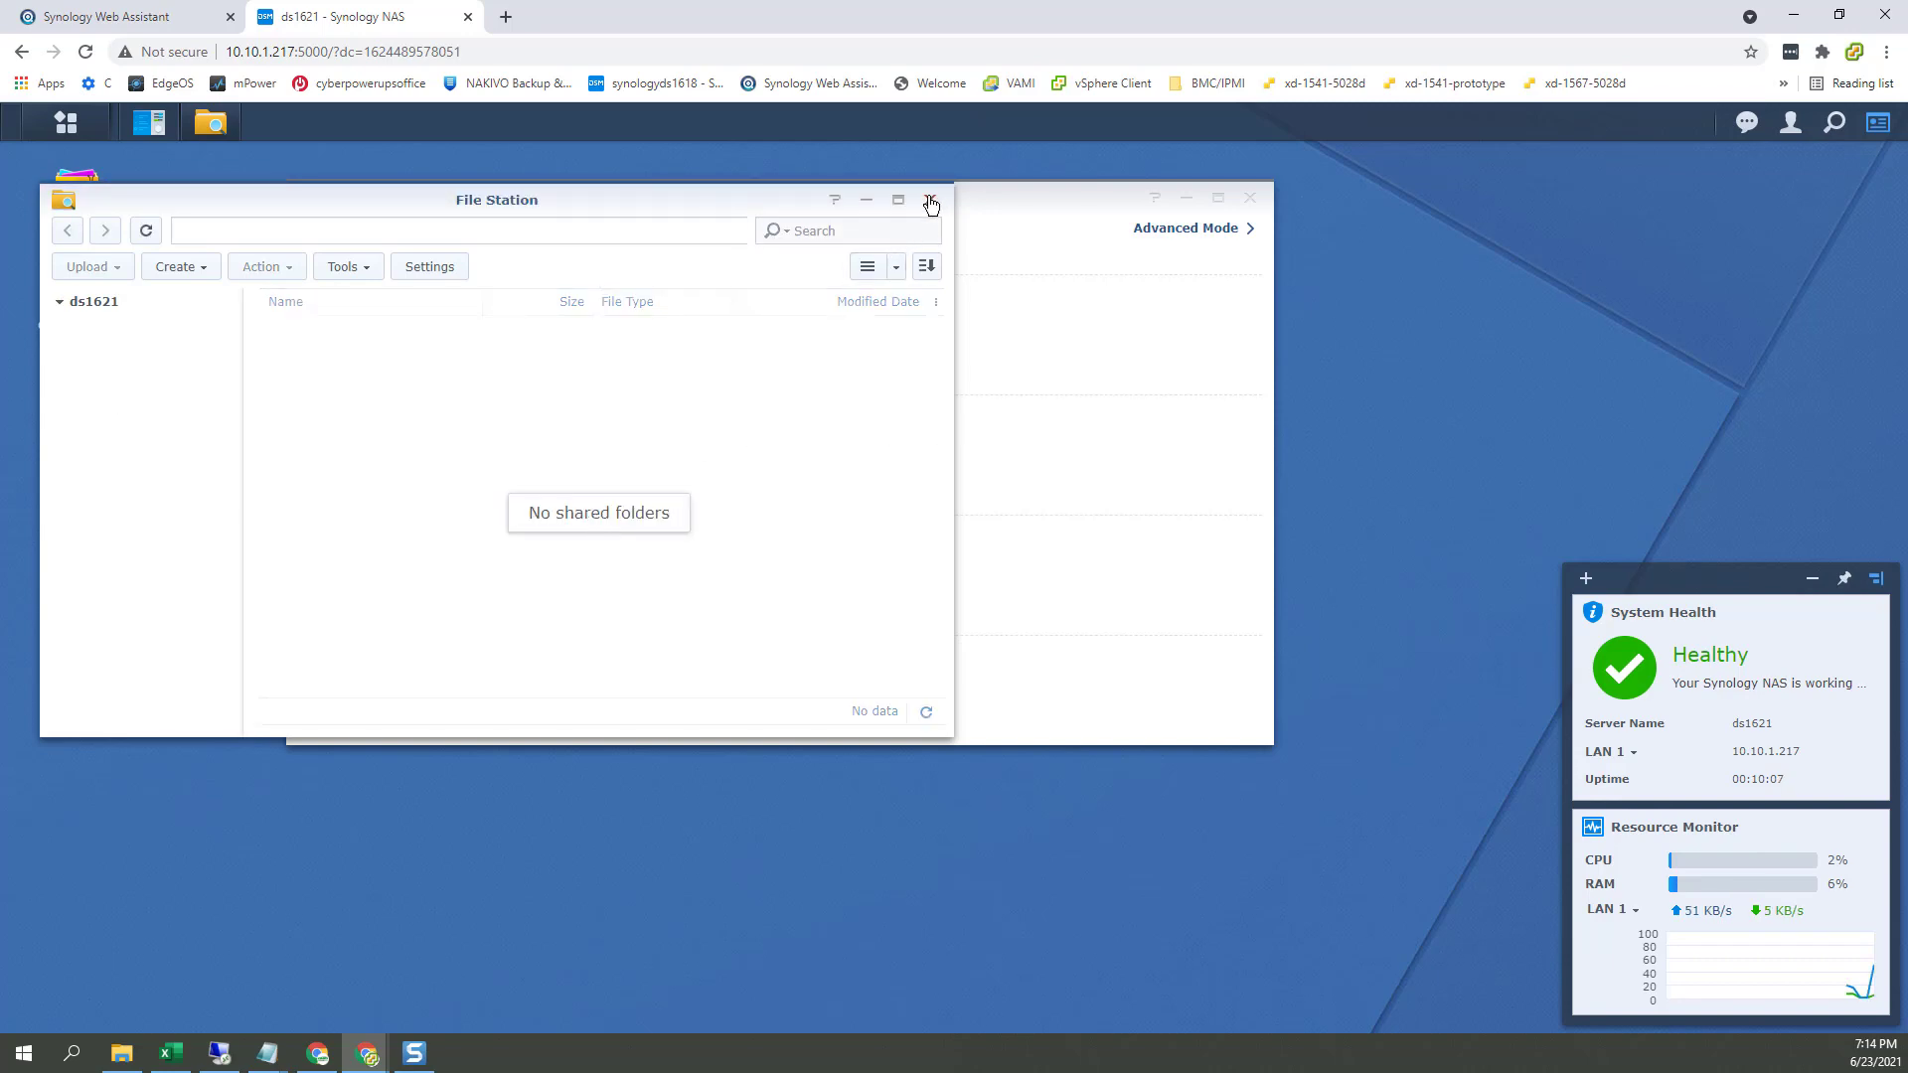
{"action": "left_click", "coordinate": [932, 200]}
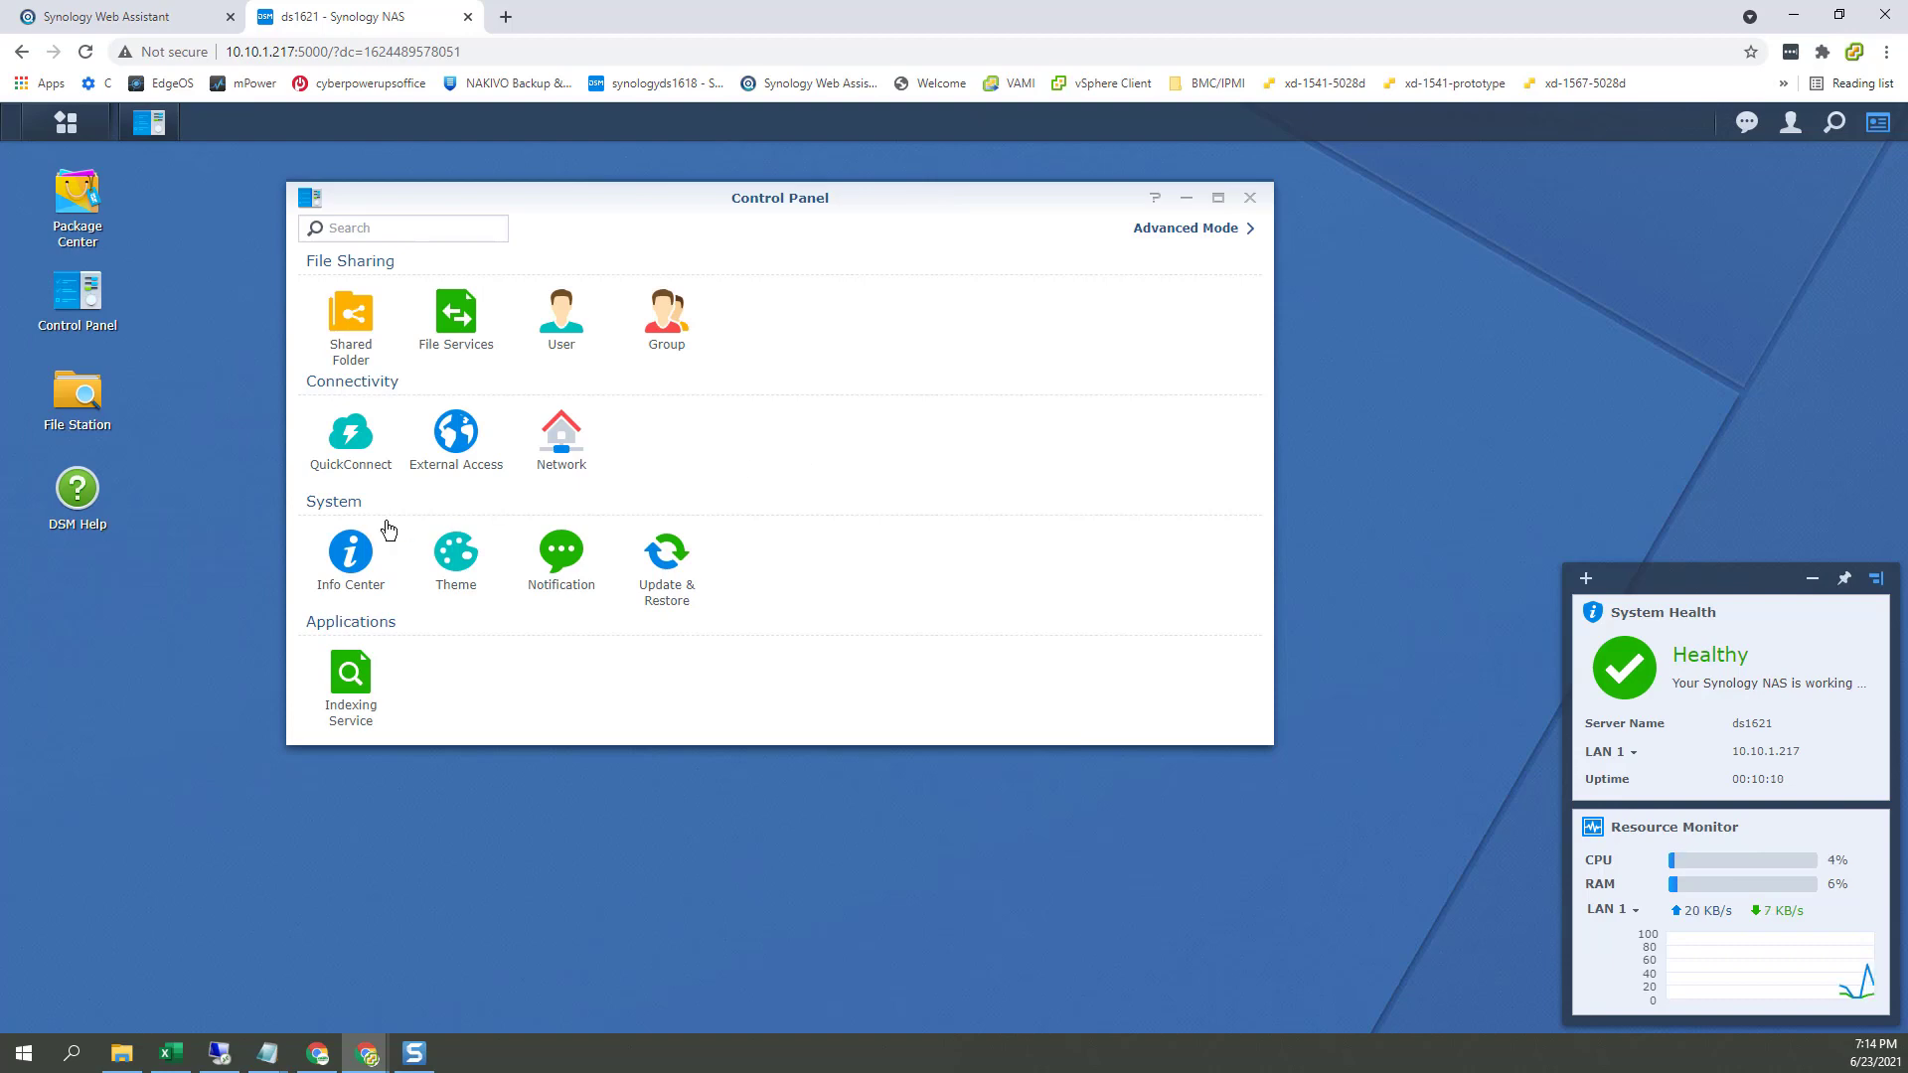
{"action": "left_click", "coordinate": [348, 571]}
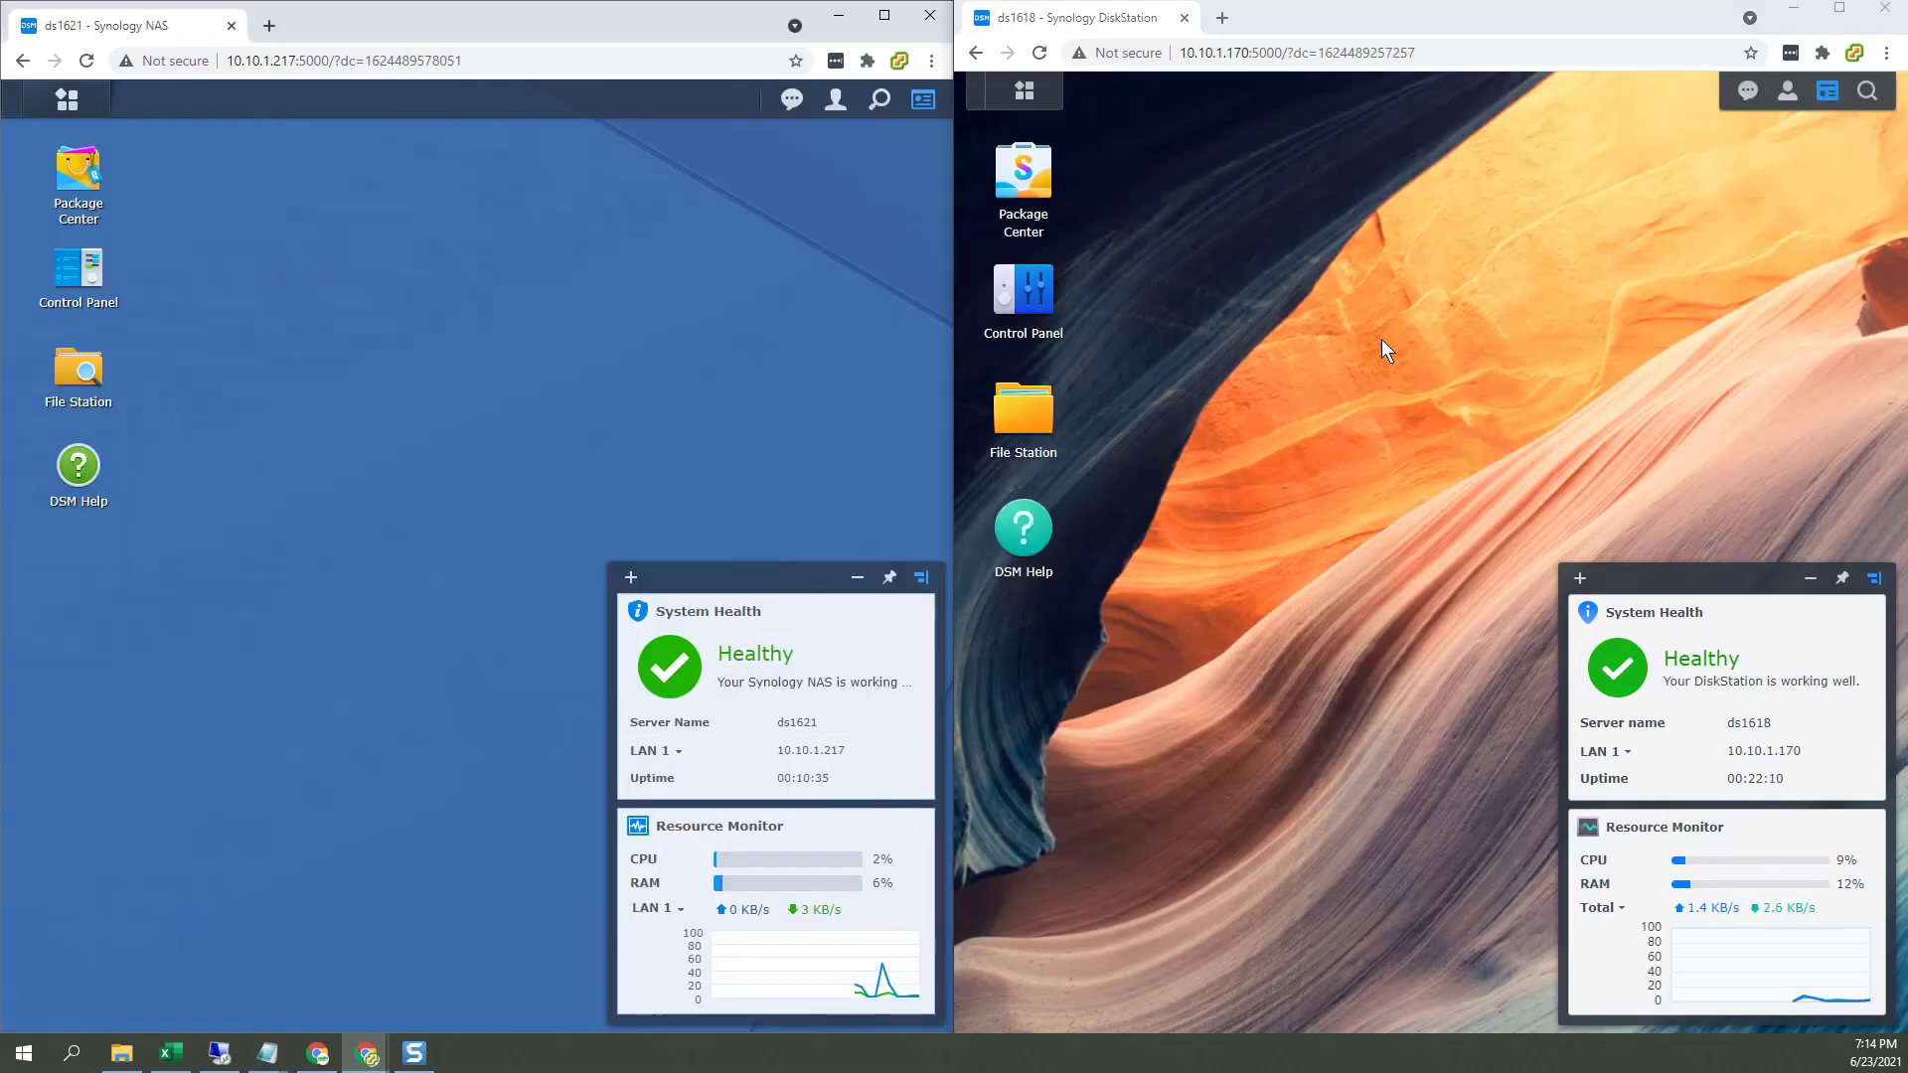
{"action": "left_click", "coordinate": [1381, 338]}
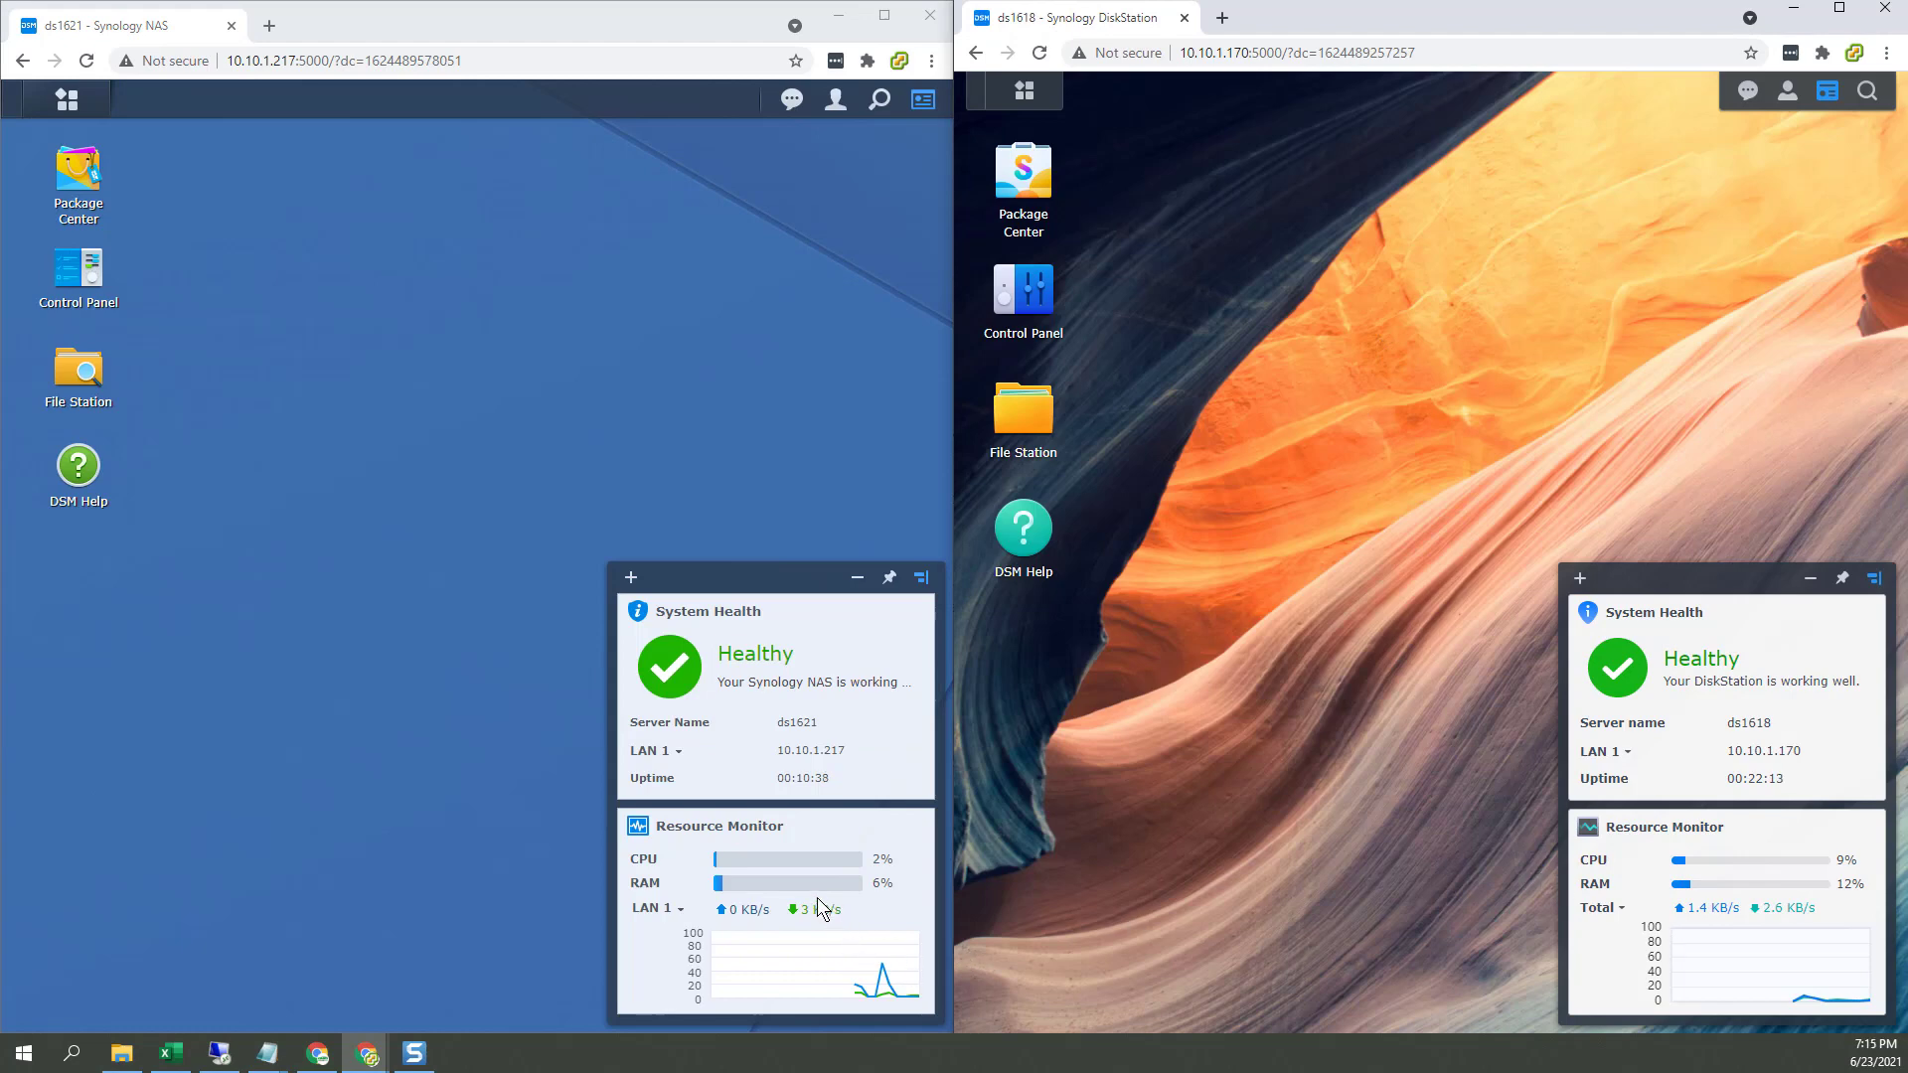
Step: Open Control Panel on both ds1618 and ds1621
{"action": "mouse_move", "coordinate": [794, 857]}
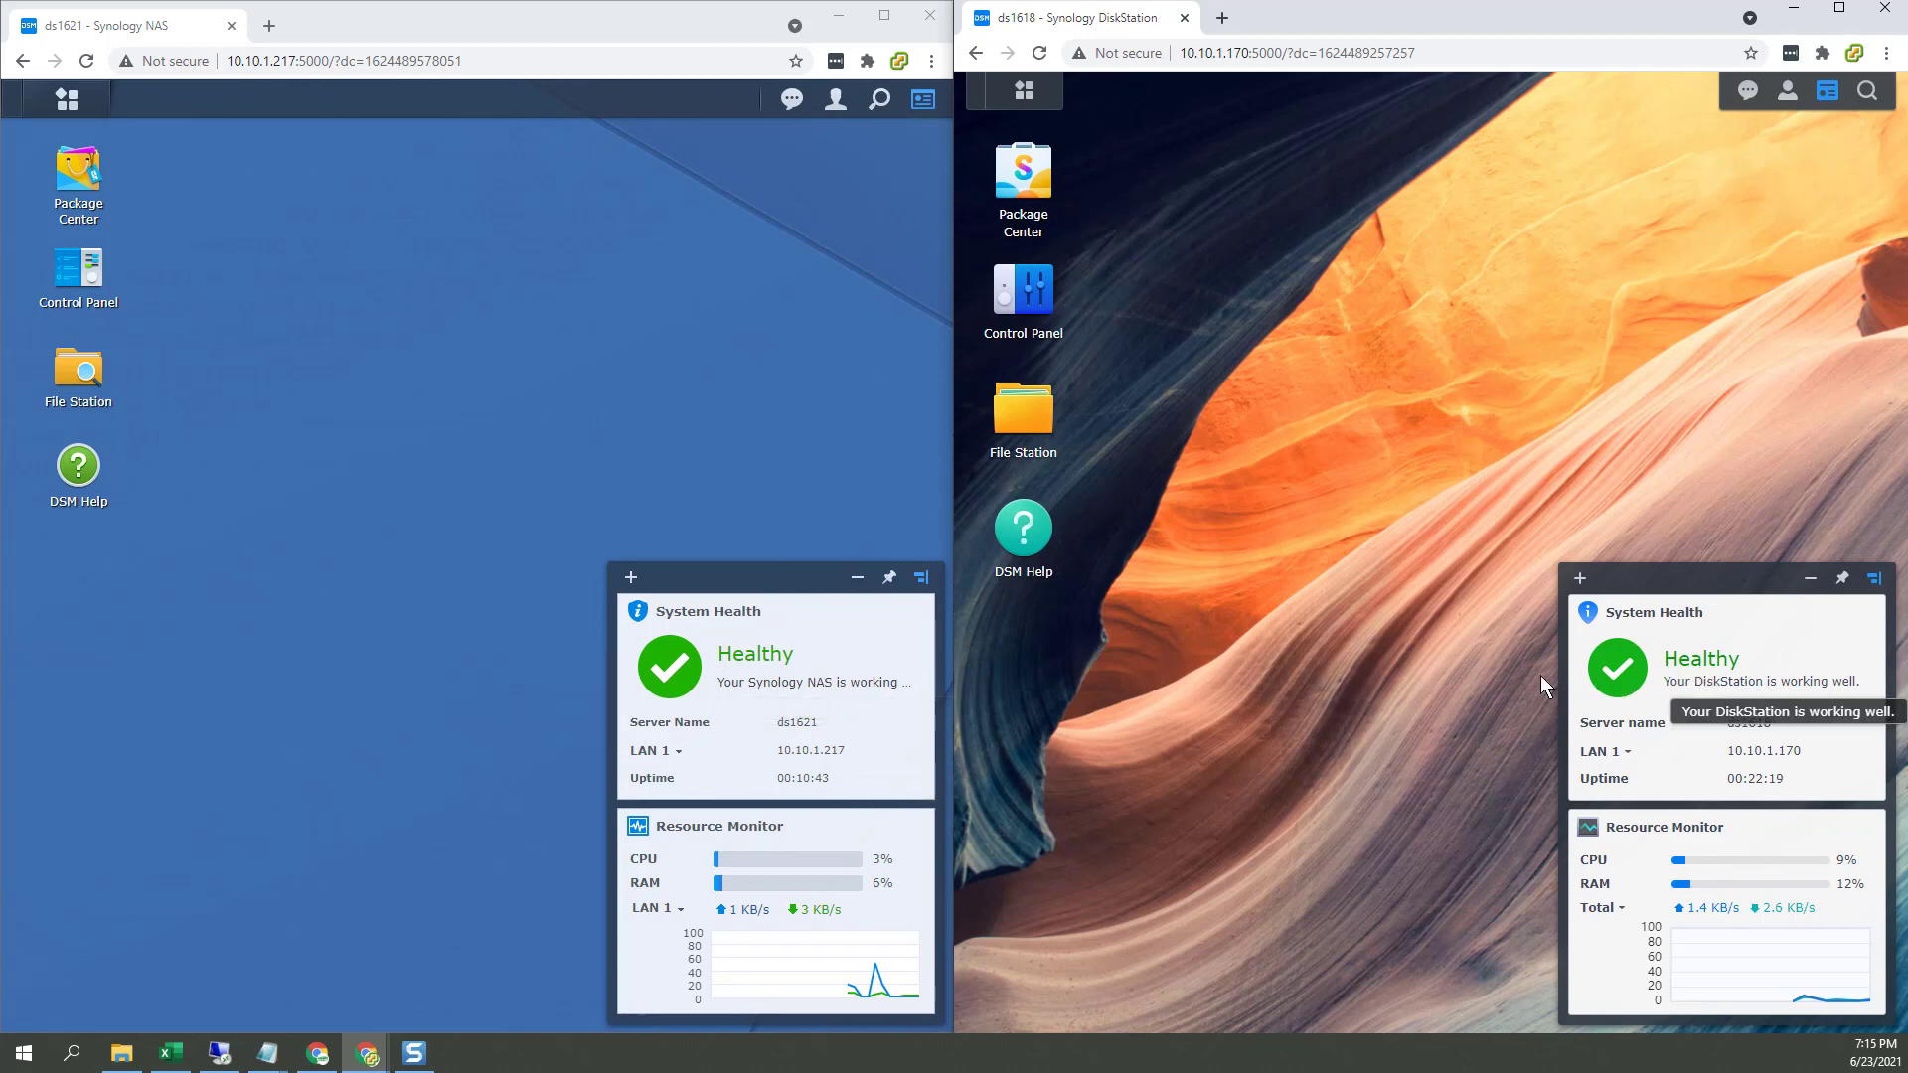
{"action": "left_click", "coordinate": [1027, 301]}
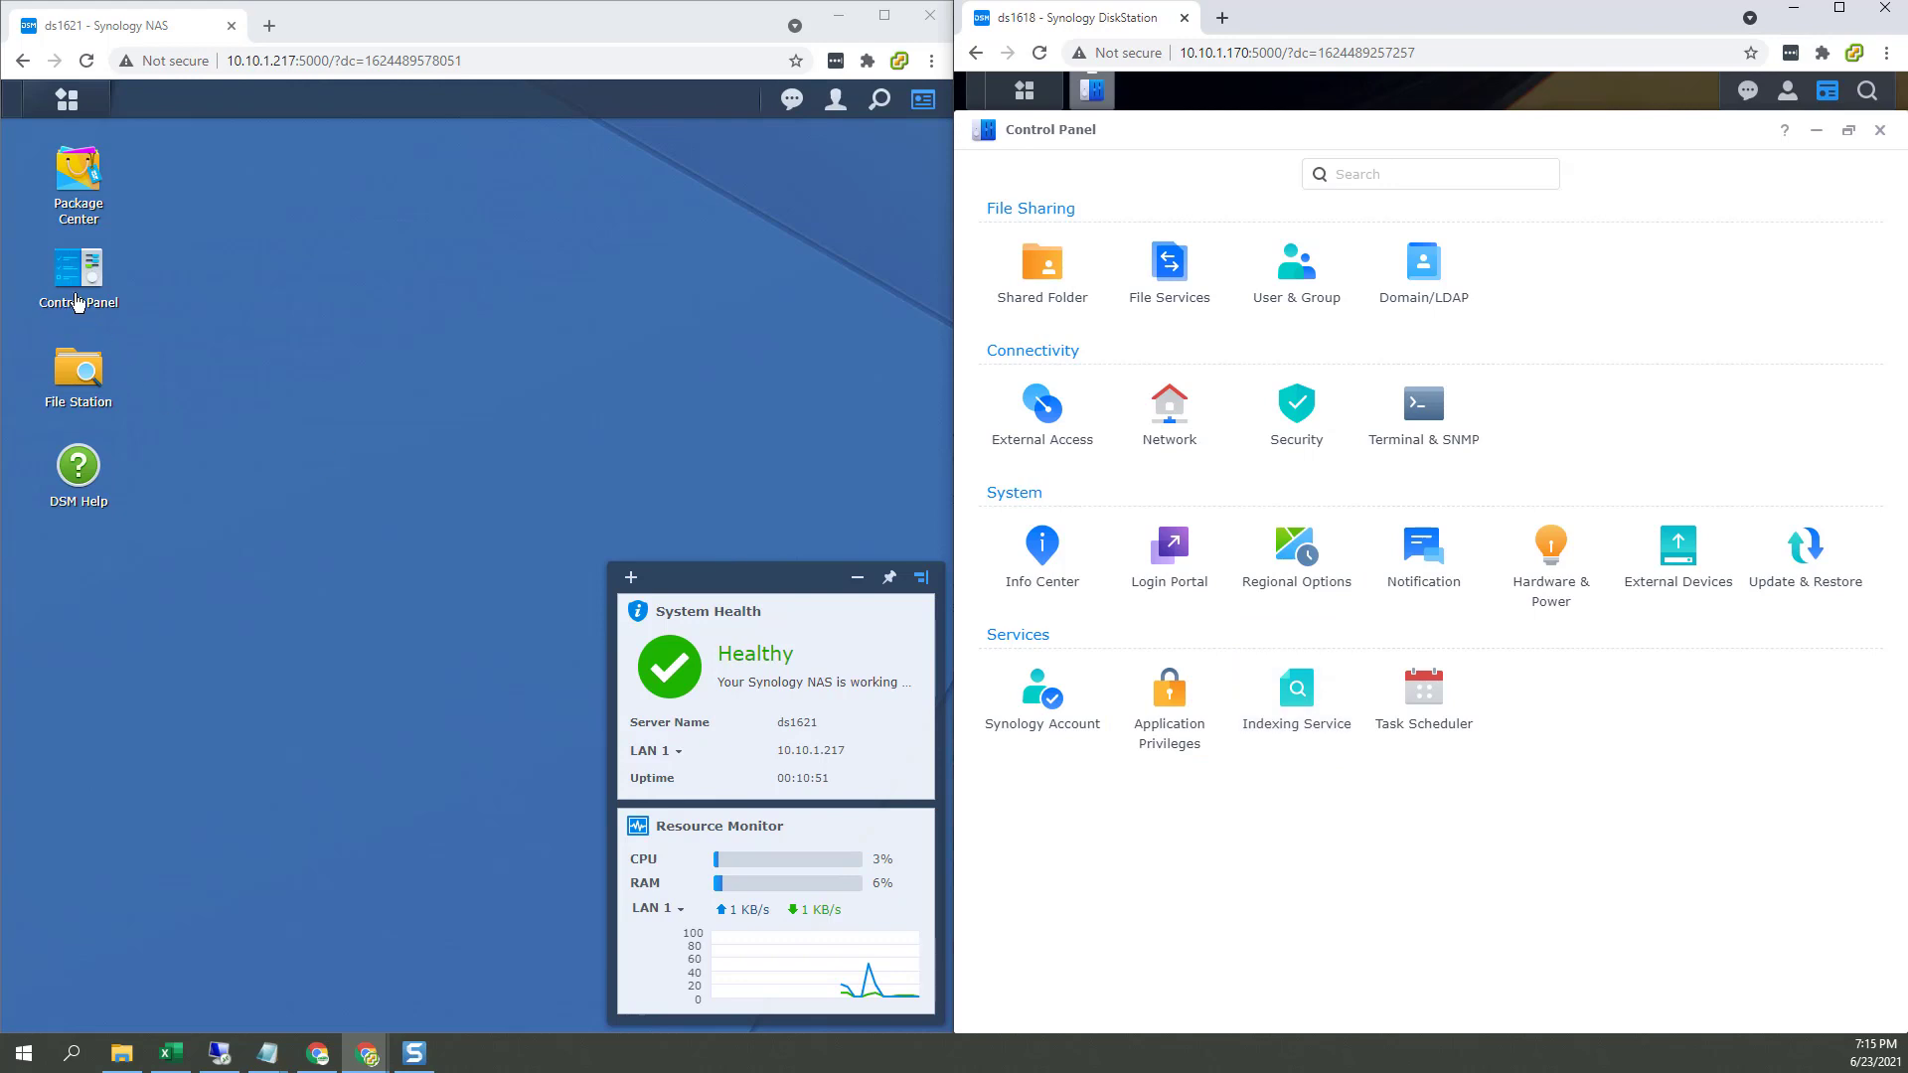
{"action": "left_click", "coordinate": [76, 290]}
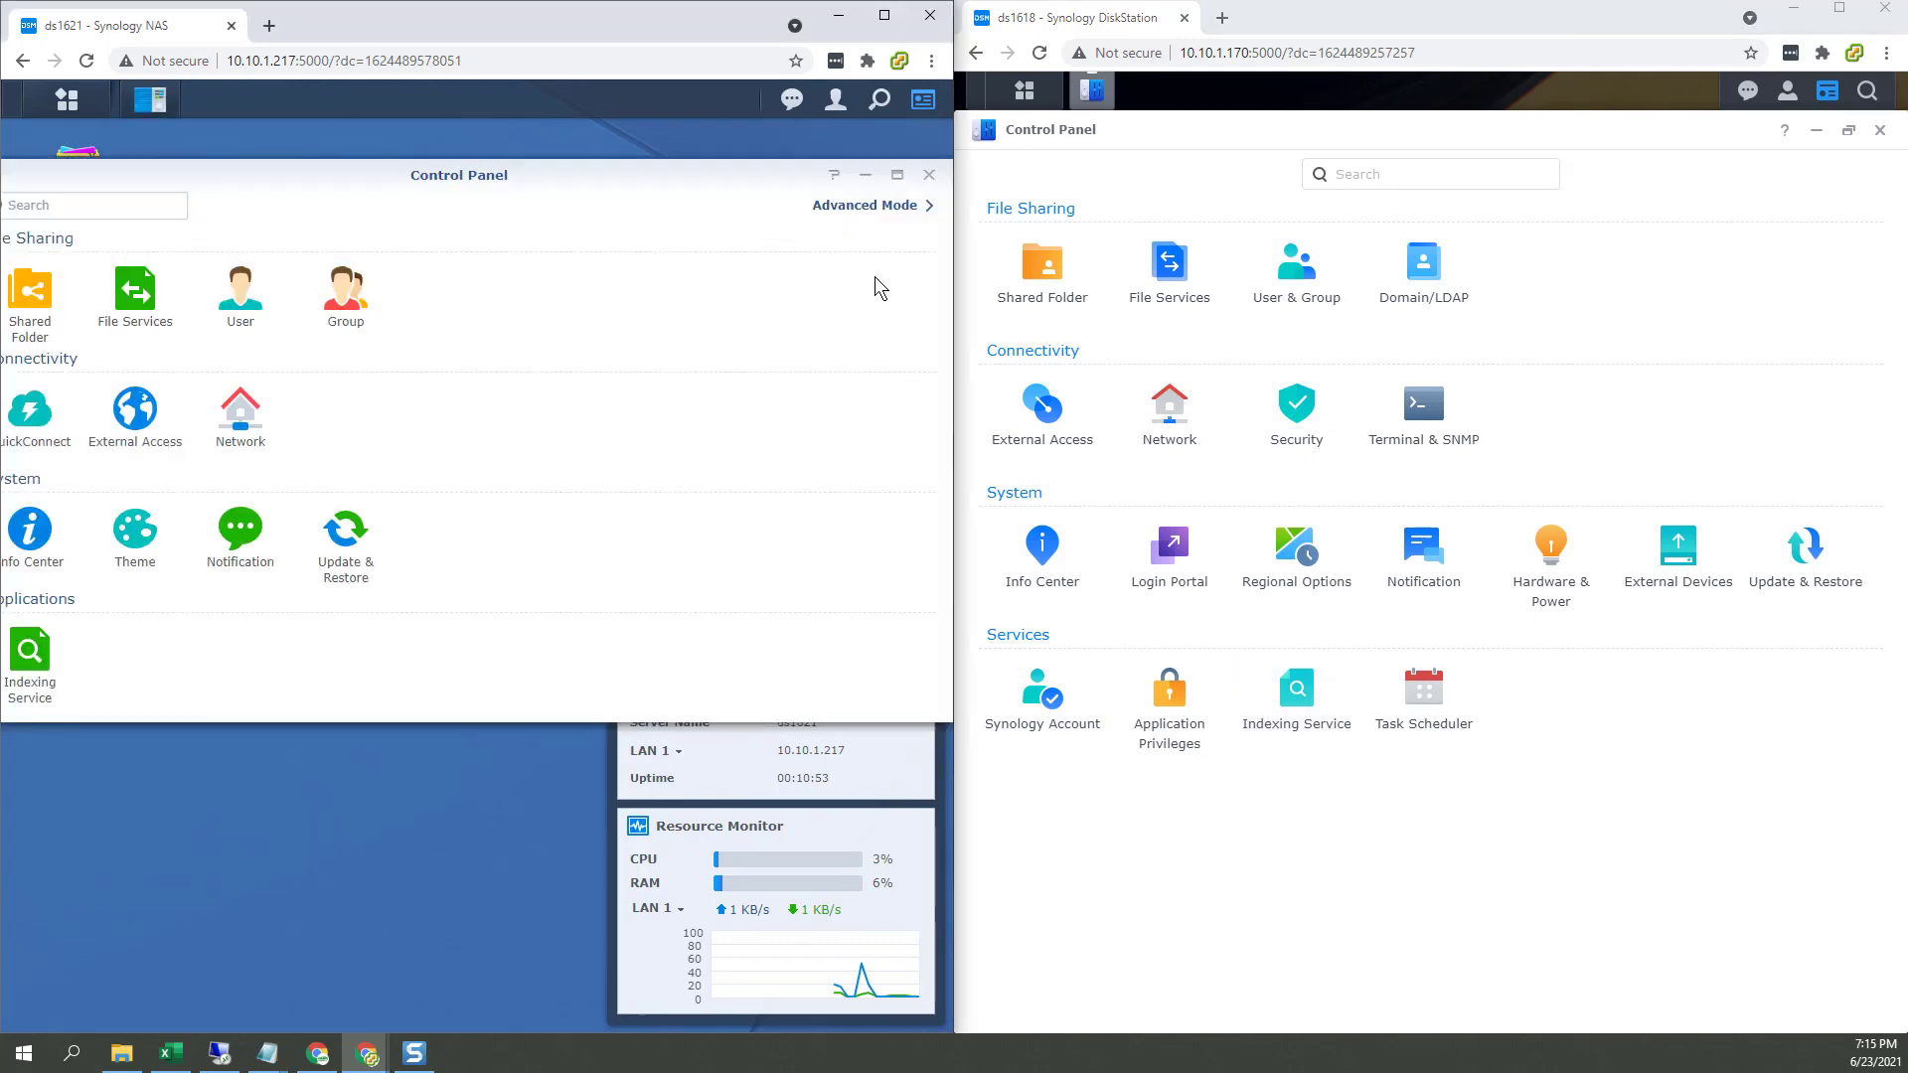
Step: Maximize ds1621's Control Panel in Advanced Mode and show ds1618's Main Menu
{"action": "left_click", "coordinate": [895, 179]}
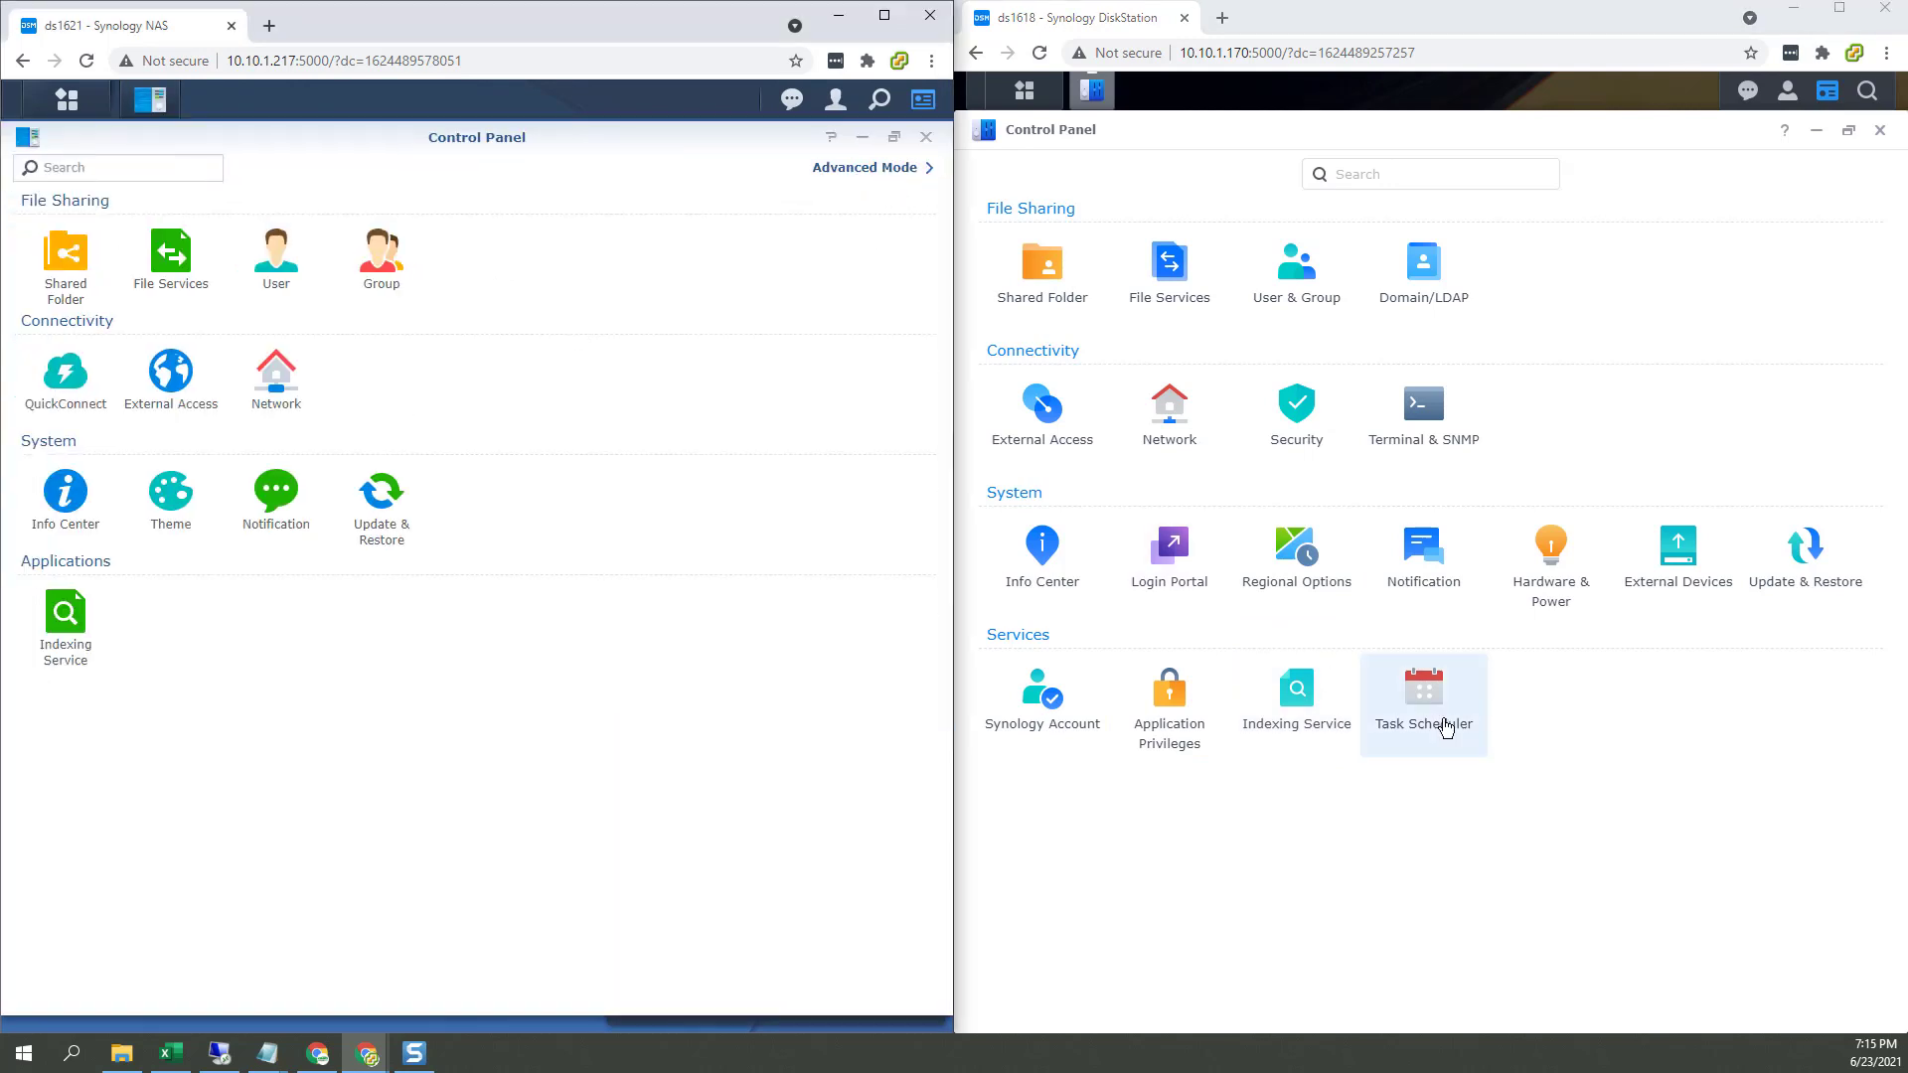
{"action": "left_click", "coordinate": [916, 177]}
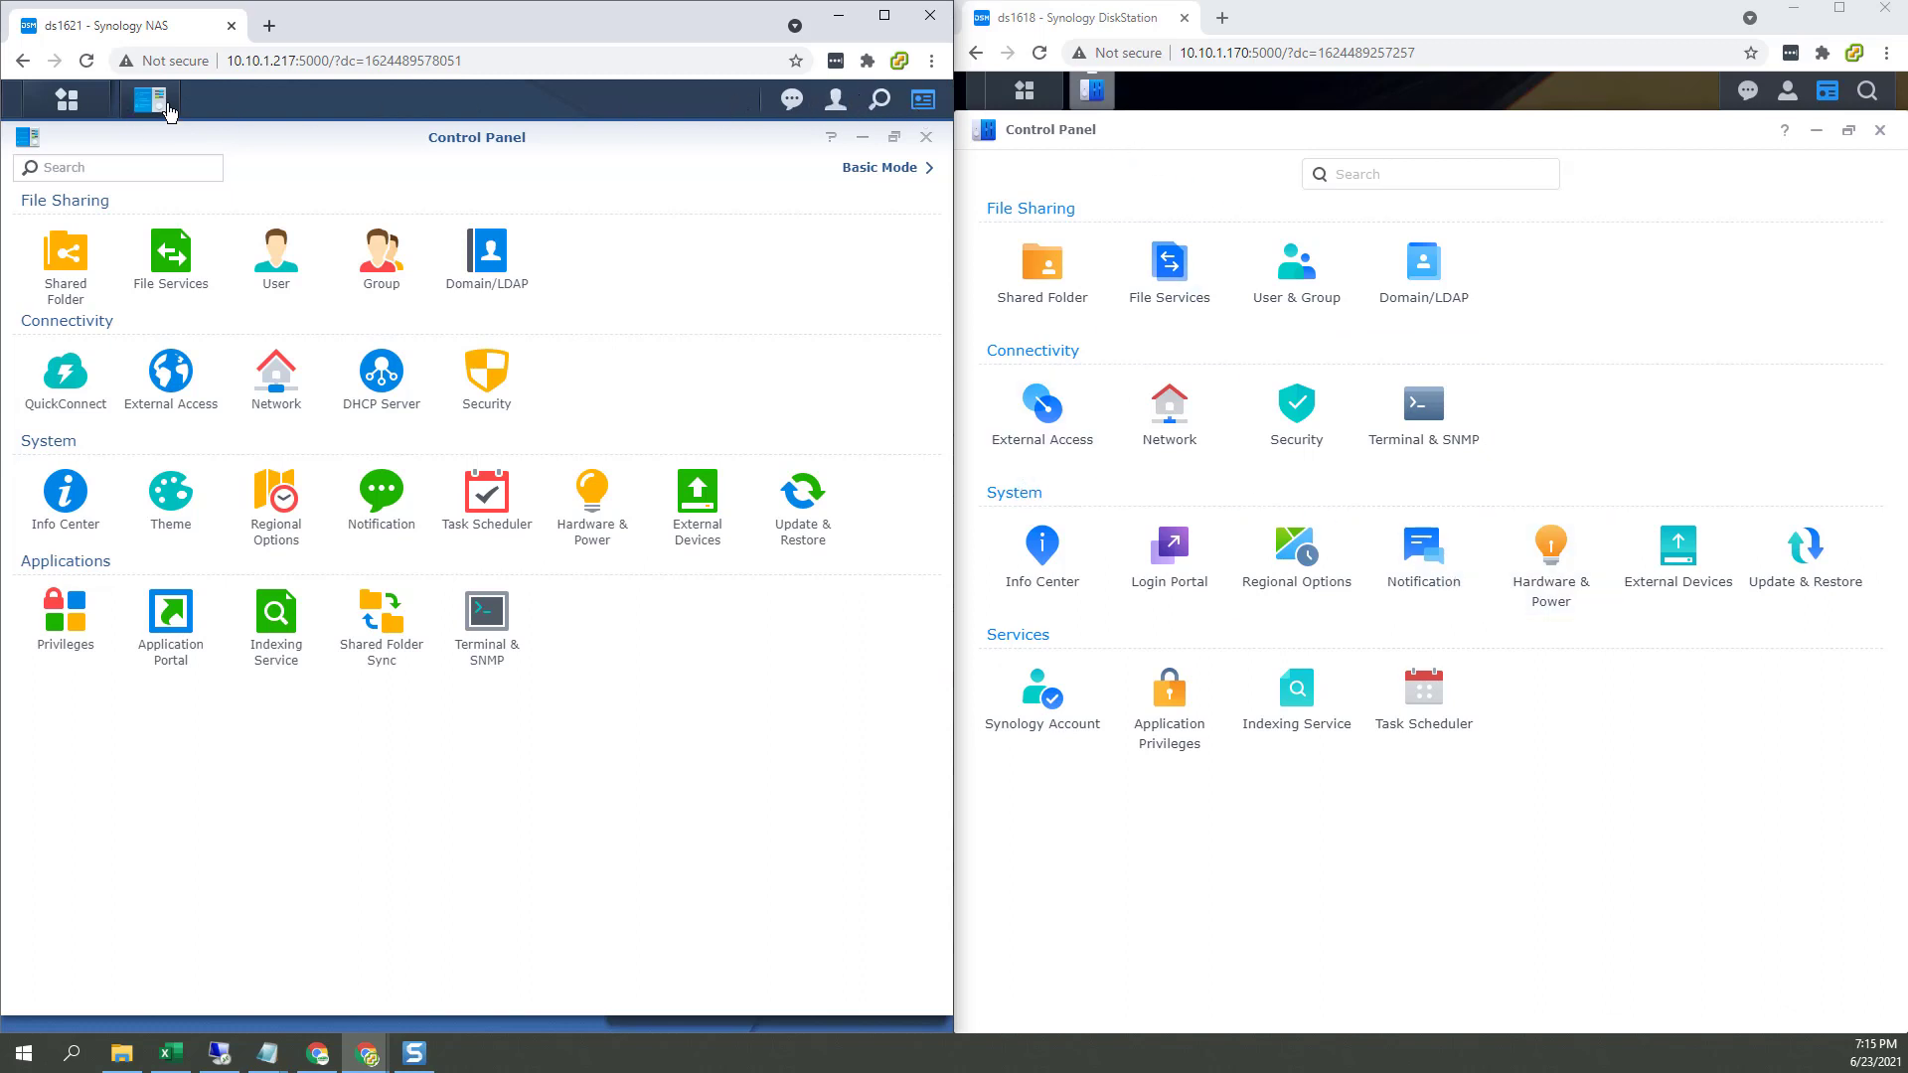
{"action": "left_click", "coordinate": [1025, 91]}
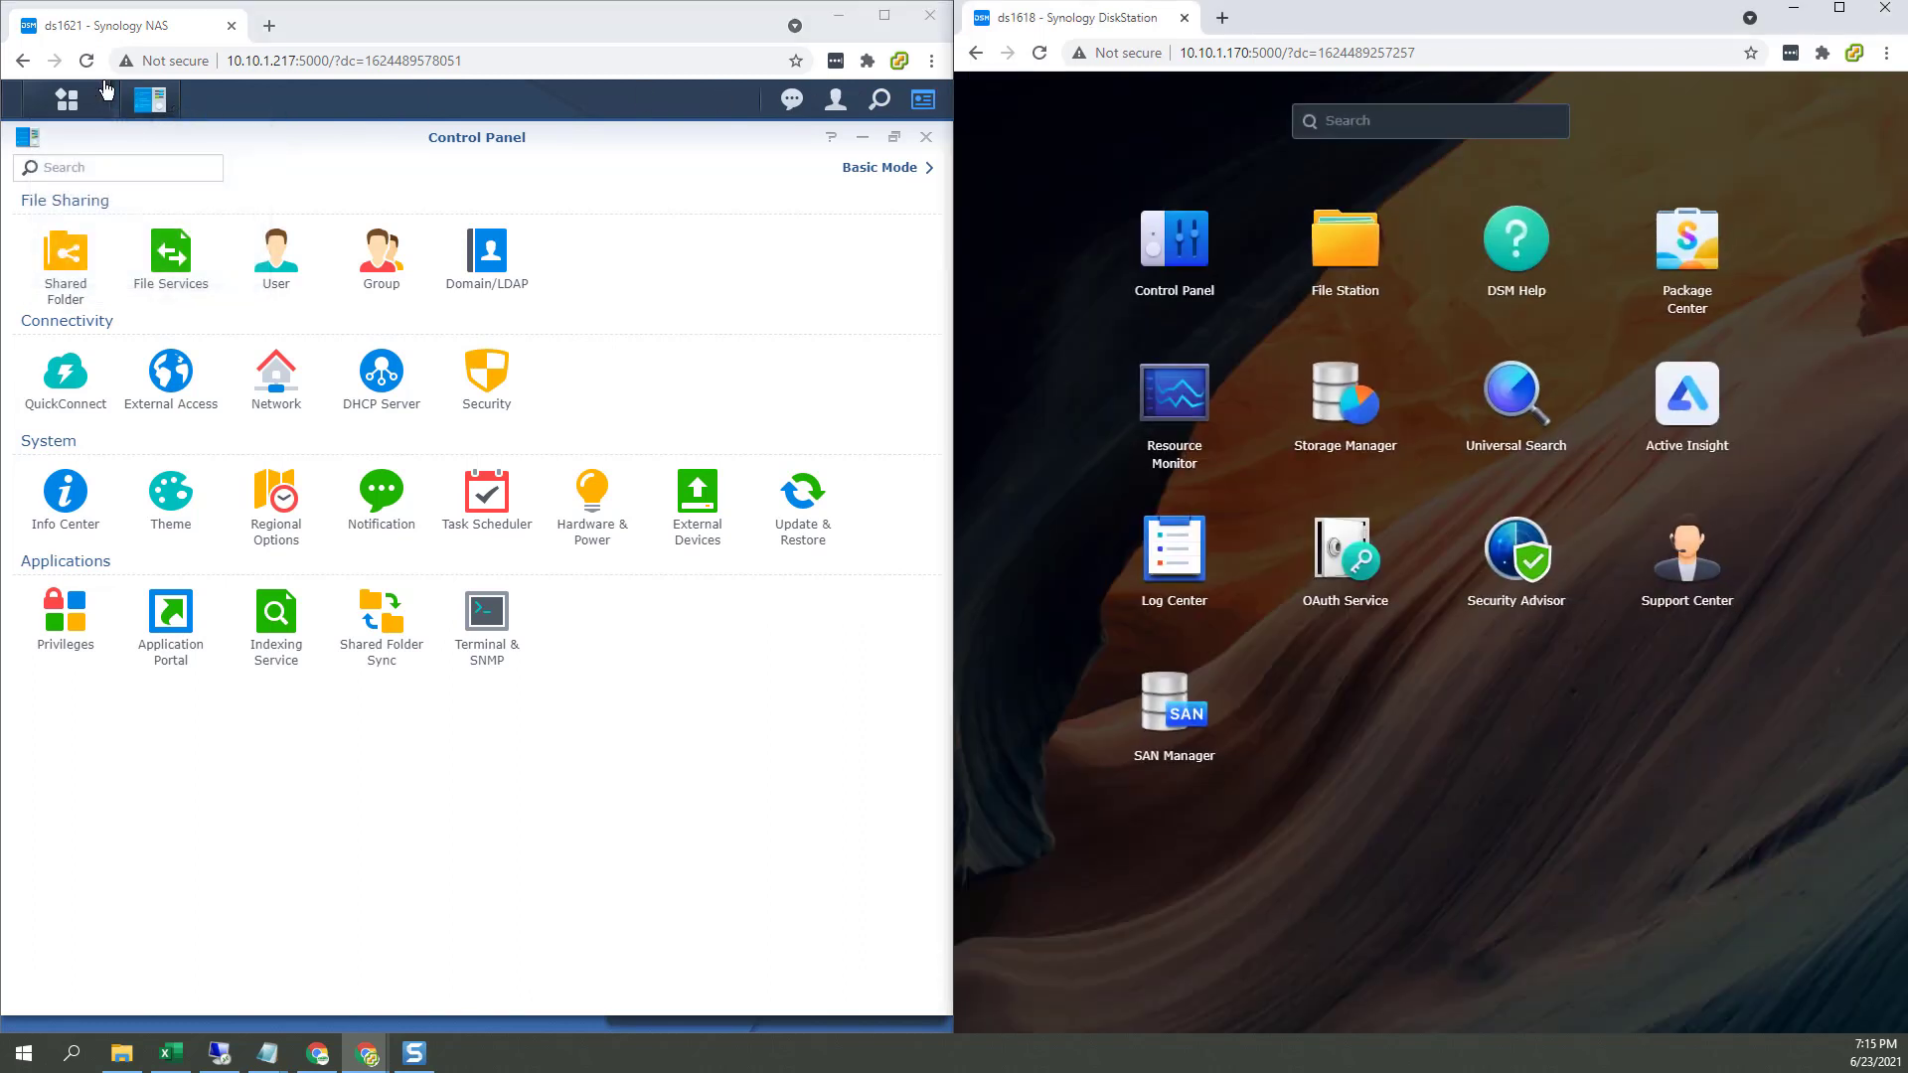
Step: Close ds1621's Control Panel and launch Storage Manager on ds1618 and ds1621
{"action": "left_click", "coordinate": [67, 99]}
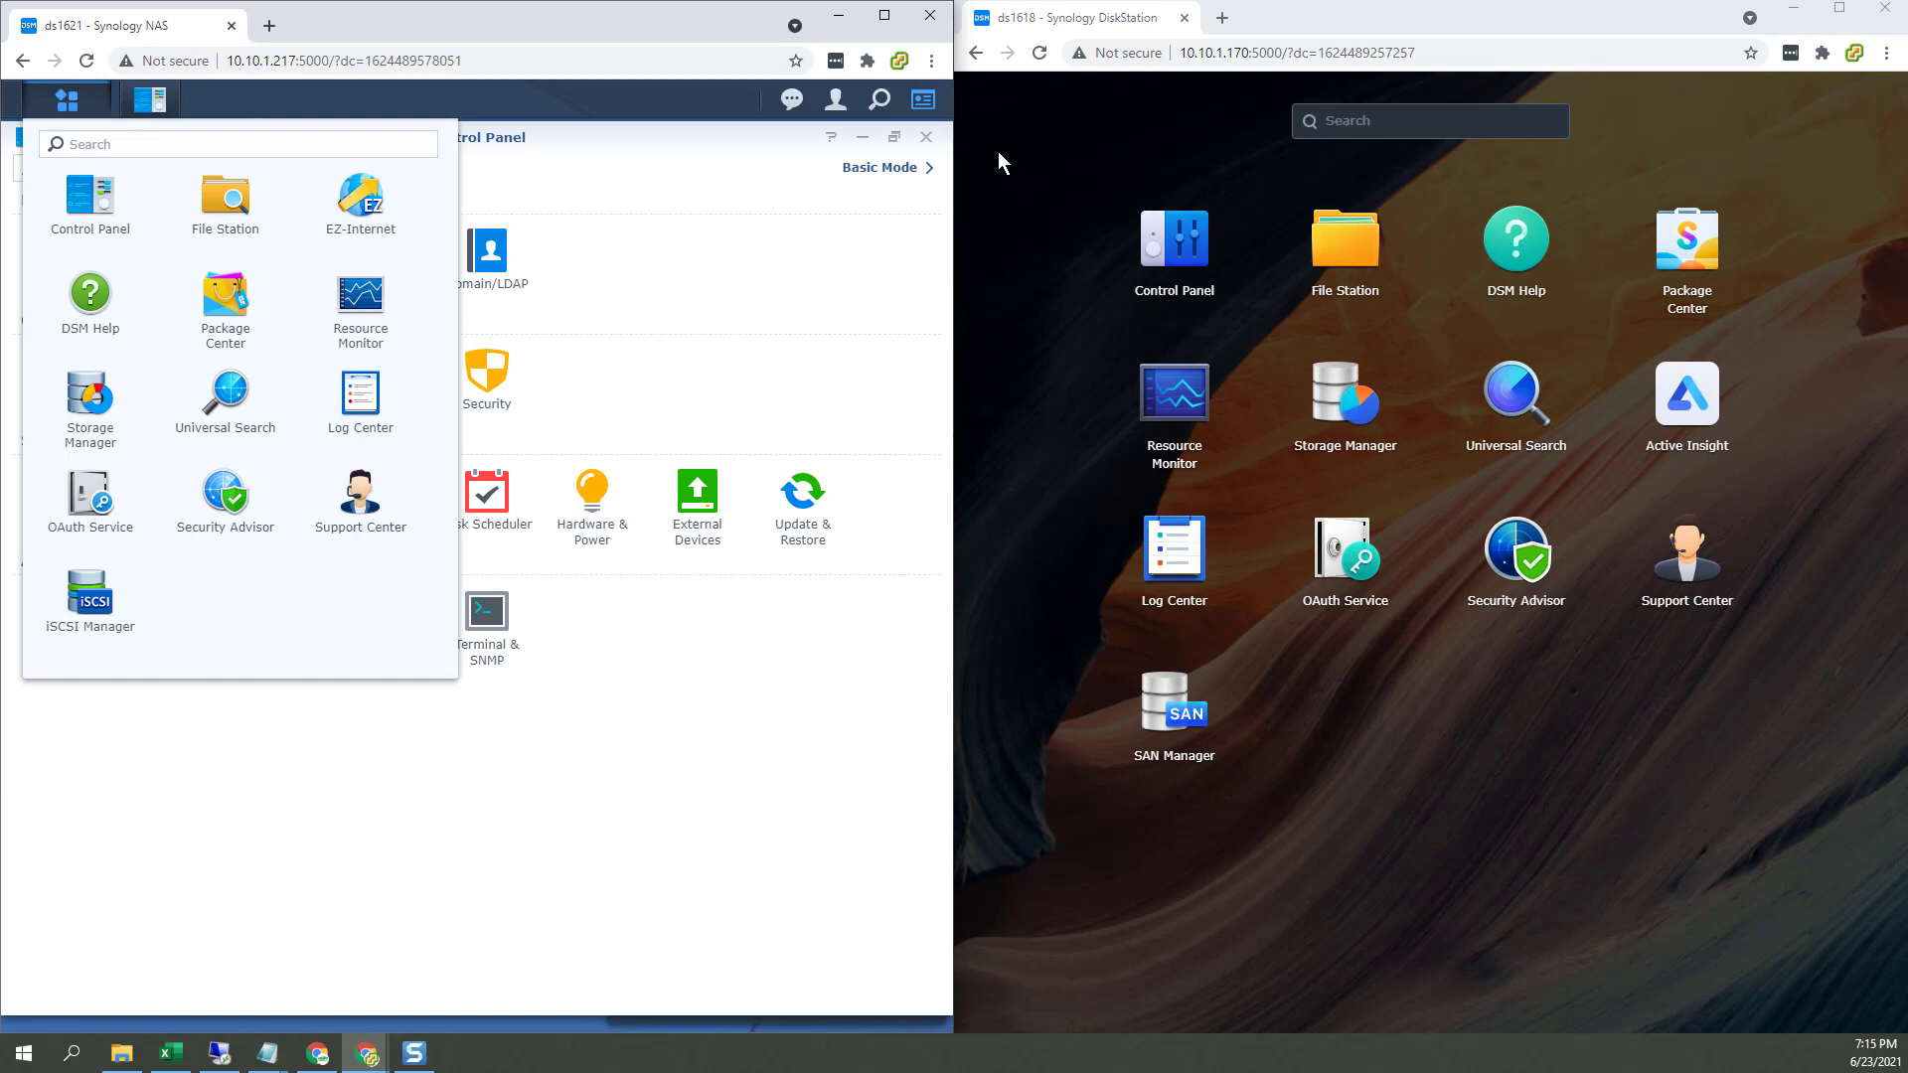
{"action": "left_click", "coordinate": [925, 137]}
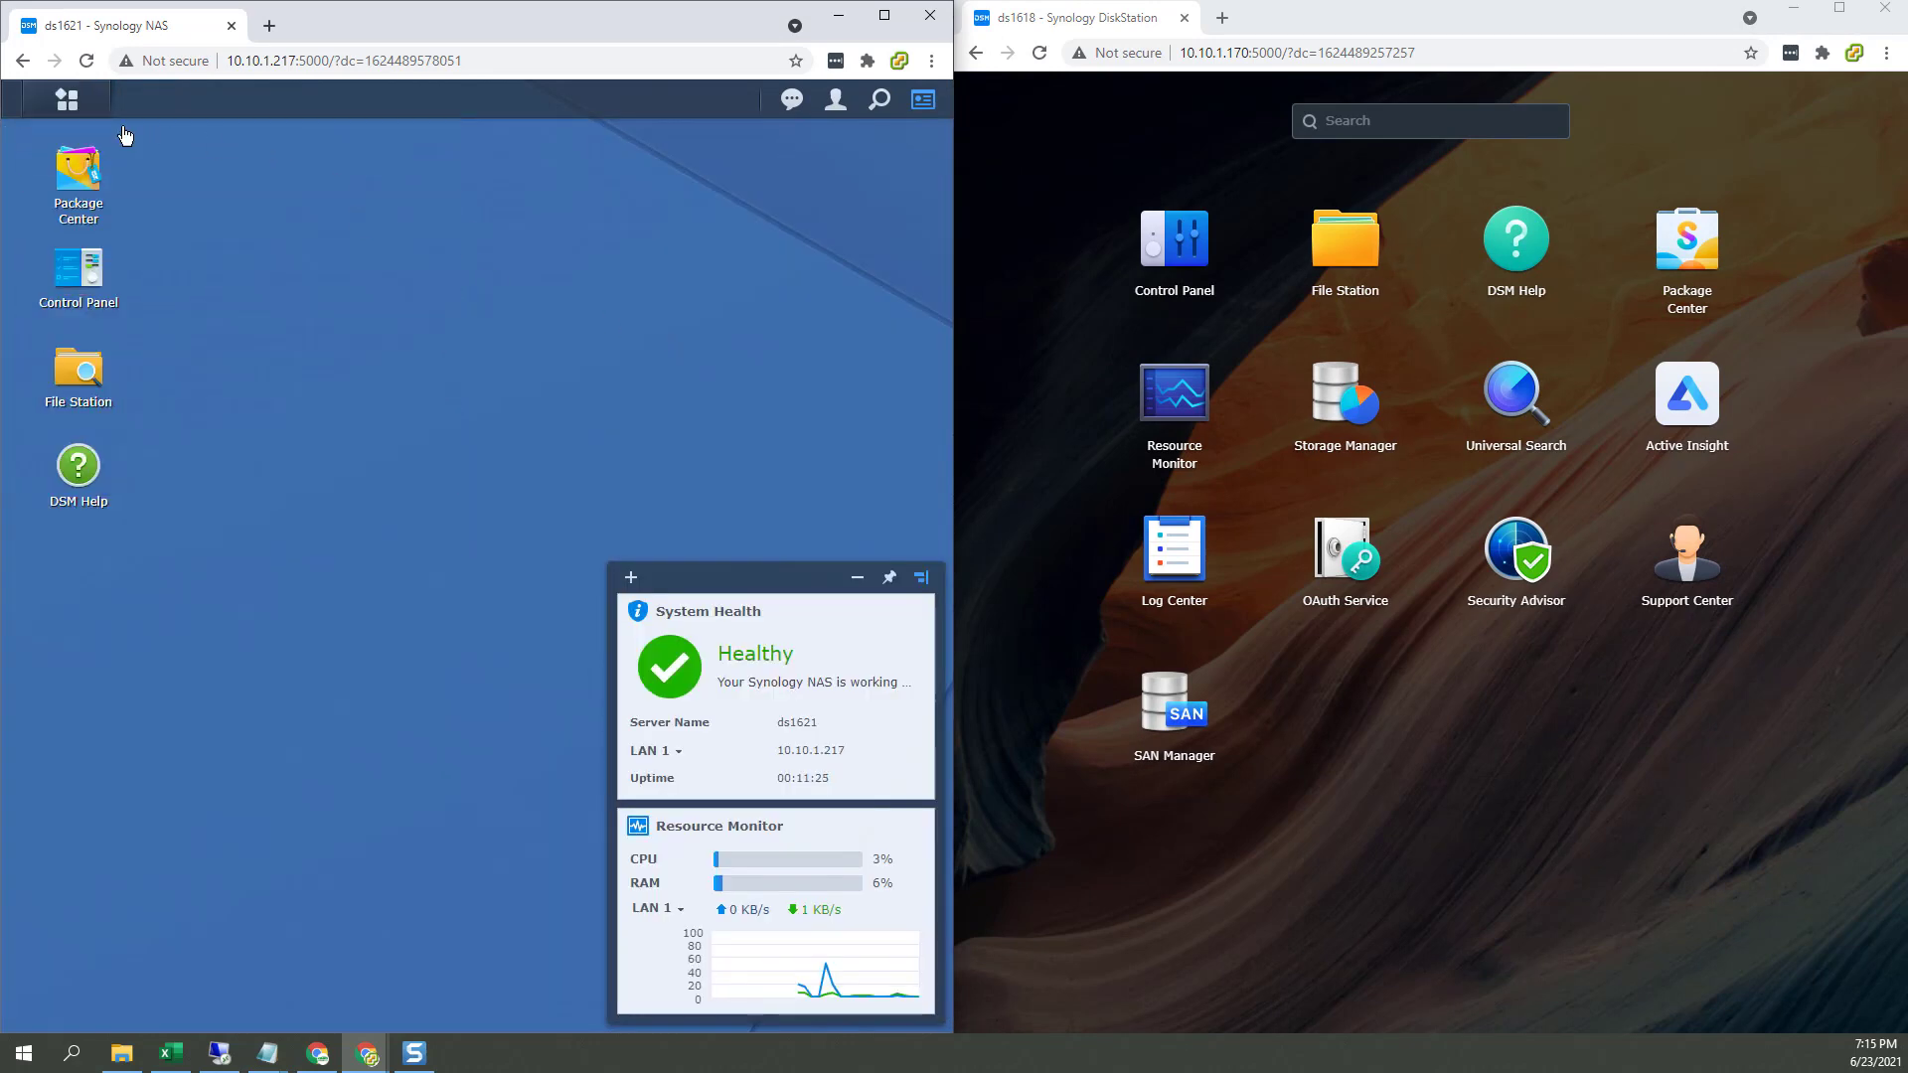
{"action": "left_click", "coordinate": [67, 99]}
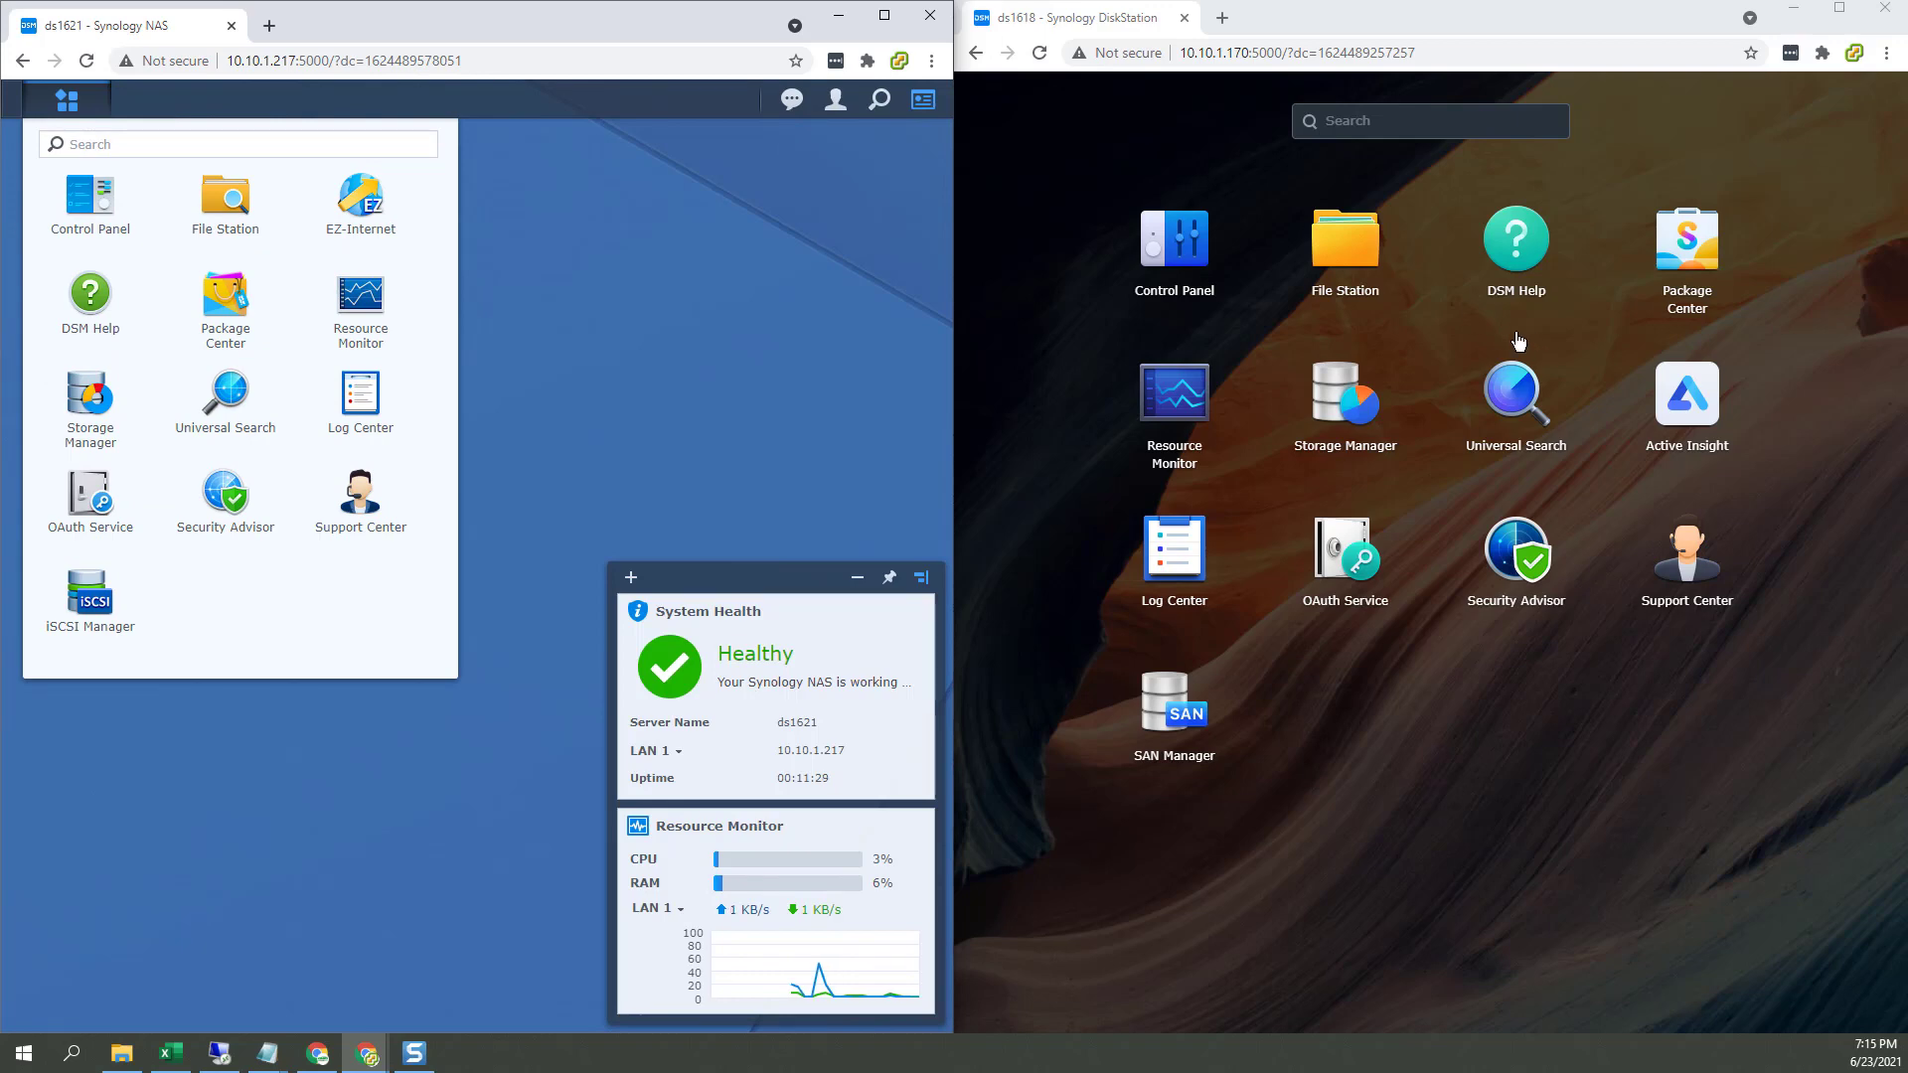
{"action": "left_click", "coordinate": [1337, 397]}
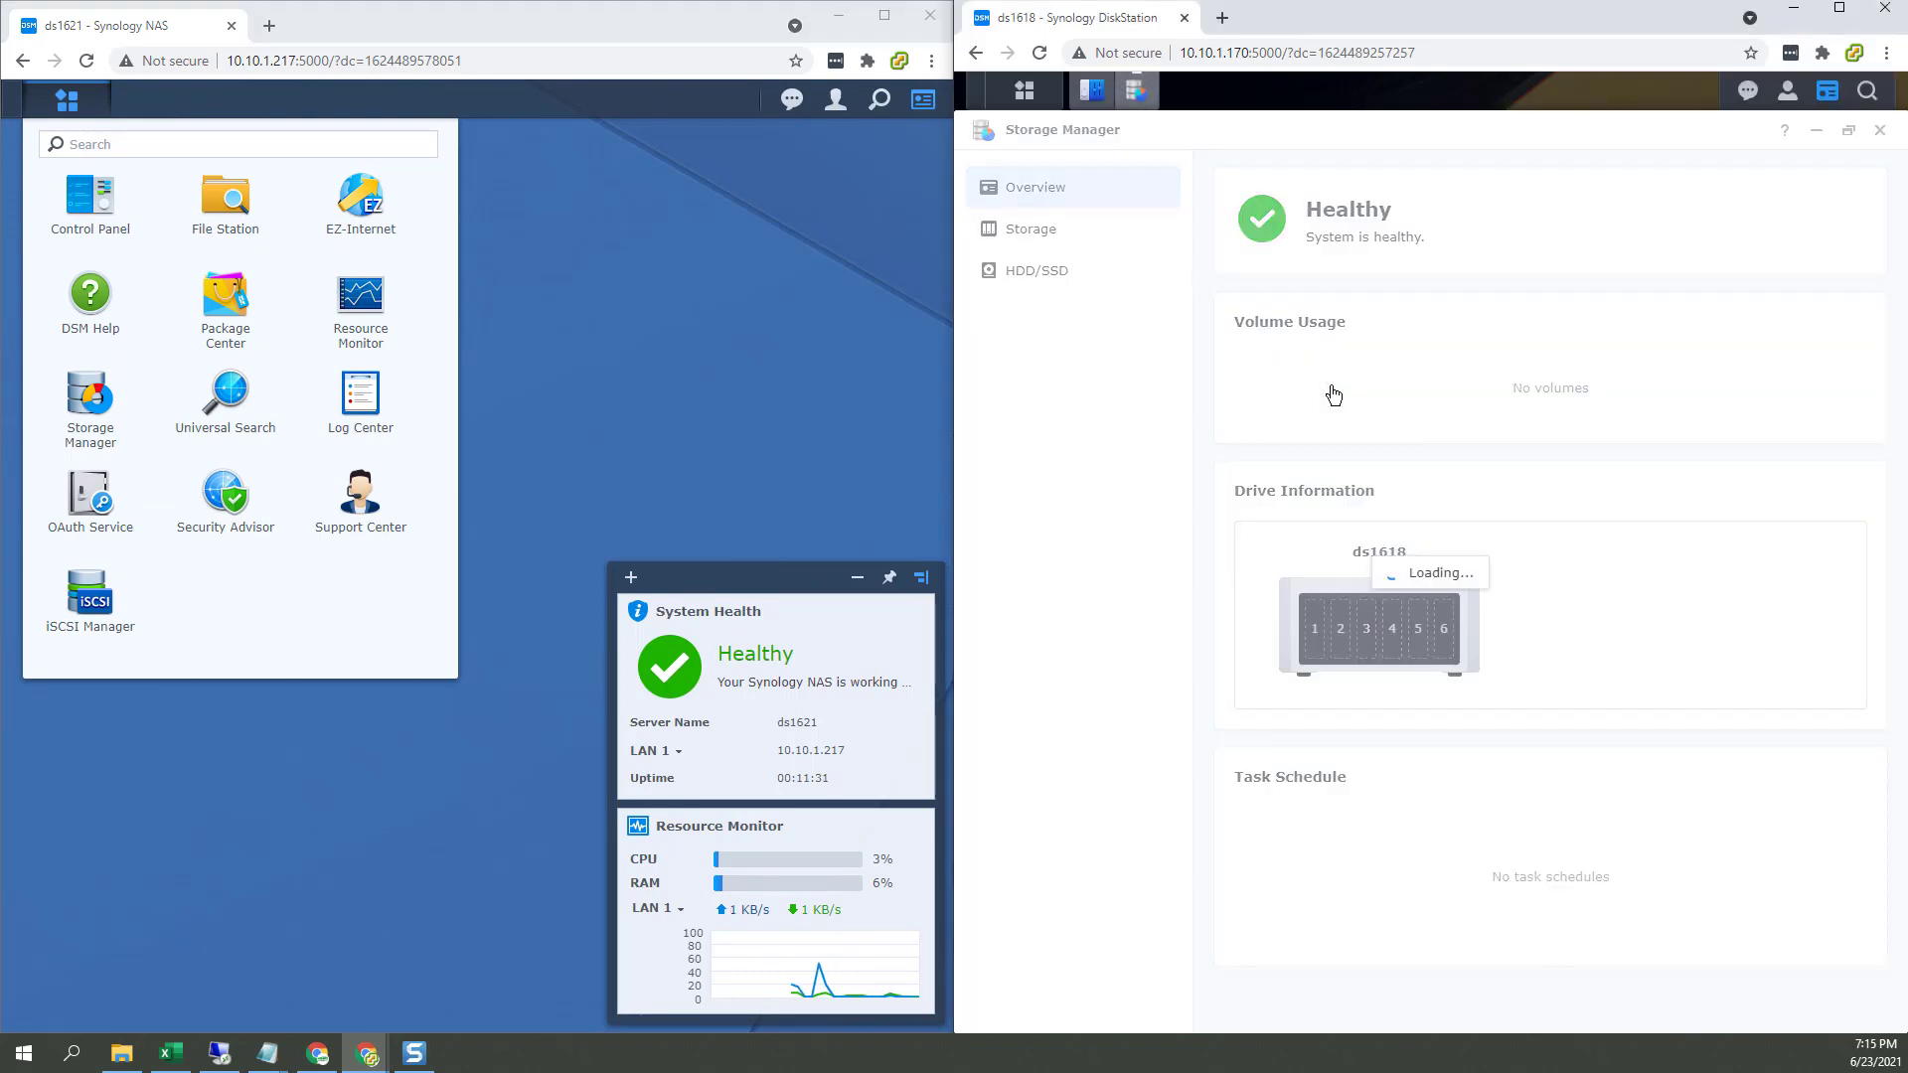
{"action": "left_click", "coordinate": [91, 398]}
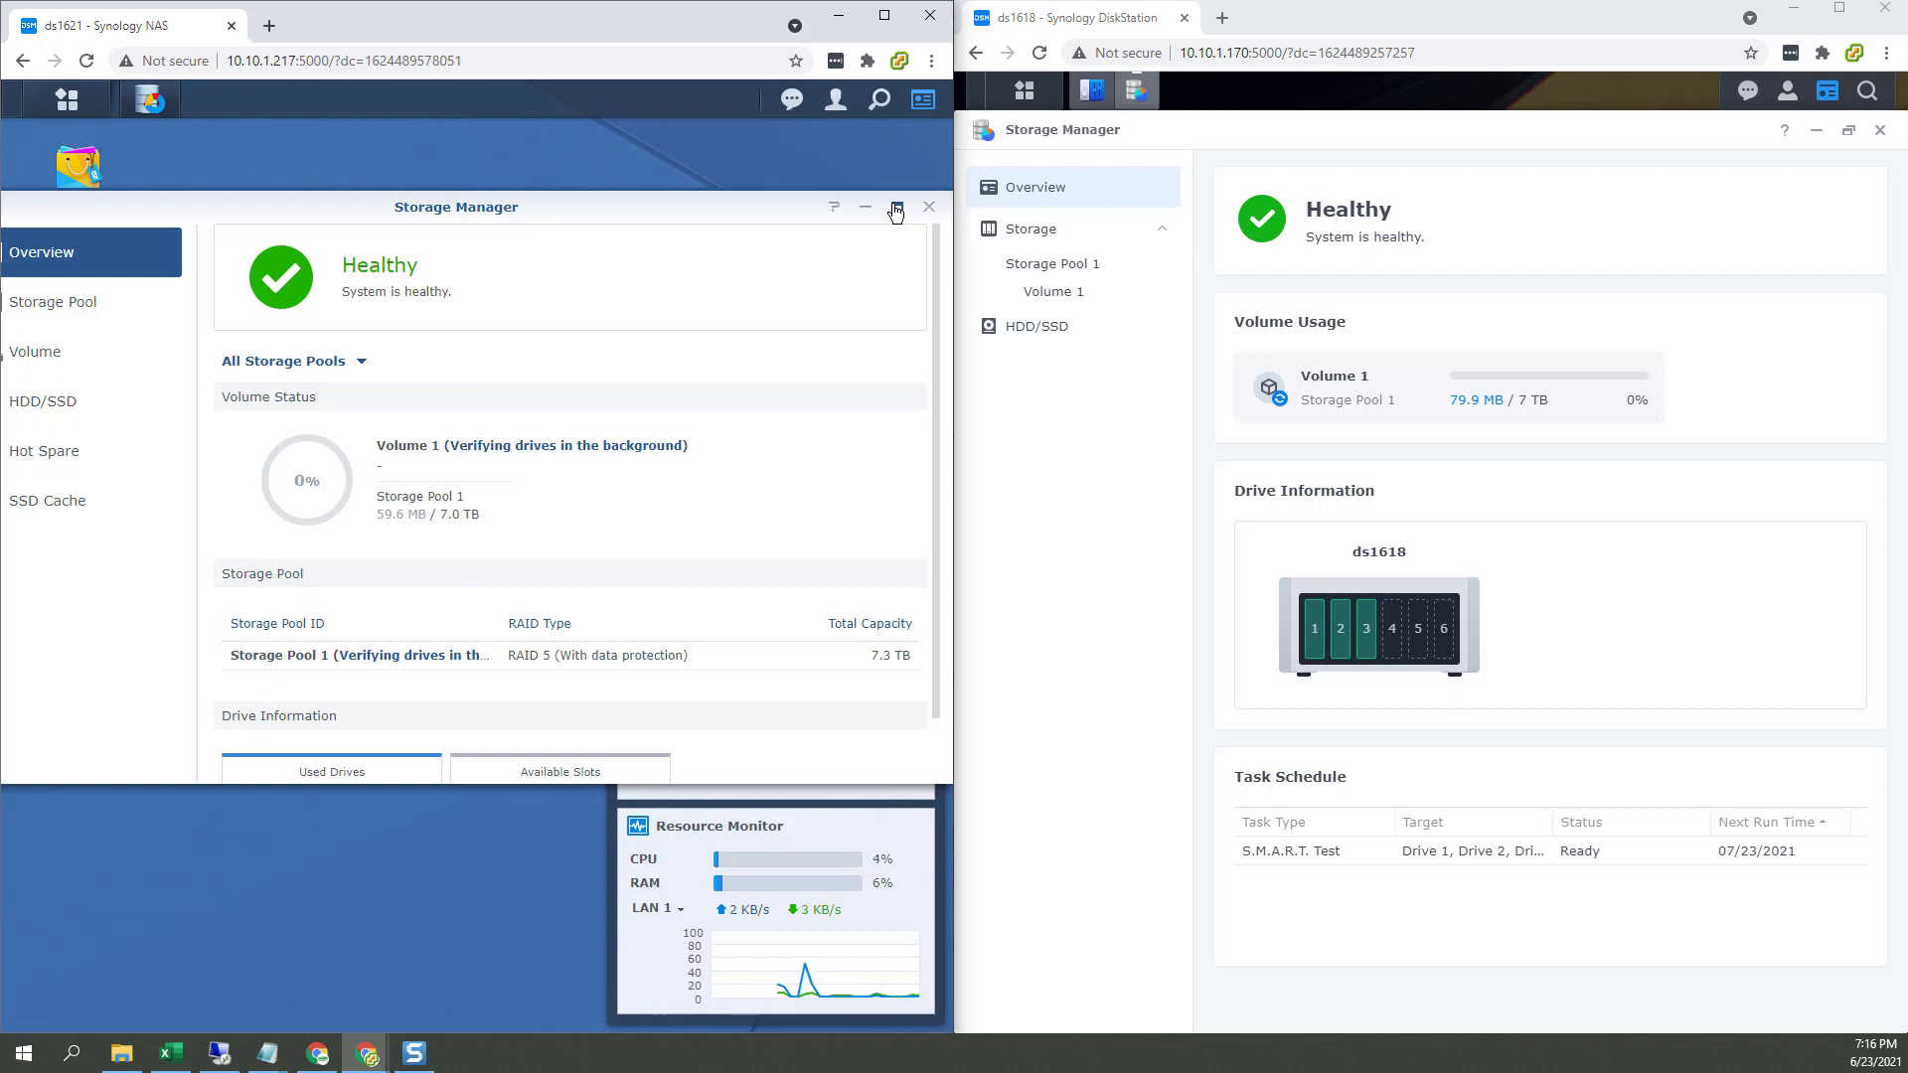
Step: Maximize ds1621's Storage Manager and close the TinkerTry browser window with Alt+F4
{"action": "left_click", "coordinate": [896, 209]}
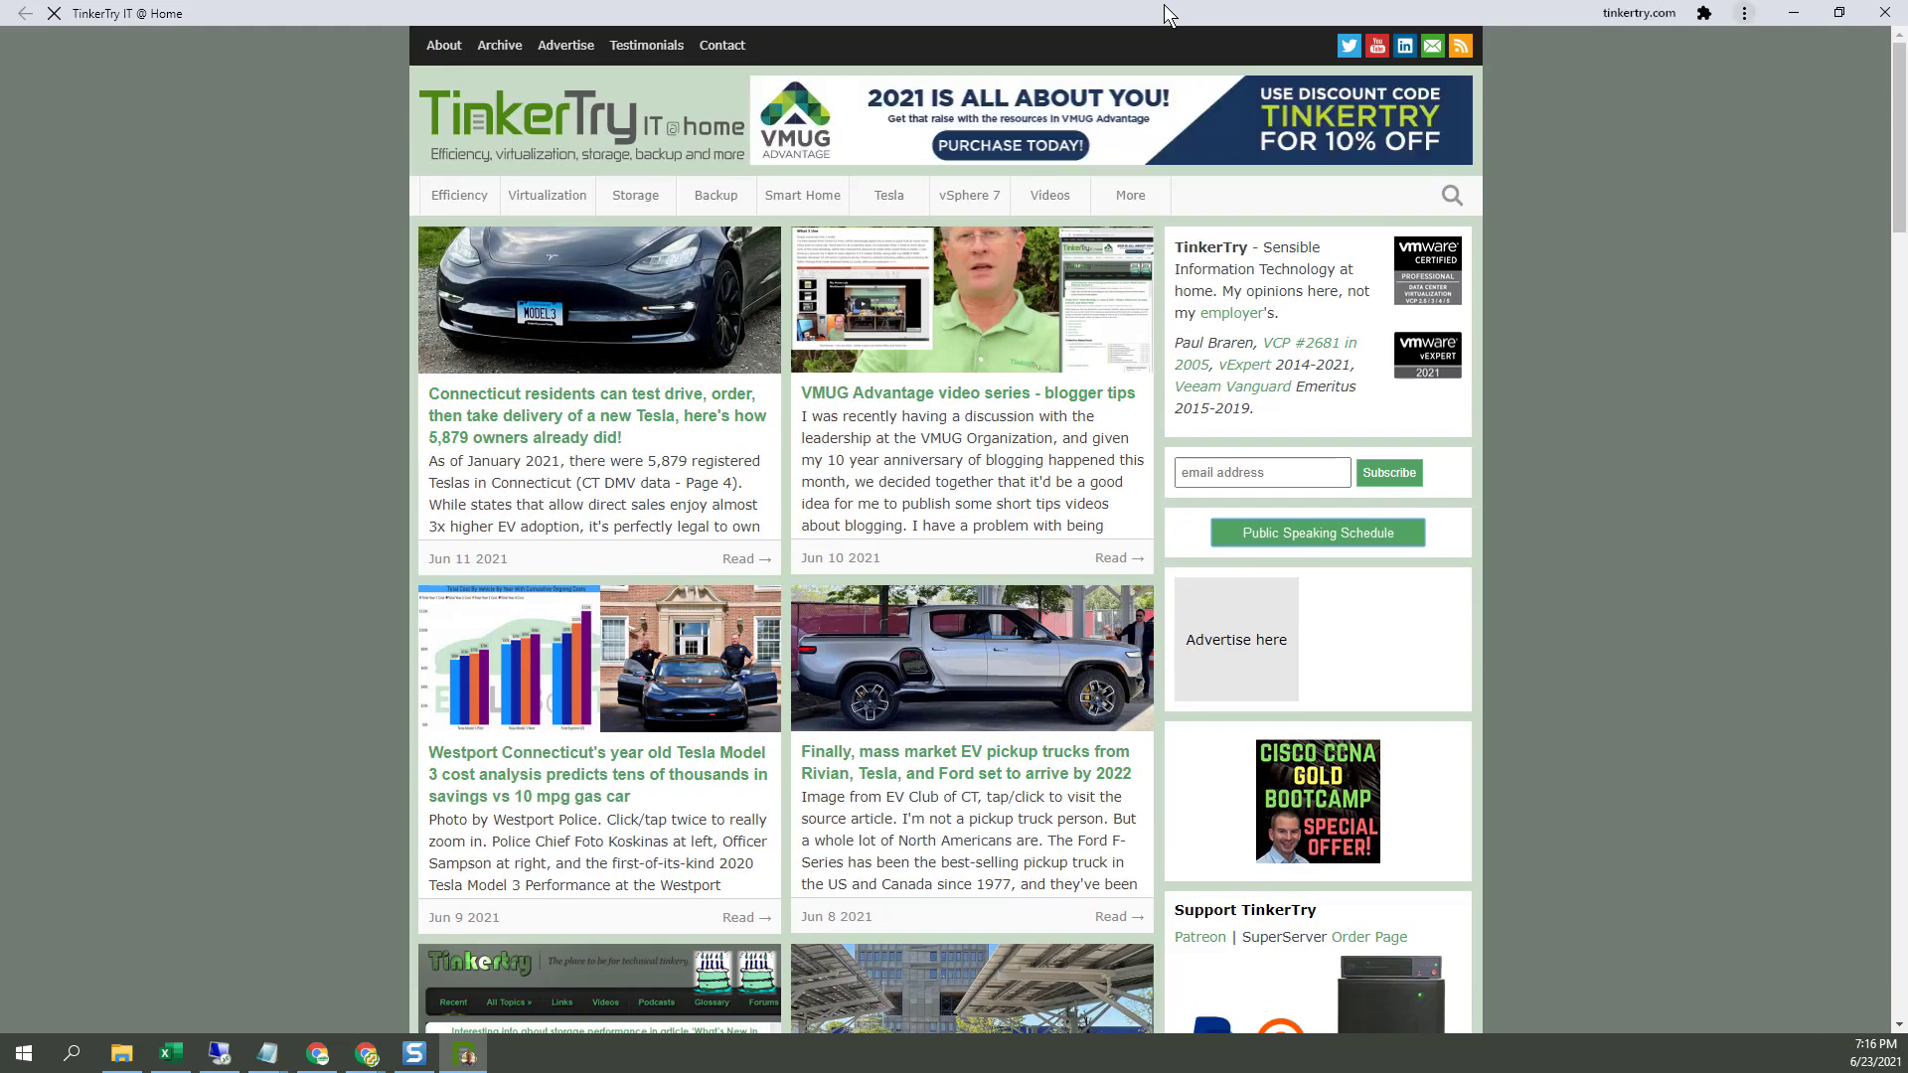
{"action": "left_click_drag", "start_coordinate": [1165, 4], "coordinate": [1336, 40]}
{"action": "key", "text": "alt+F4"}
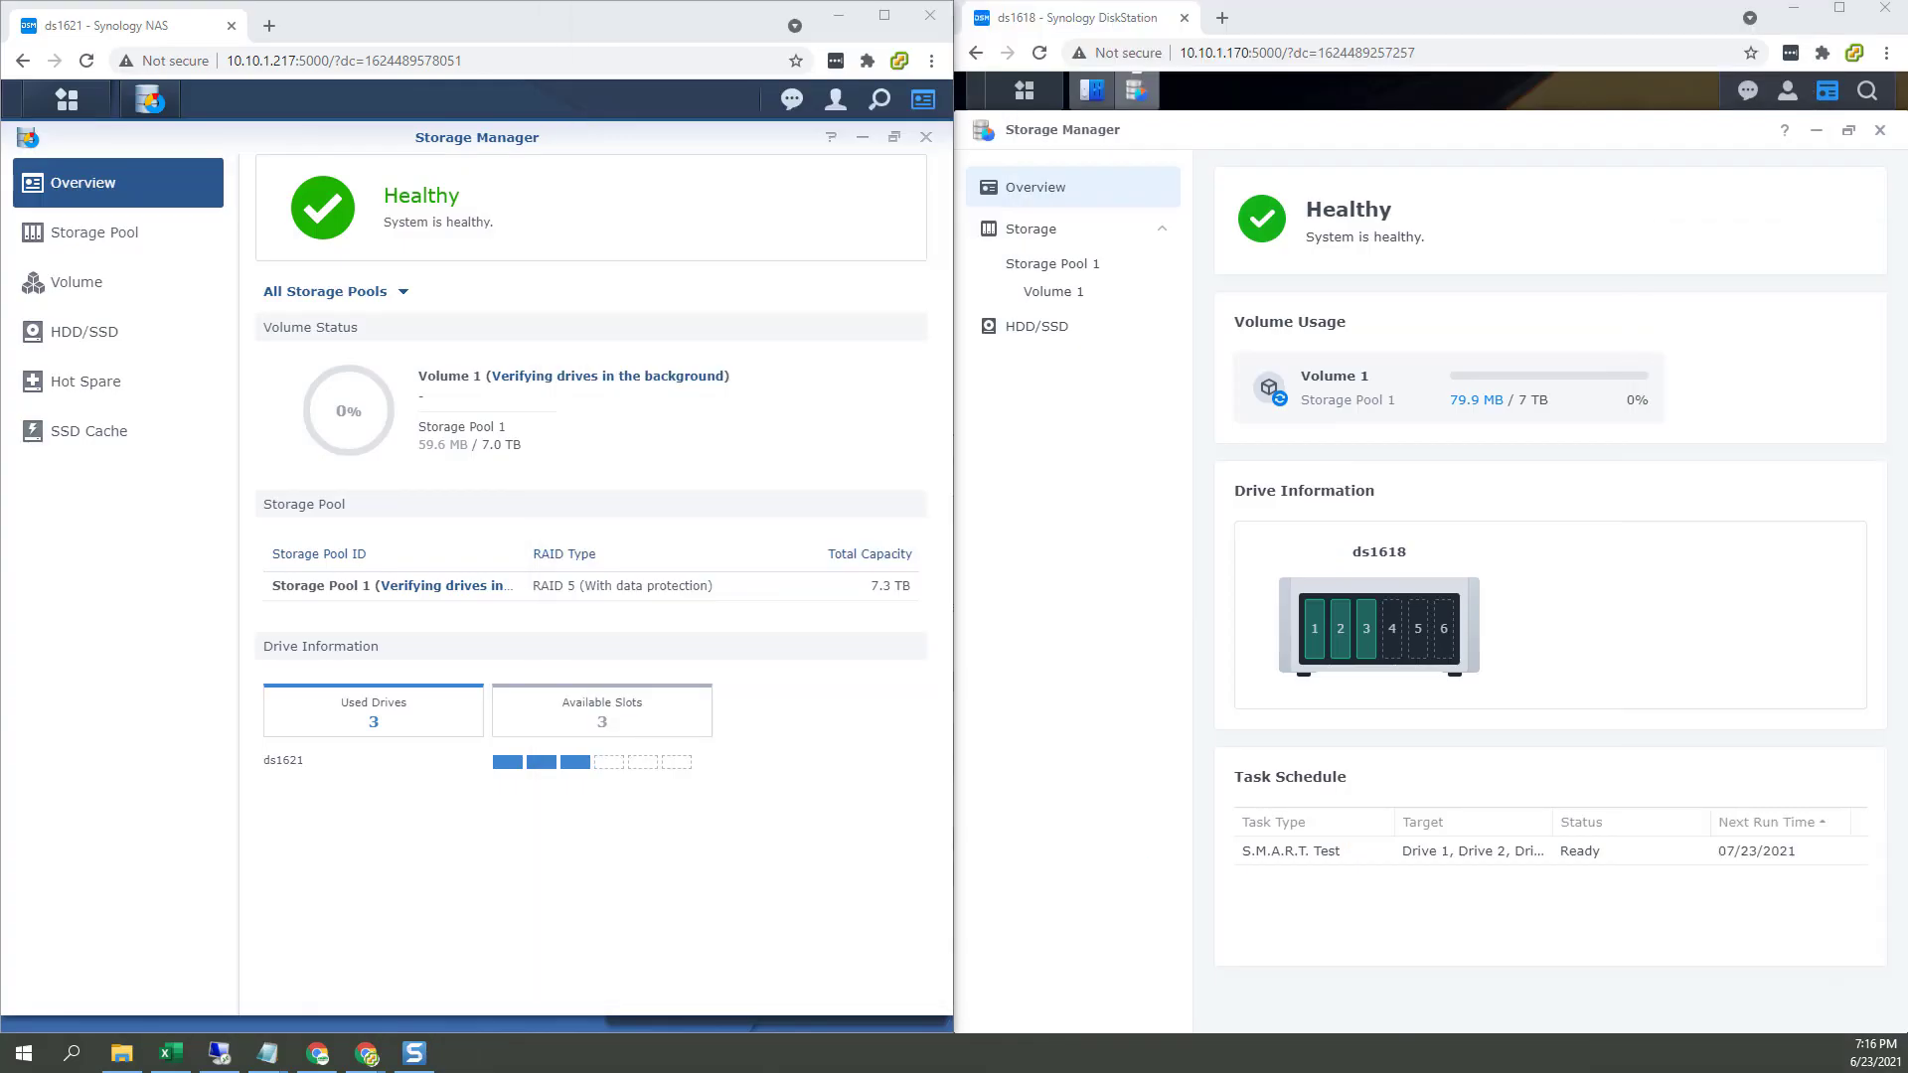